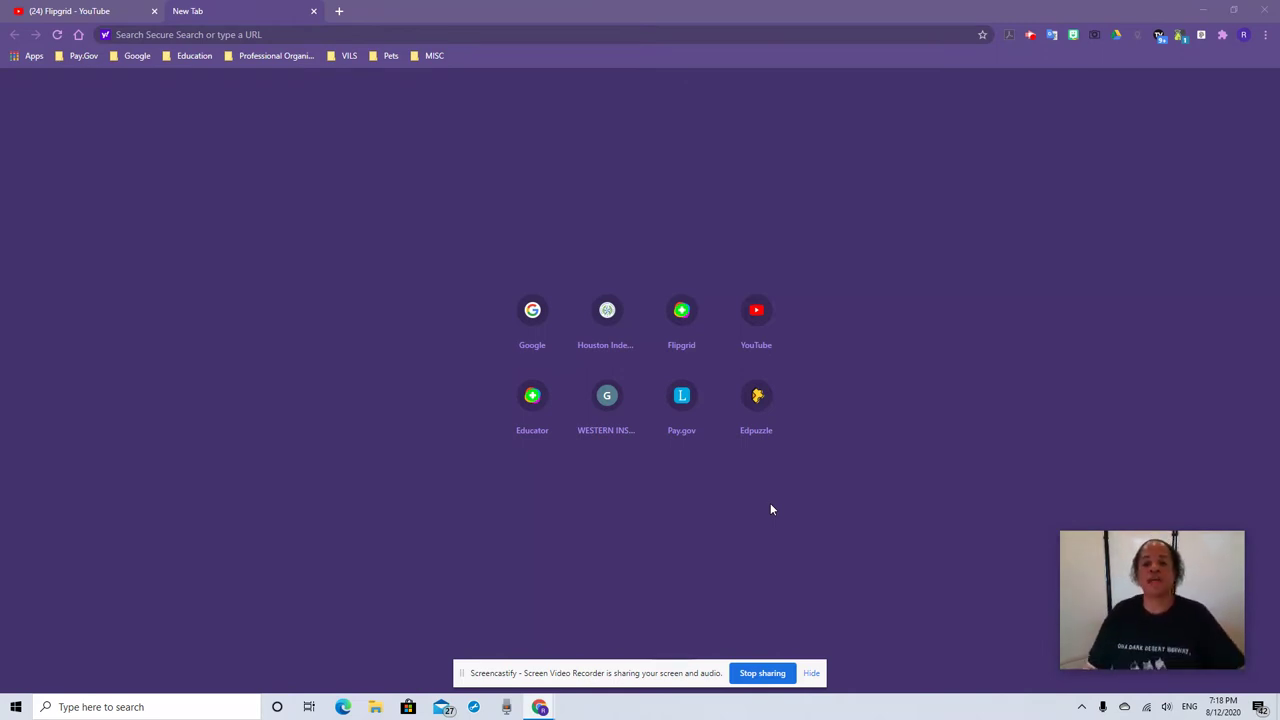
Open info.flipgrid.com from the Flipgrid shortcut tile on Chrome's new tab page
click(684, 314)
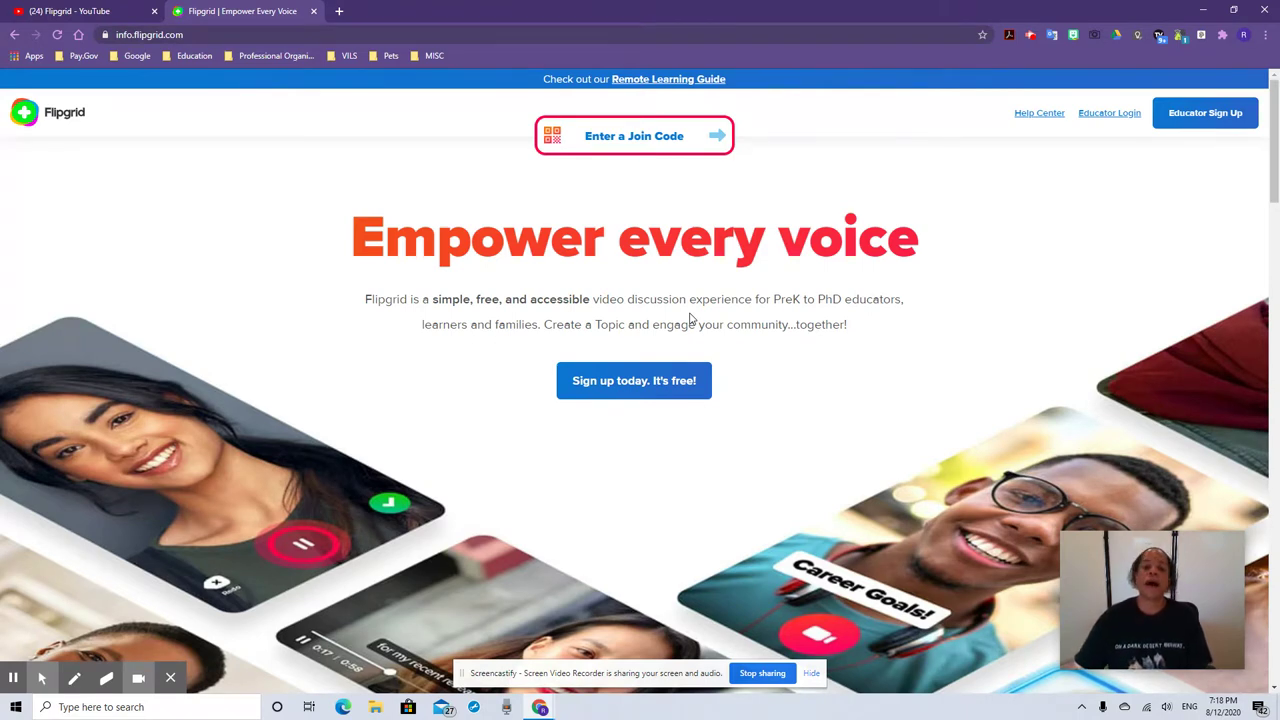
Log in as an educator to reach the Discussion dashboard with its groups
click(1118, 115)
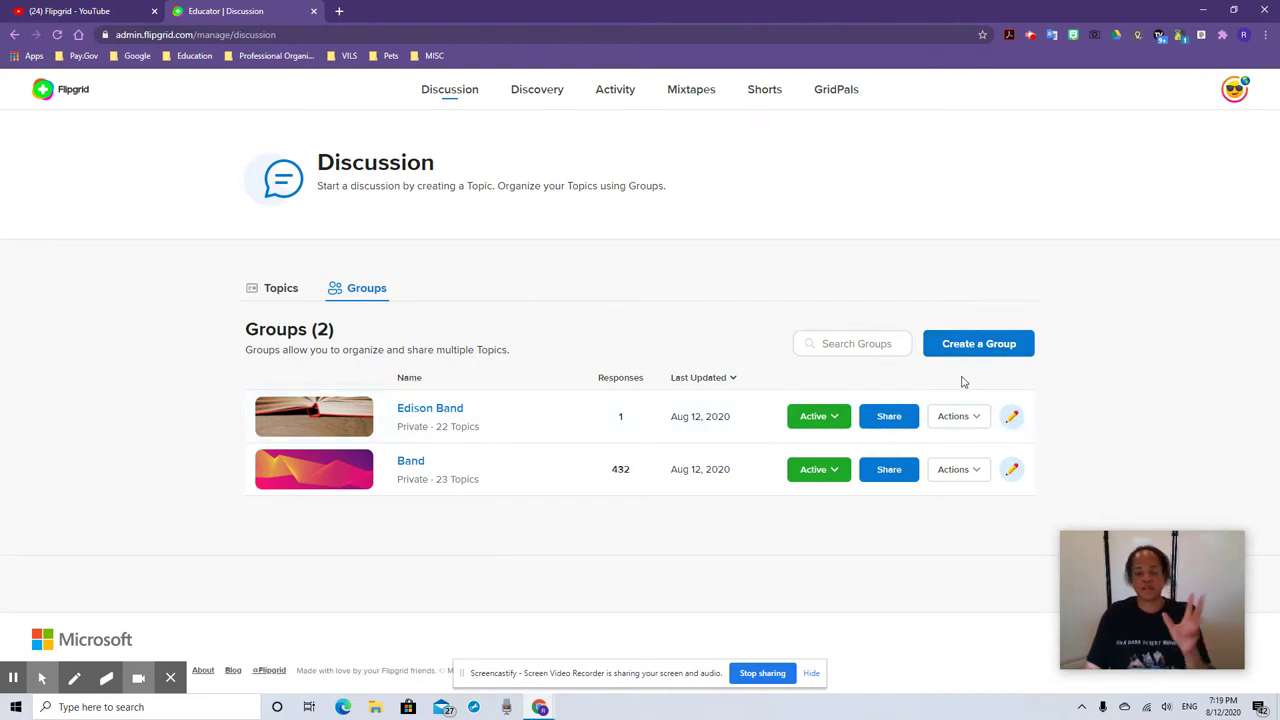
click(977, 347)
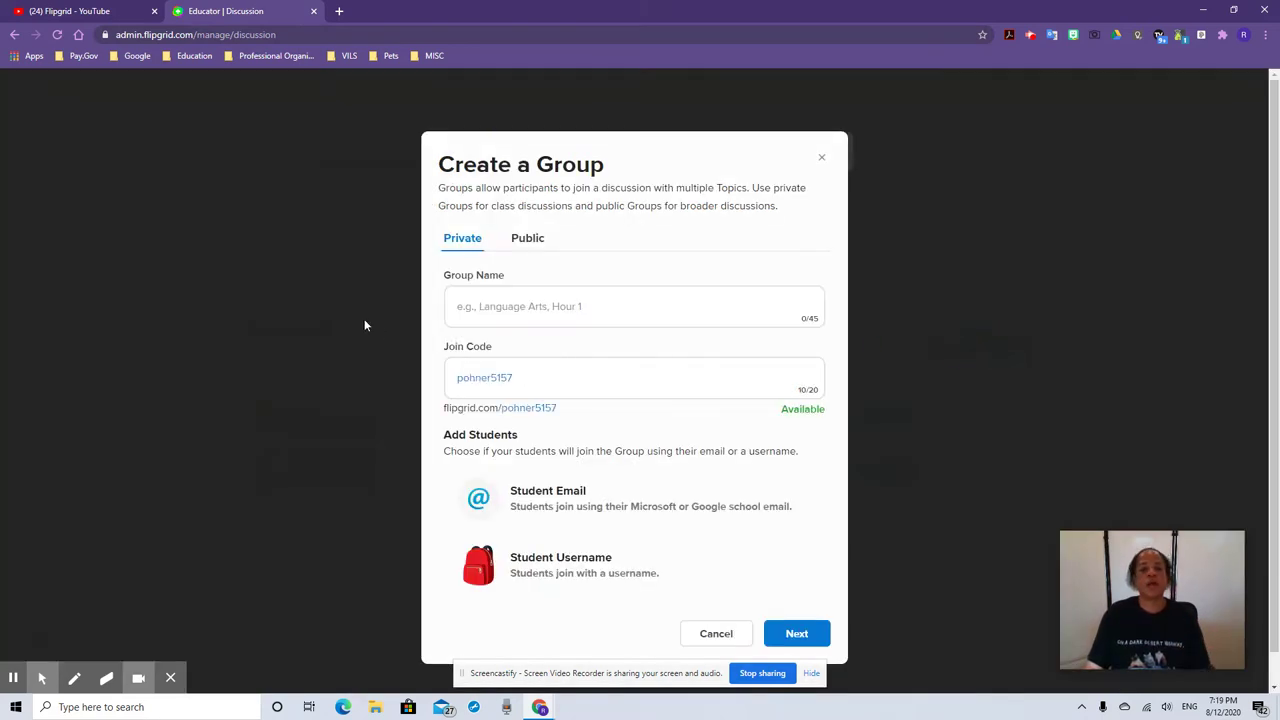
click(538, 309)
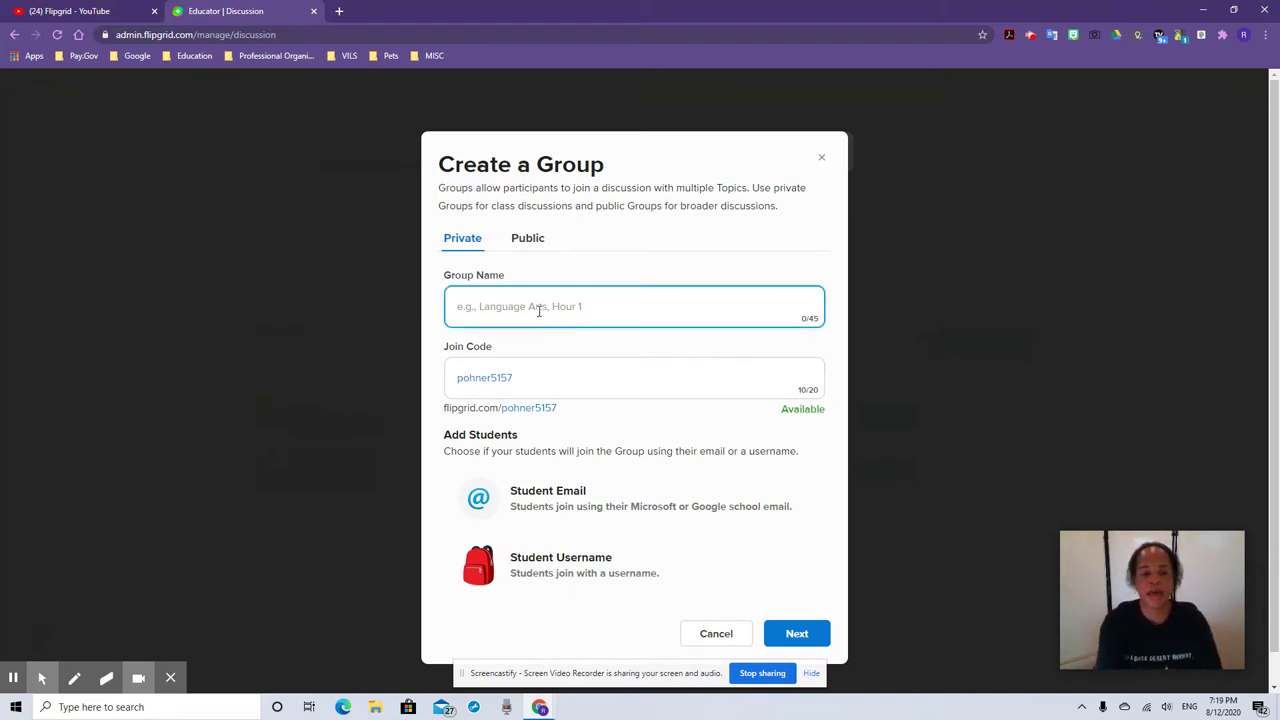
text(Edison )
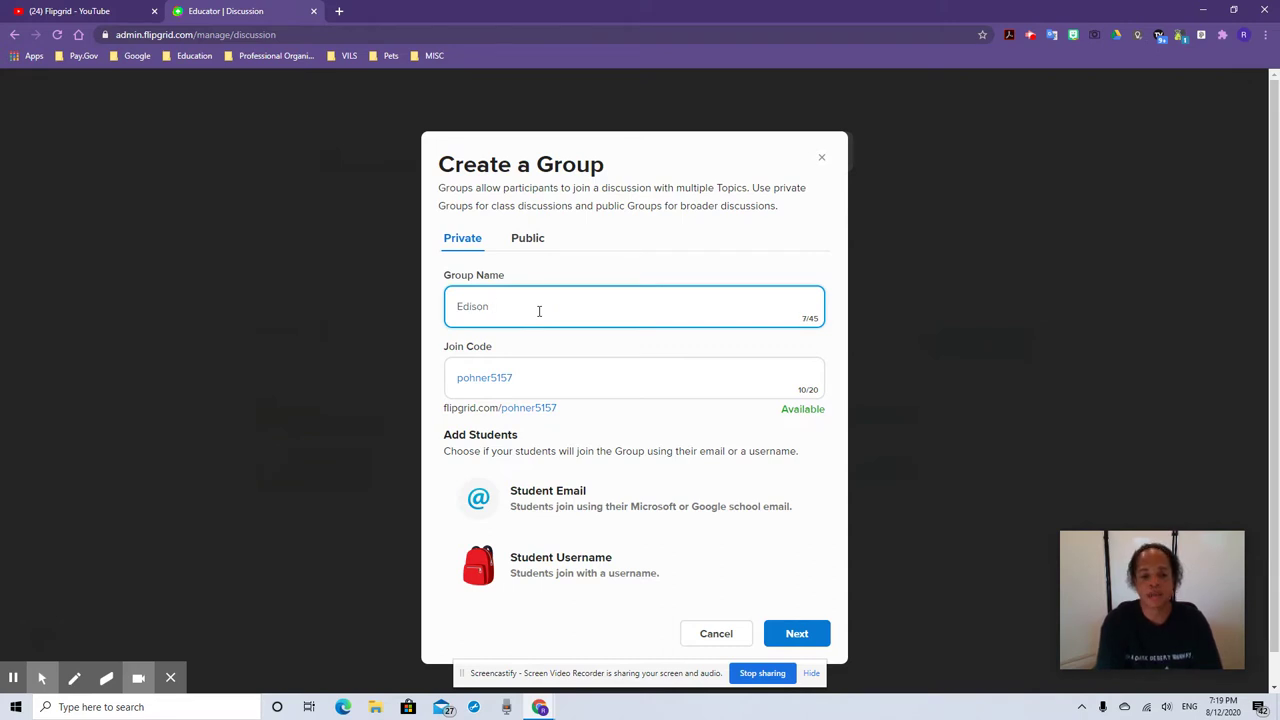
text(ELA)
key(BackSpace)
key(BackSpace)
key(BackSpace)
key(BackSpace)
key(BackSpace)
key(BackSpace)
key(BackSpace)
key(BackSpace)
key(BackSpace)
key(BackSpace)
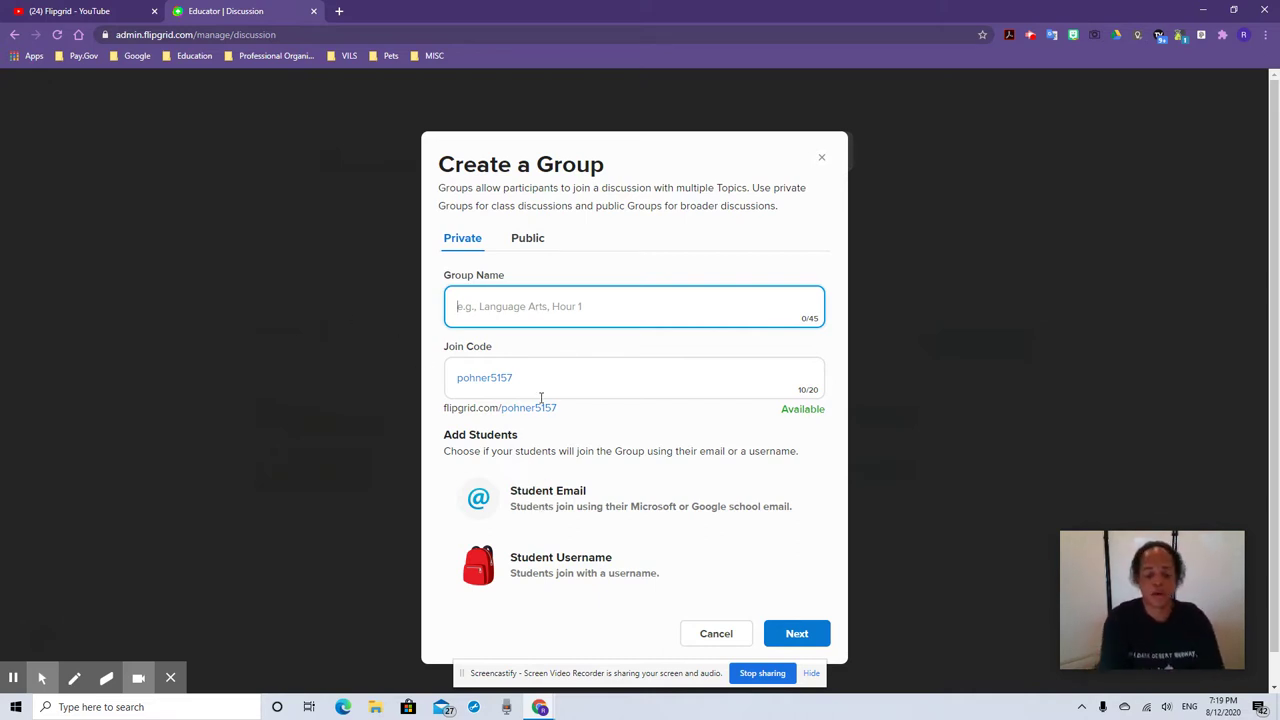
text(EB)
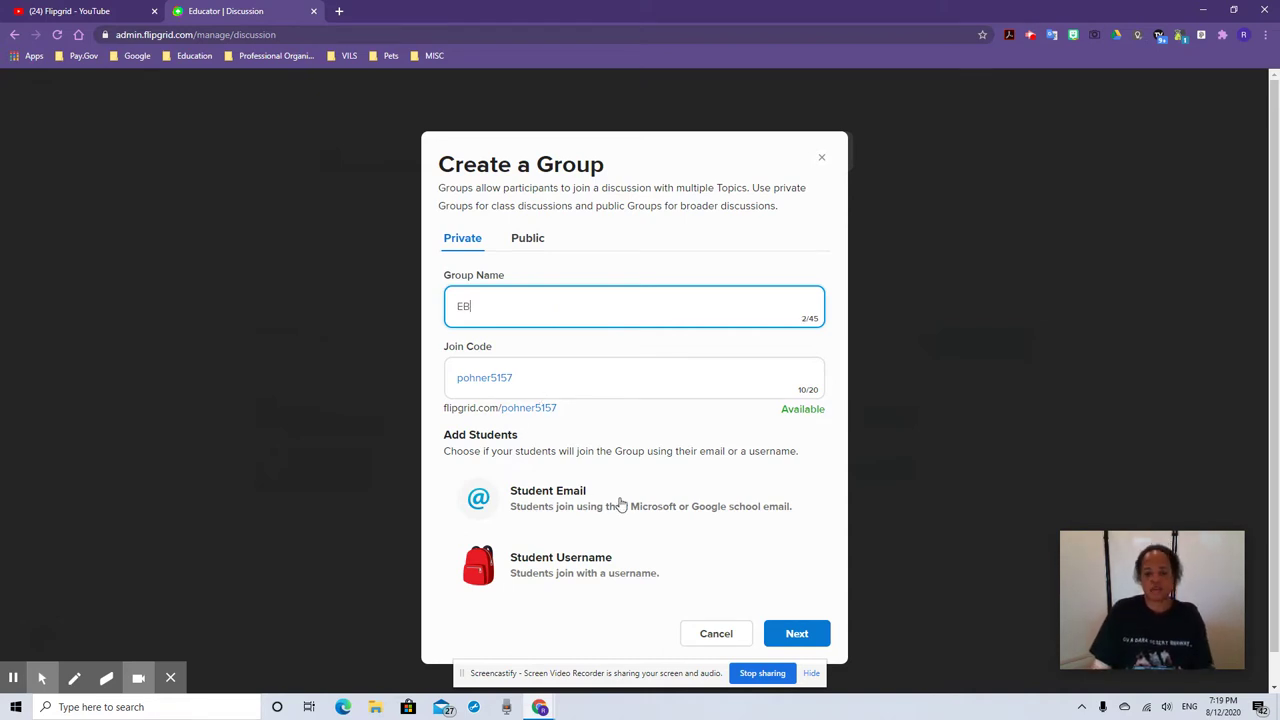
click(575, 508)
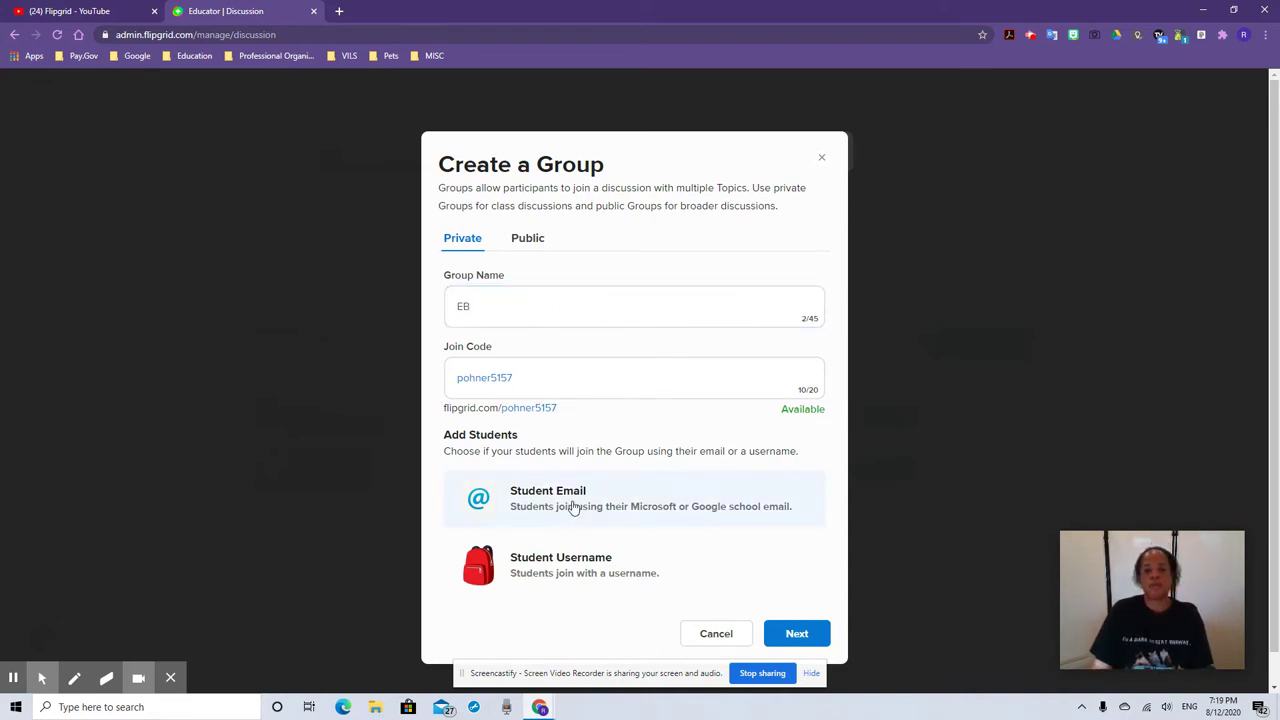
click(795, 630)
click(588, 300)
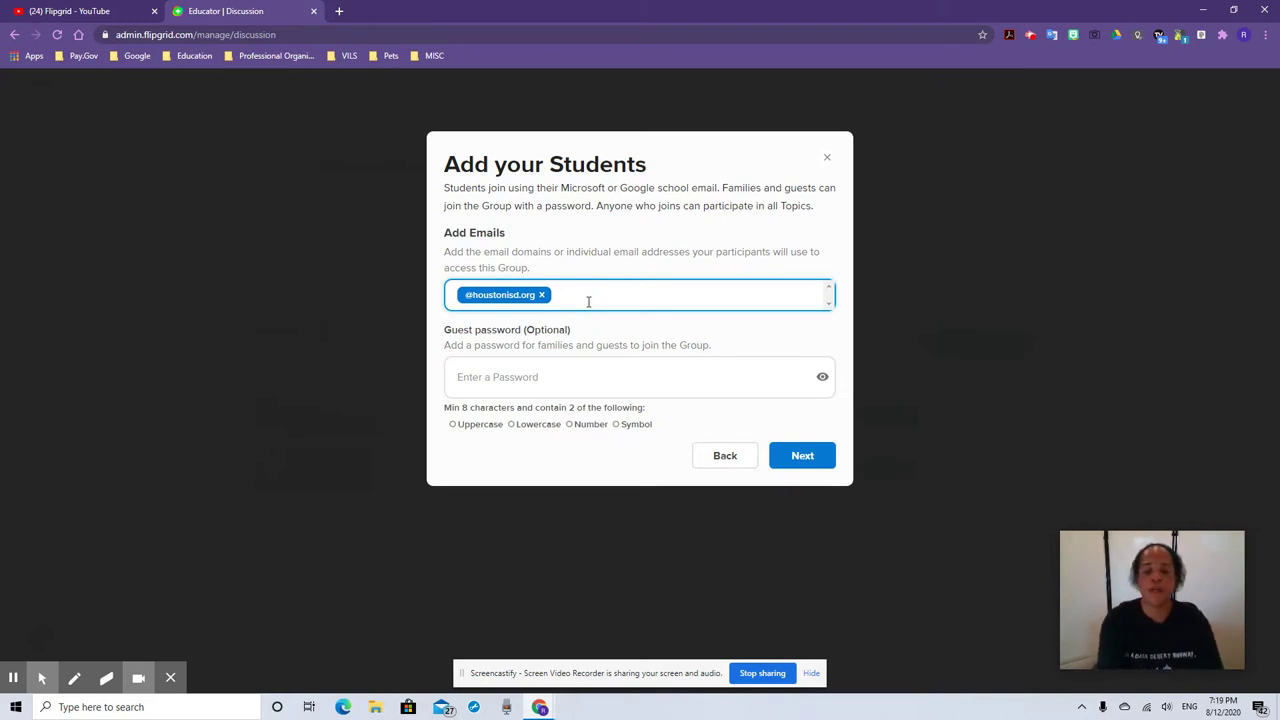
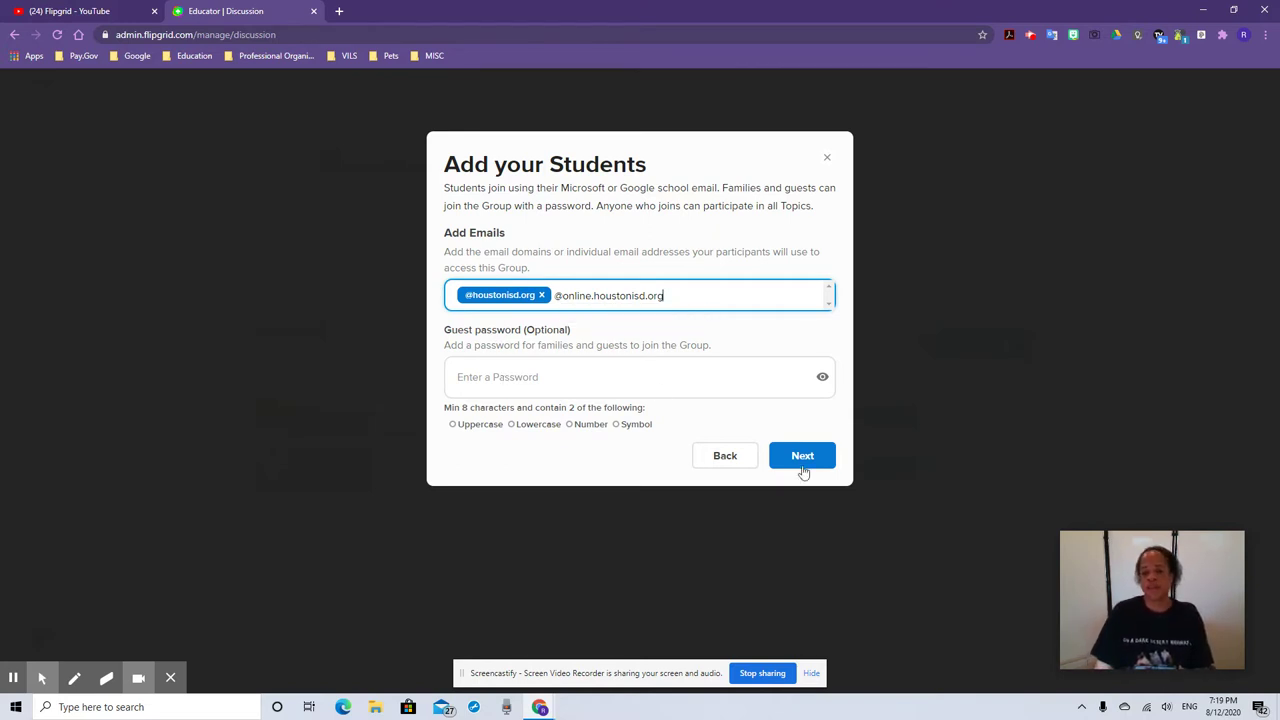
click(727, 457)
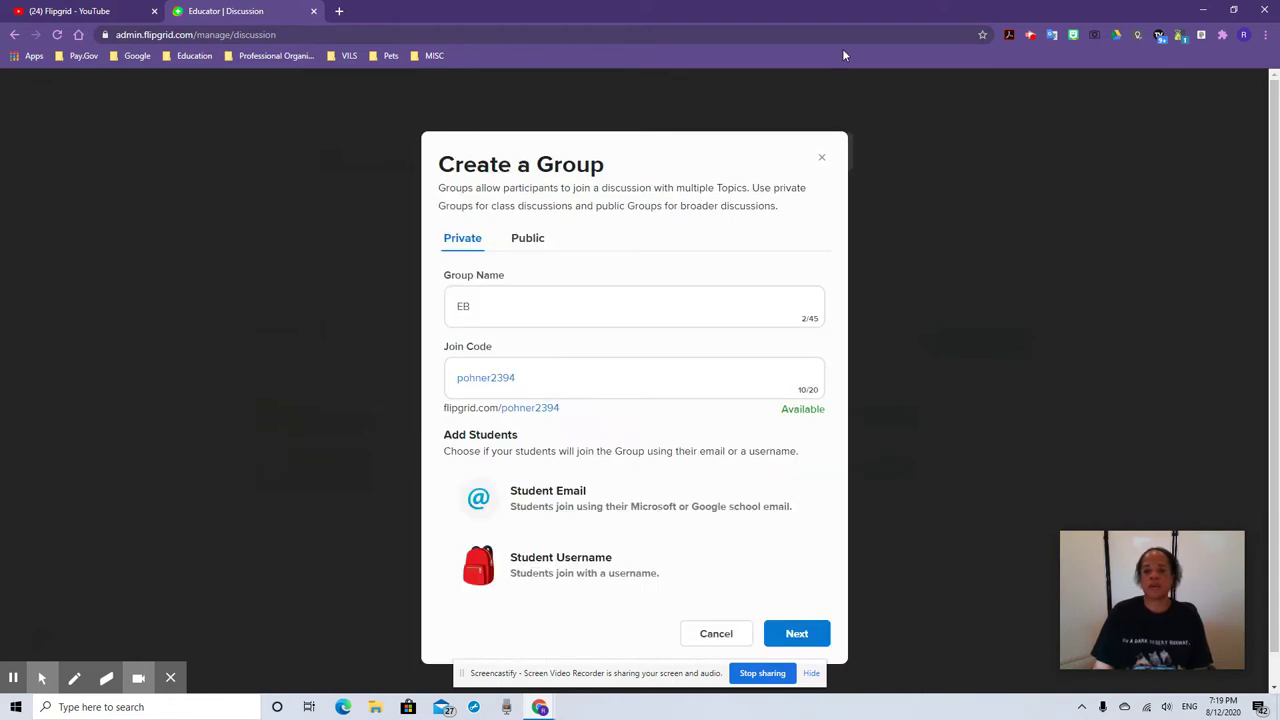
click(822, 157)
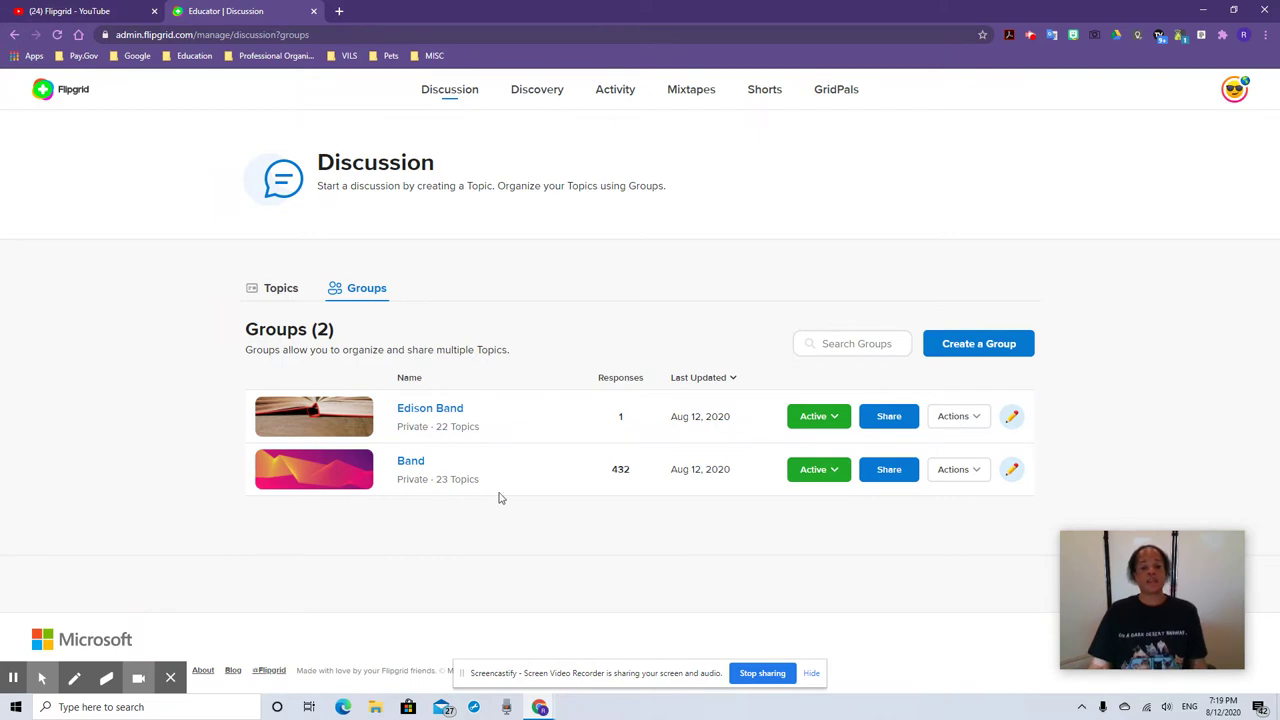
Open the Edison Band group, browse its 22 topics, and start a new topic
click(509, 424)
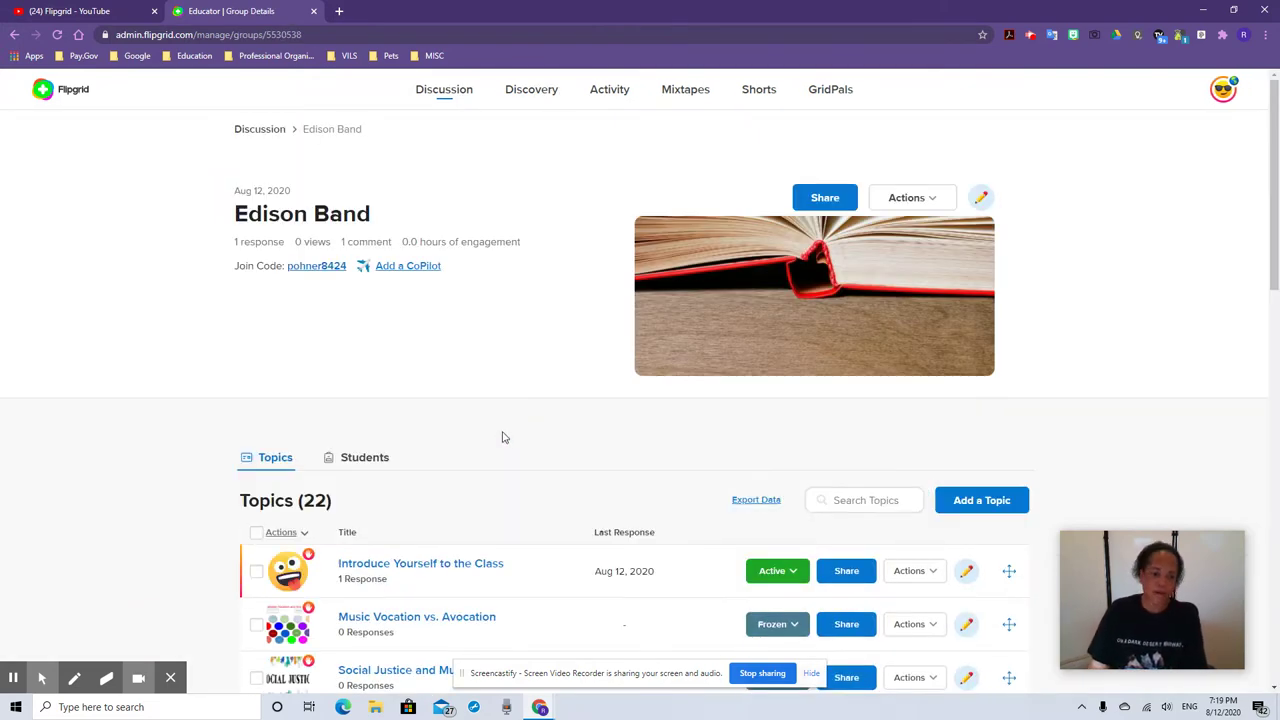
scroll(503, 437, down, 7)
scroll(480, 450, down, 5)
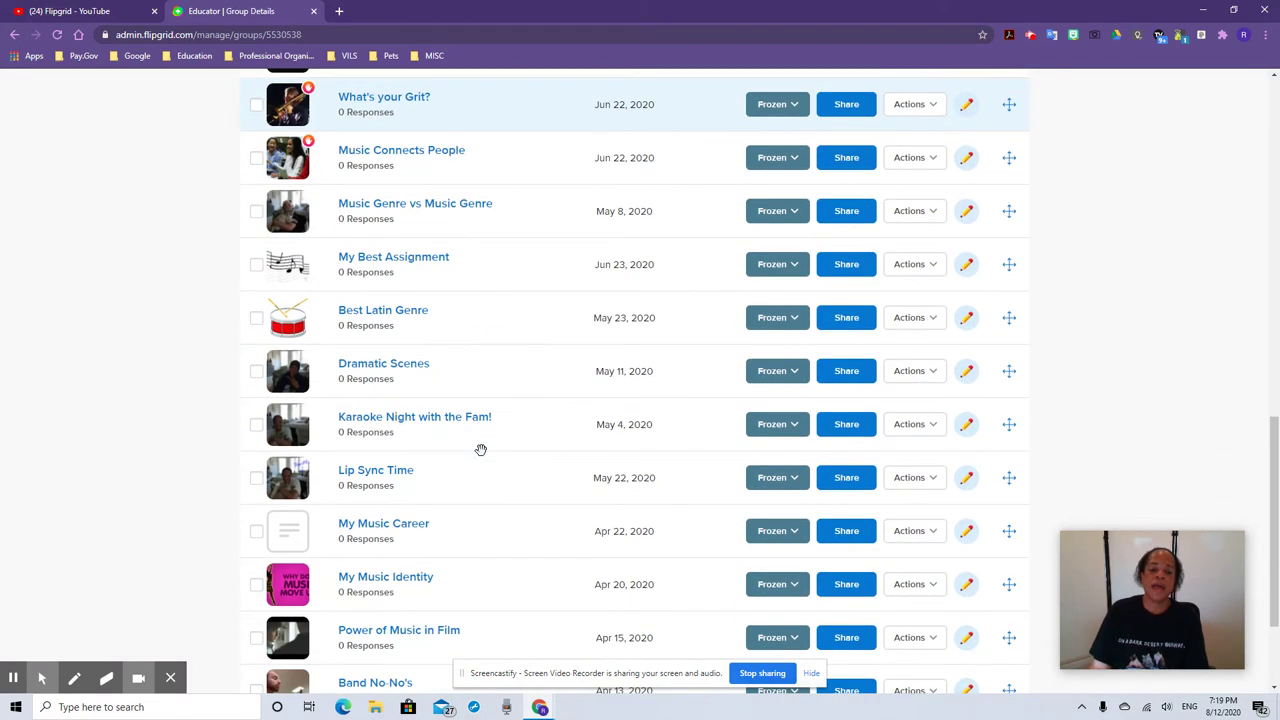
scroll(479, 452, up, 10)
scroll(479, 452, up, 1)
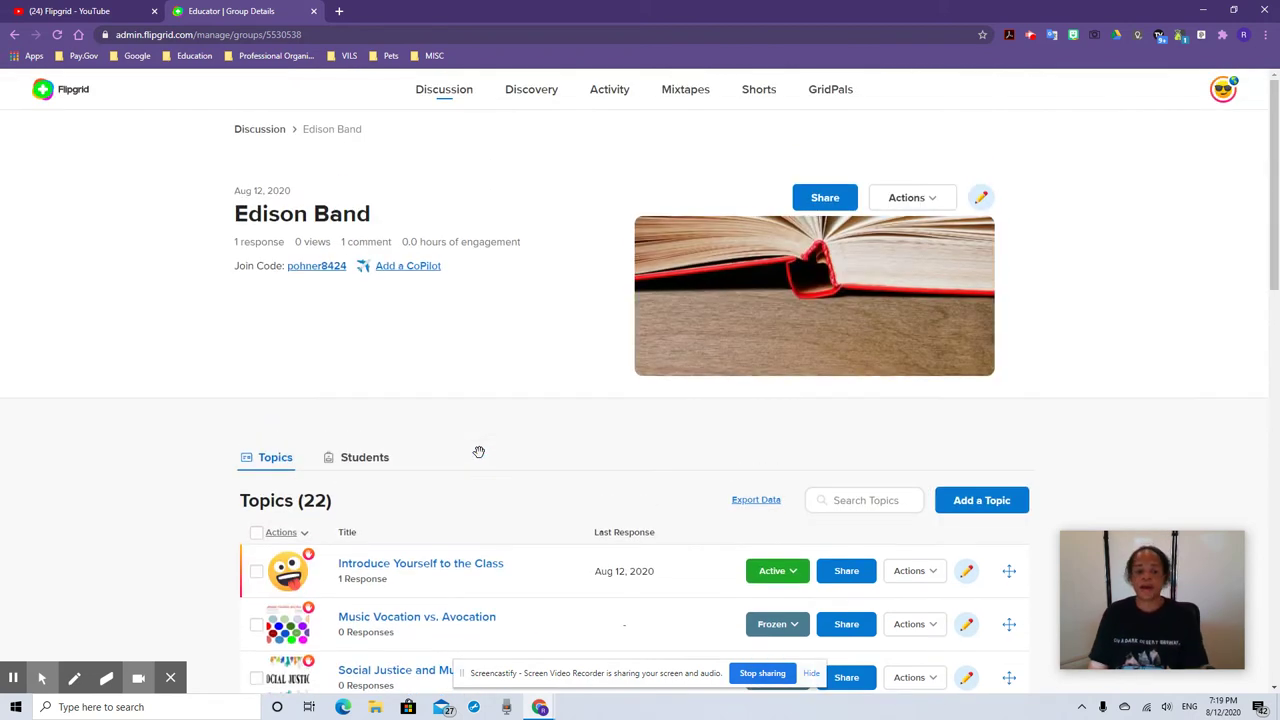
scroll(479, 452, down, 3)
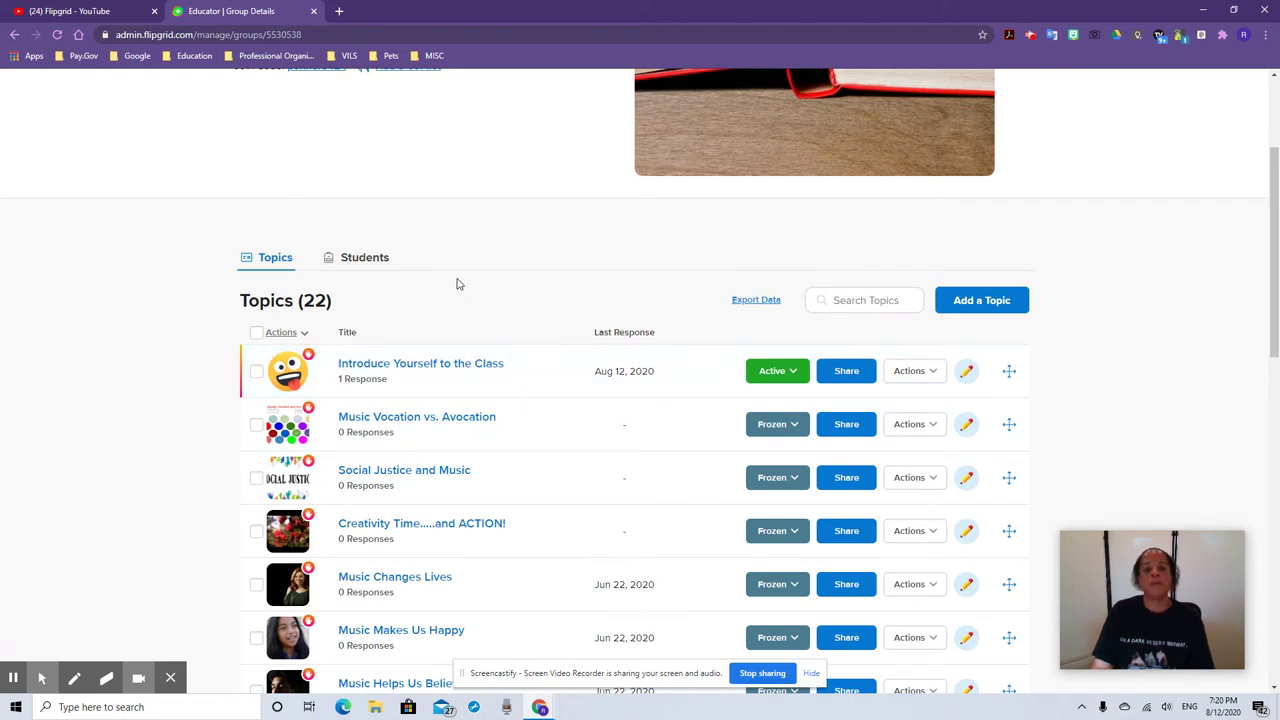
scroll(466, 300, up, 2)
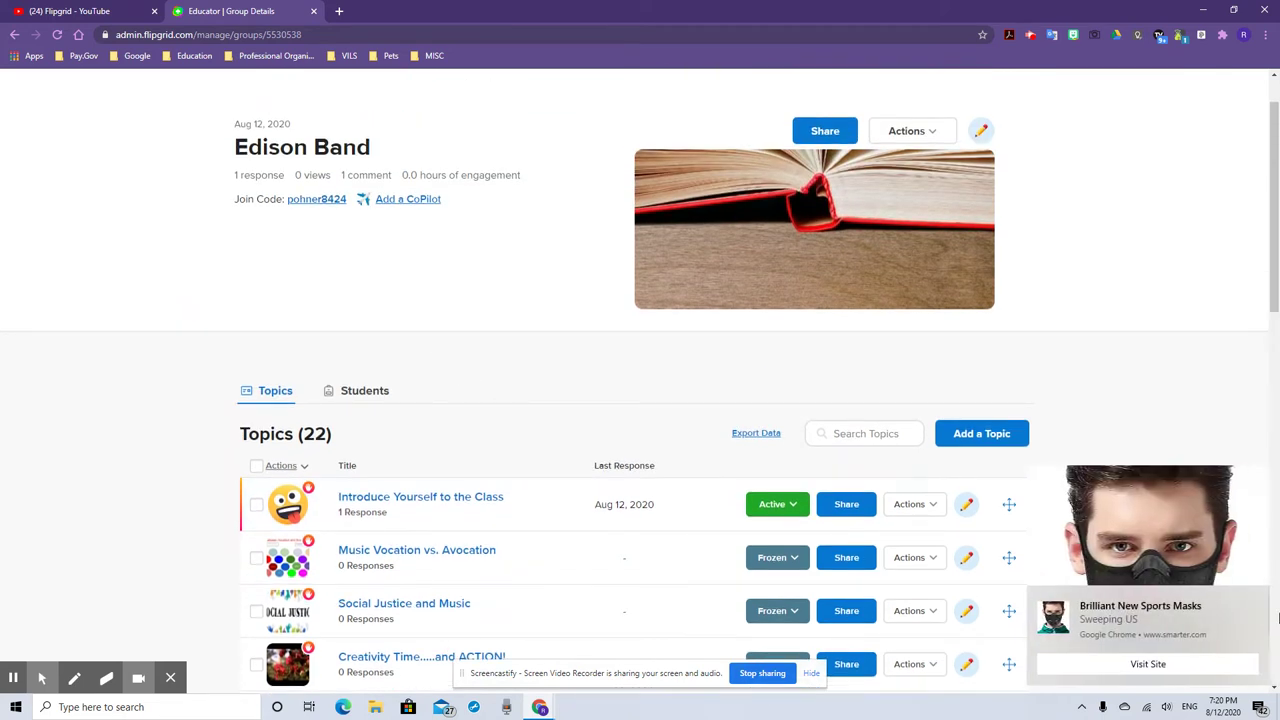
click(980, 433)
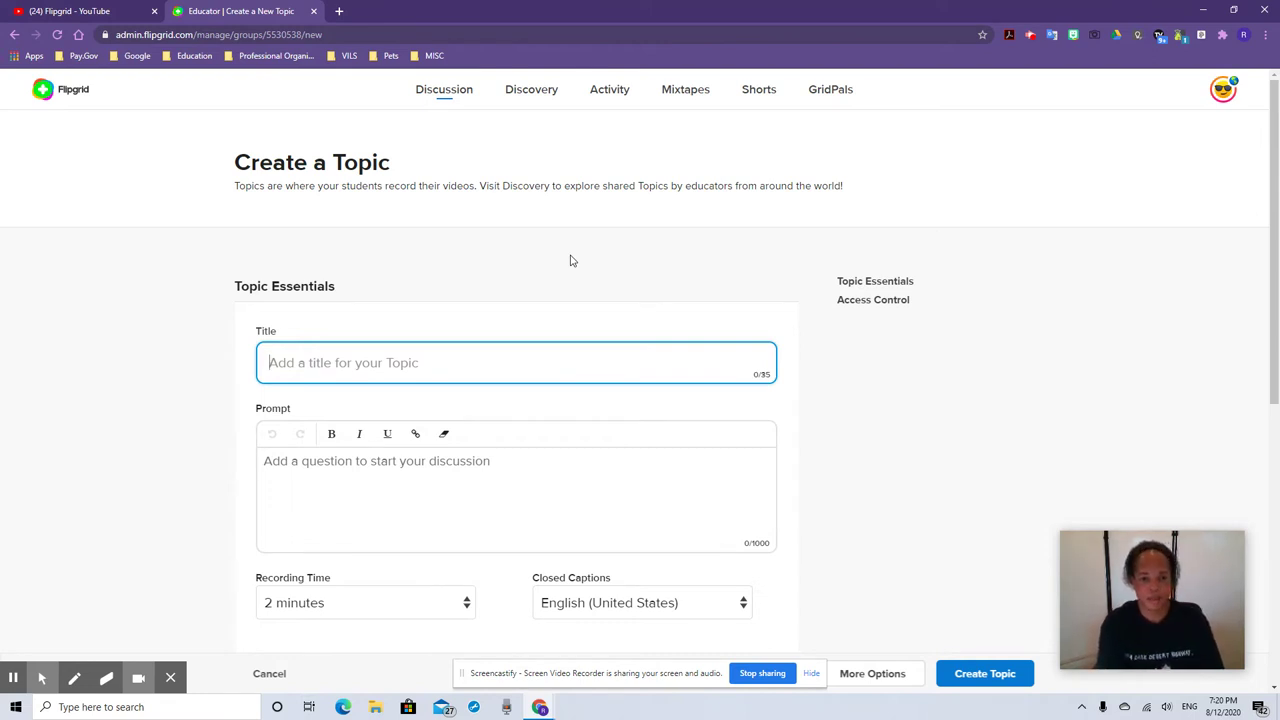
Title the new topic 'Who are you?', replacing the draft 'Say Hello to the Class'
text(Say)
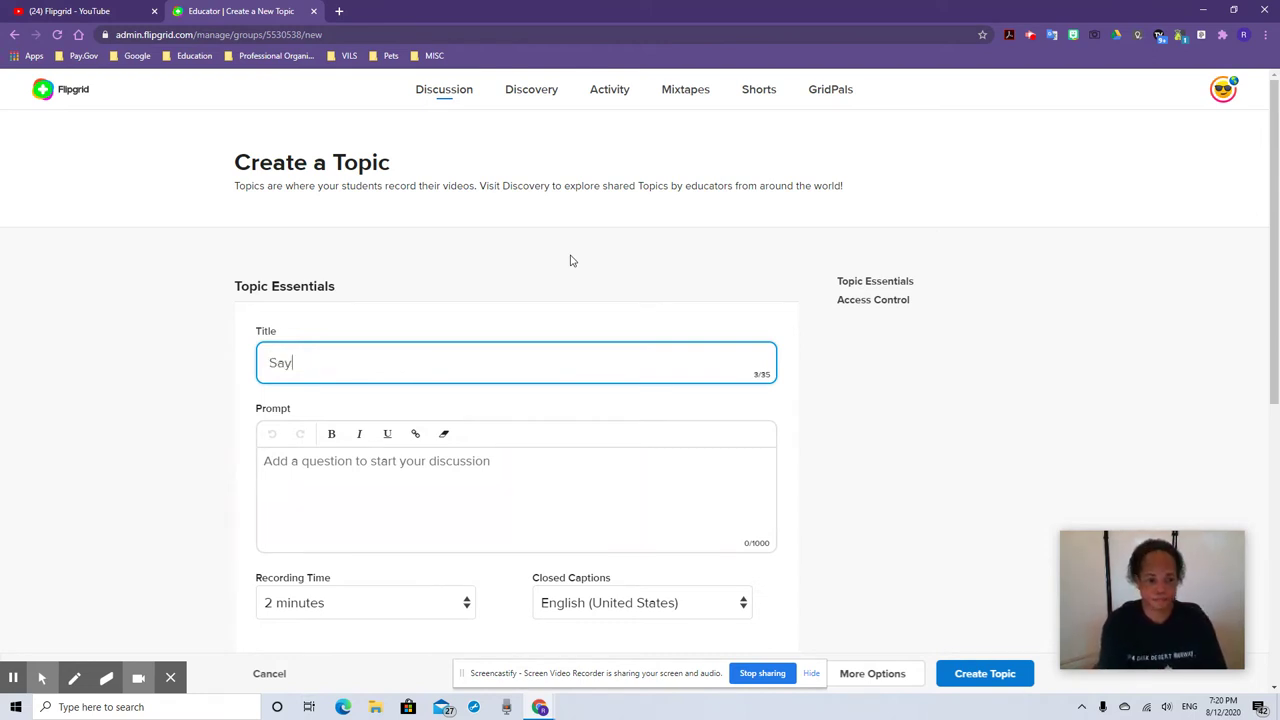
text( Hello to the Class)
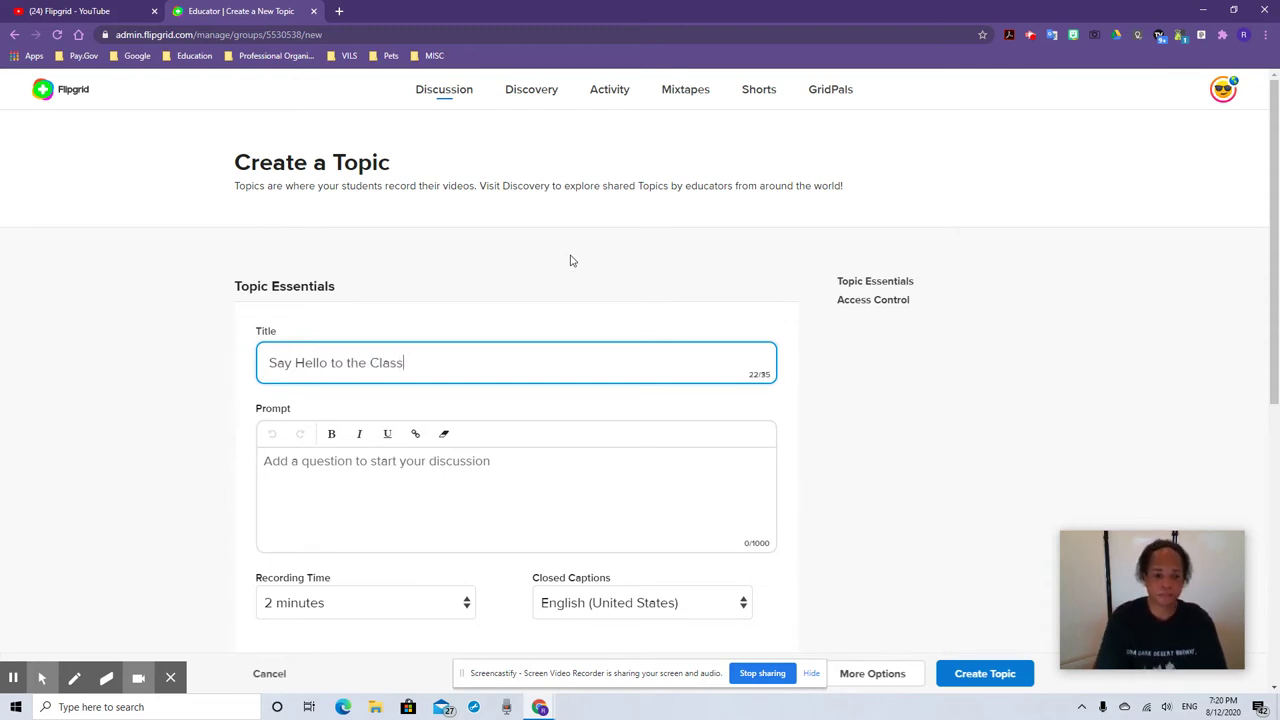
drag(433, 366, 208, 370)
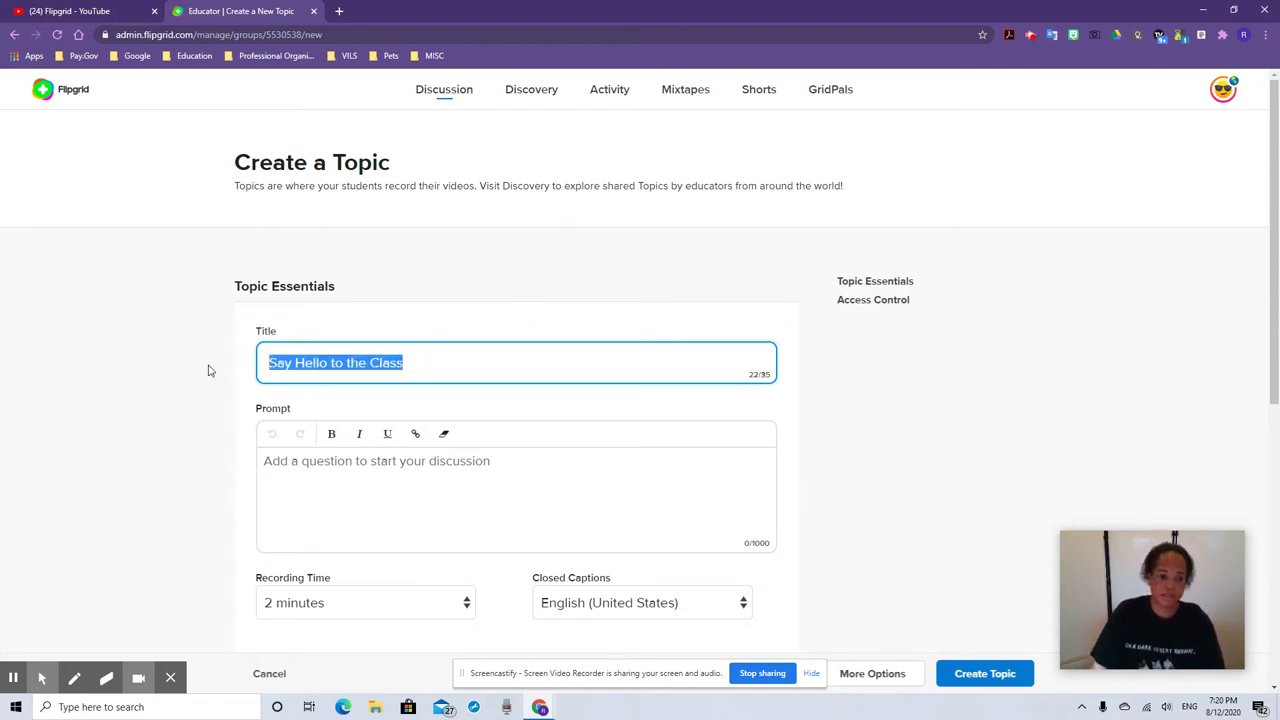
text(Who are)
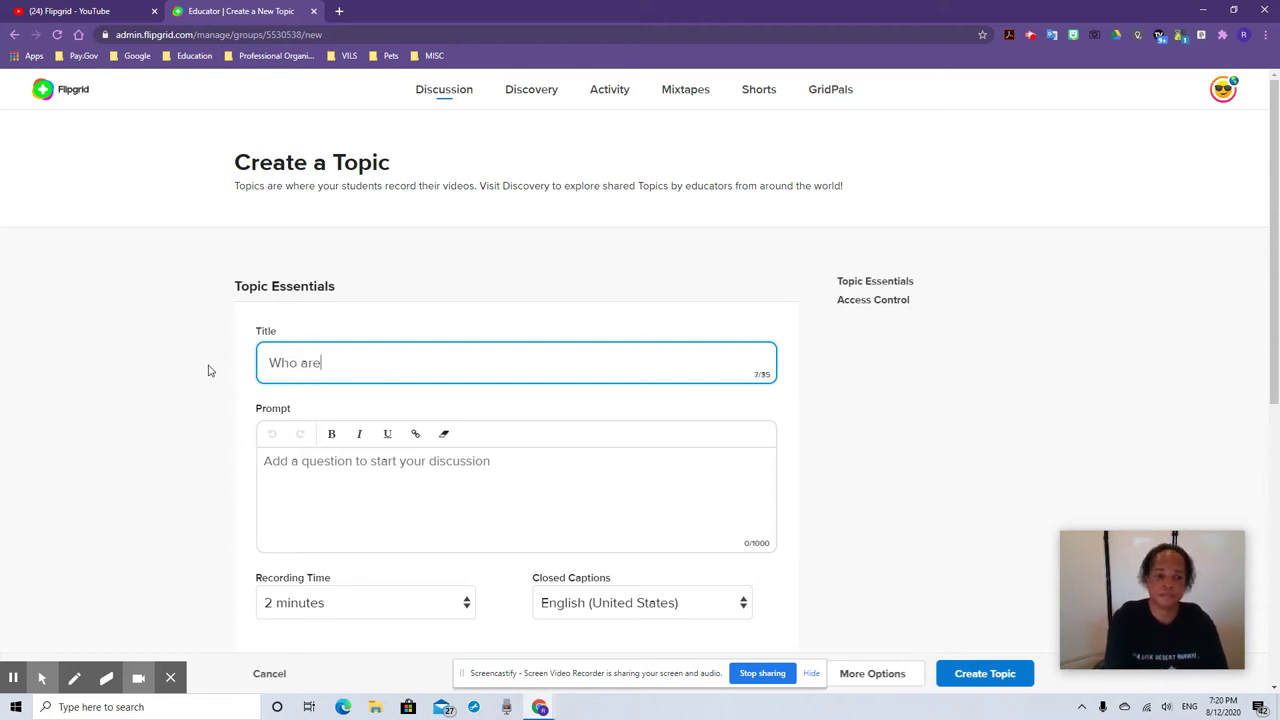
text( you?)
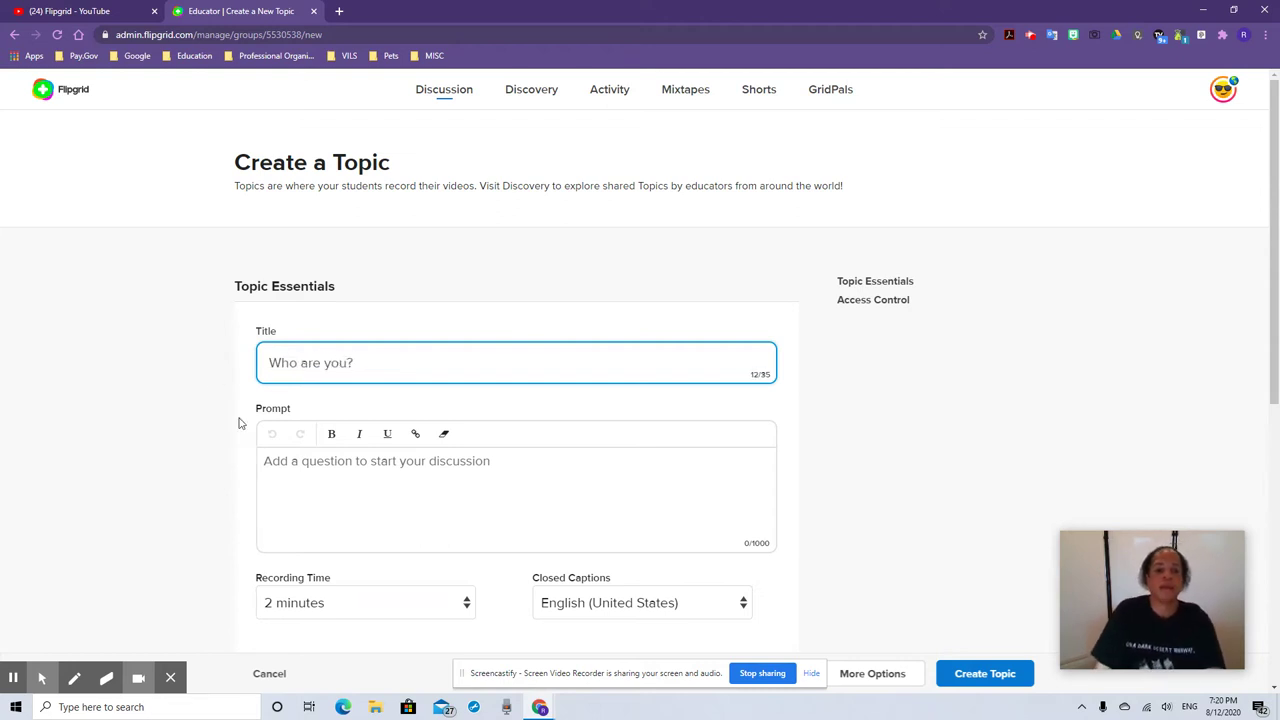
click(308, 485)
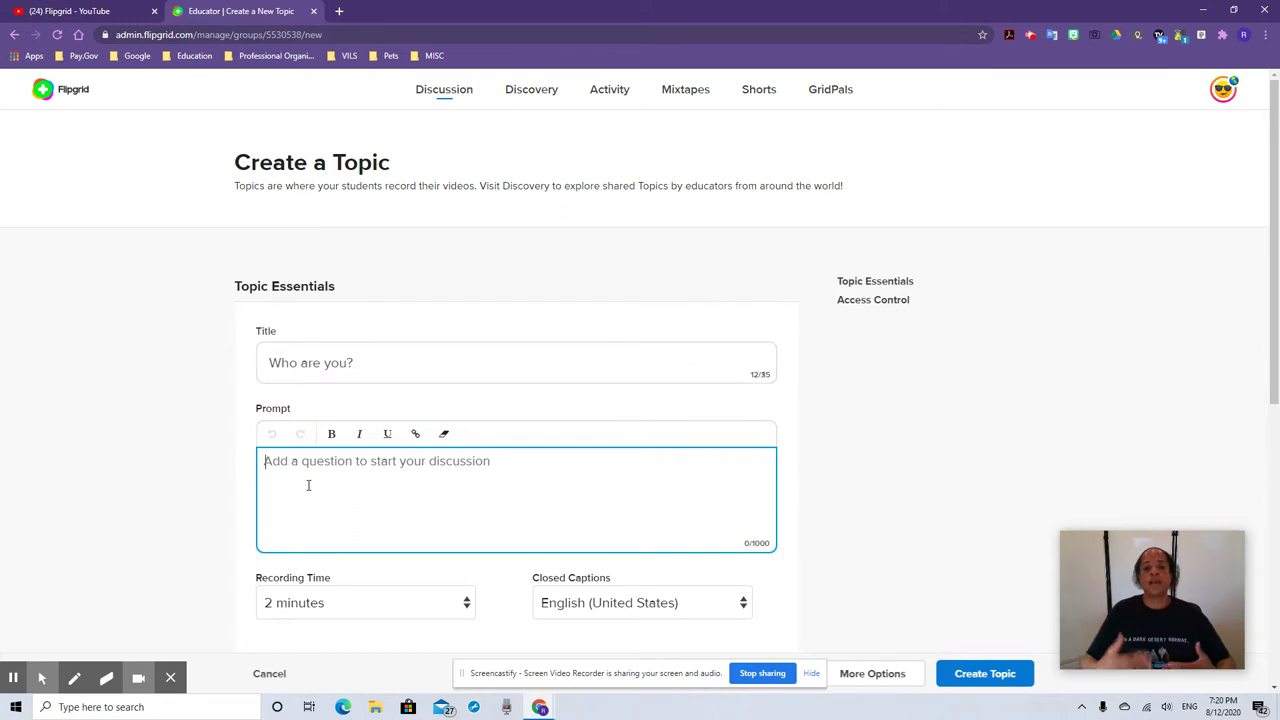
Write the prompt asking for name, hobby and favorite food, plus three numbered reminders
text(Sha)
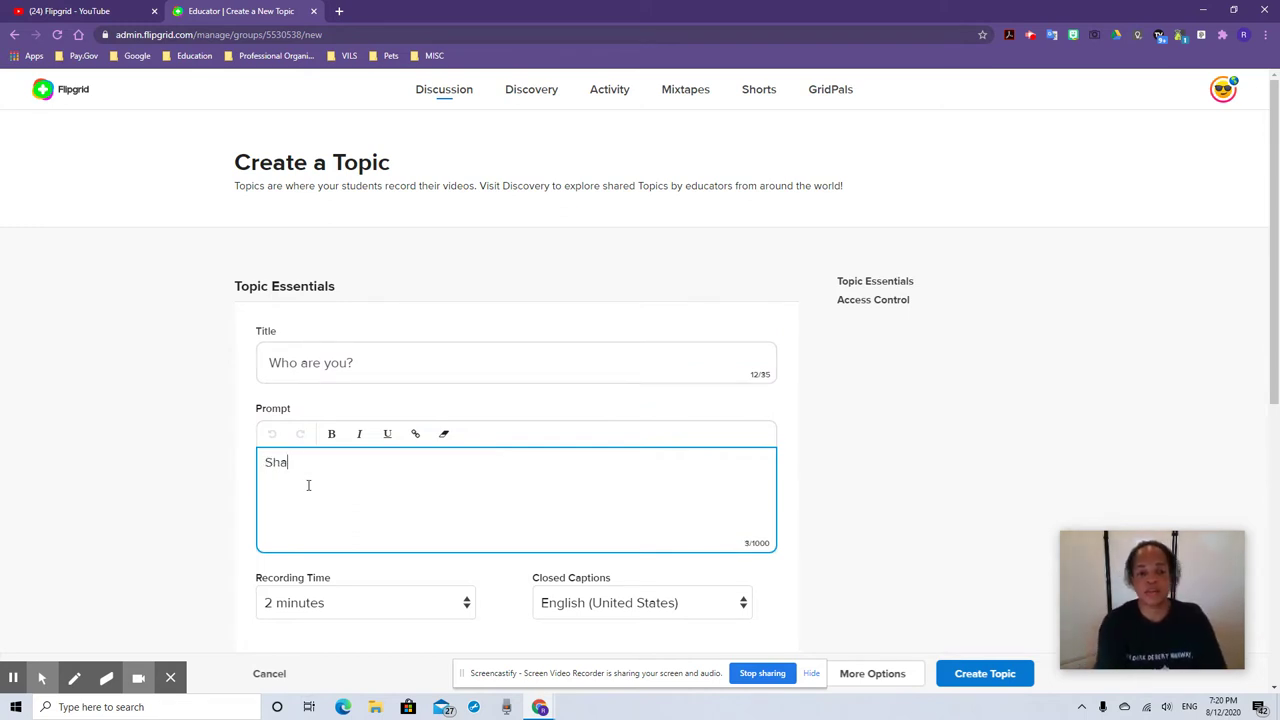
text(re your )
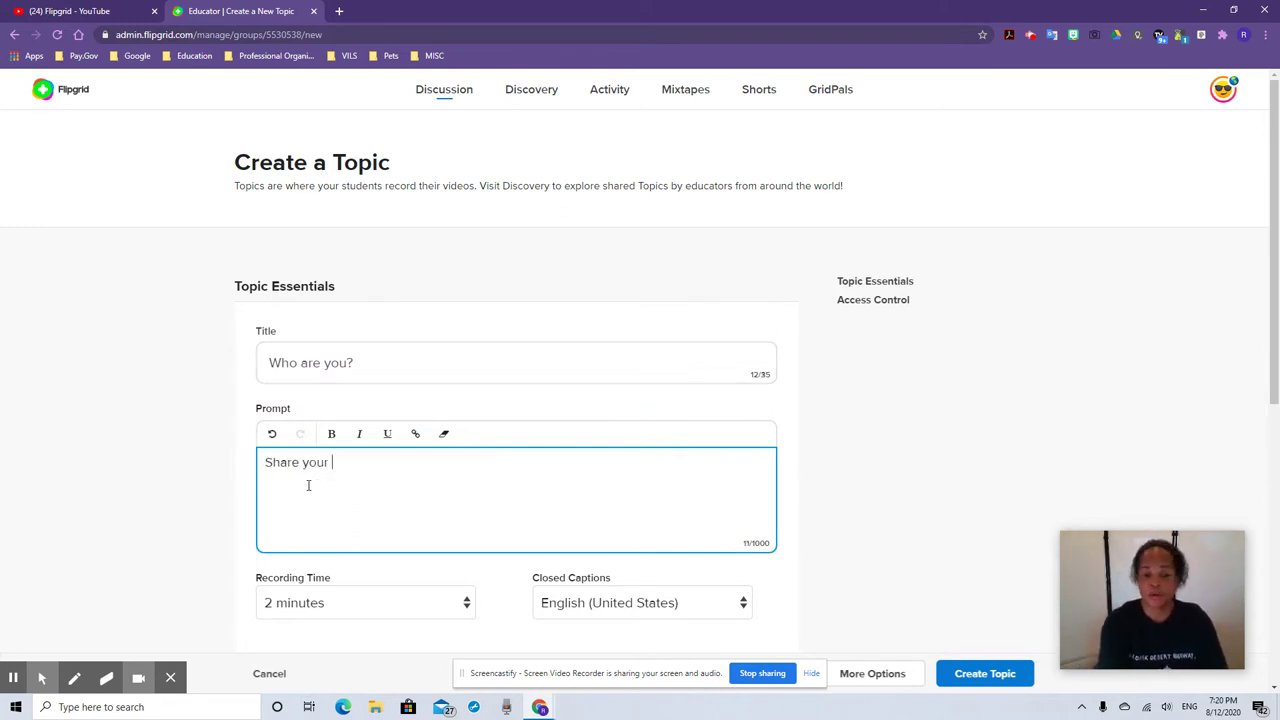
text(name, )
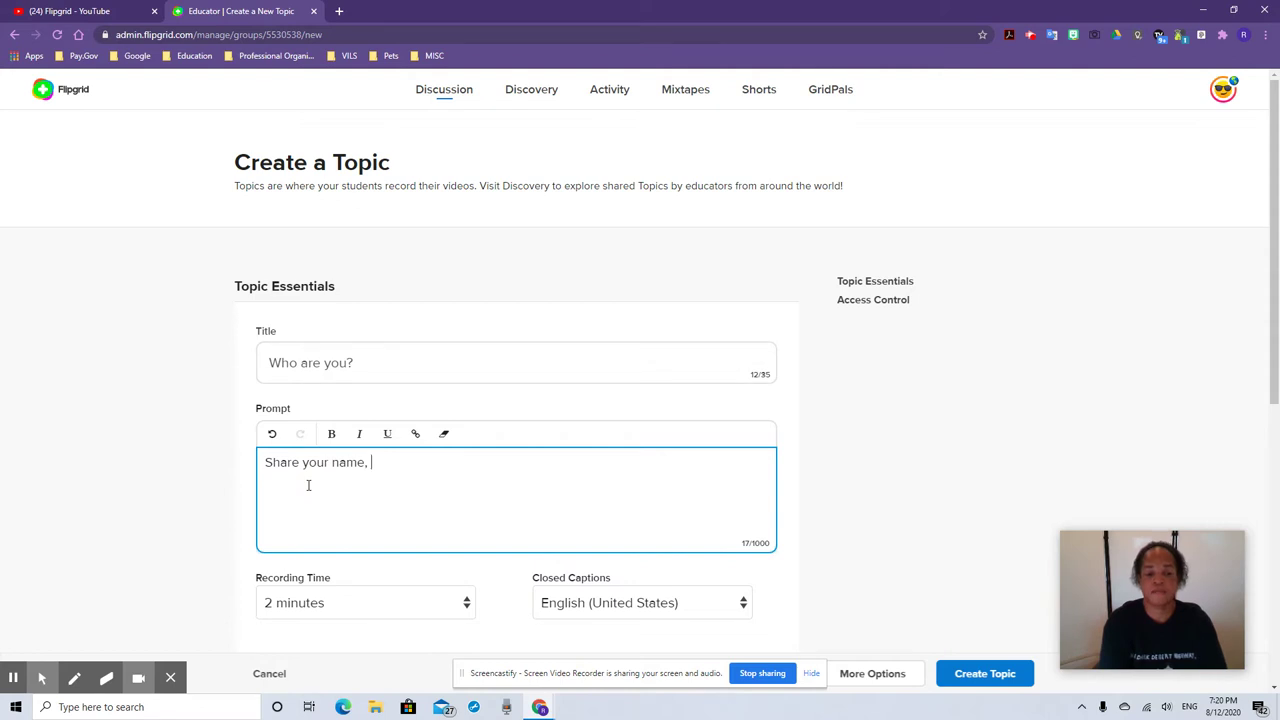
text(favorite hobby, and your favorite food with the class. Don't f)
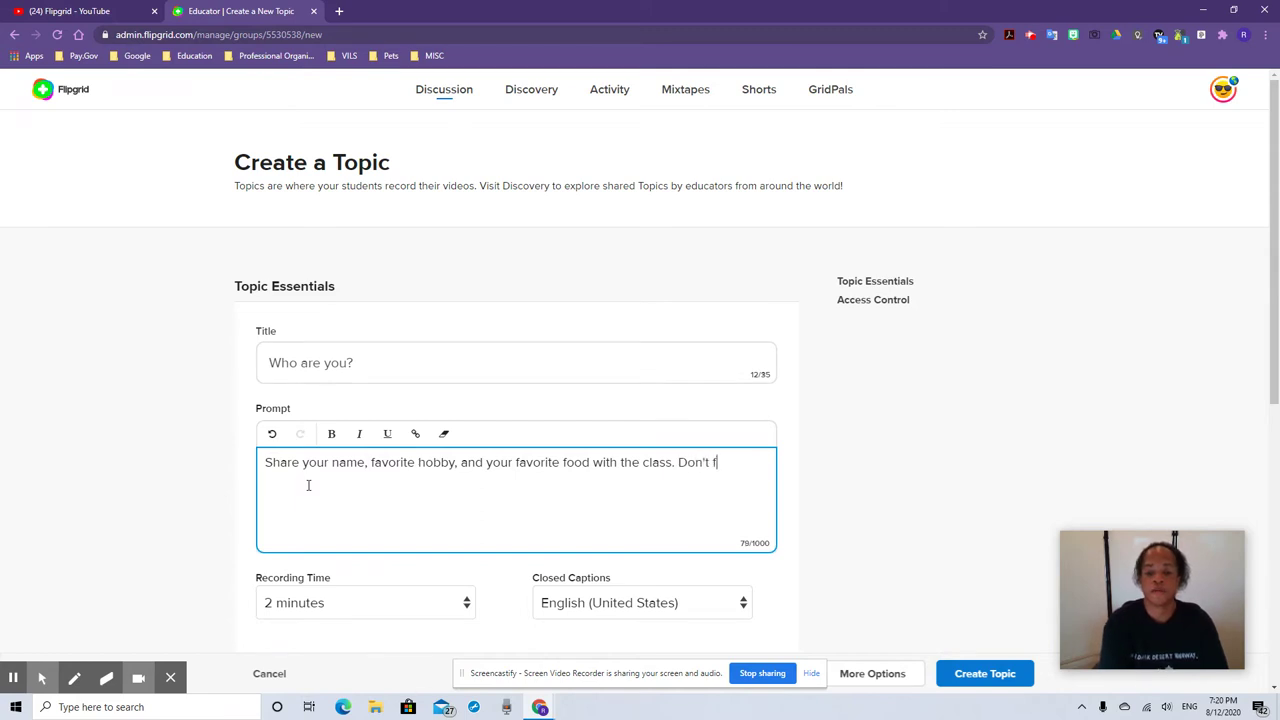
text(orget to )
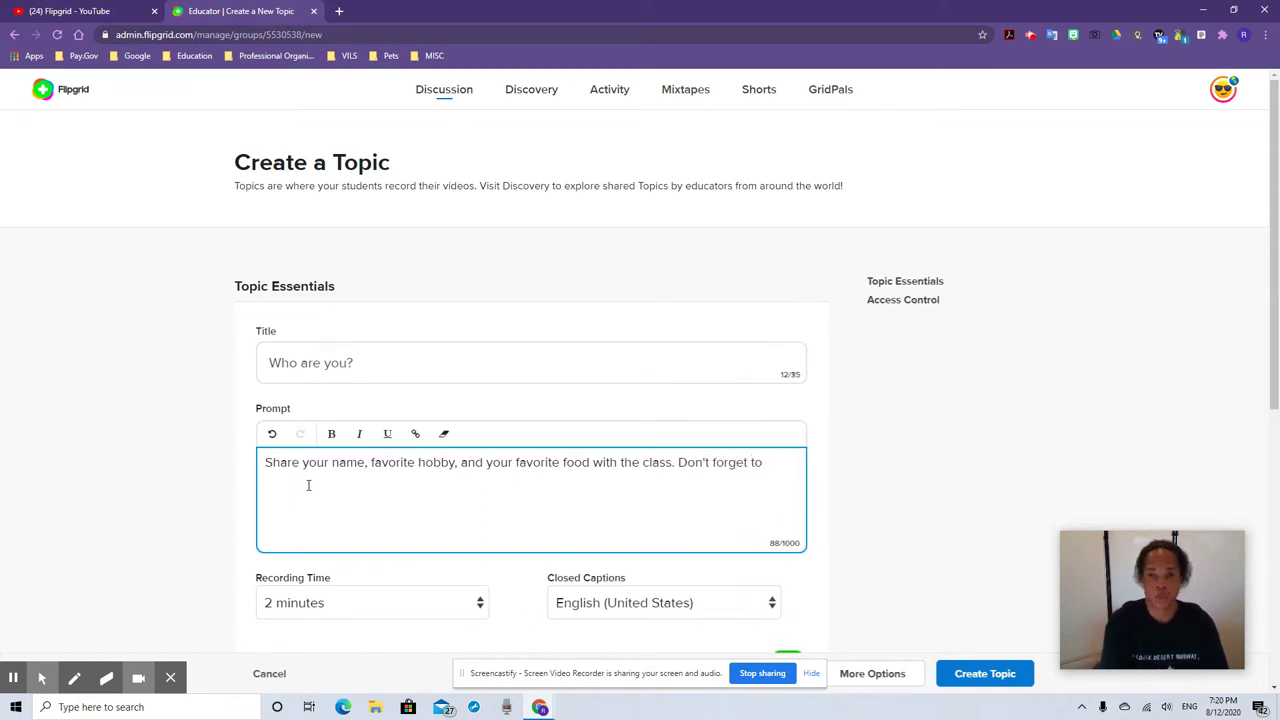
text(provide feedback to another peer and upload your video to )
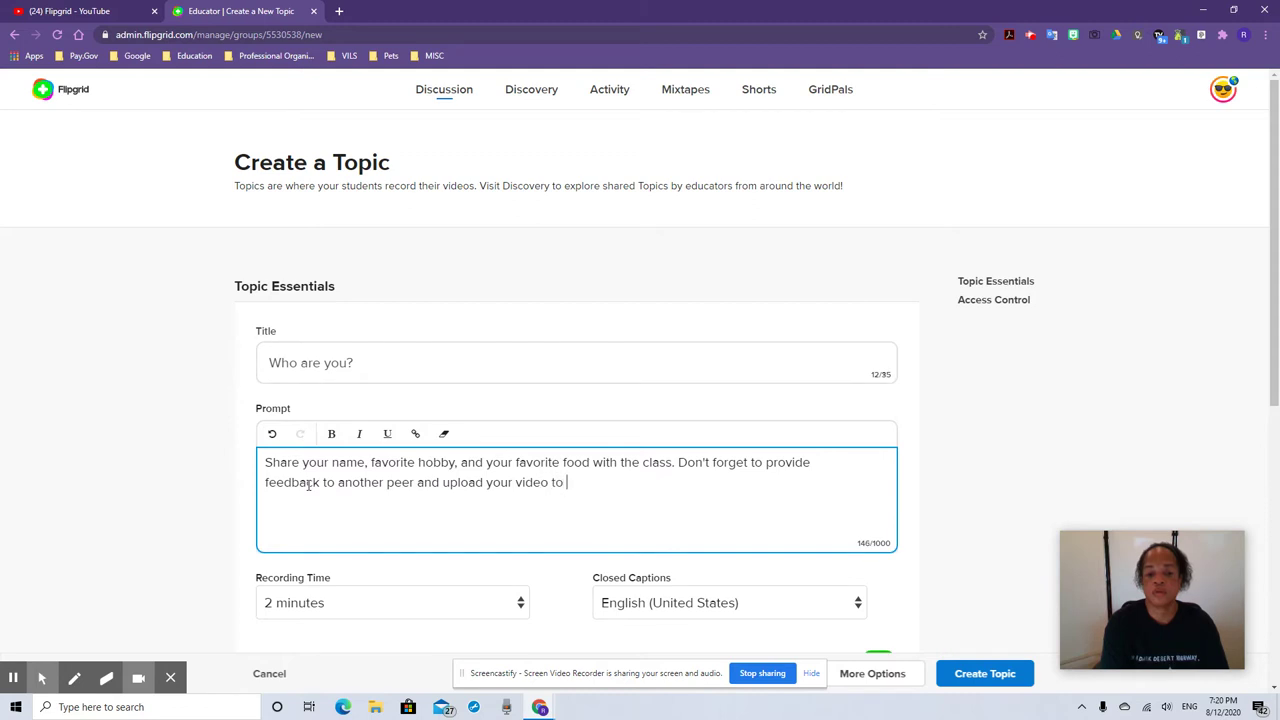
text(the LMS)
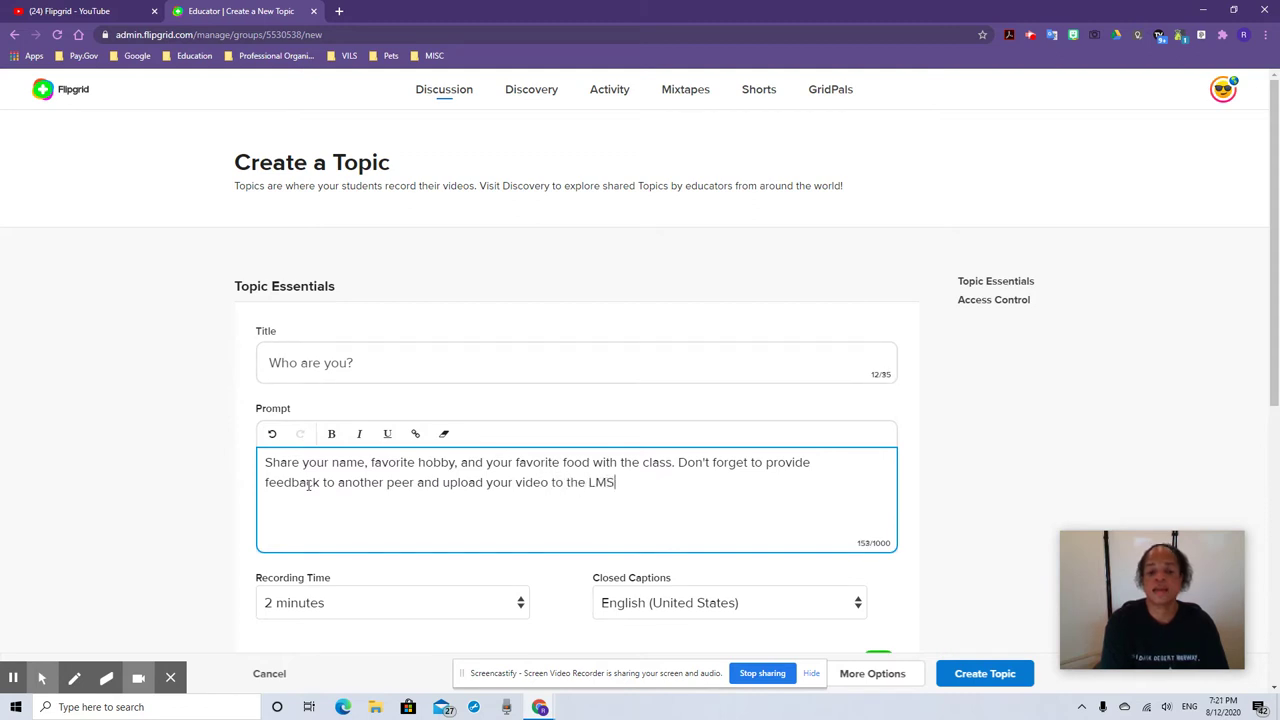
text( assignment.)
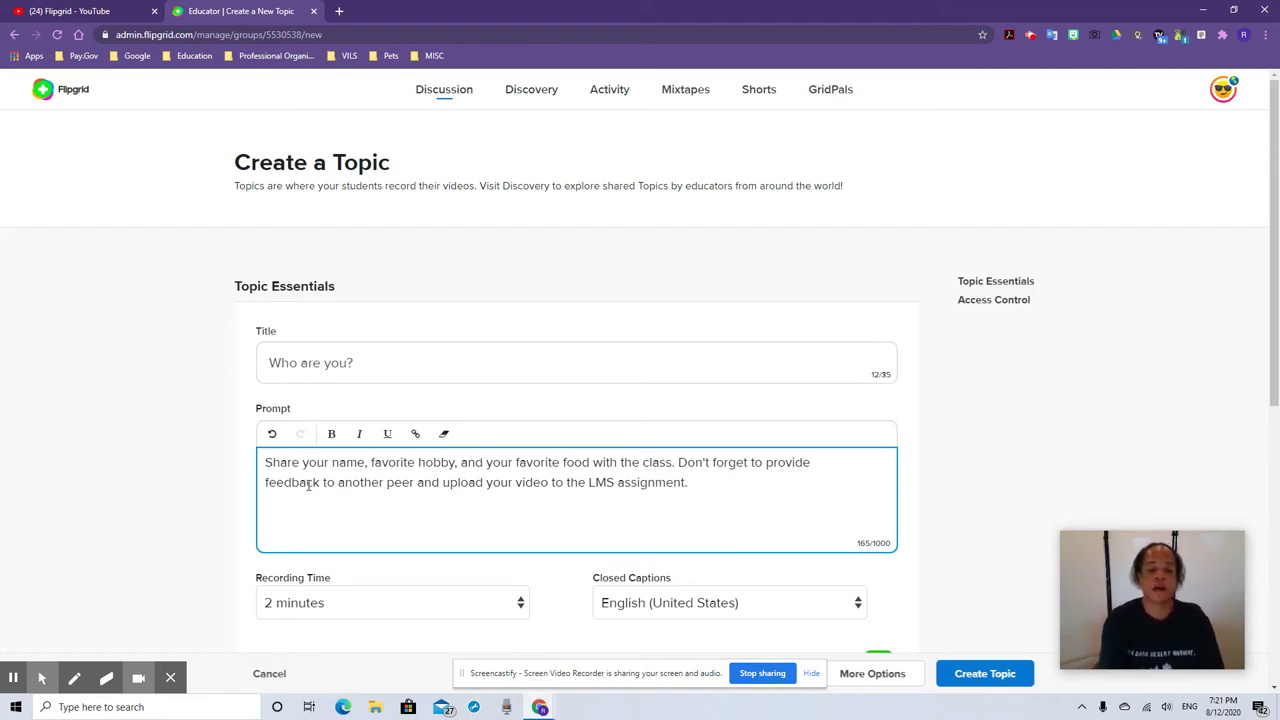
text(Reminder:)
key(Return)
text(1. Use proper etiquette.)
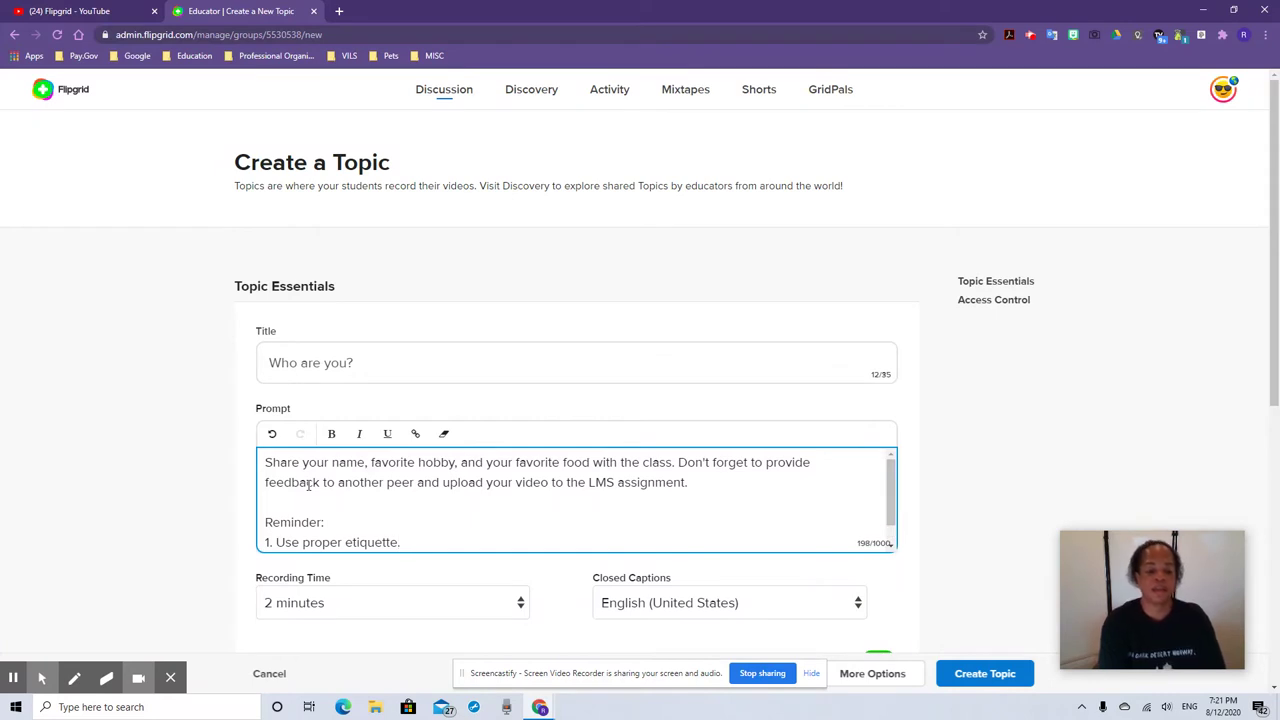
key(Return)
text(2. )
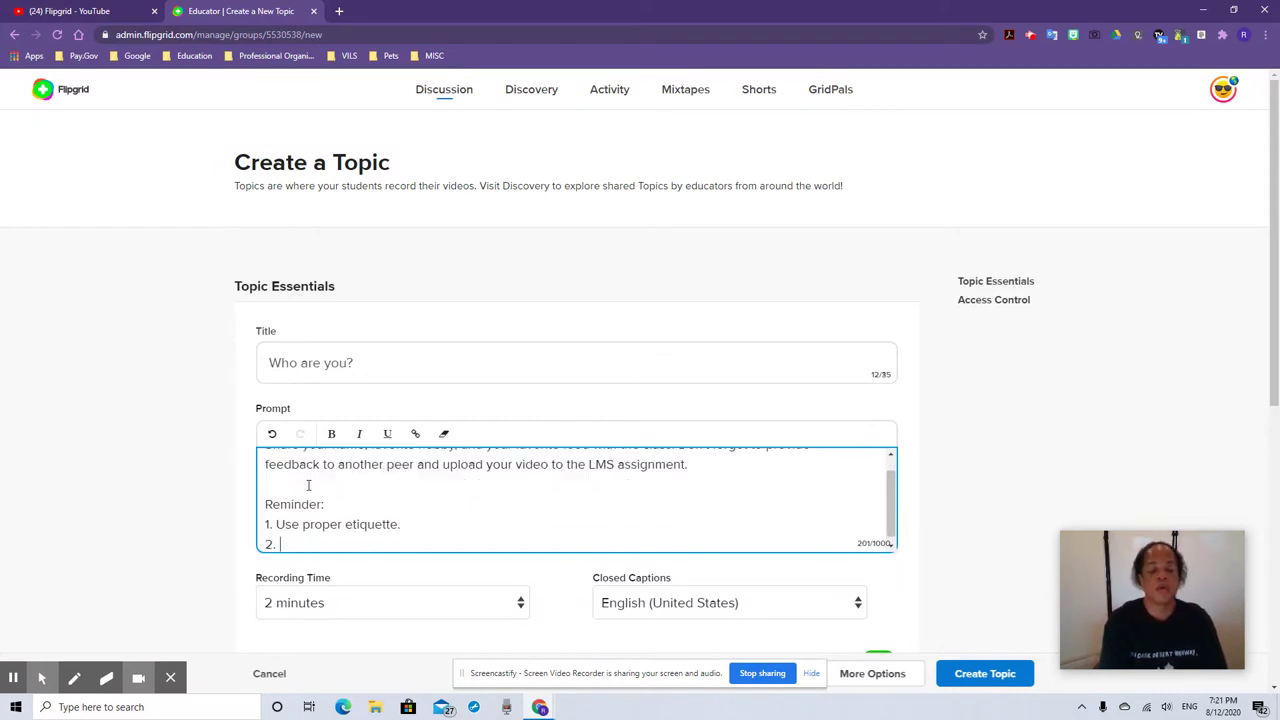
text(Provid)
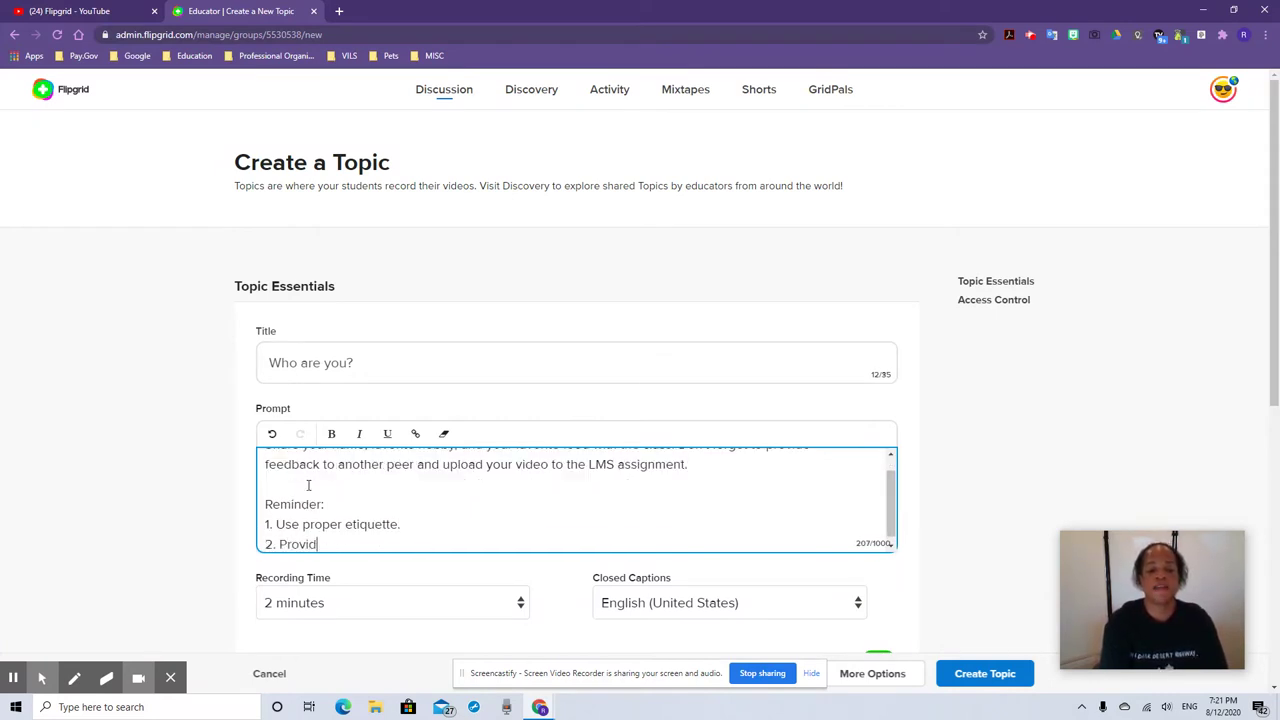
text(e feedback to anoth)
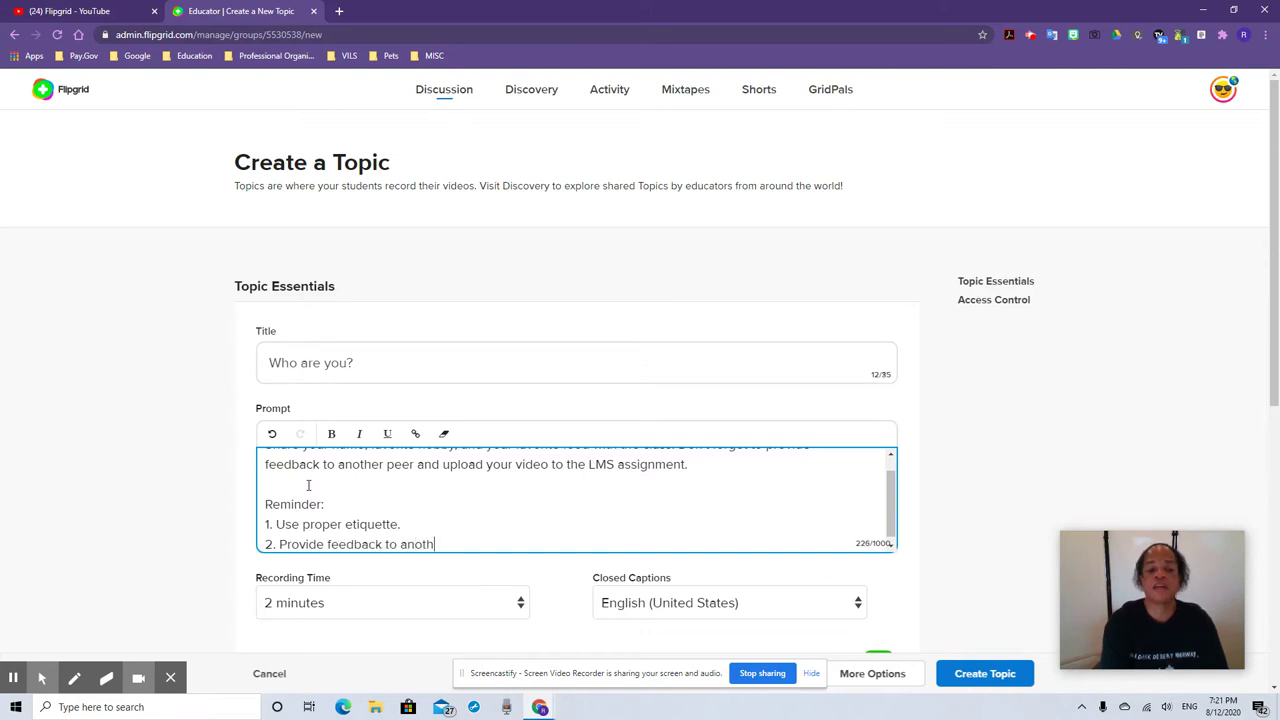
text(er peer's video.)
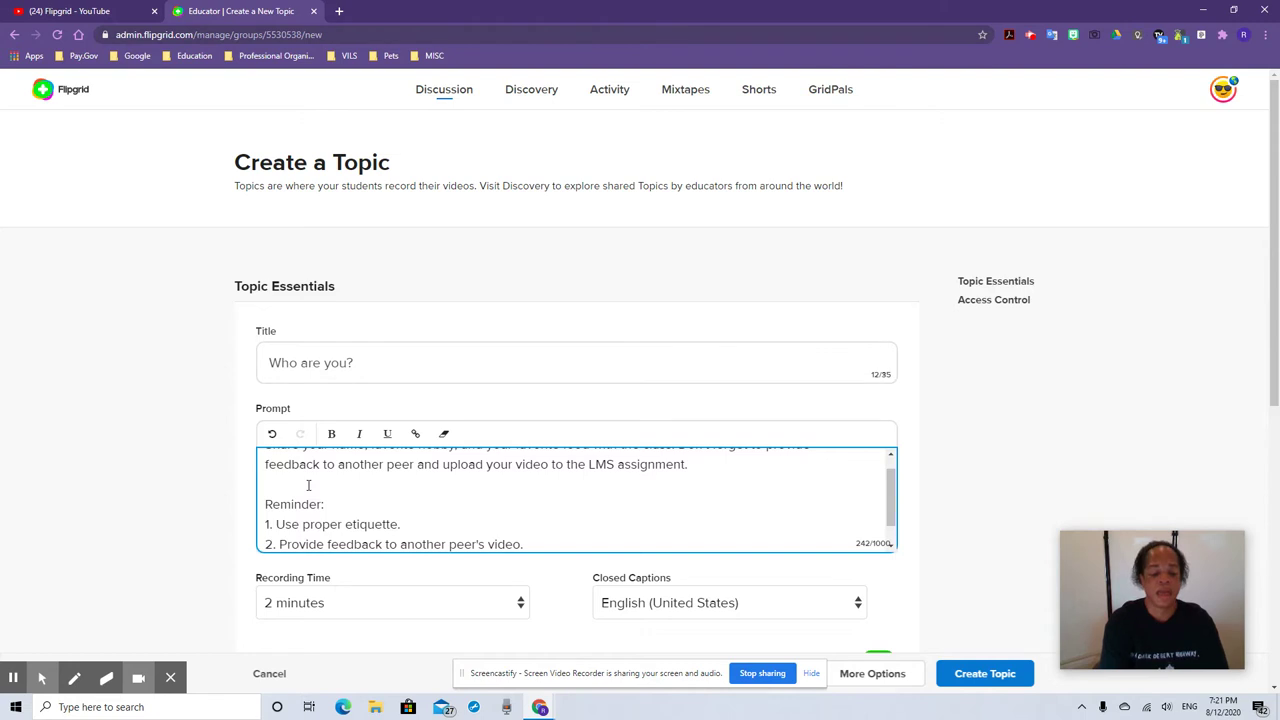
key(Return)
text(3. Copy and paste your embedded video)
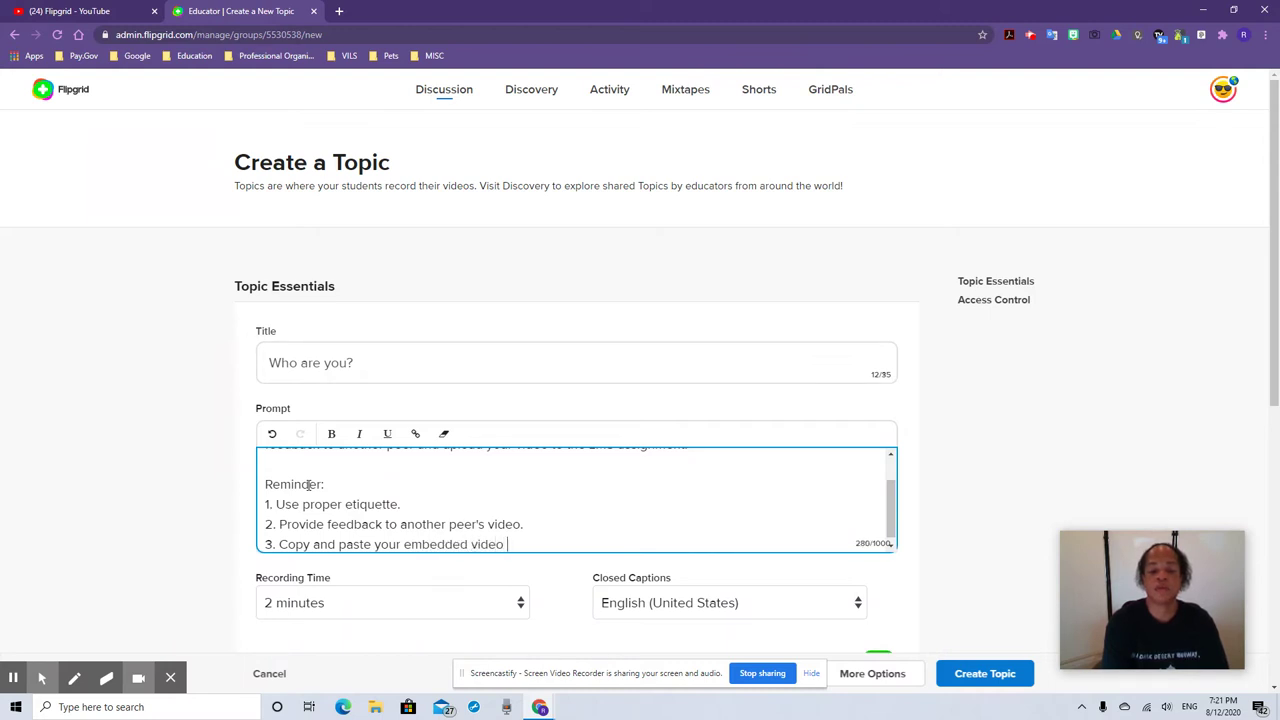
Finish the last reminder, set Recording Time to 1 minute, and keep English (United States) captions
text(ment.)
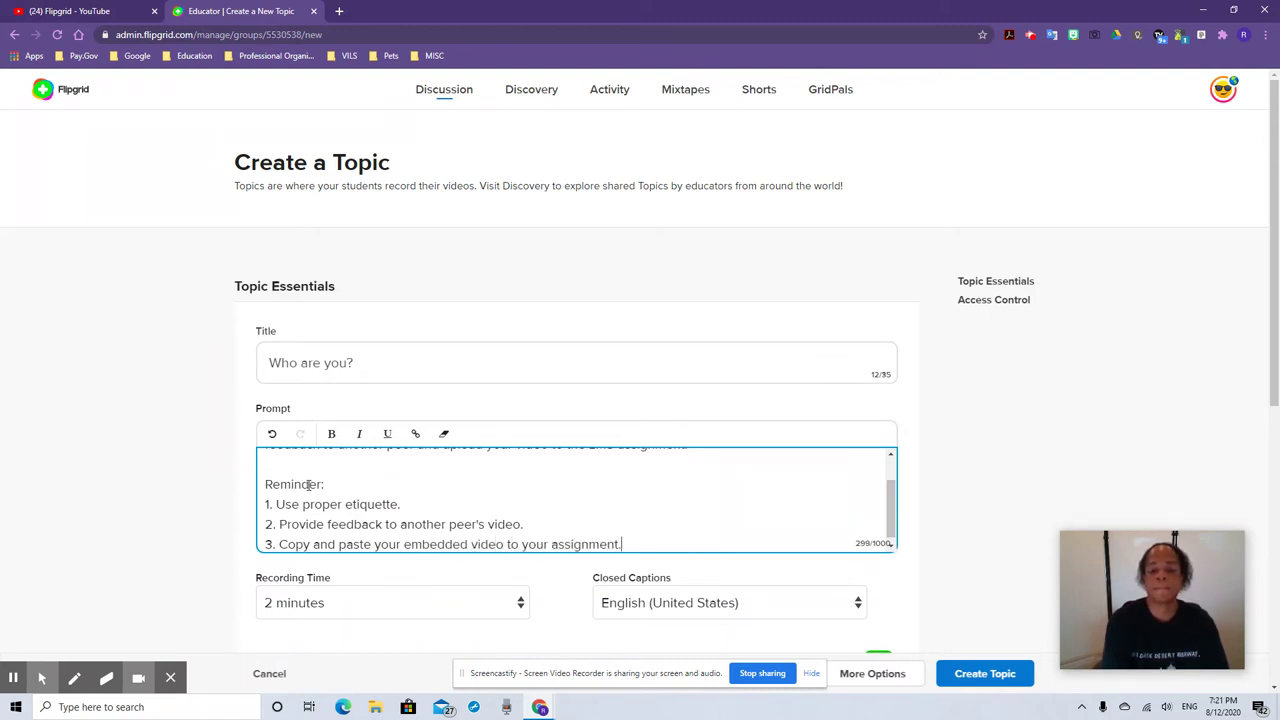
scroll(458, 485, down, 2)
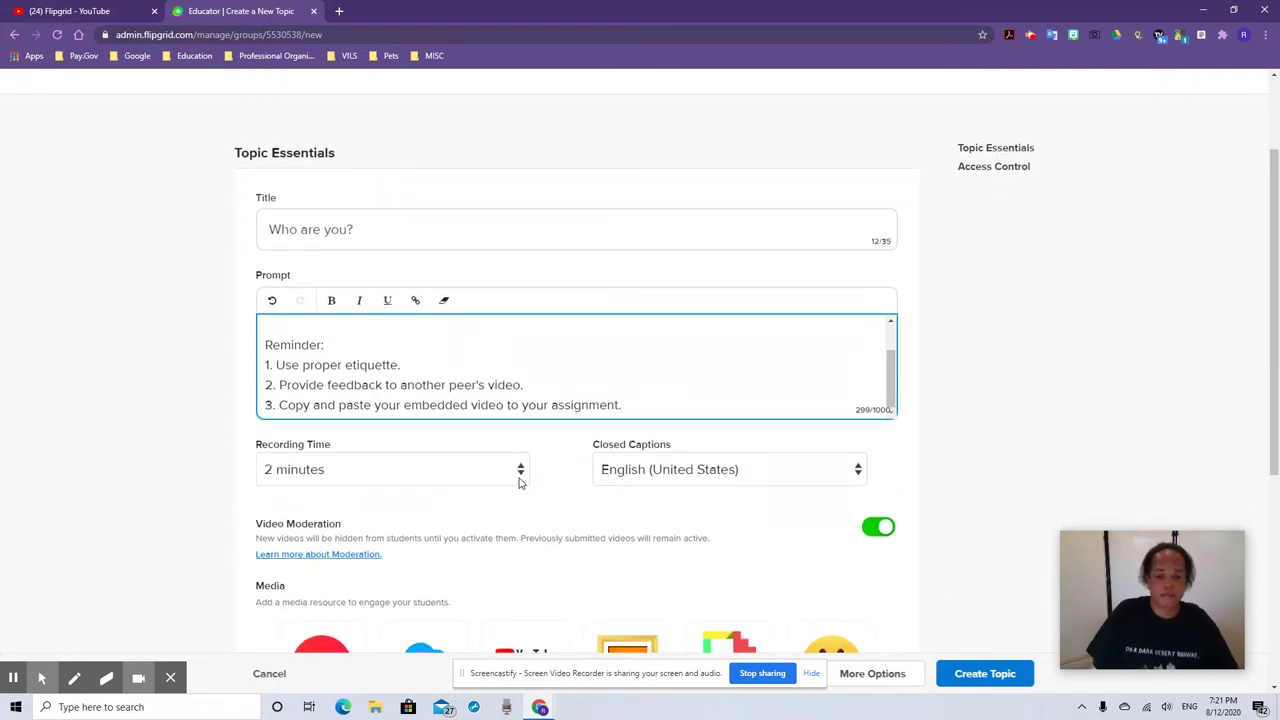
click(518, 482)
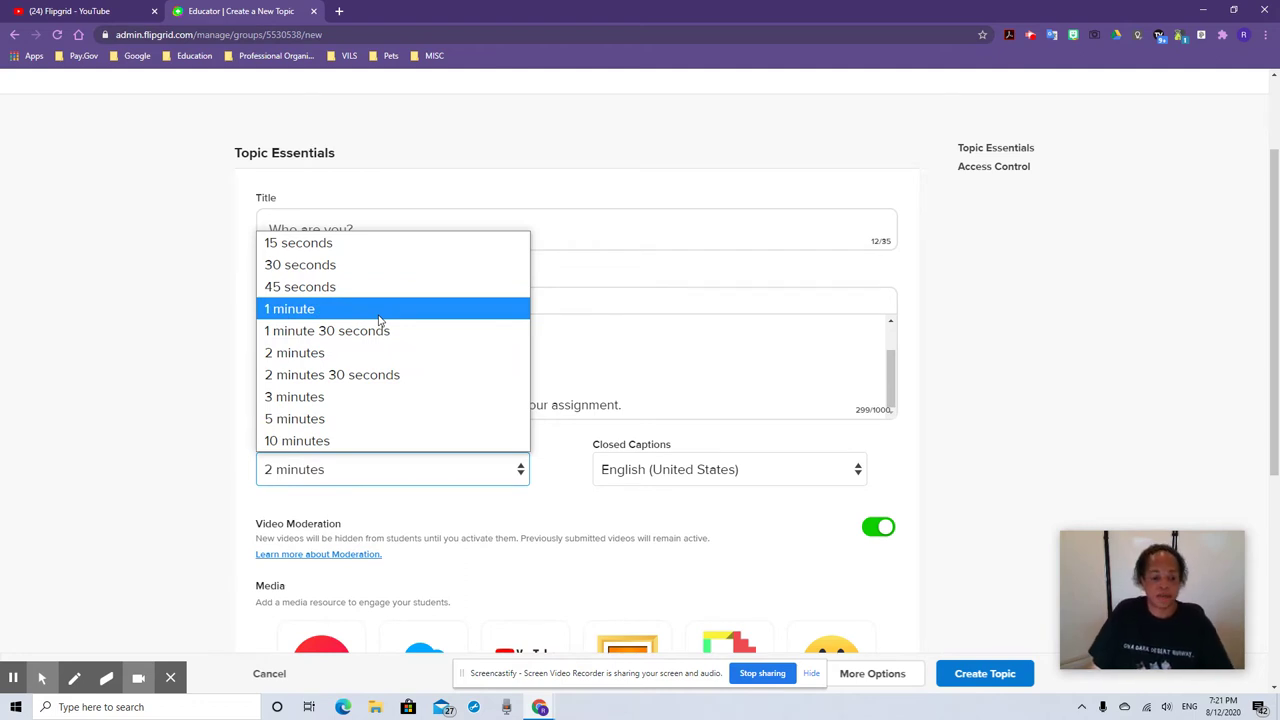
click(380, 312)
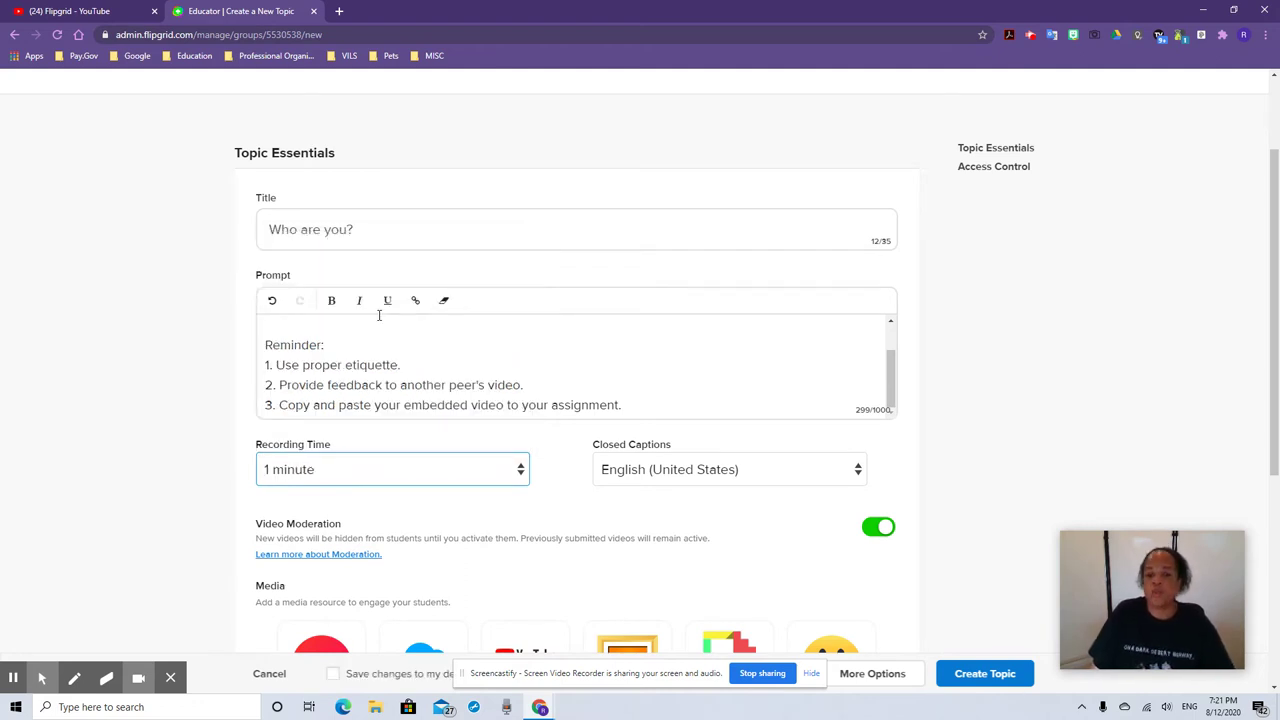
scroll(616, 460, down, 1)
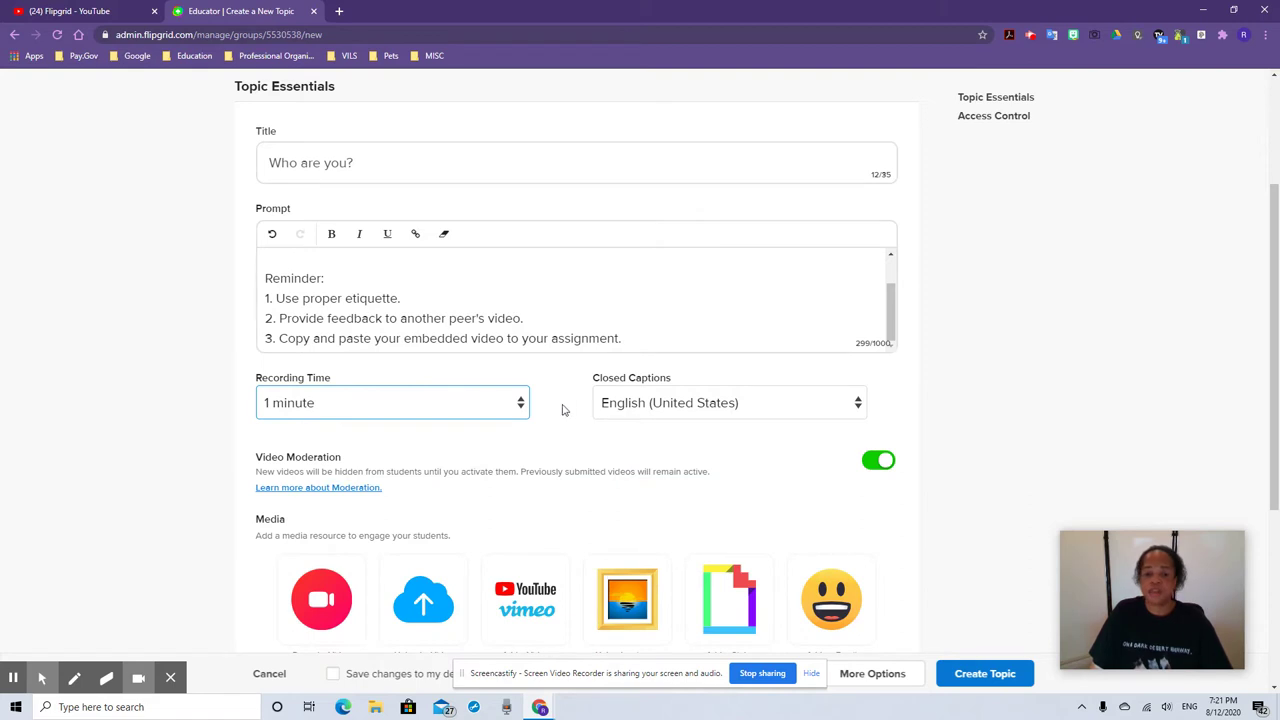
click(863, 406)
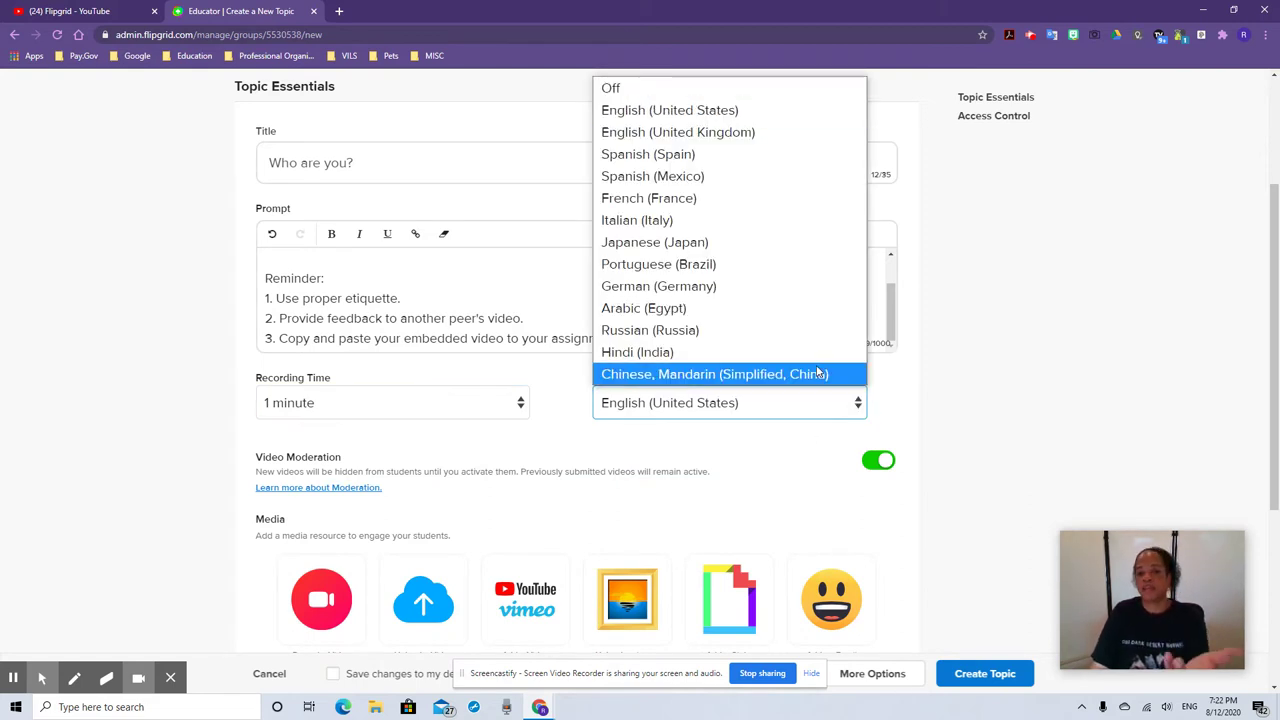
click(697, 111)
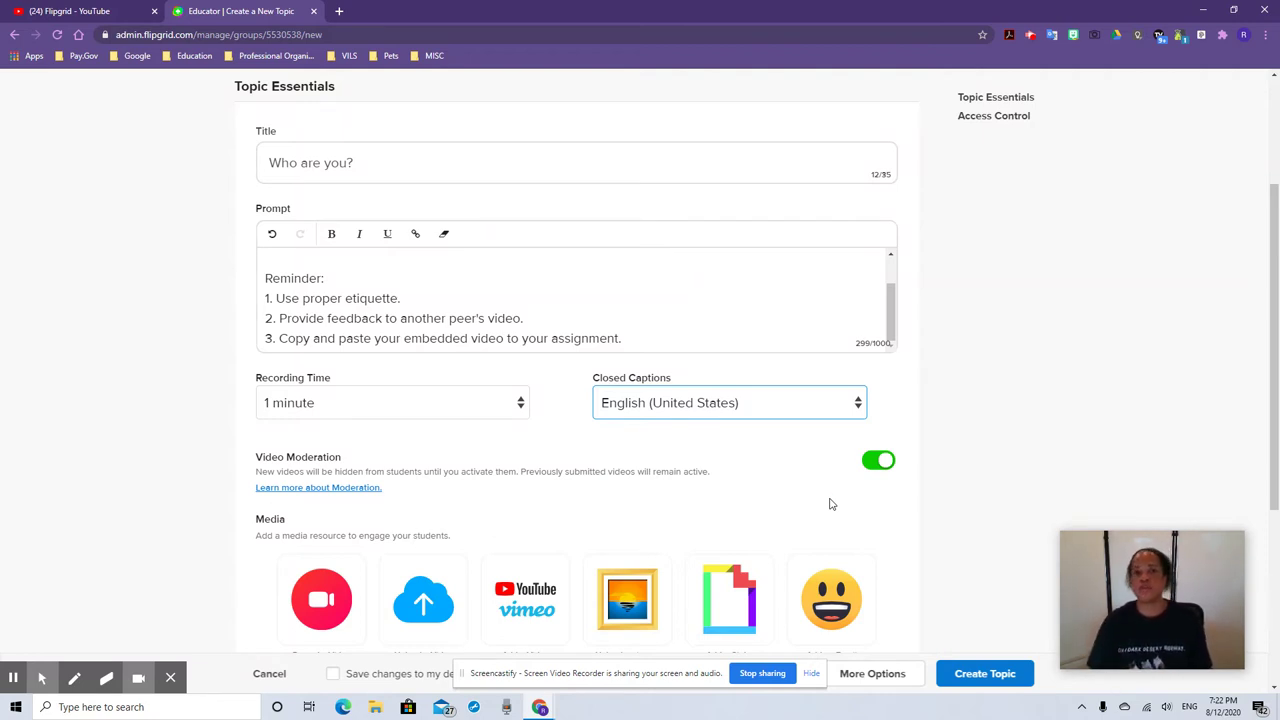
Launch the webcam recorder for the topic video and show its extra options
scroll(829, 504, down, 5)
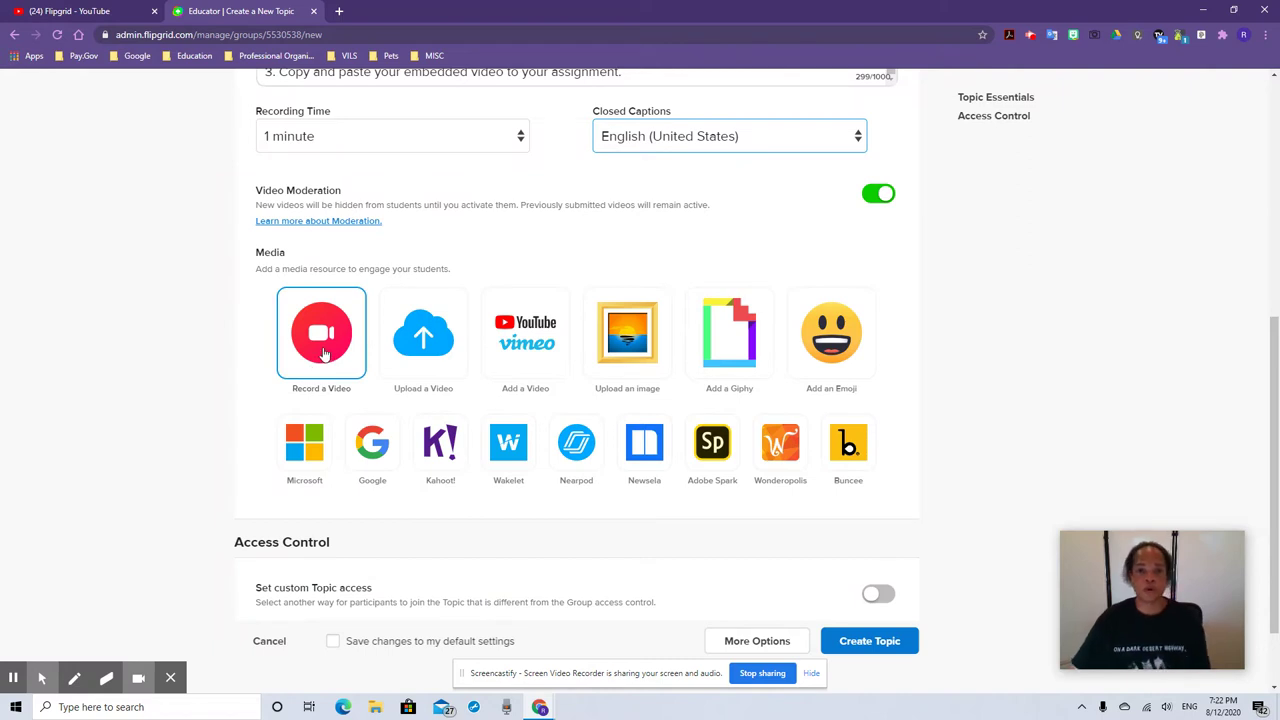
click(322, 350)
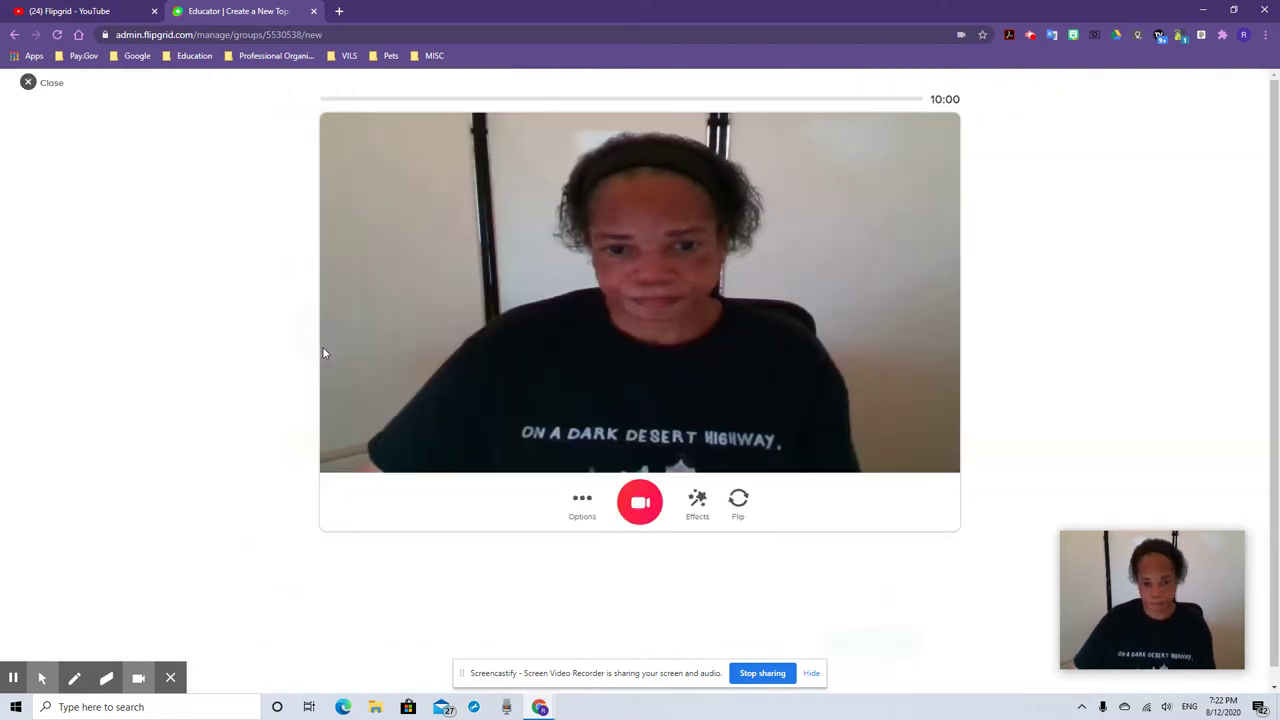
click(584, 503)
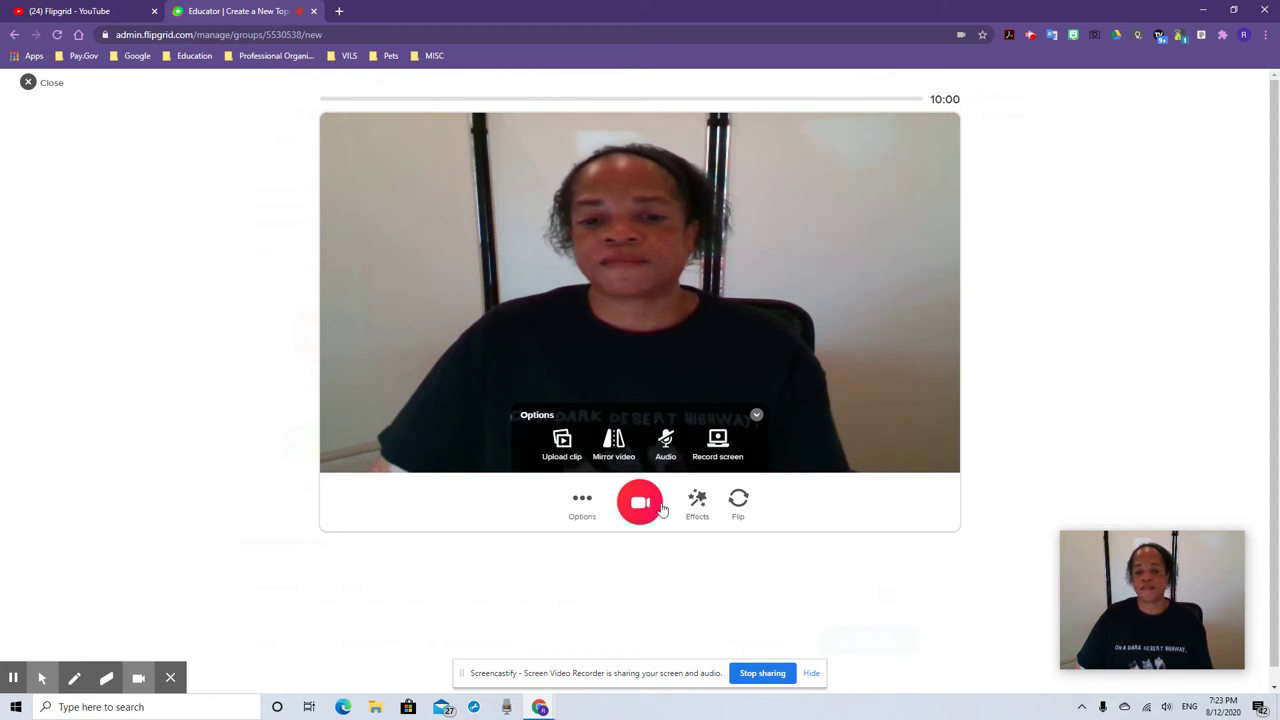
Apply the green color filter to the camera preview
click(695, 508)
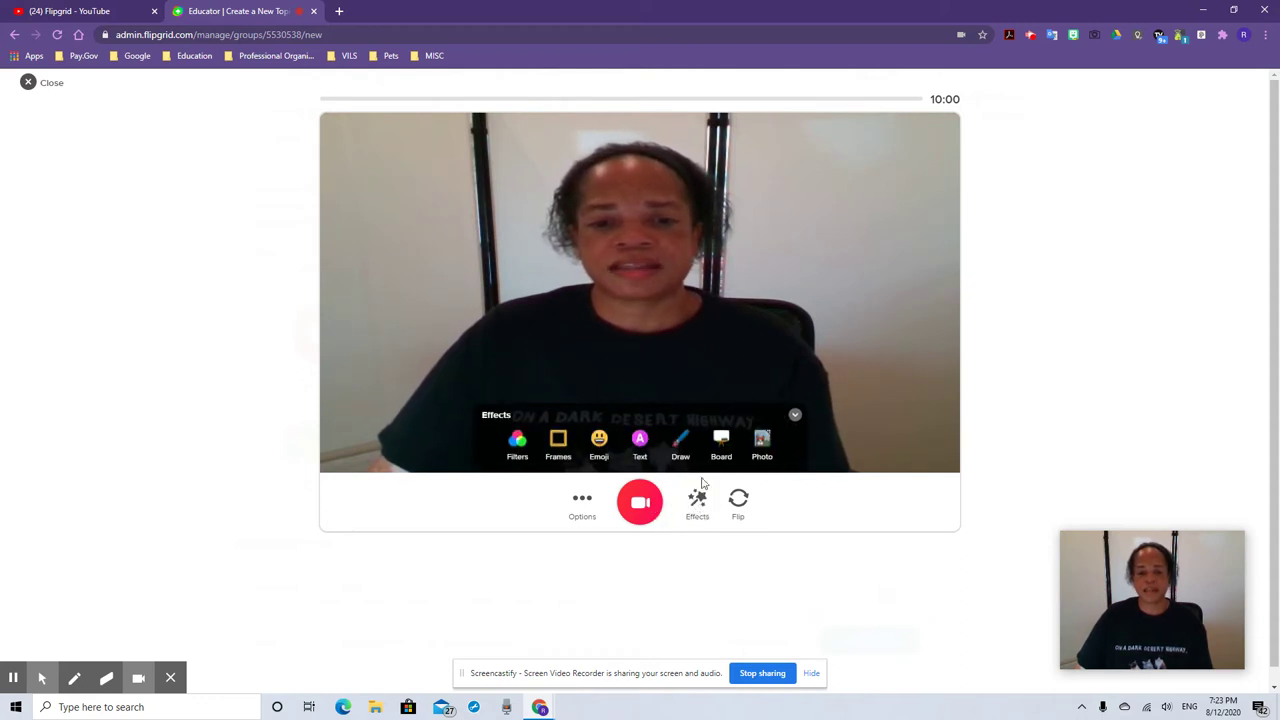
click(518, 443)
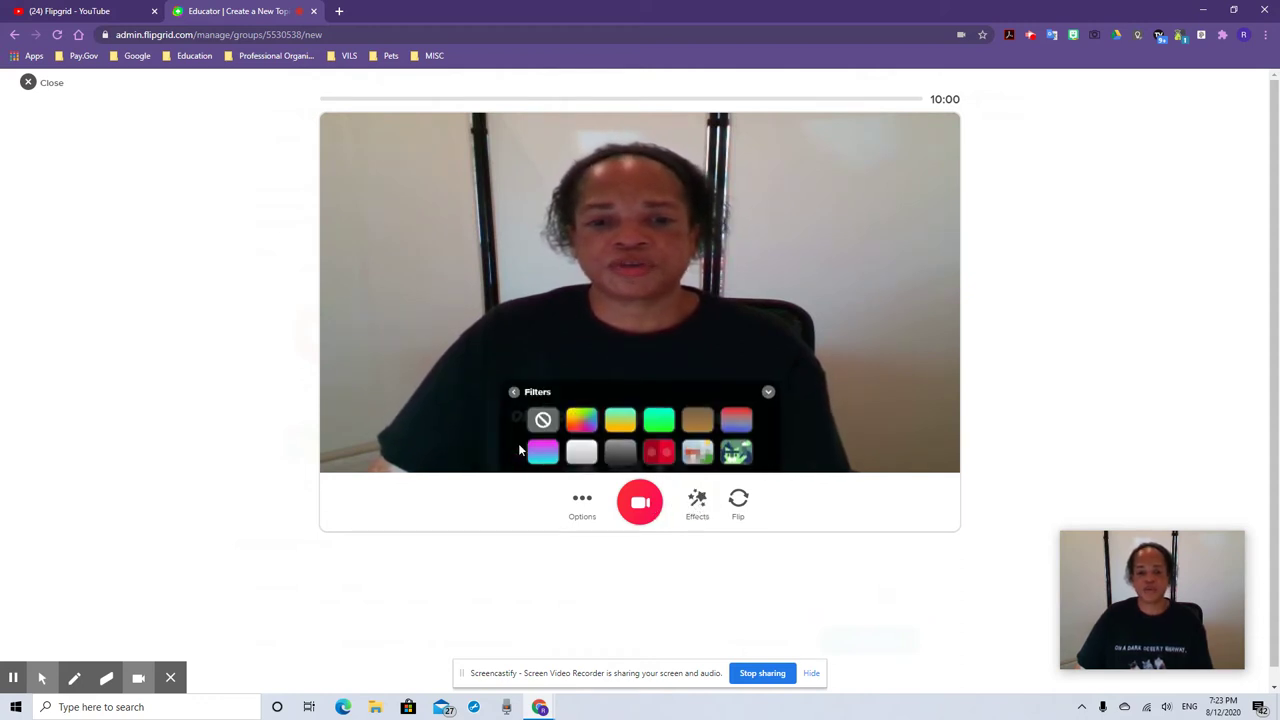
click(543, 452)
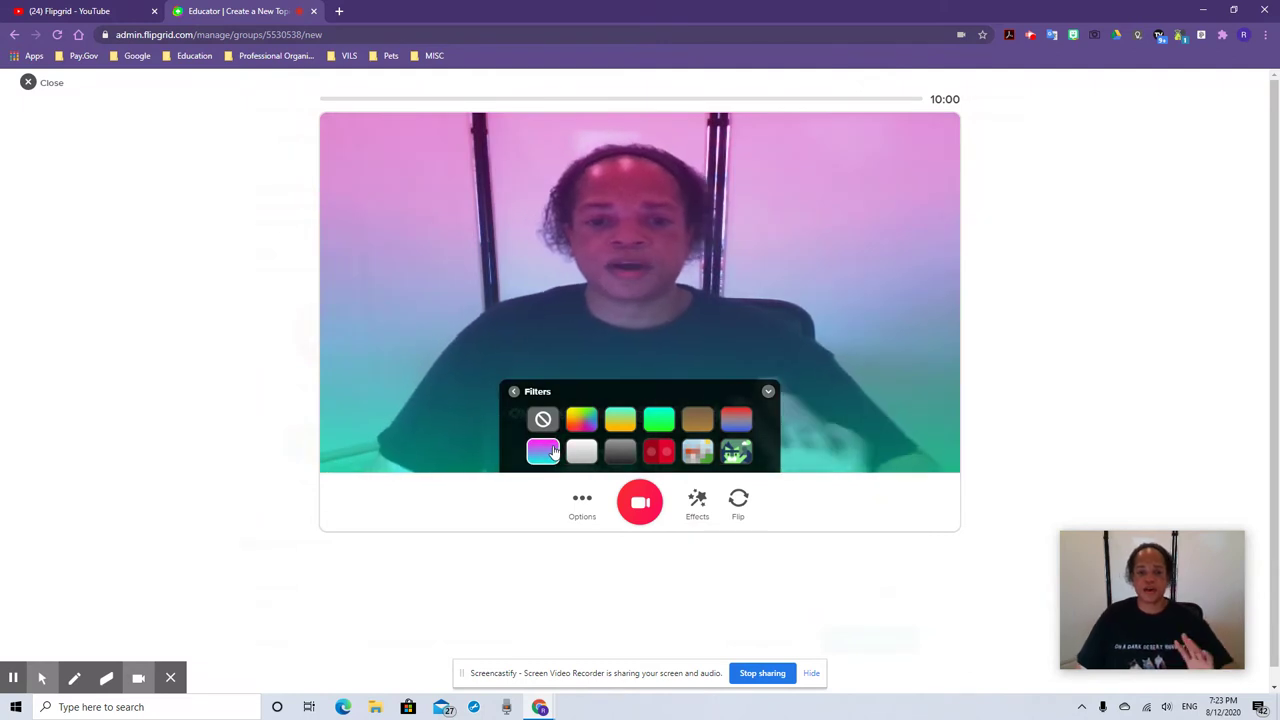
click(736, 419)
click(736, 452)
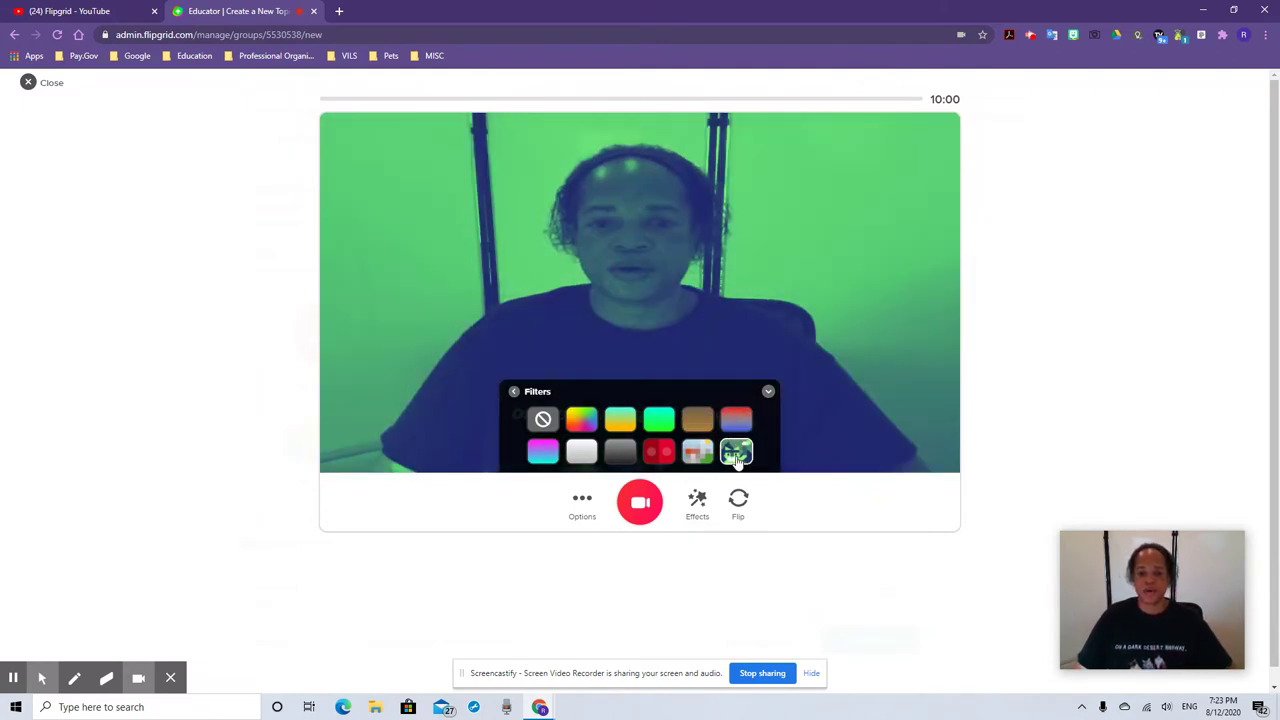
Add the Breaking News frame and bring up the emoji sticker choices
click(695, 502)
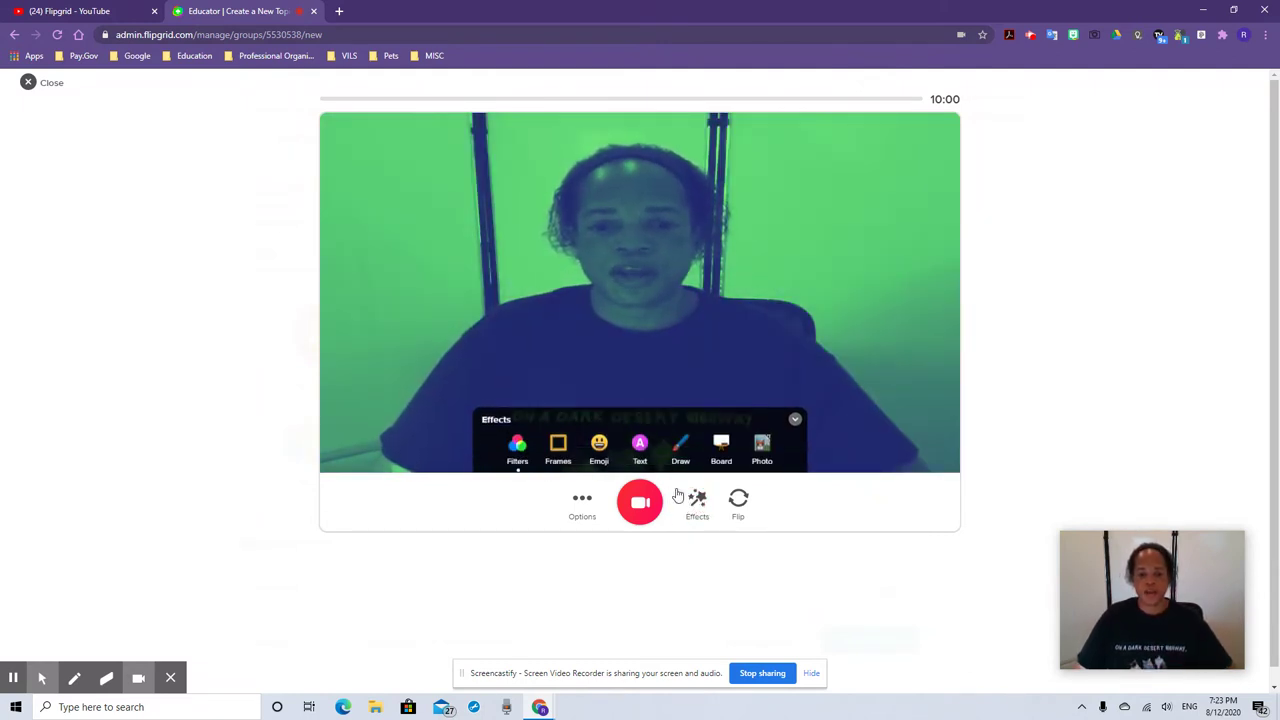
click(557, 445)
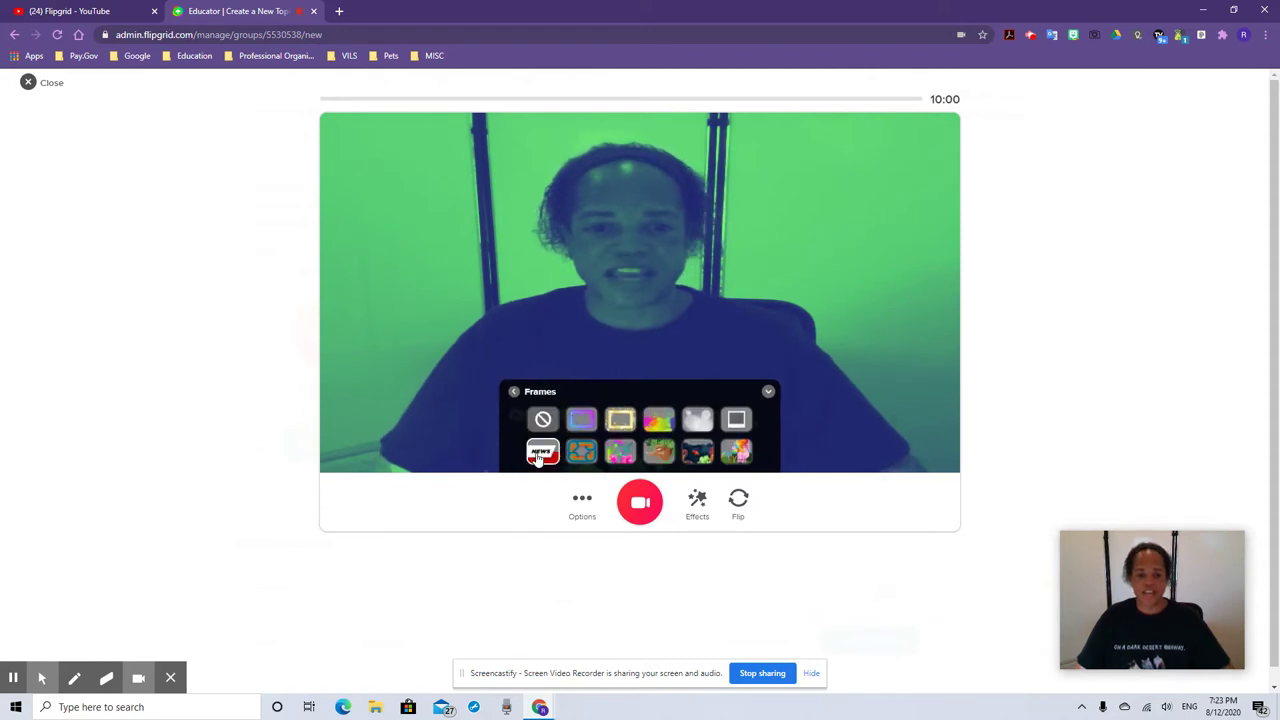
click(541, 453)
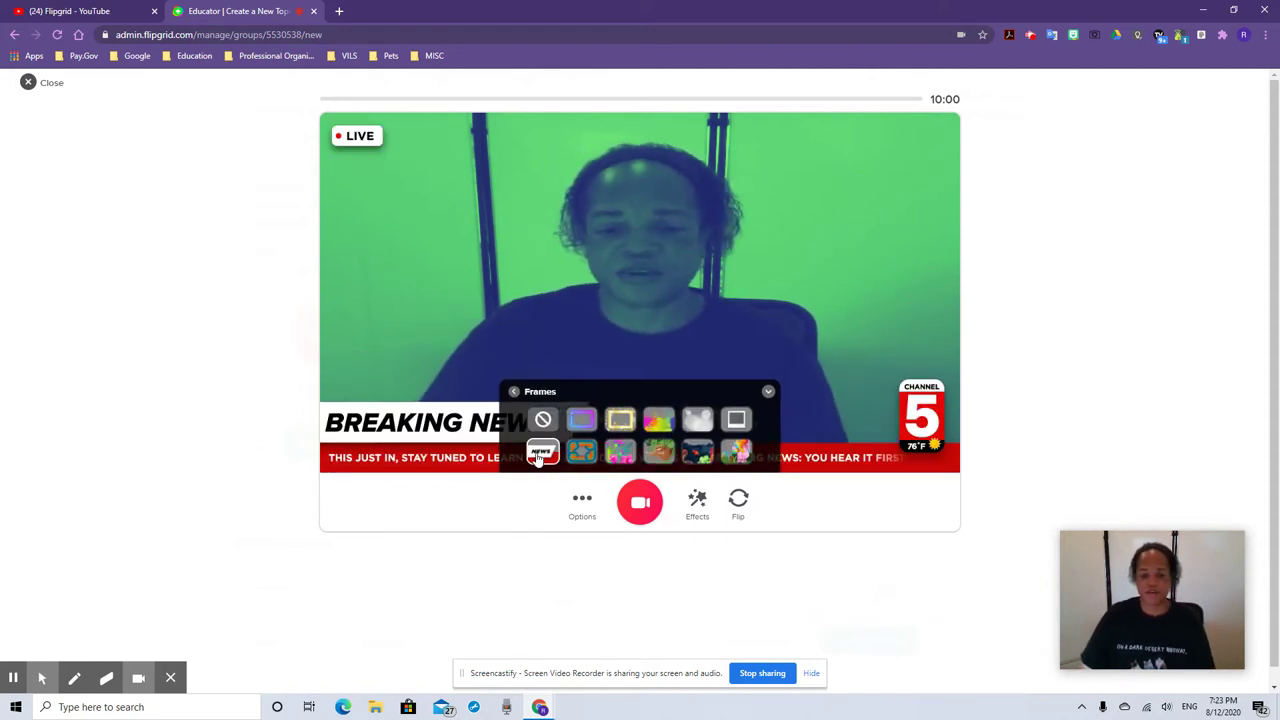
click(699, 503)
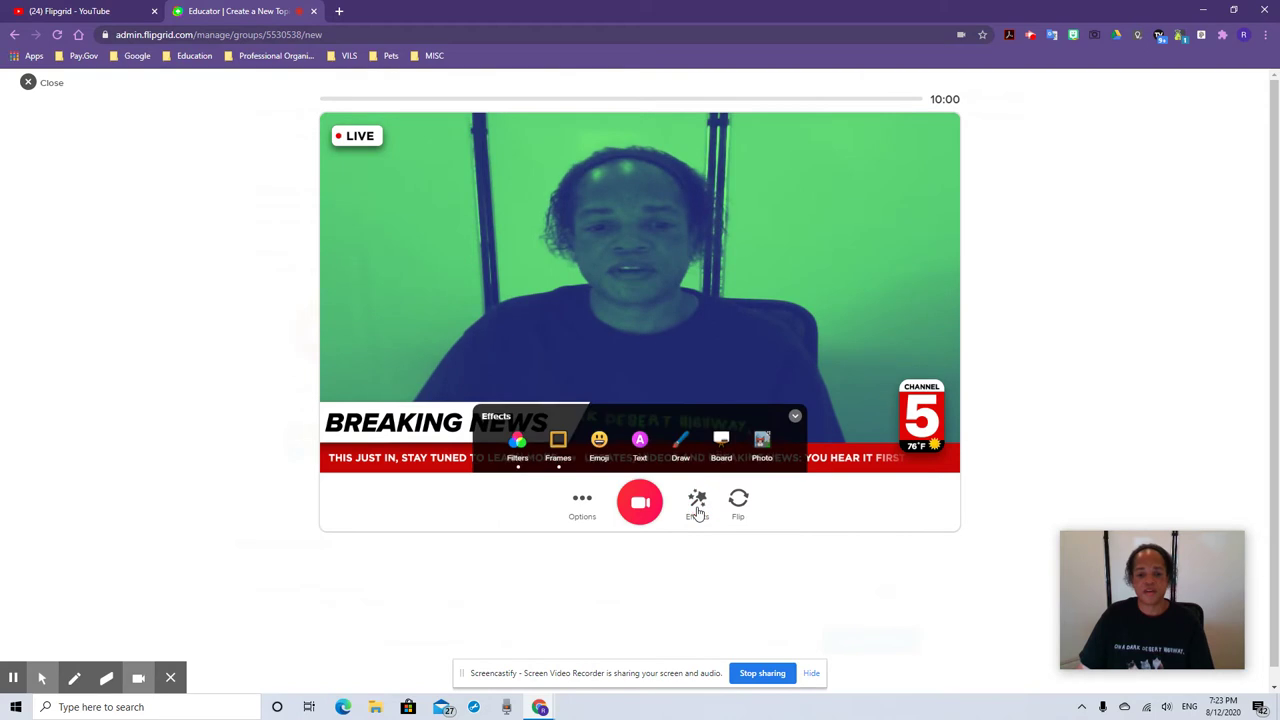
click(597, 447)
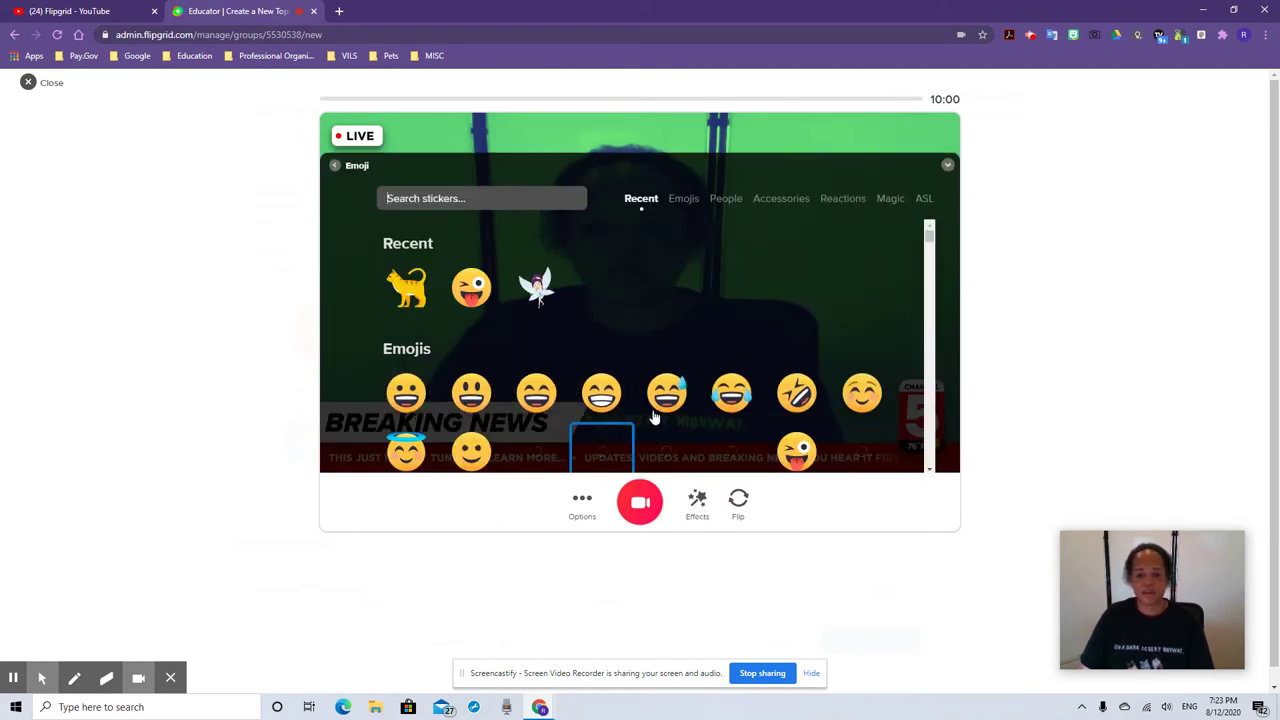
Place a wink emoji at the top right and remove the green filter
click(478, 292)
drag(640, 289, 890, 155)
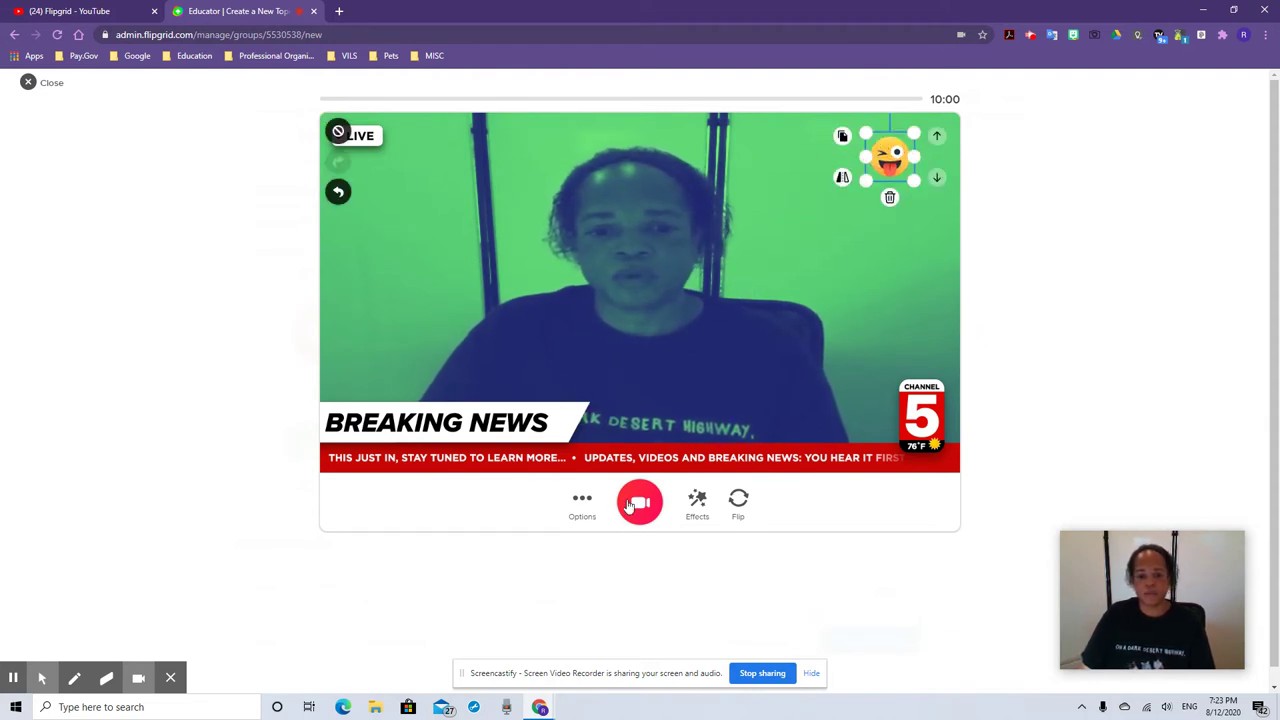
click(700, 507)
click(518, 450)
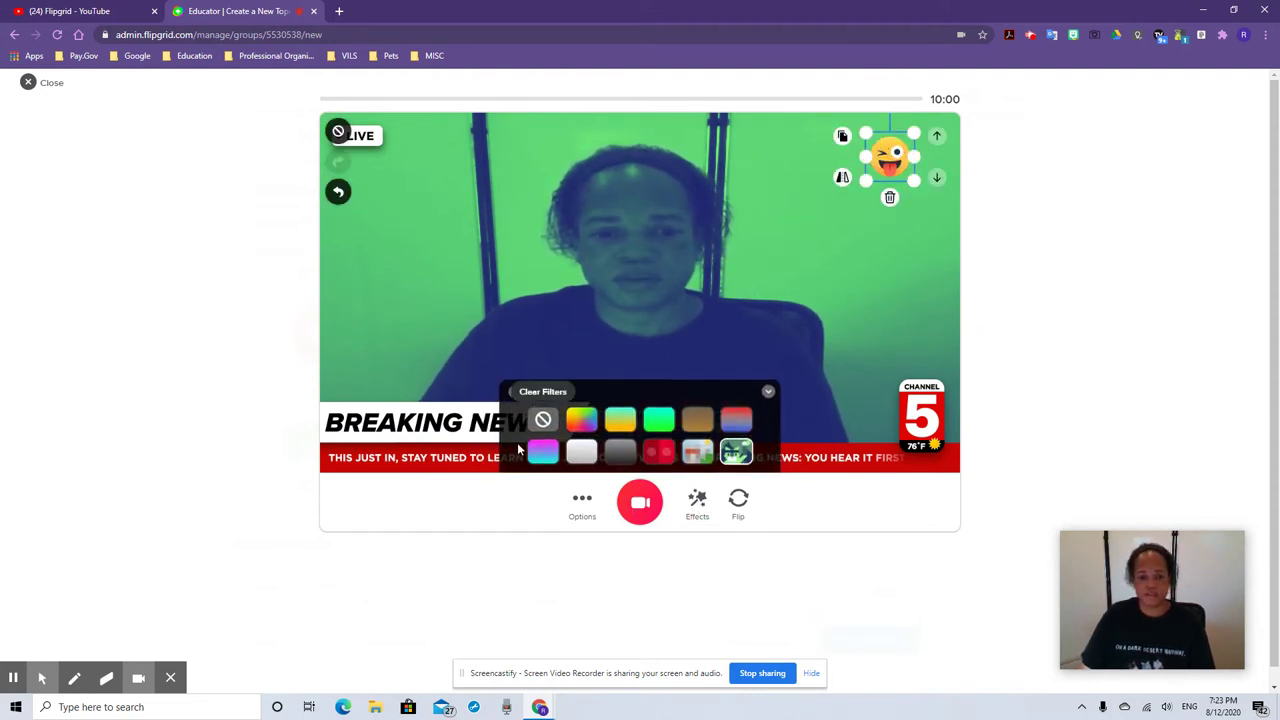
click(544, 420)
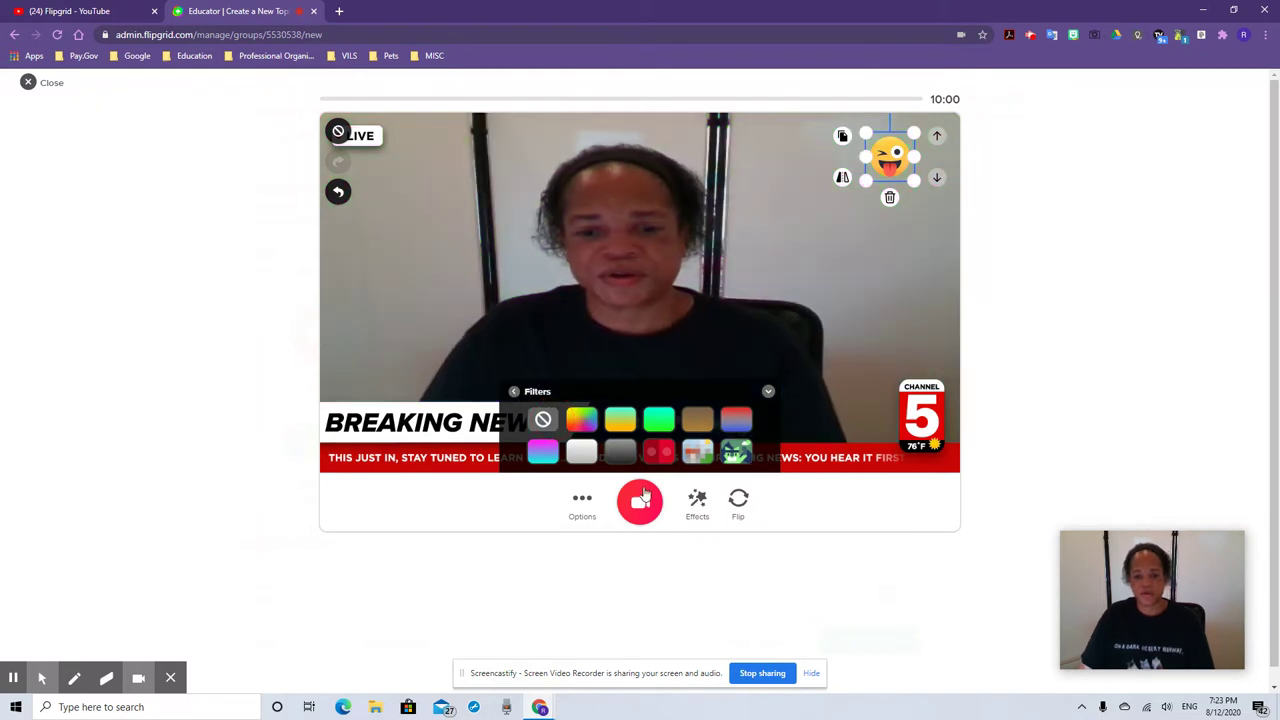
Add a purple 'Hello' text sticker and move it to the left side
click(697, 505)
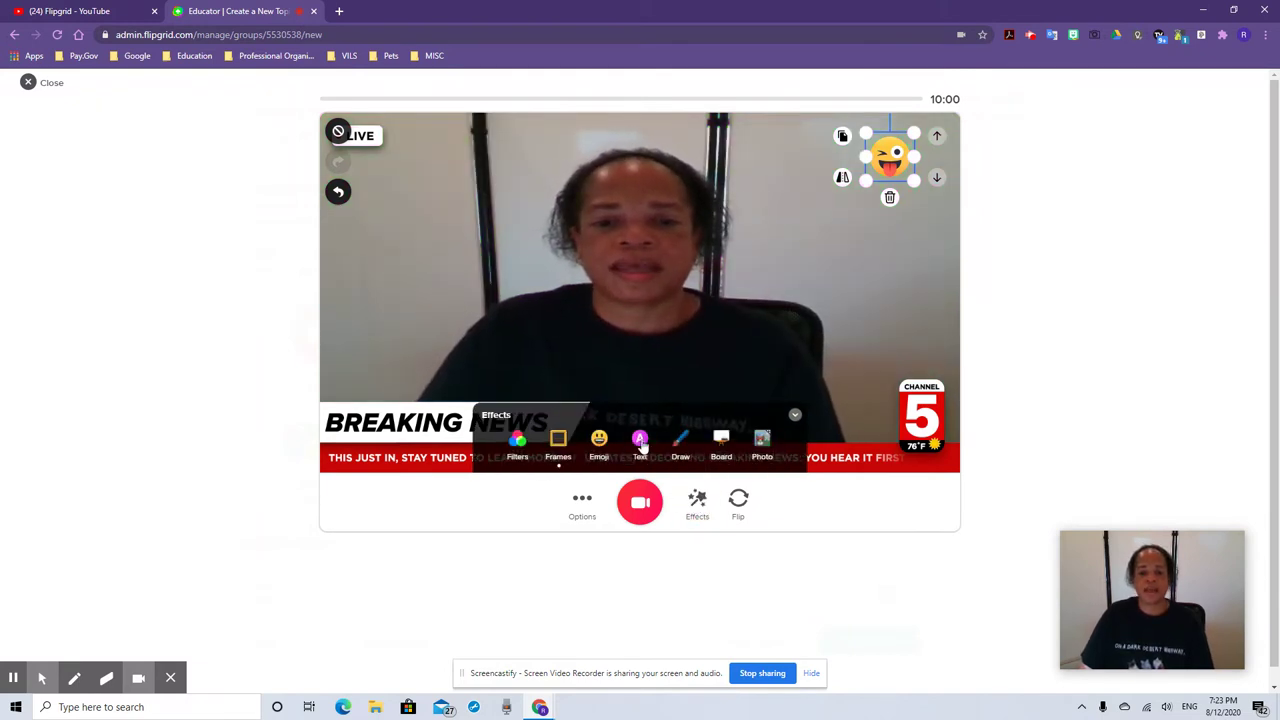
click(640, 445)
click(591, 420)
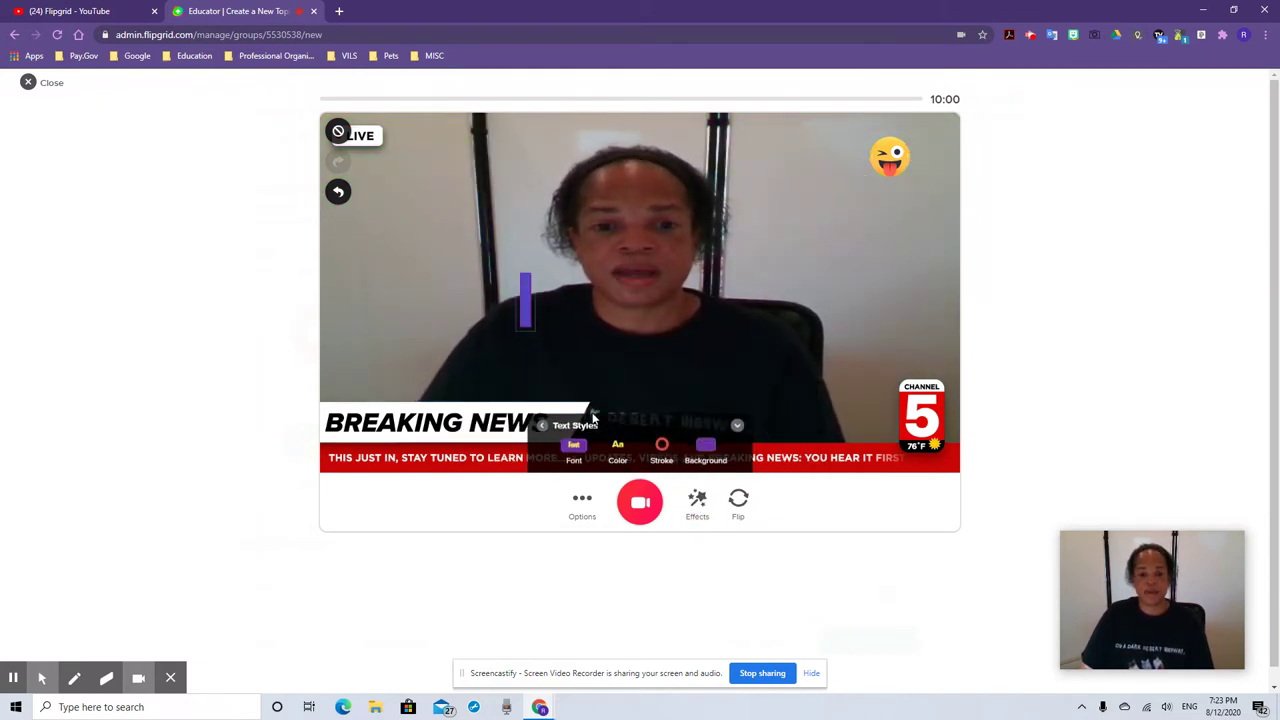
text(Hello)
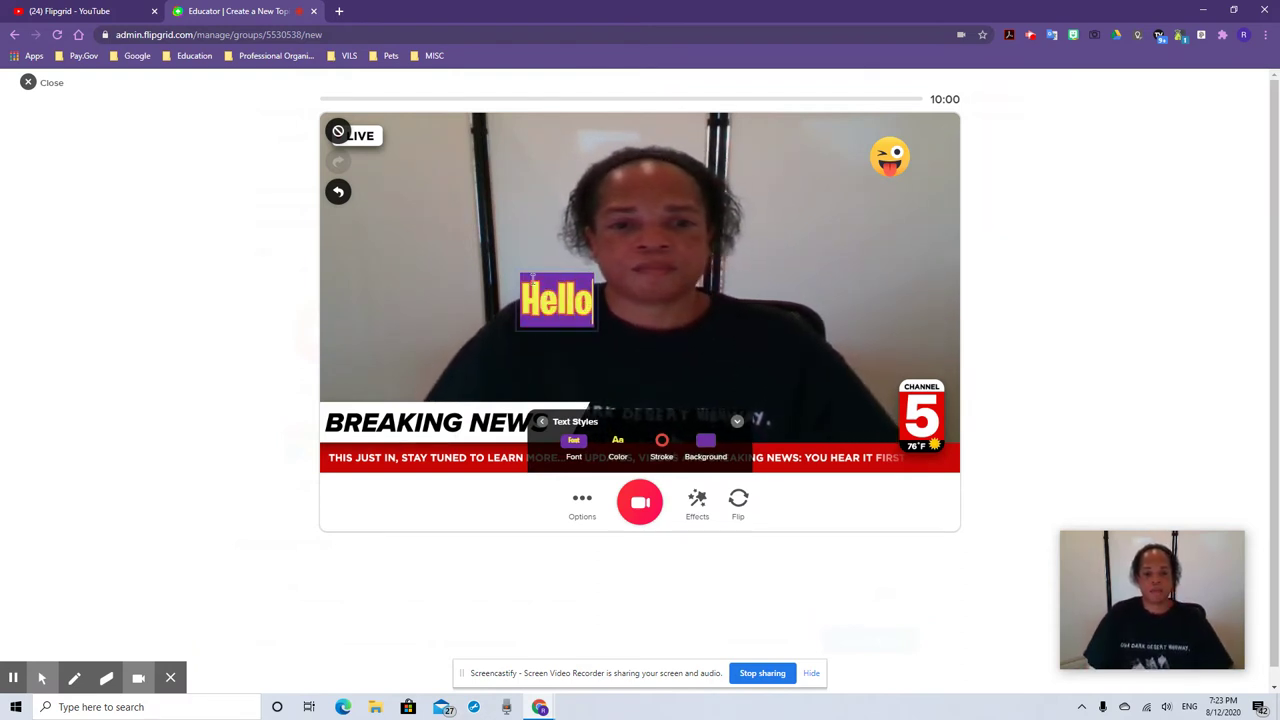
click(525, 287)
drag(525, 287, 371, 283)
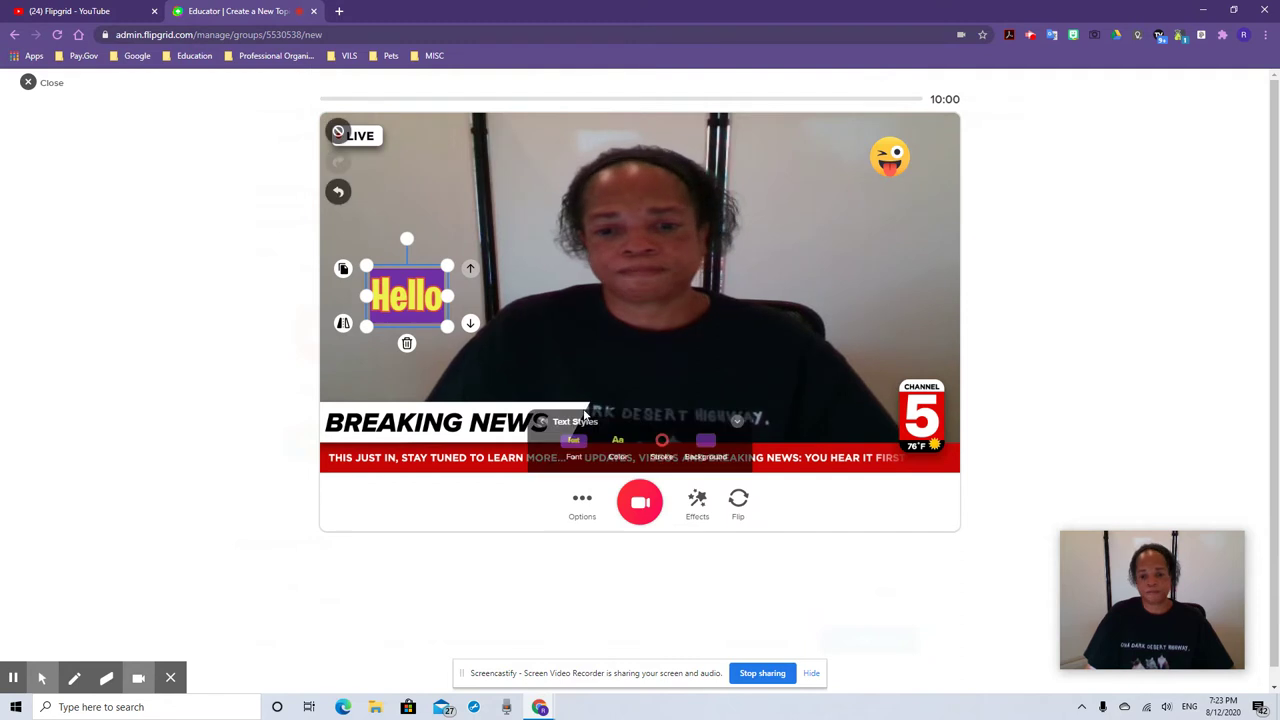
click(697, 497)
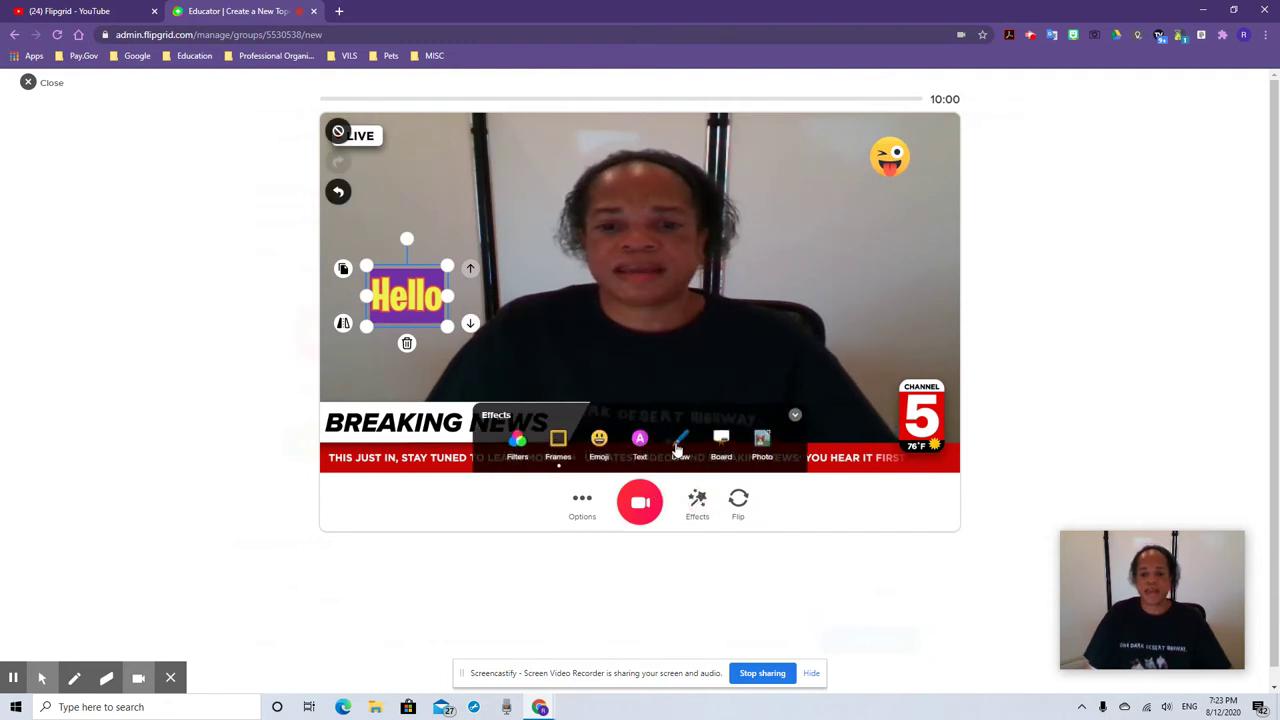
Add a white split-screen board and move the Hello sticker onto it
click(681, 445)
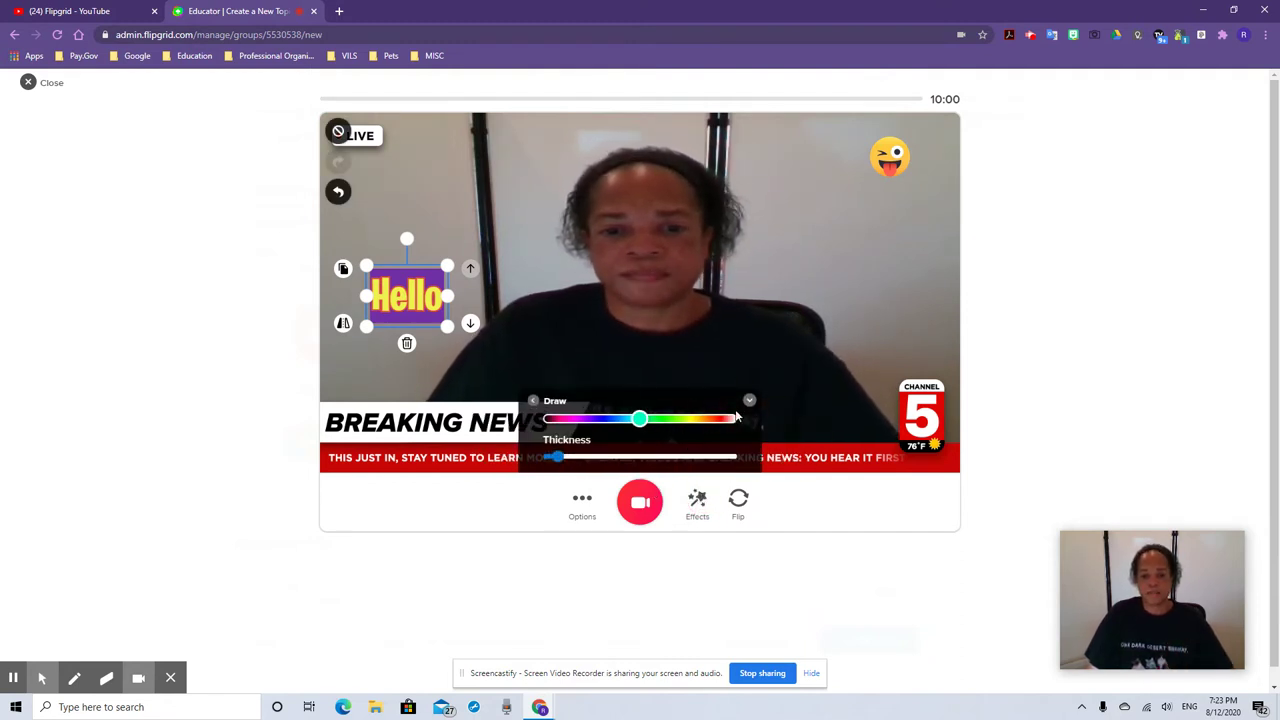
click(697, 497)
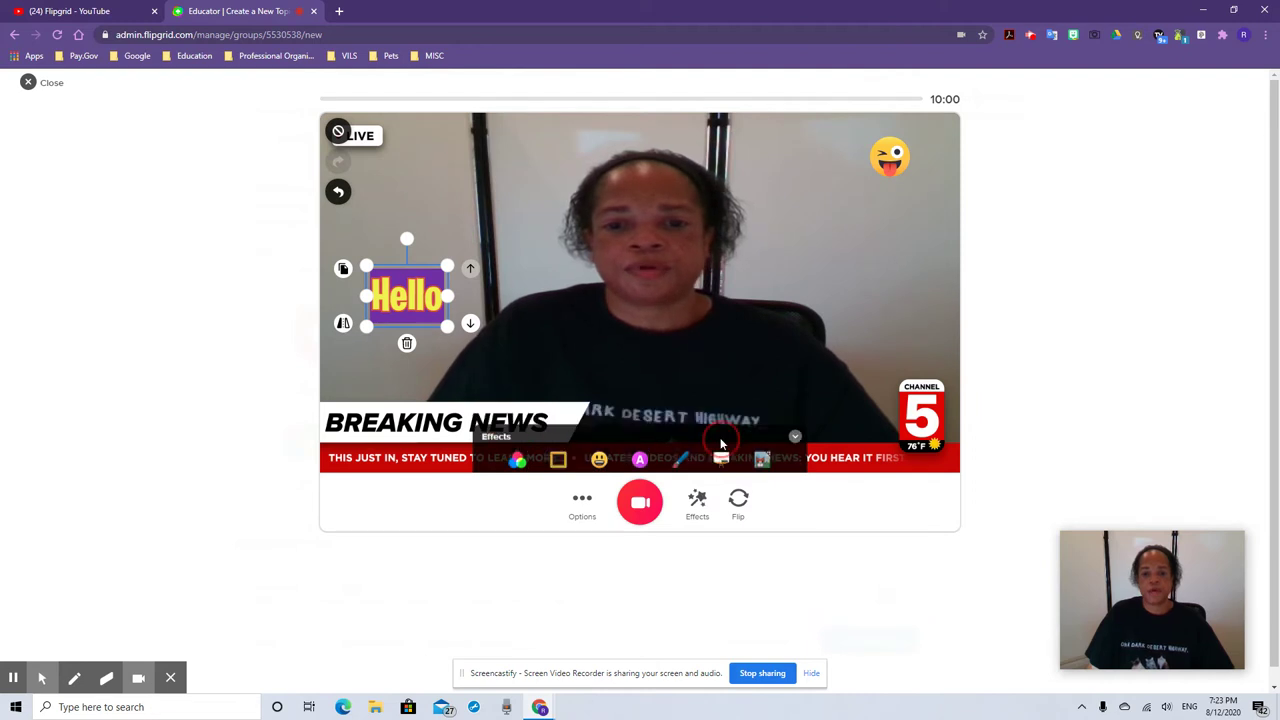
click(720, 443)
click(562, 400)
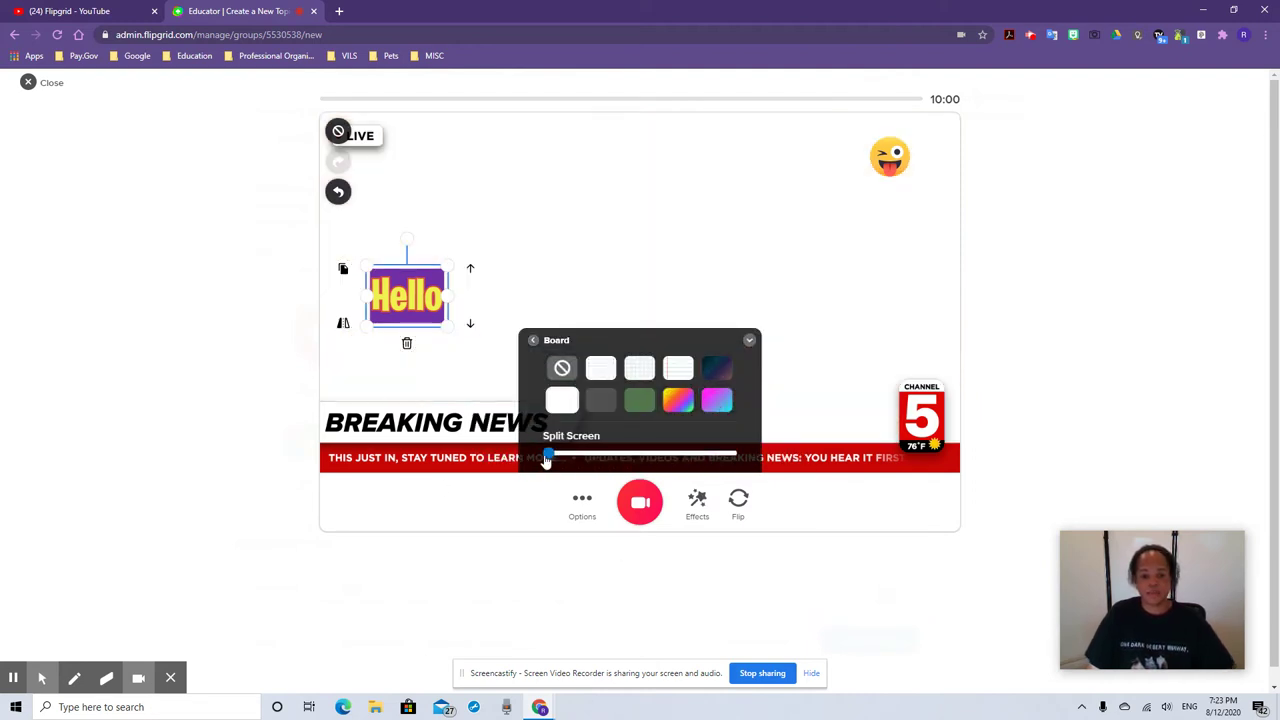
drag(548, 457, 638, 455)
click(480, 360)
drag(426, 298, 790, 193)
Draw a thick blue scribble on the white board
click(697, 503)
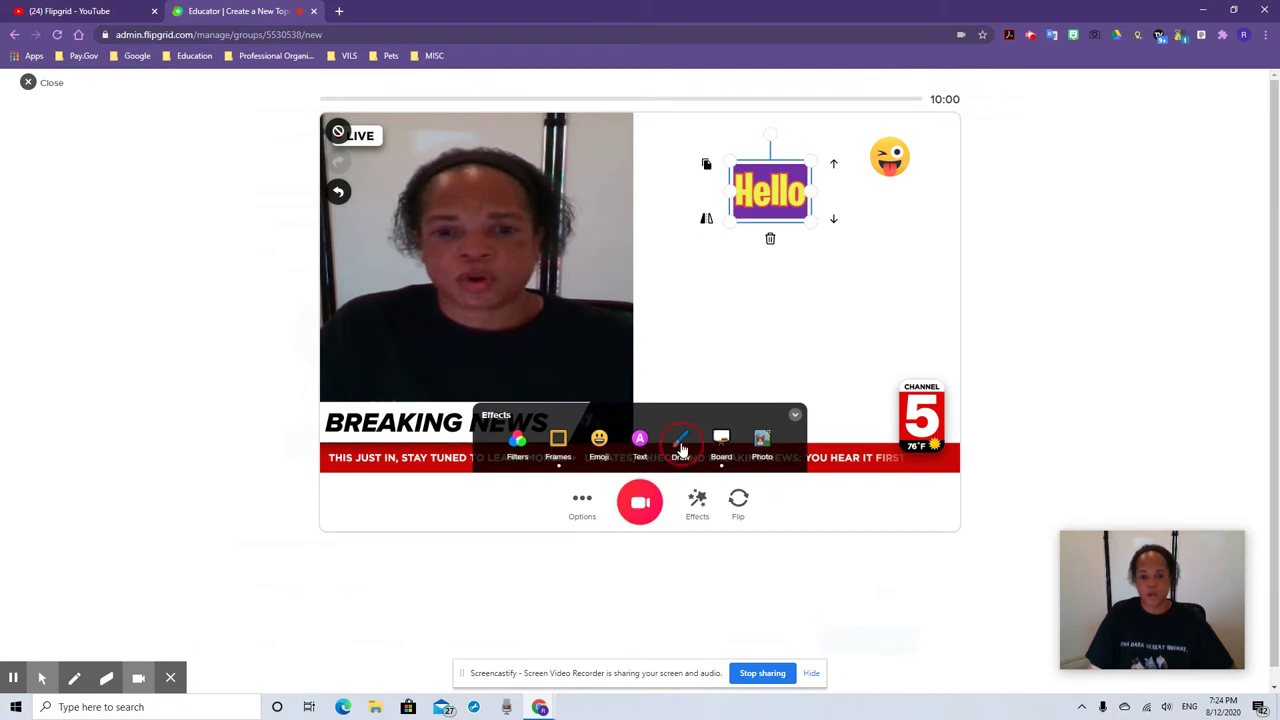
click(679, 445)
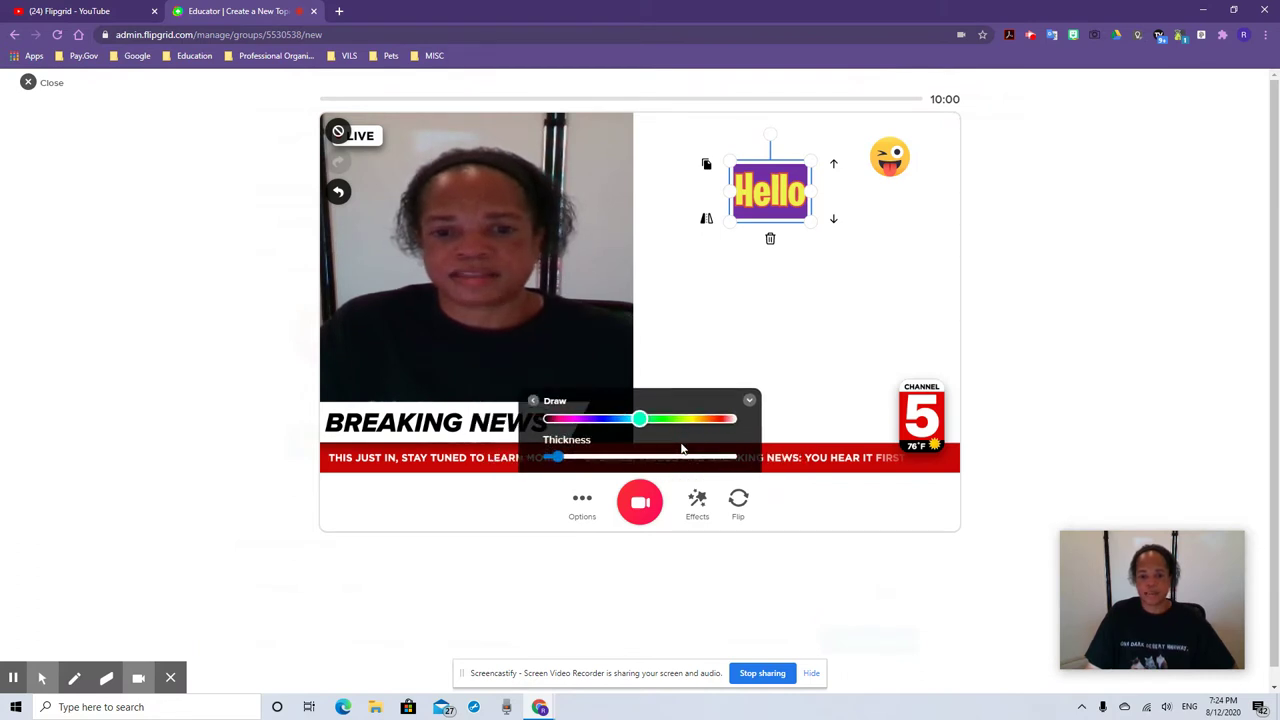
click(699, 306)
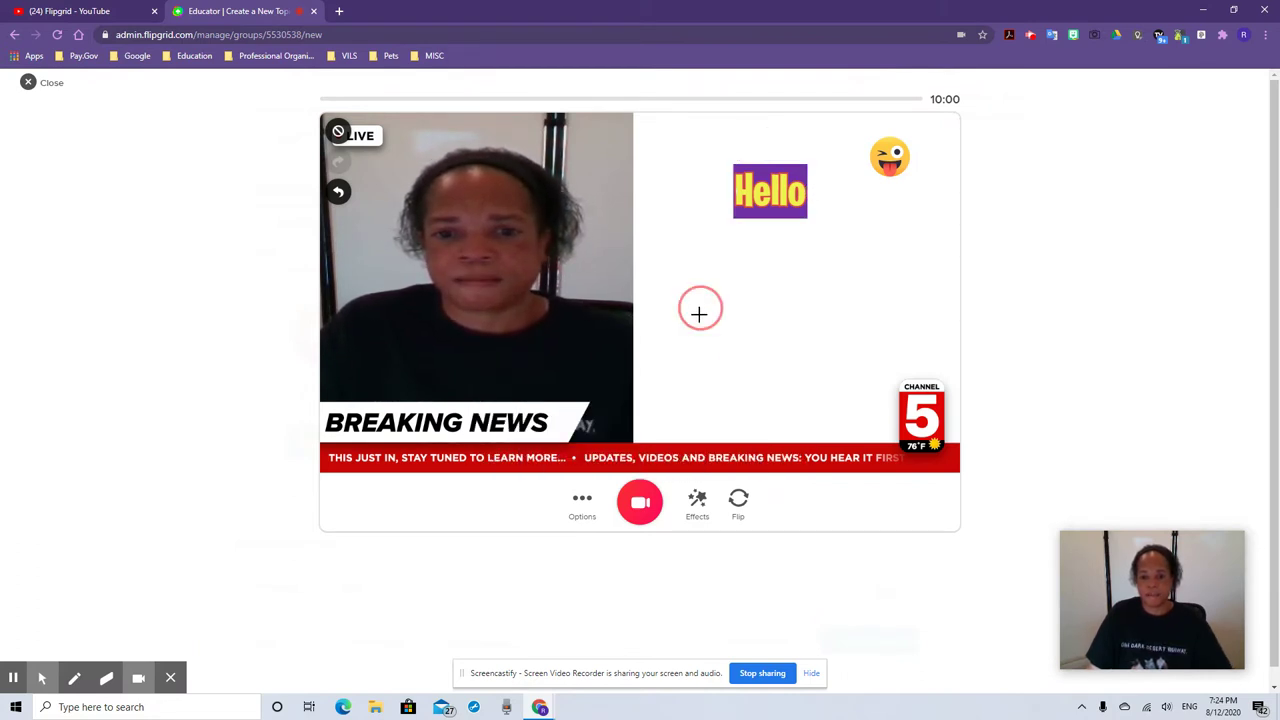
click(692, 500)
click(676, 447)
drag(640, 421, 616, 419)
drag(561, 461, 596, 457)
mouse_move(706, 360)
mouse_down()
mouse_move(714, 317)
mouse_move(803, 334)
mouse_move(737, 391)
mouse_move(708, 308)
mouse_up()
drag(780, 343, 856, 338)
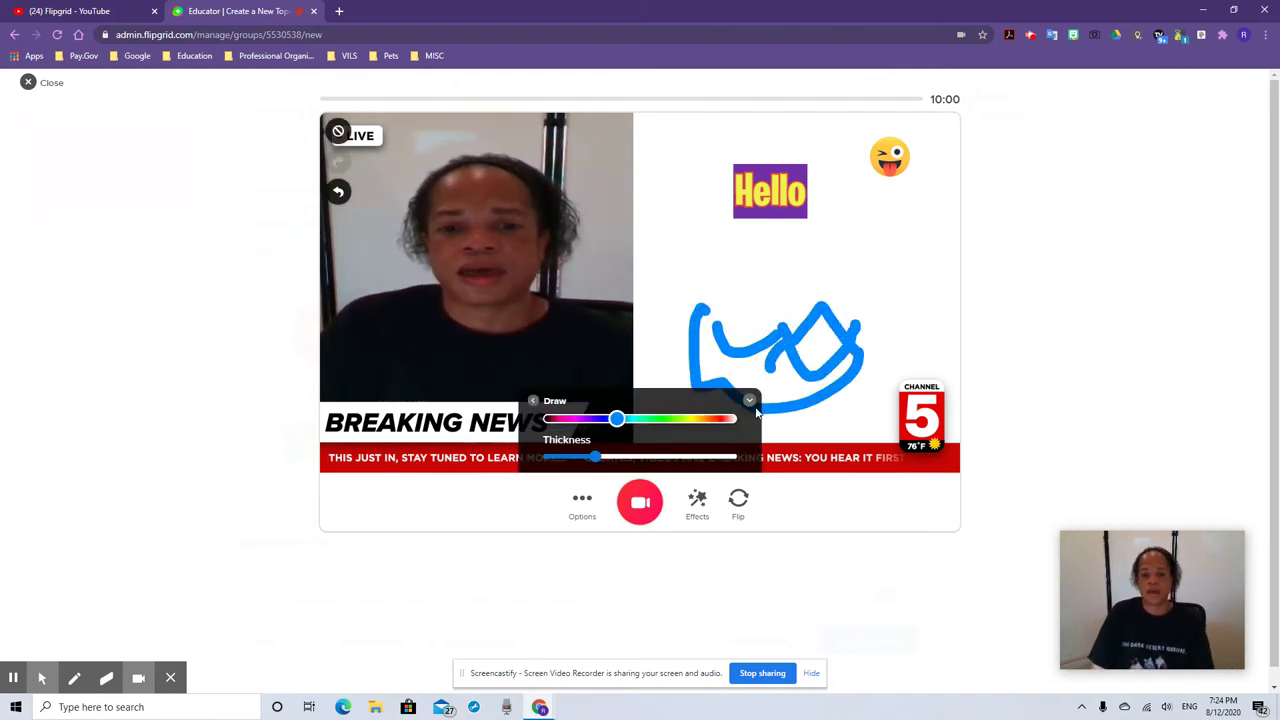
Open the custom photo sticker upload panel, then close it
click(700, 505)
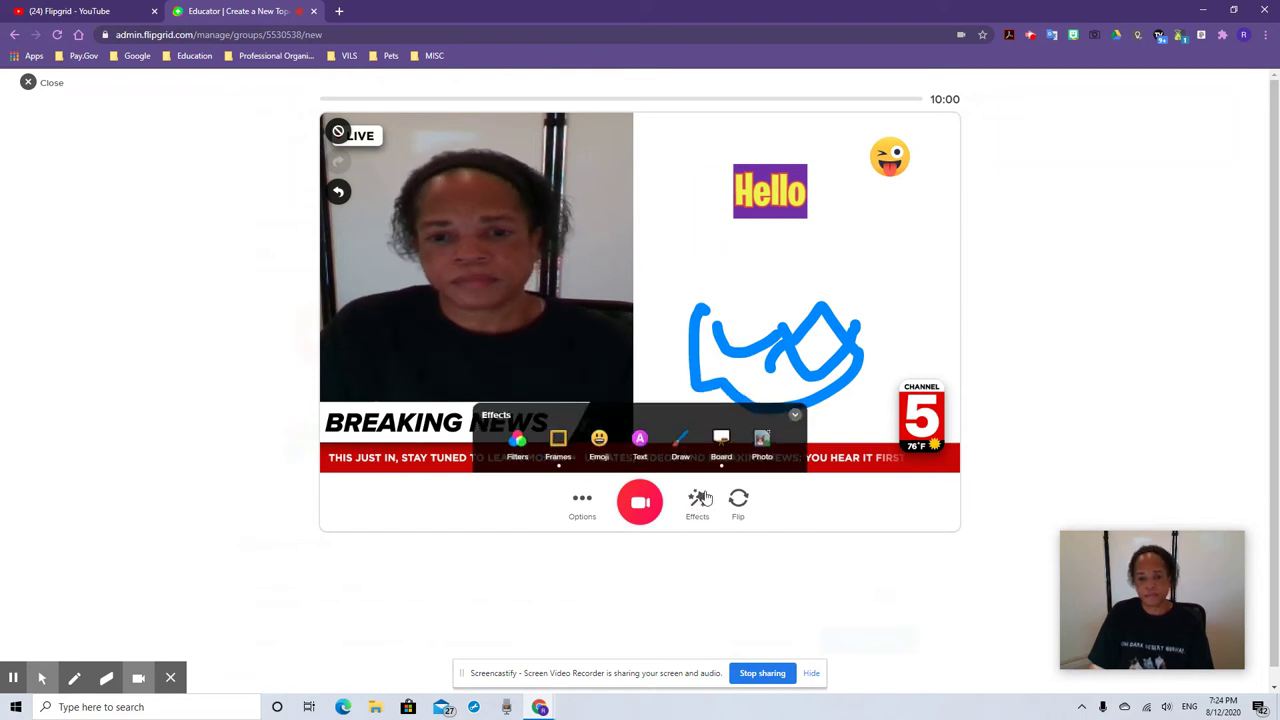
click(762, 447)
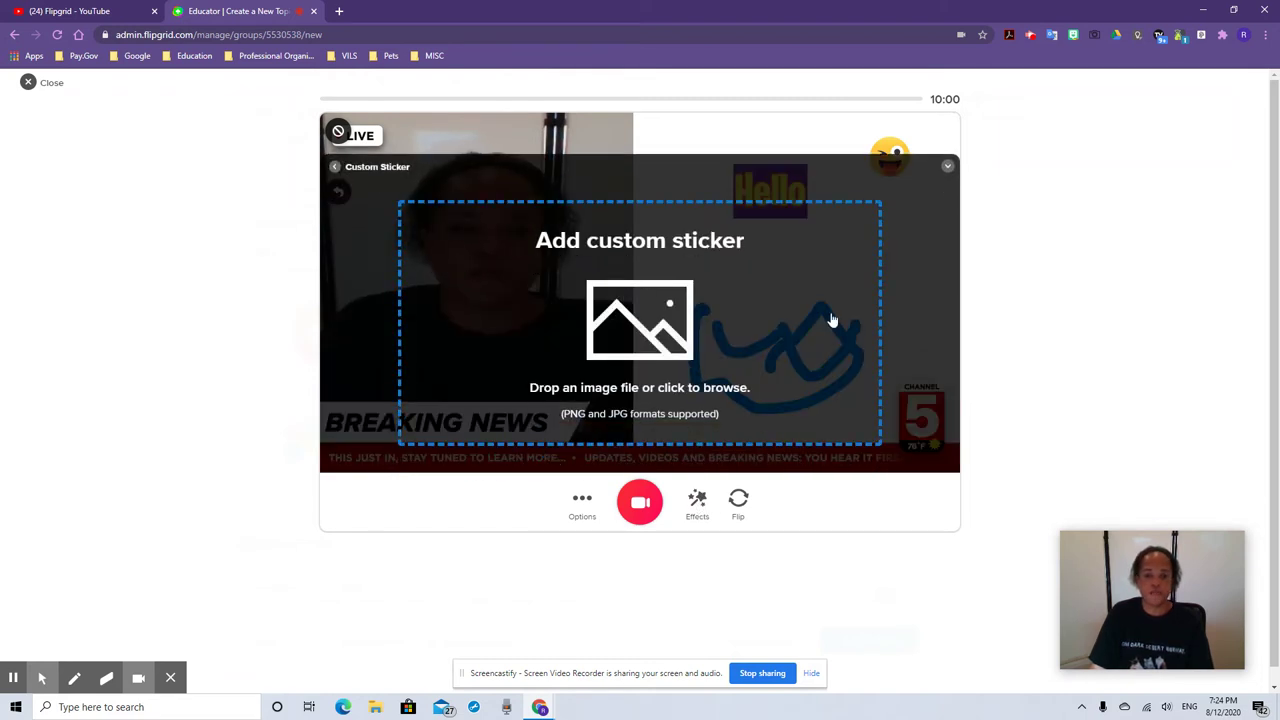
click(947, 170)
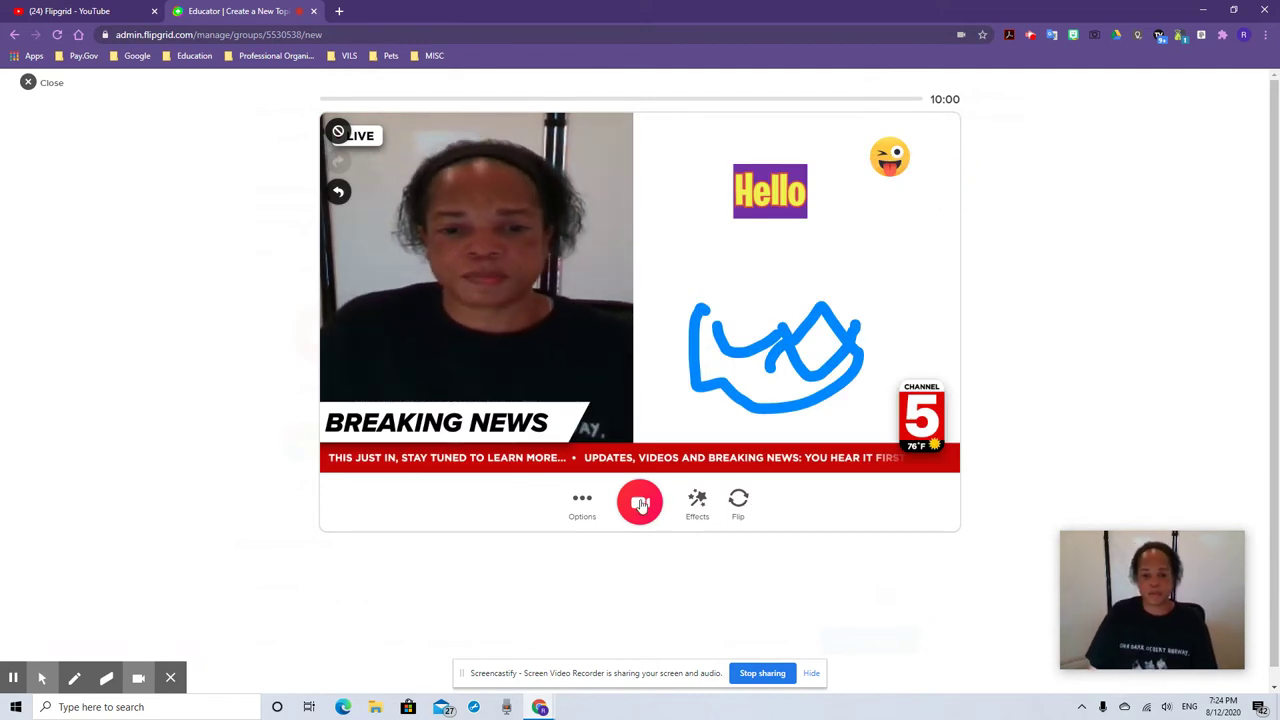
Record about nine seconds of topic video with the effects, pause, and open the review
click(641, 506)
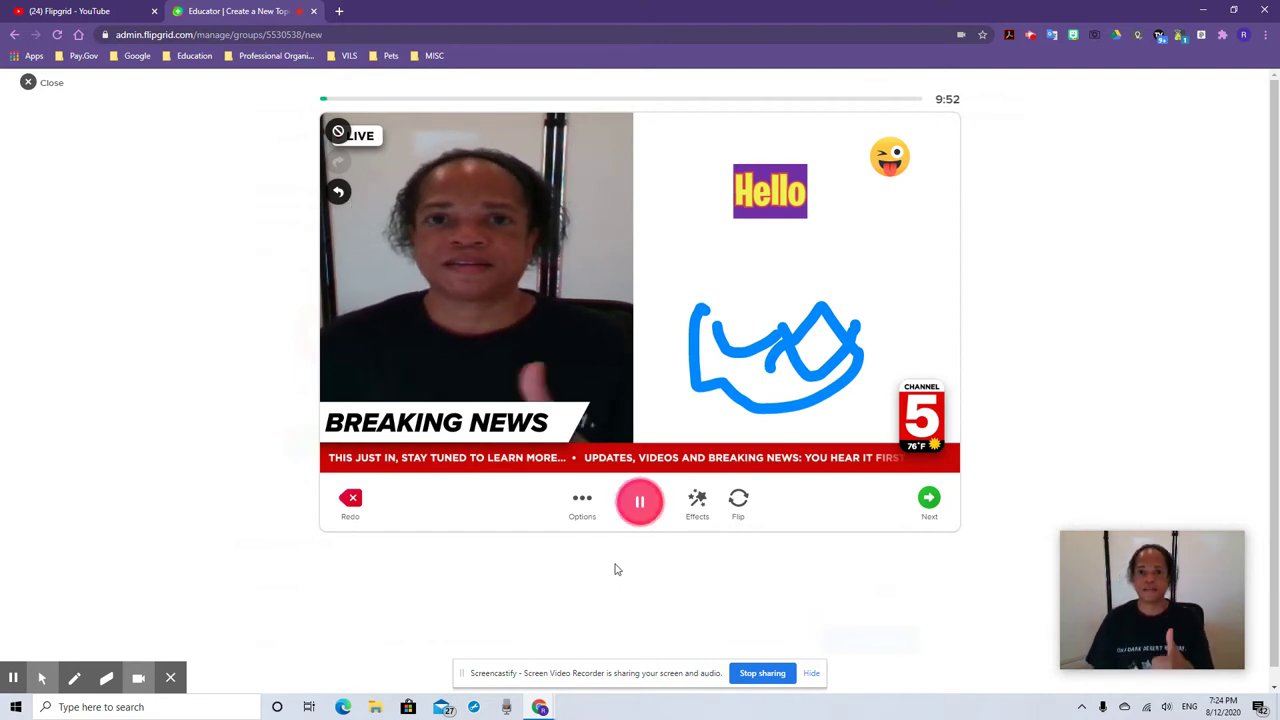
click(642, 508)
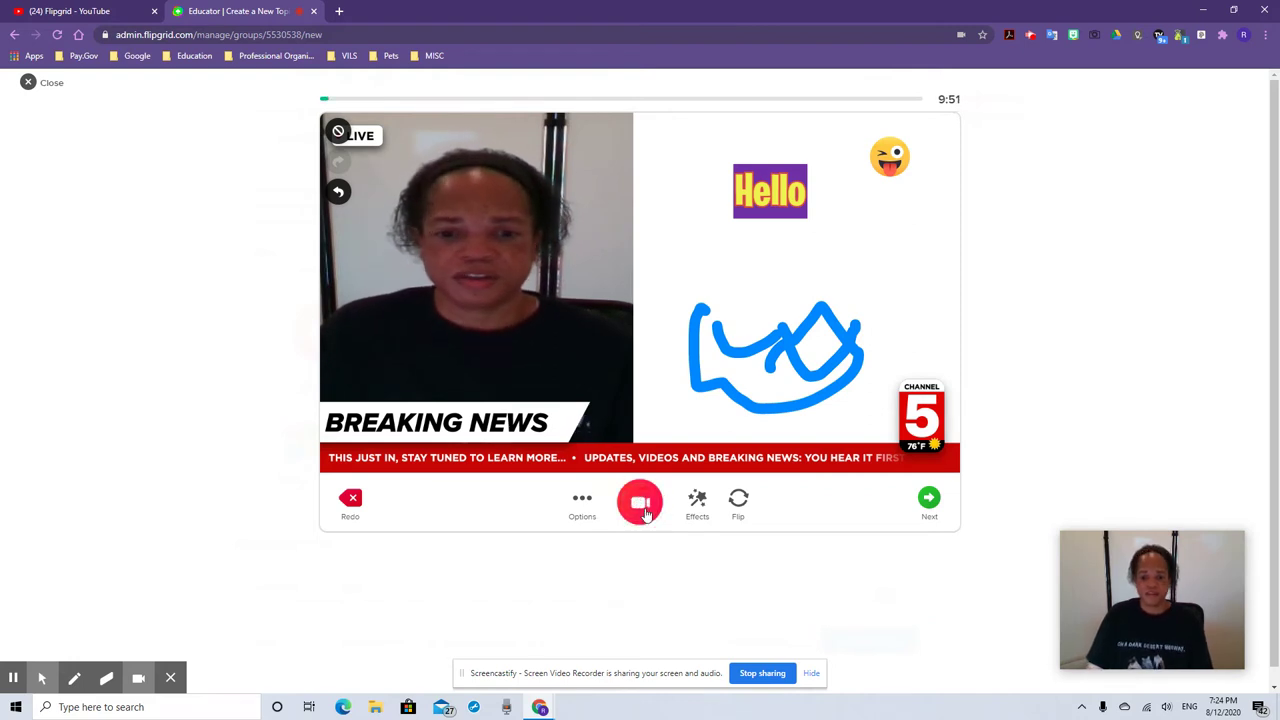
click(928, 503)
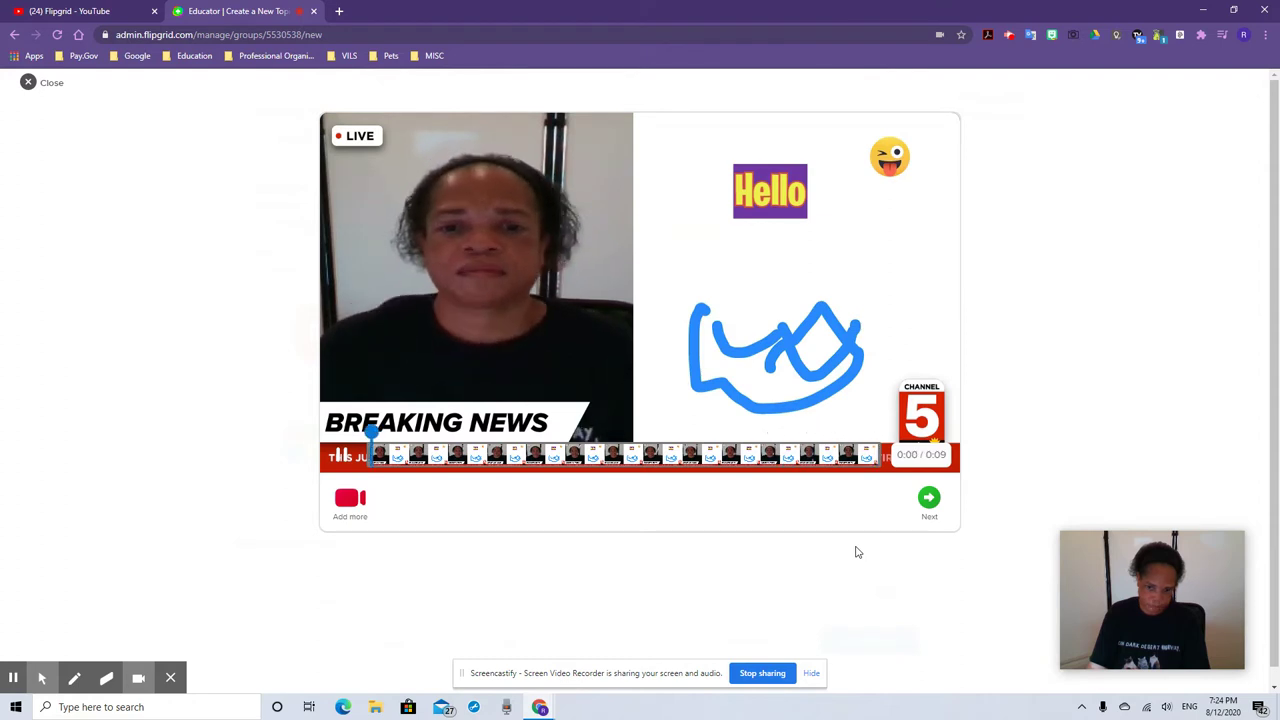
click(929, 499)
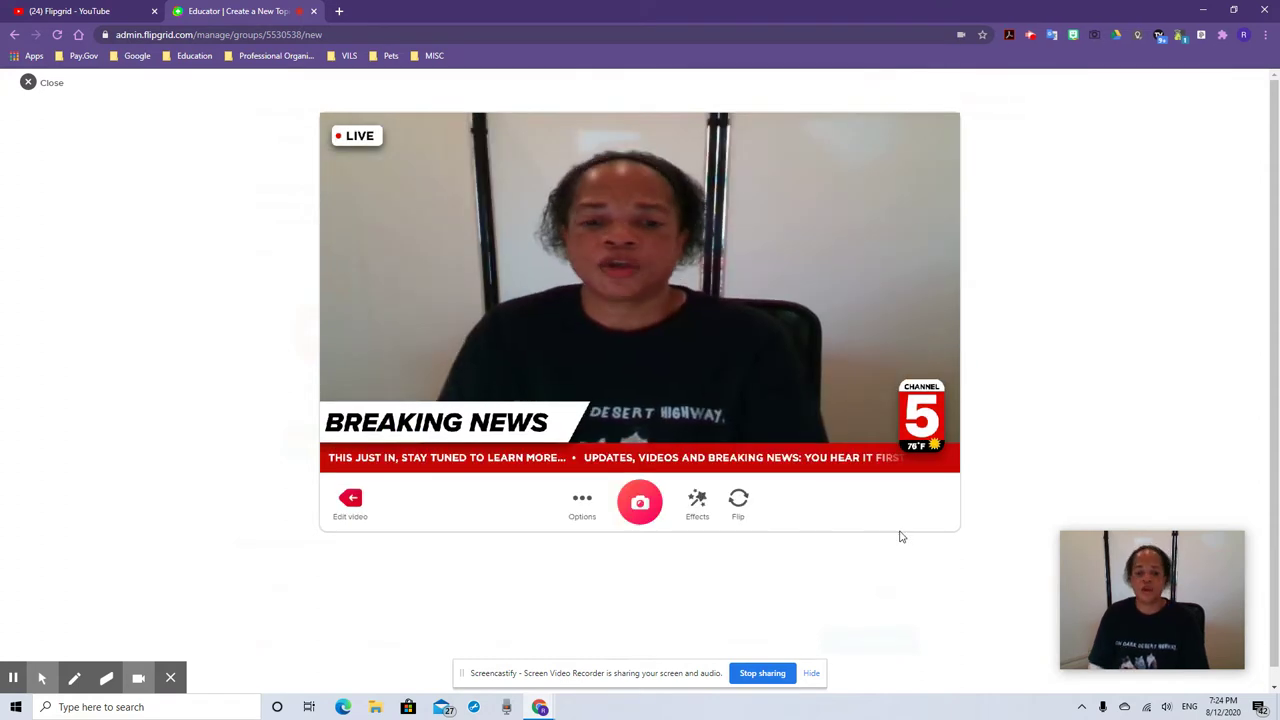
click(697, 502)
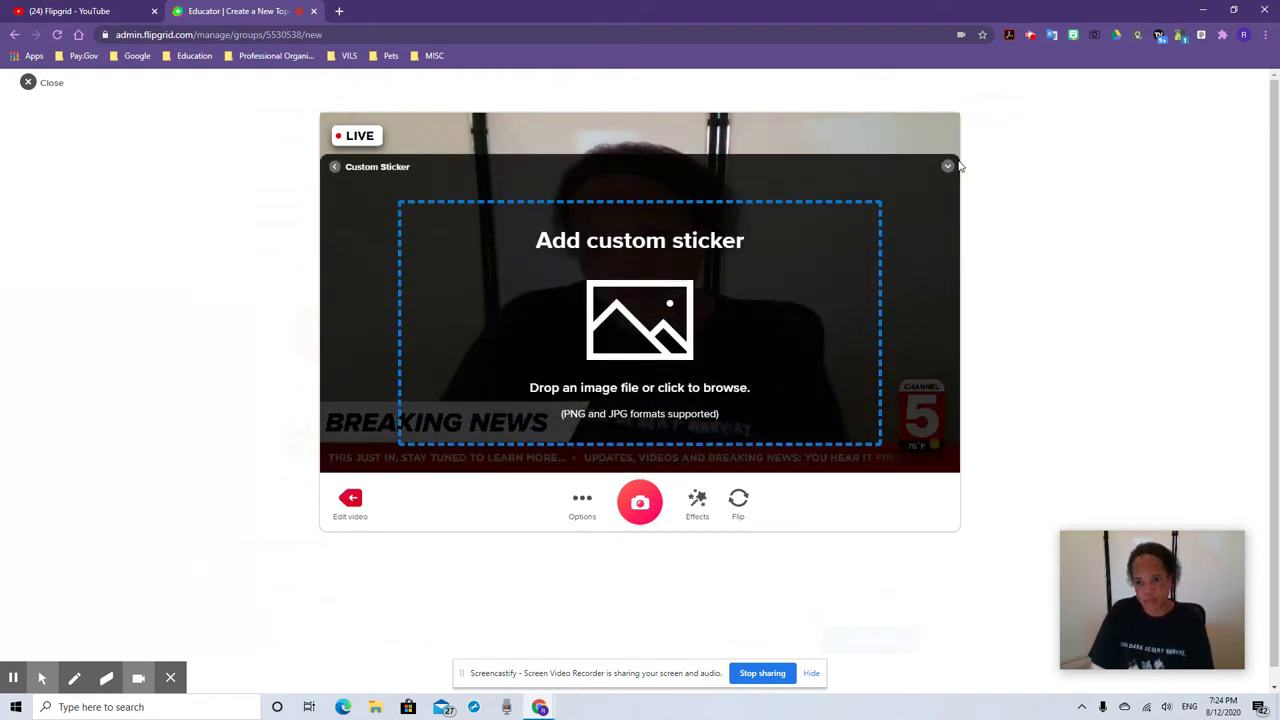
click(685, 512)
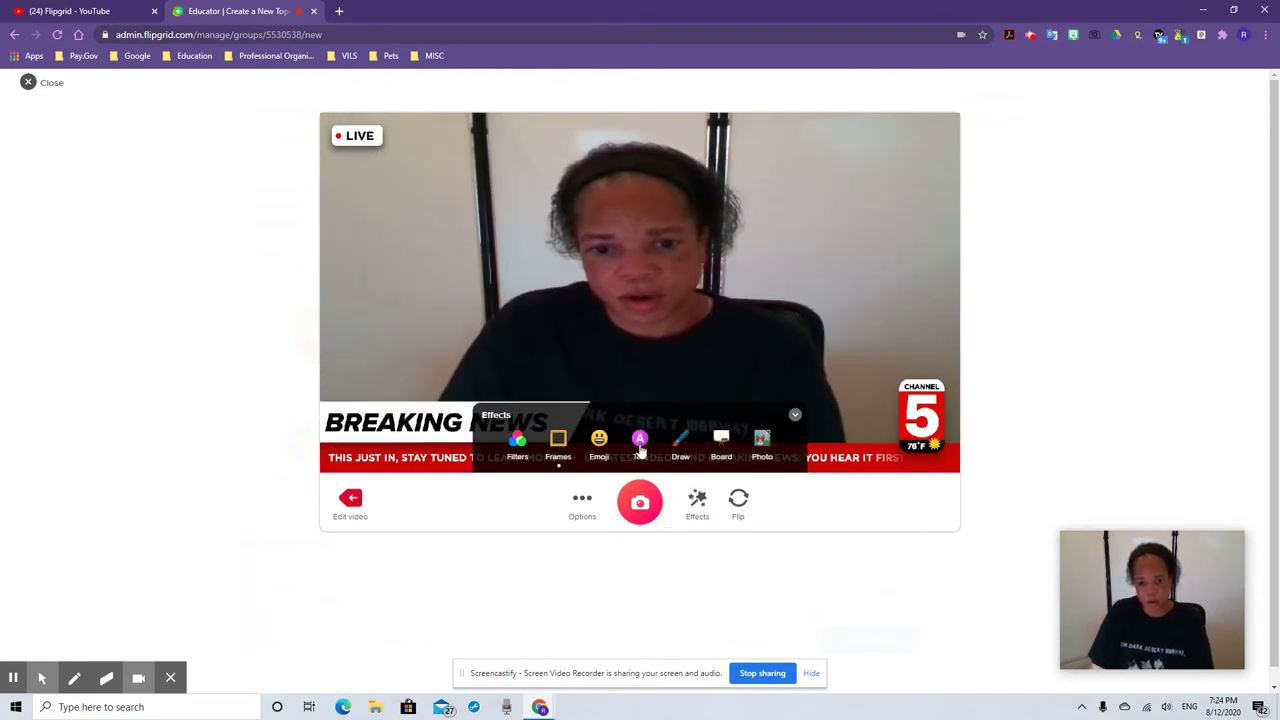
click(600, 445)
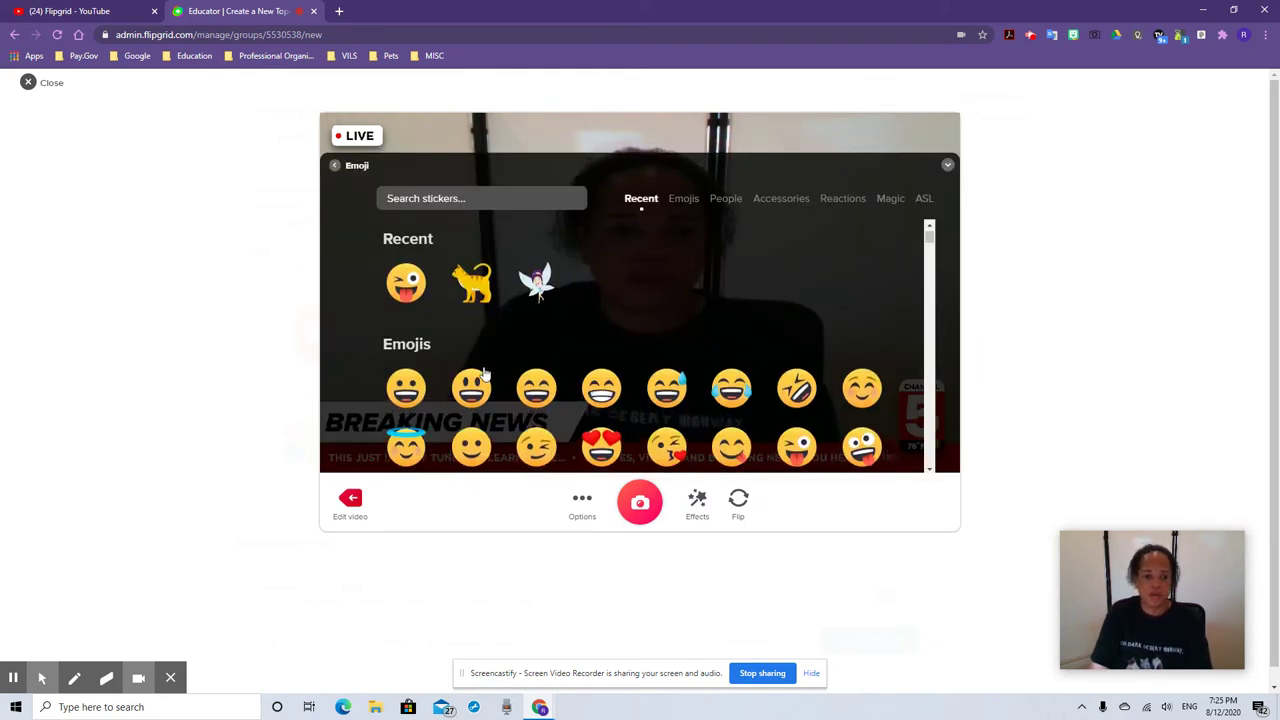
scroll(471, 380, down, 10)
scroll(470, 405, down, 5)
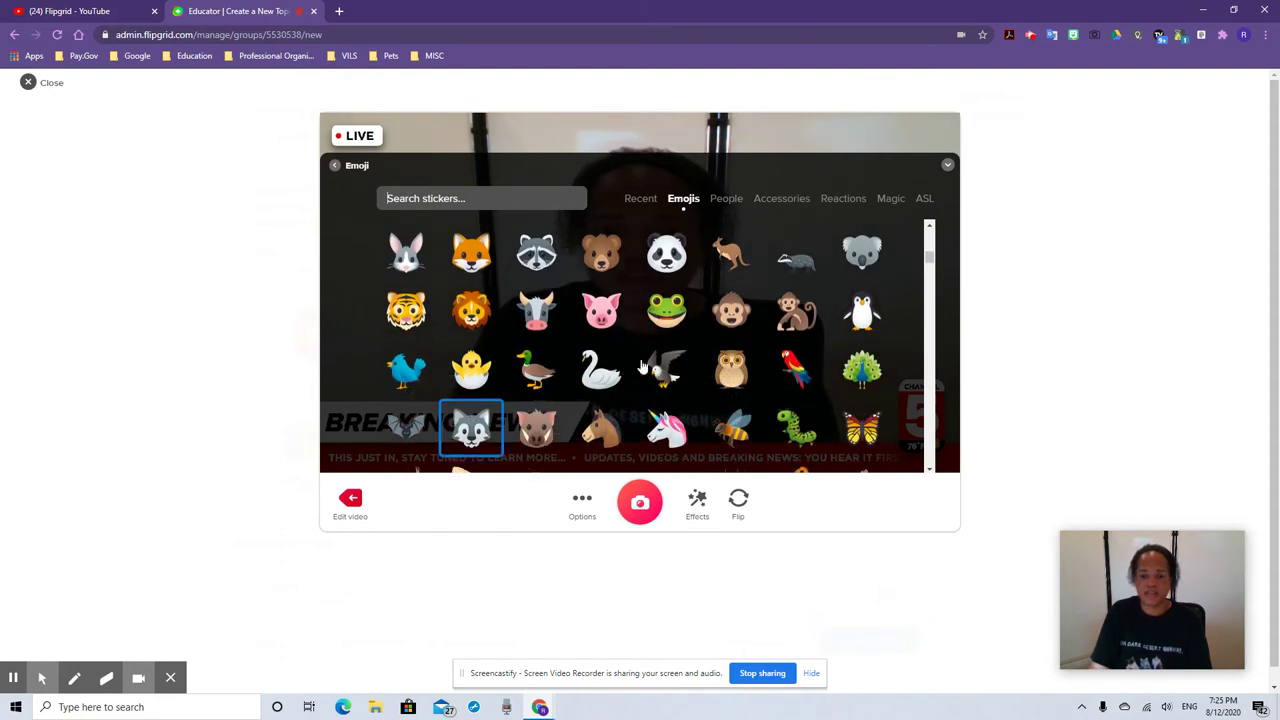
click(921, 204)
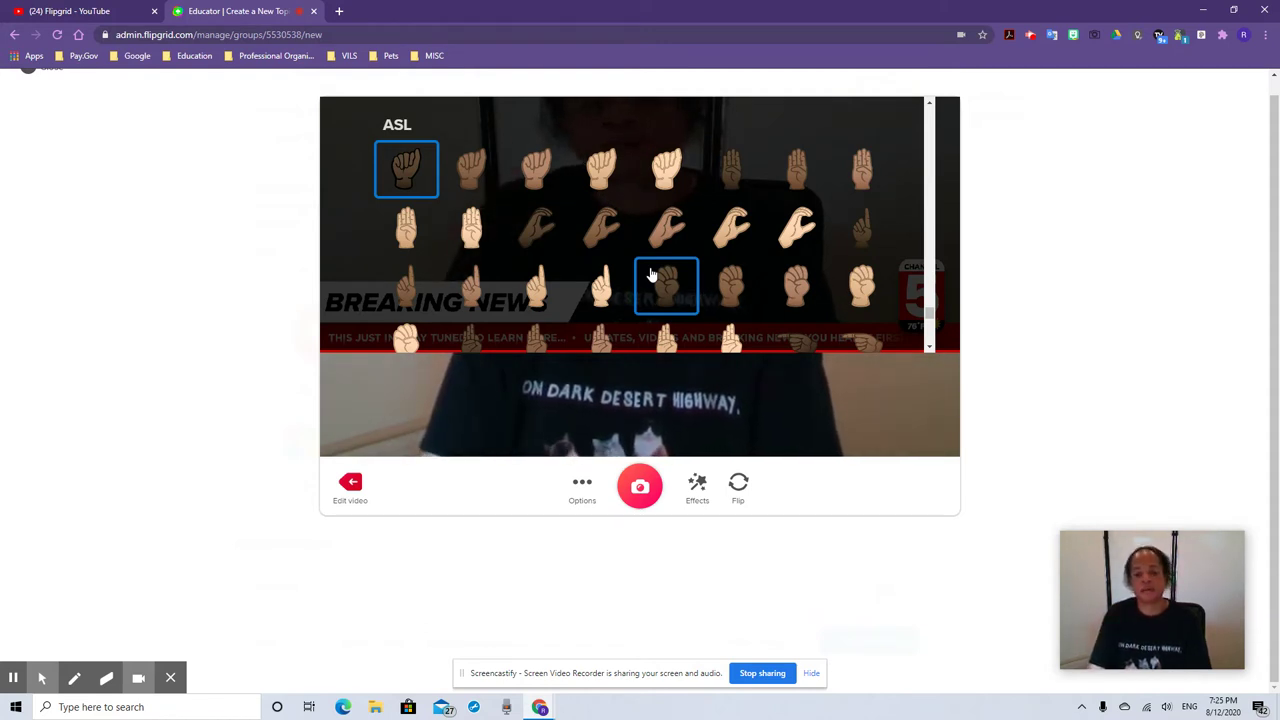
scroll(650, 273, up, 2)
scroll(650, 273, up, 5)
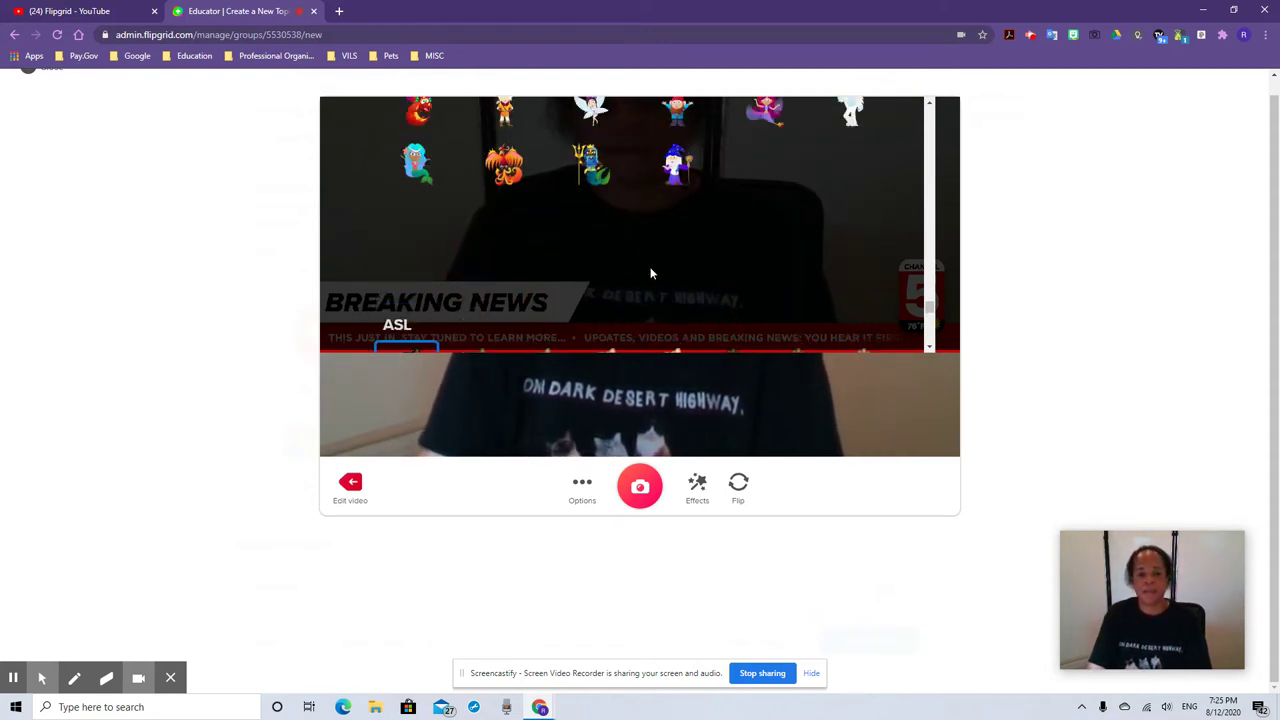
scroll(645, 285, up, 6)
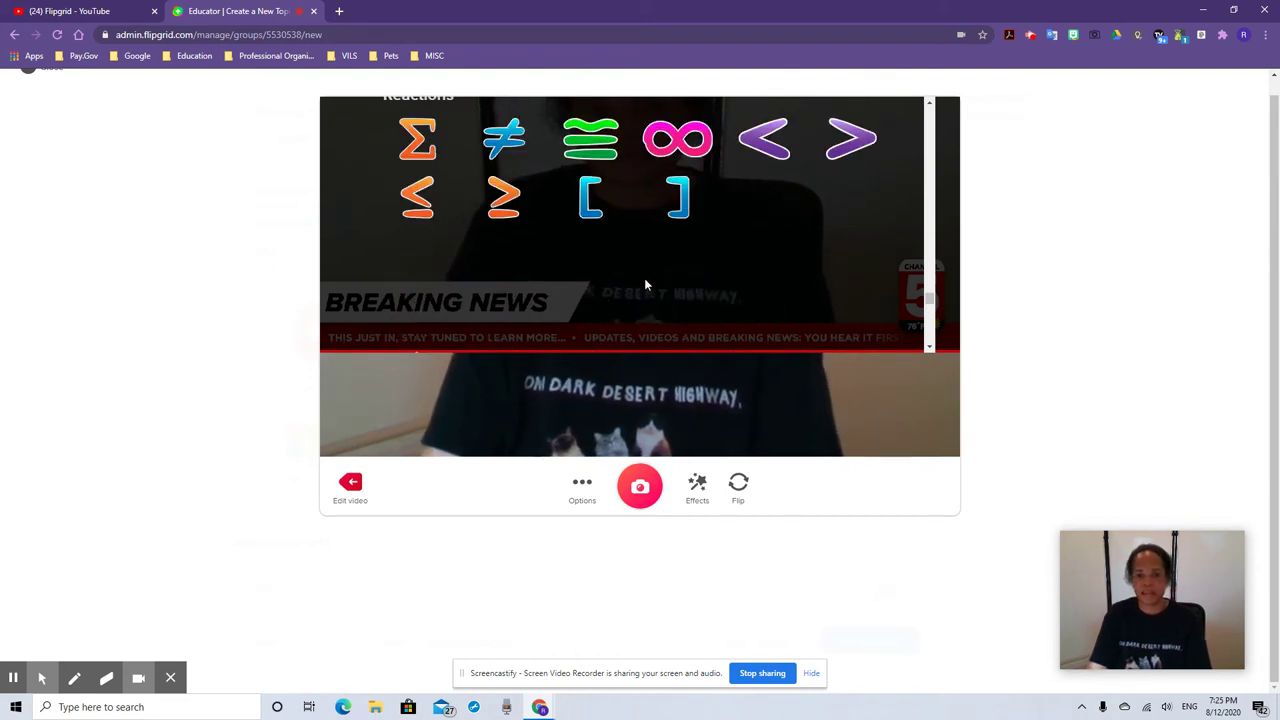
scroll(645, 287, up, 2)
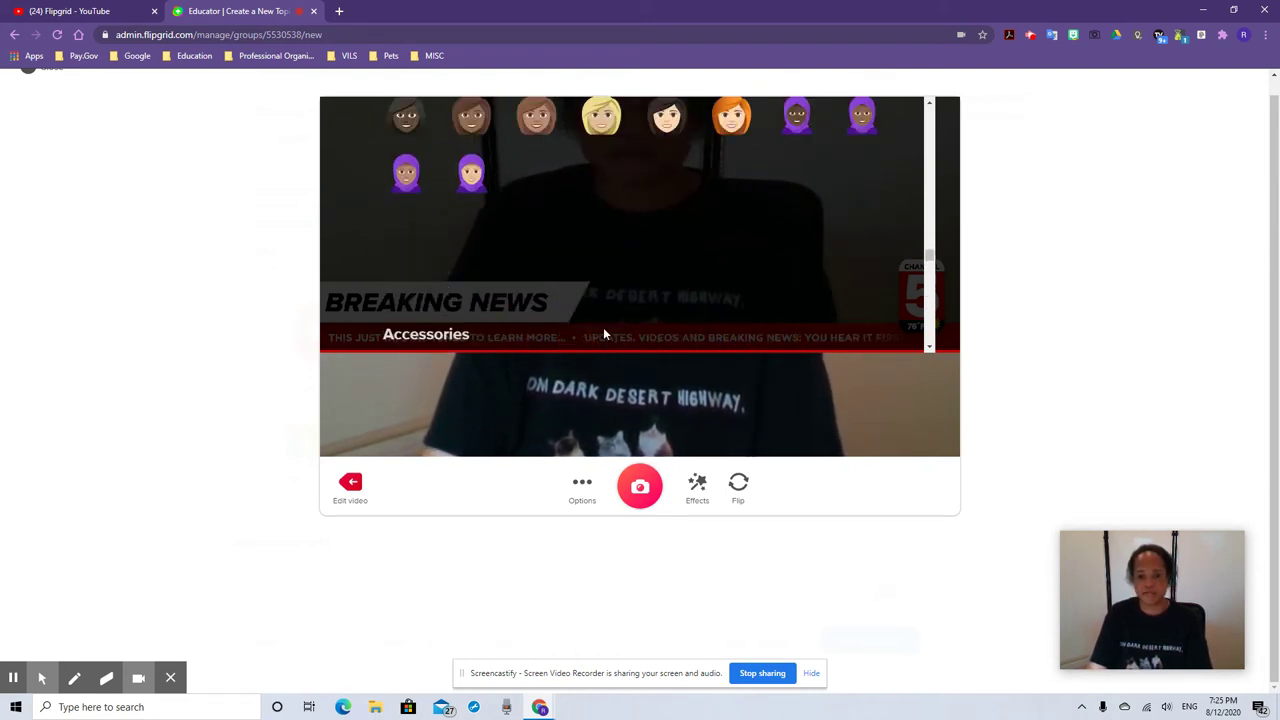
Add a heart-eyes emoji sticker and position it on the left side of the video
click(695, 487)
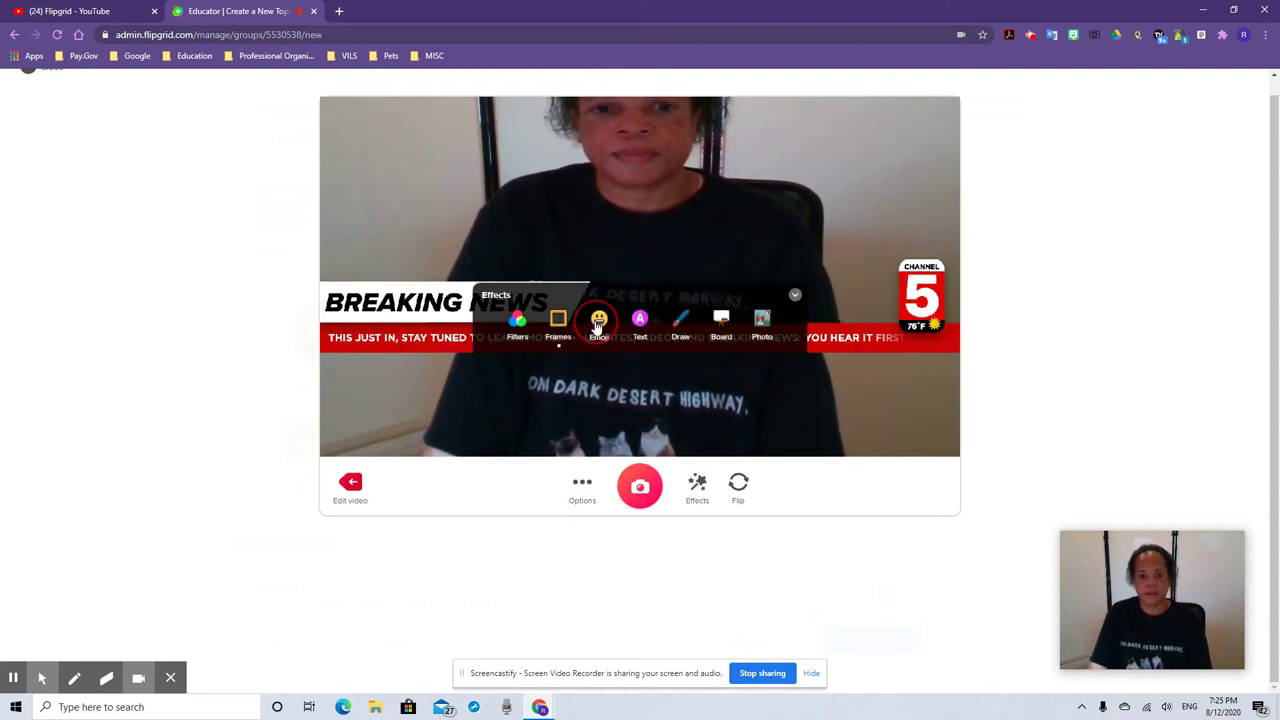
click(596, 325)
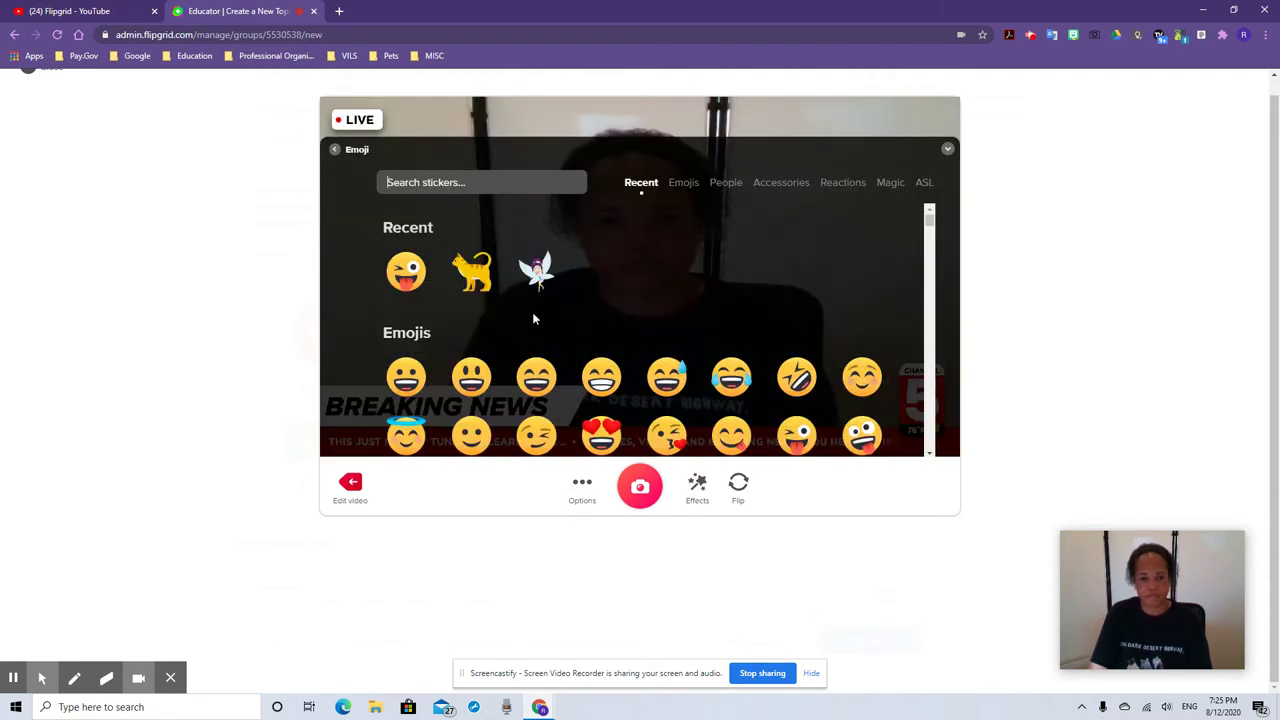
click(600, 432)
drag(640, 278, 399, 283)
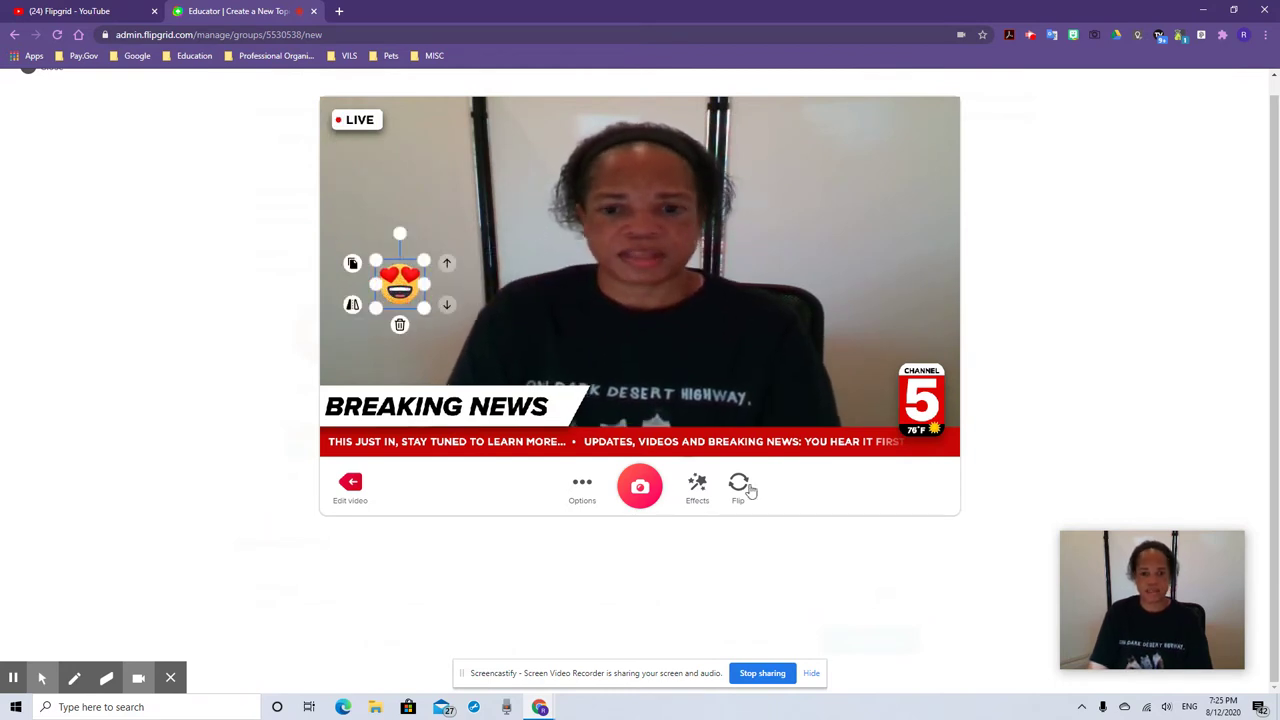
click(803, 497)
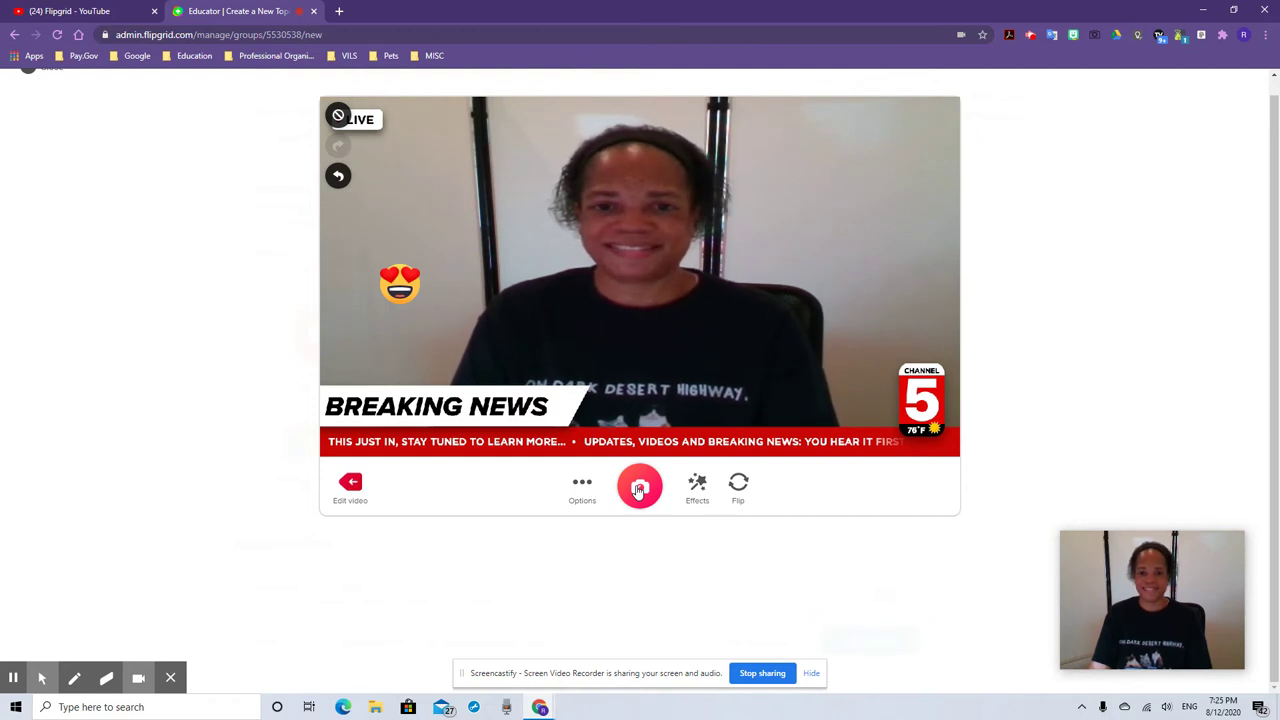
Capture the selfie, accept it, and upload it to the topic form
click(640, 487)
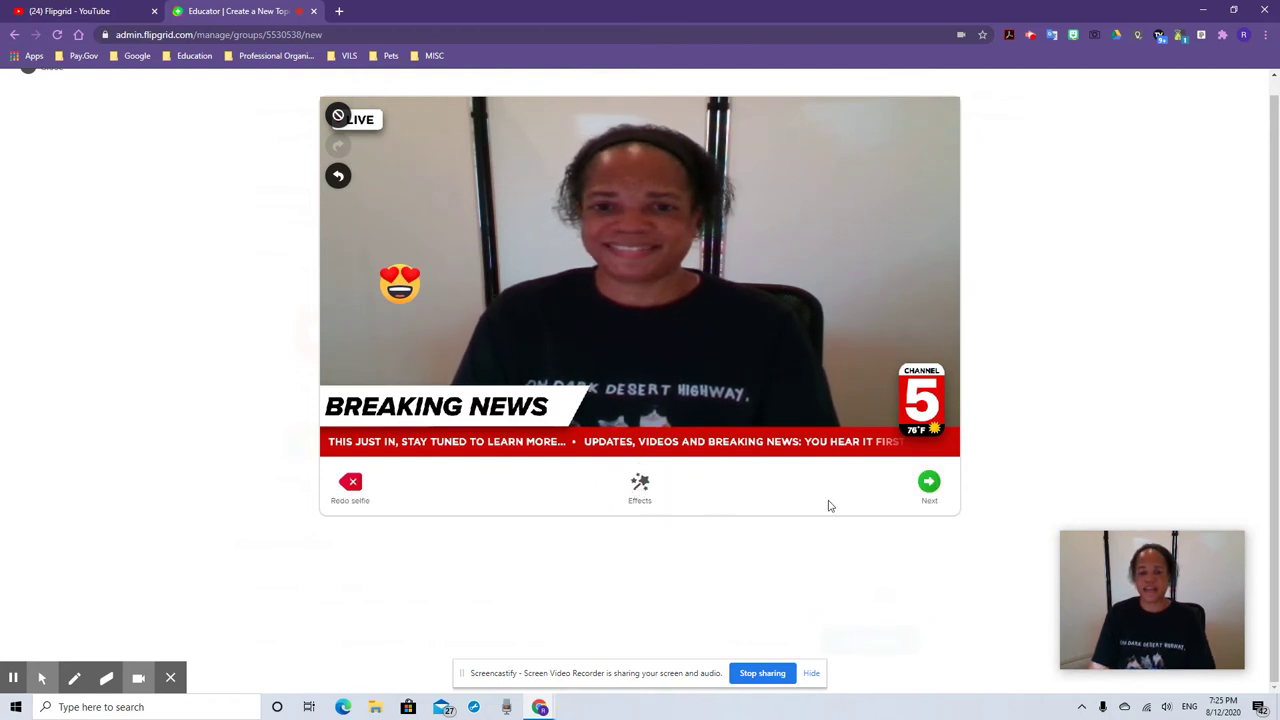
click(930, 483)
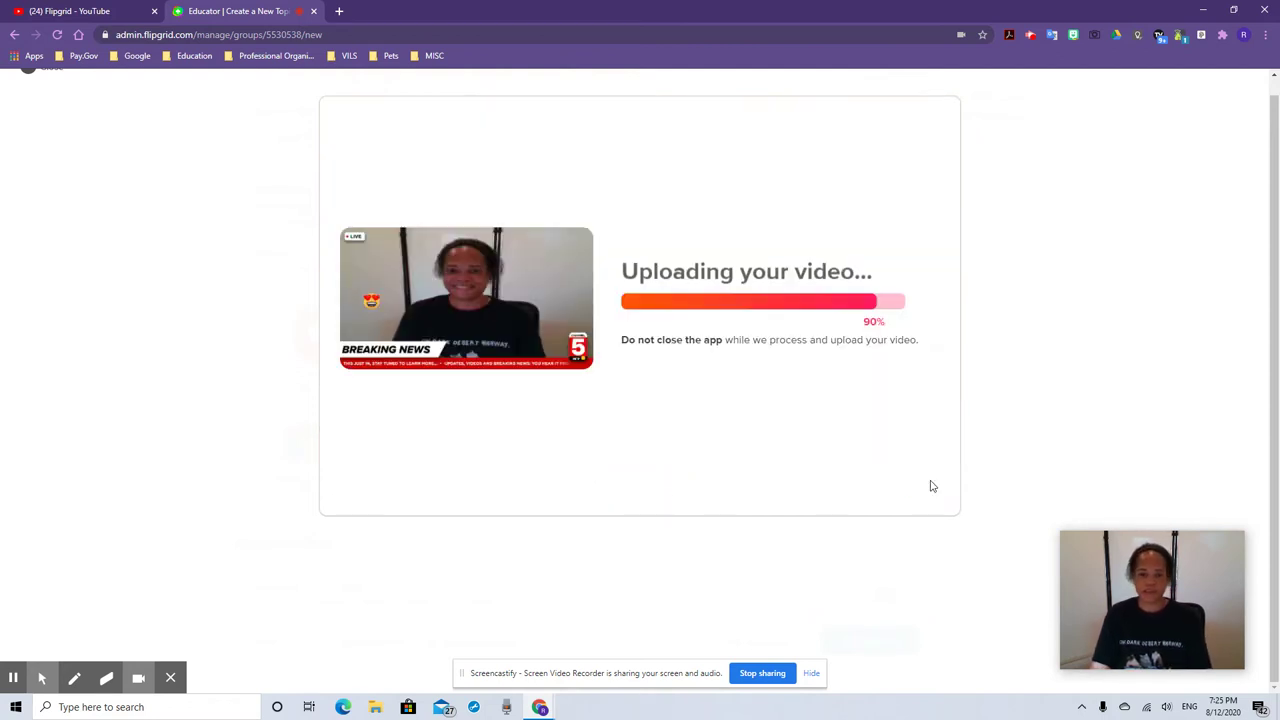
click(904, 486)
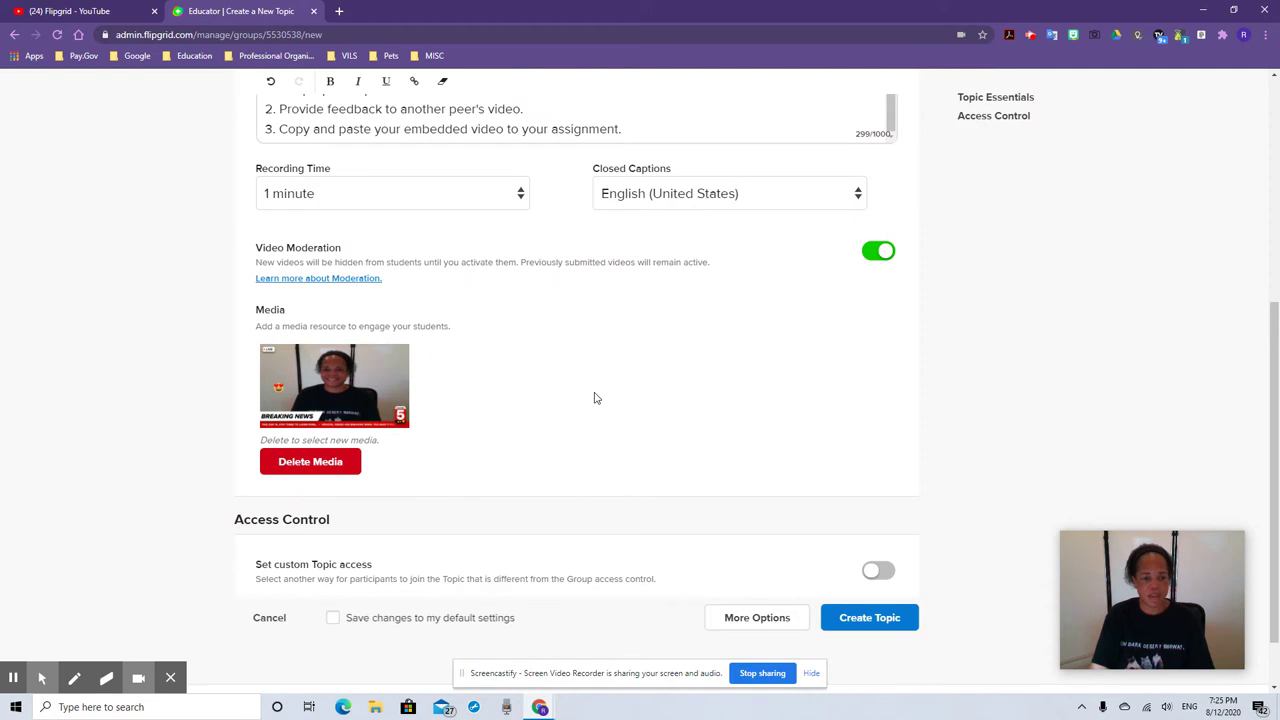
Expand More Options and review the Topic Attachments, Topic Status and Topic Features sections
scroll(594, 398, down, 2)
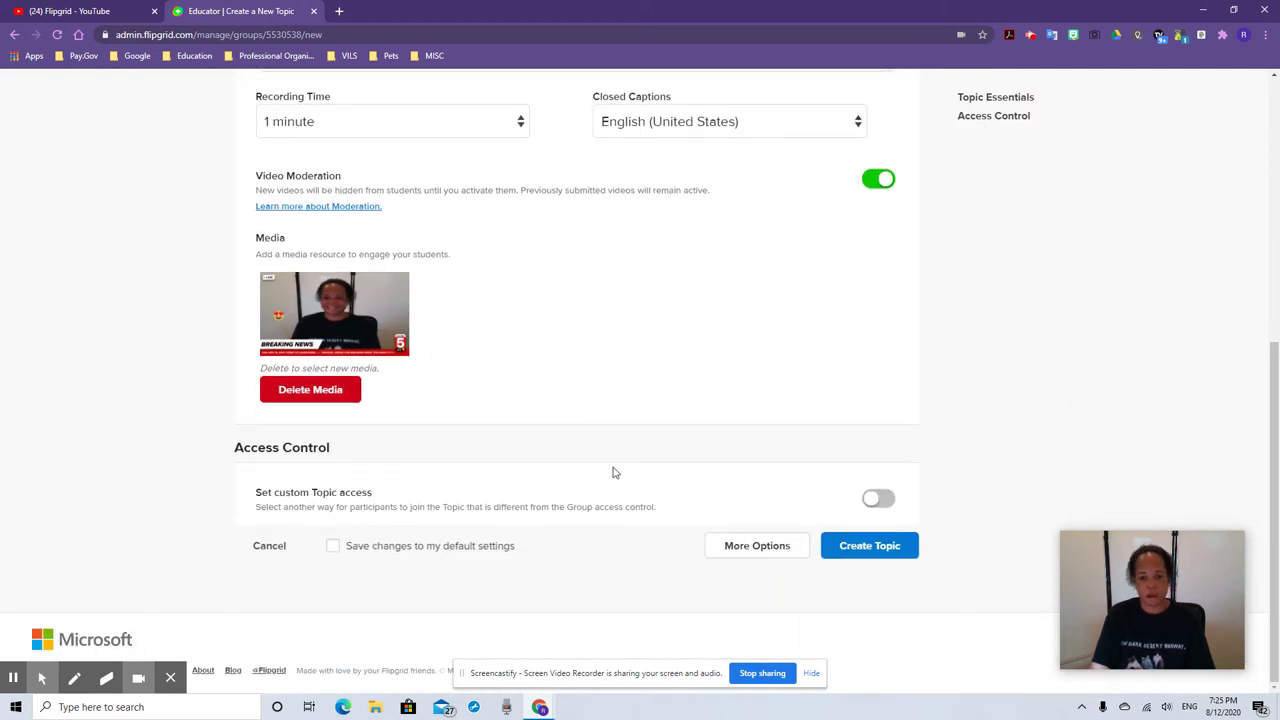
click(745, 548)
scroll(650, 480, down, 2)
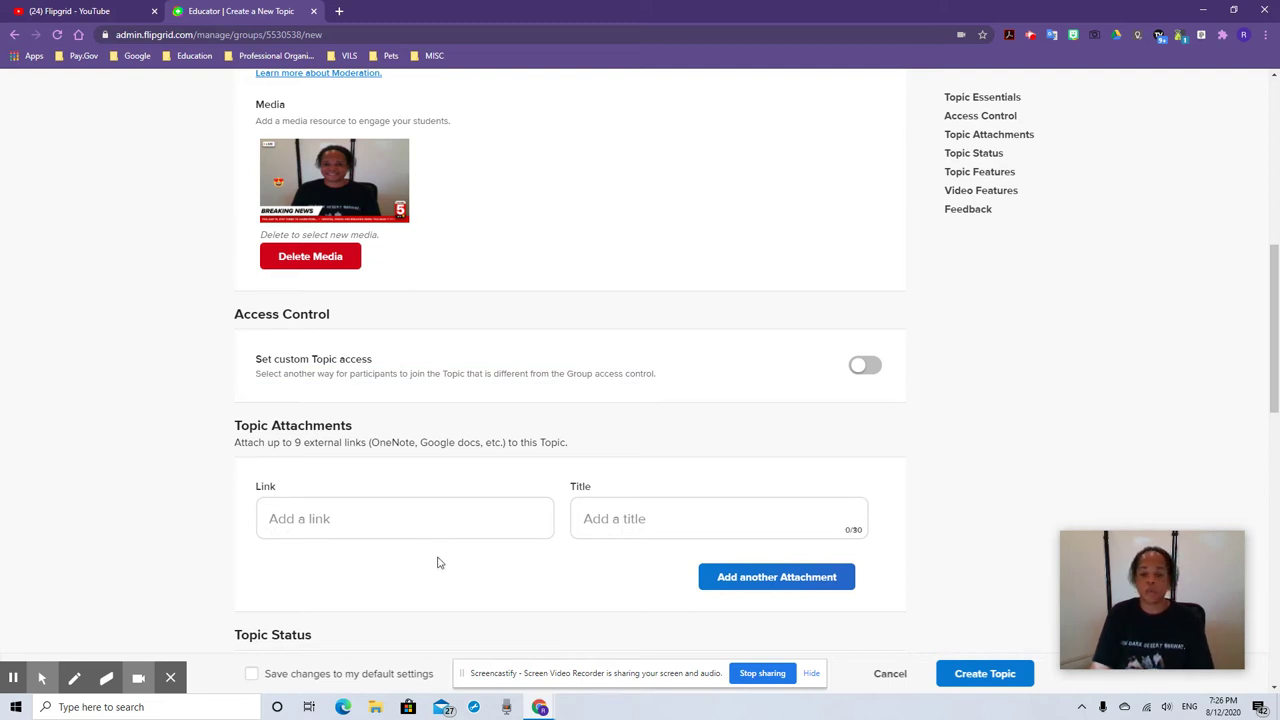
scroll(437, 560, down, 2)
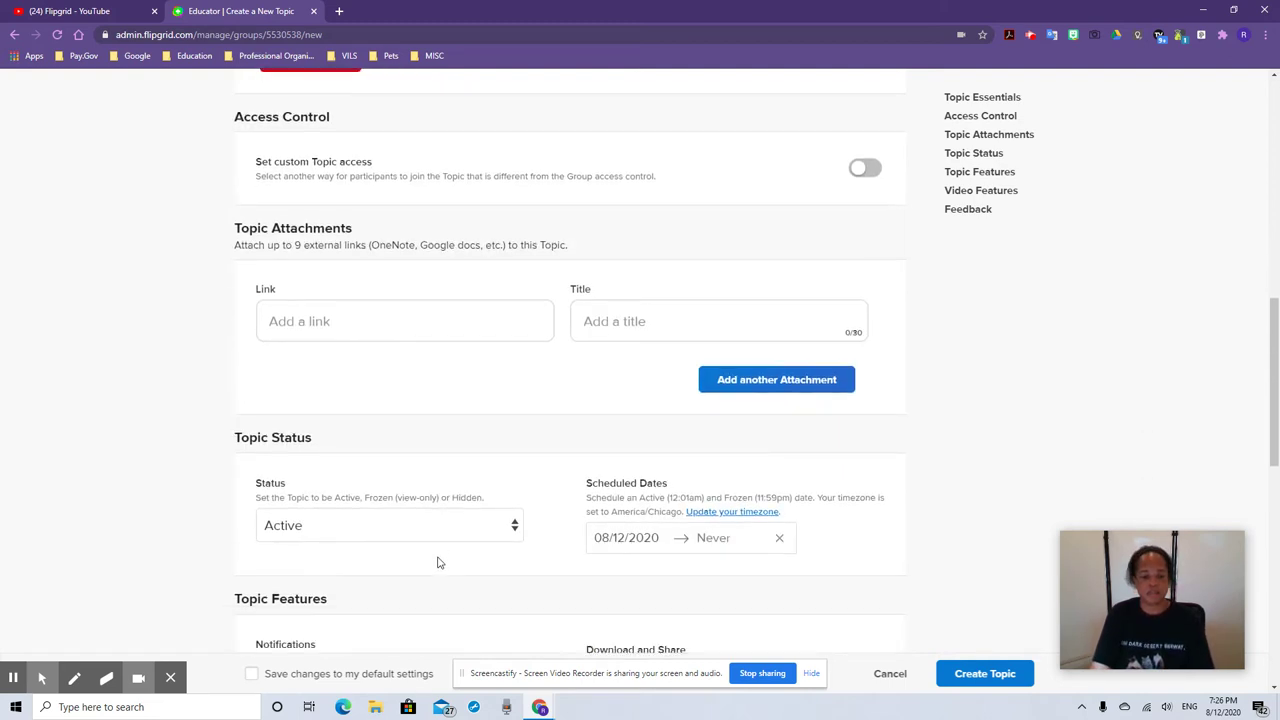
scroll(438, 530, down, 1)
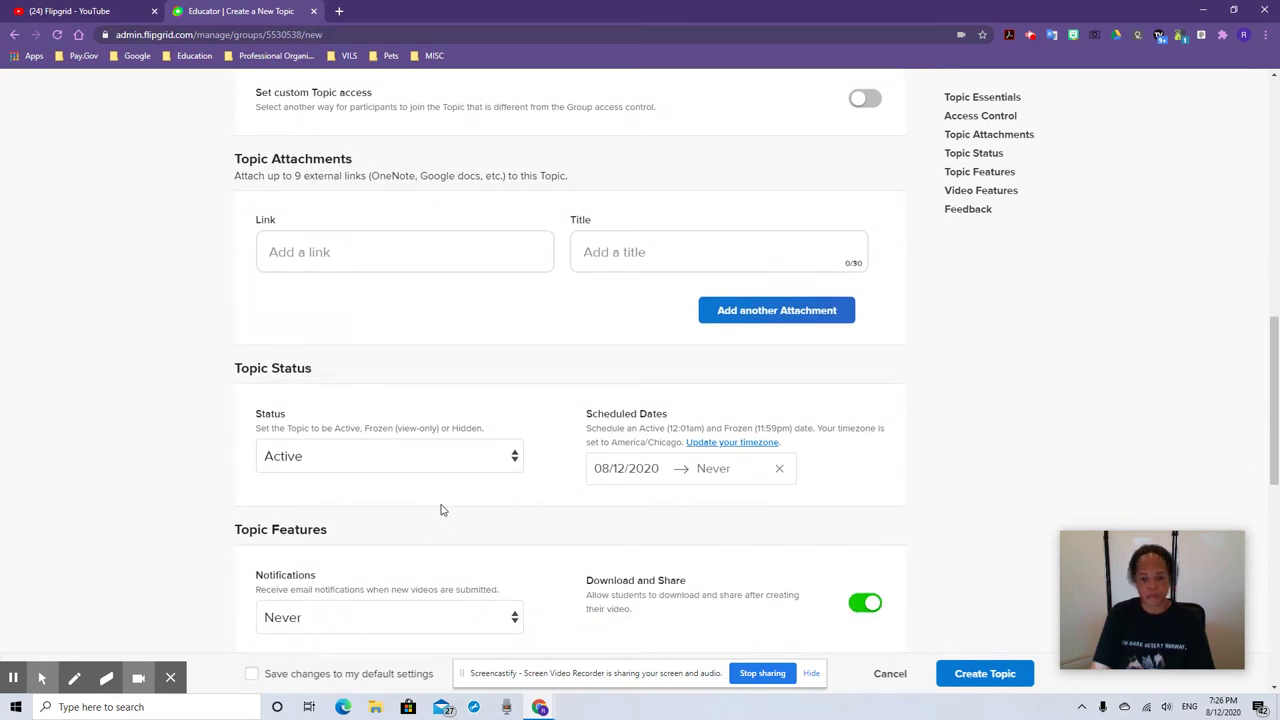
scroll(649, 403, down, 1)
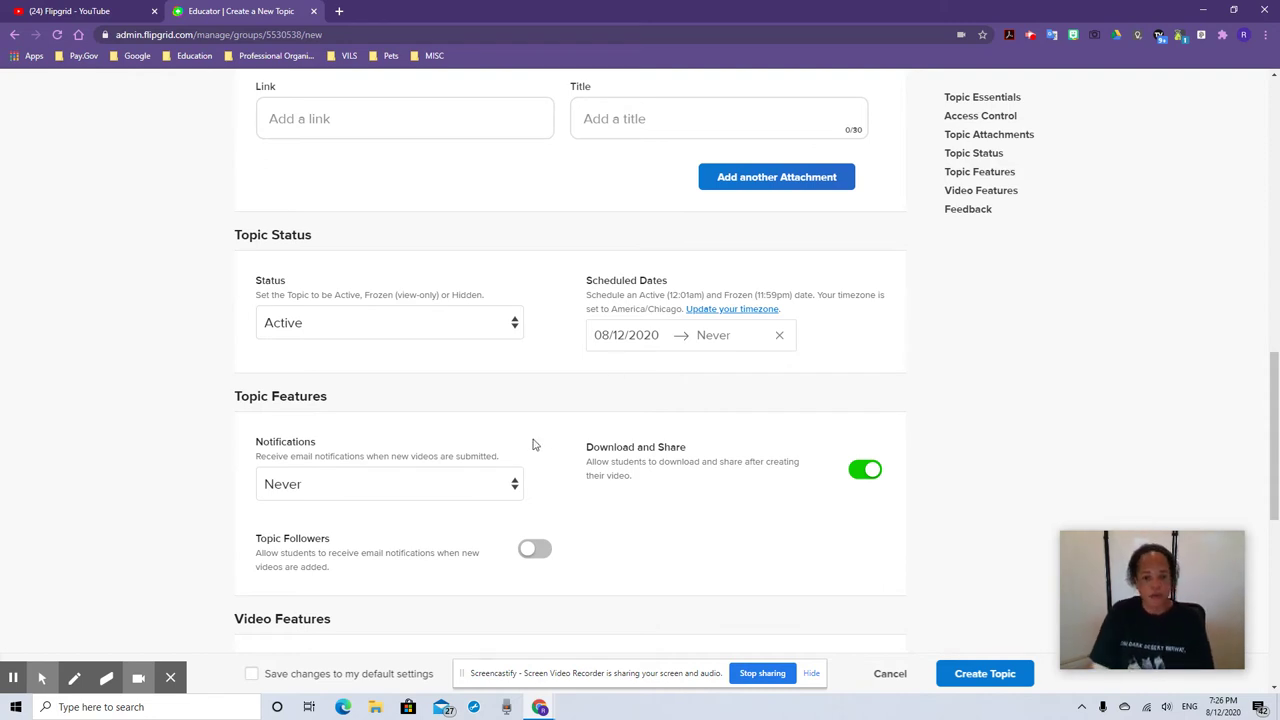
Switch off View Count under Video Features, leaving the other video features on
scroll(537, 445, down, 1)
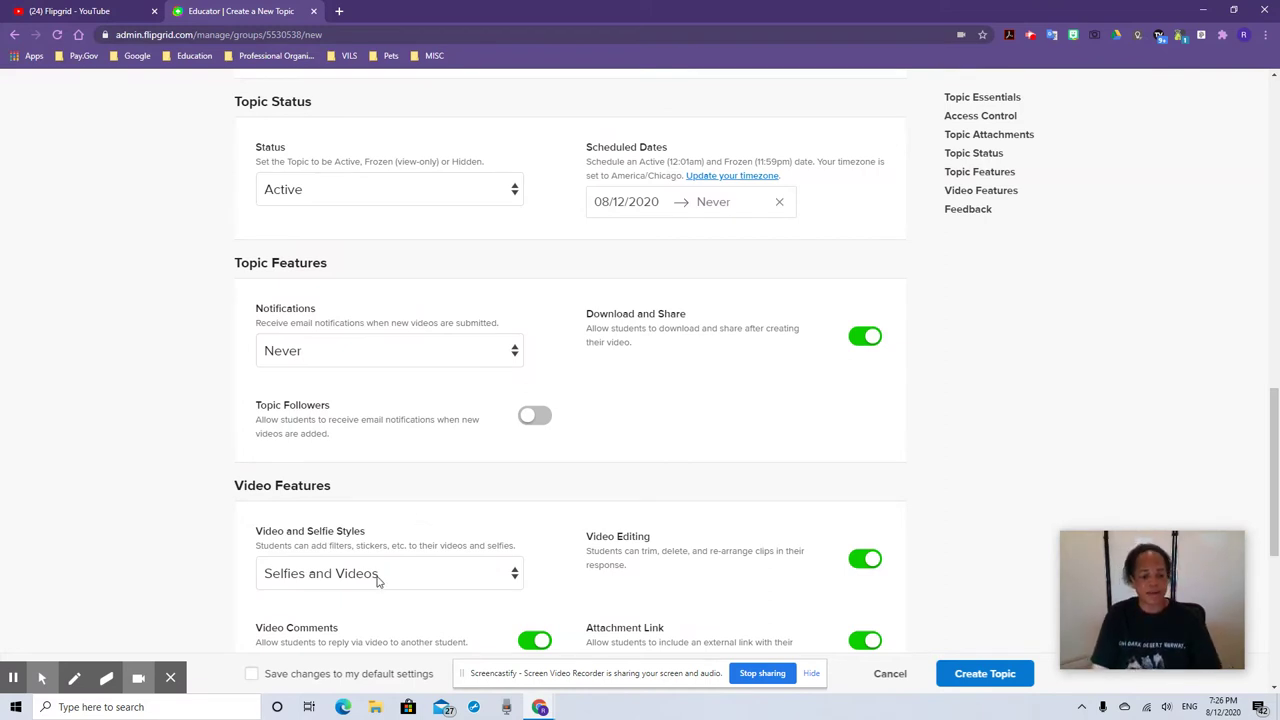
scroll(373, 582, down, 2)
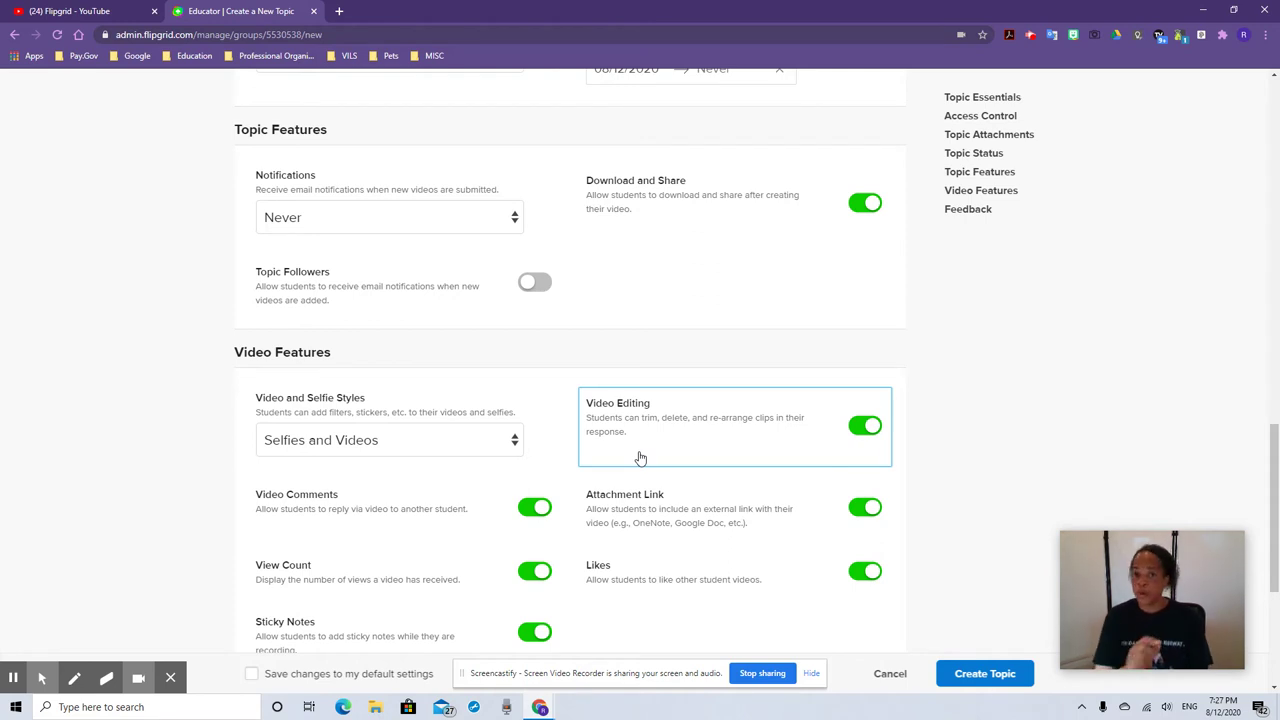
scroll(520, 490, down, 1)
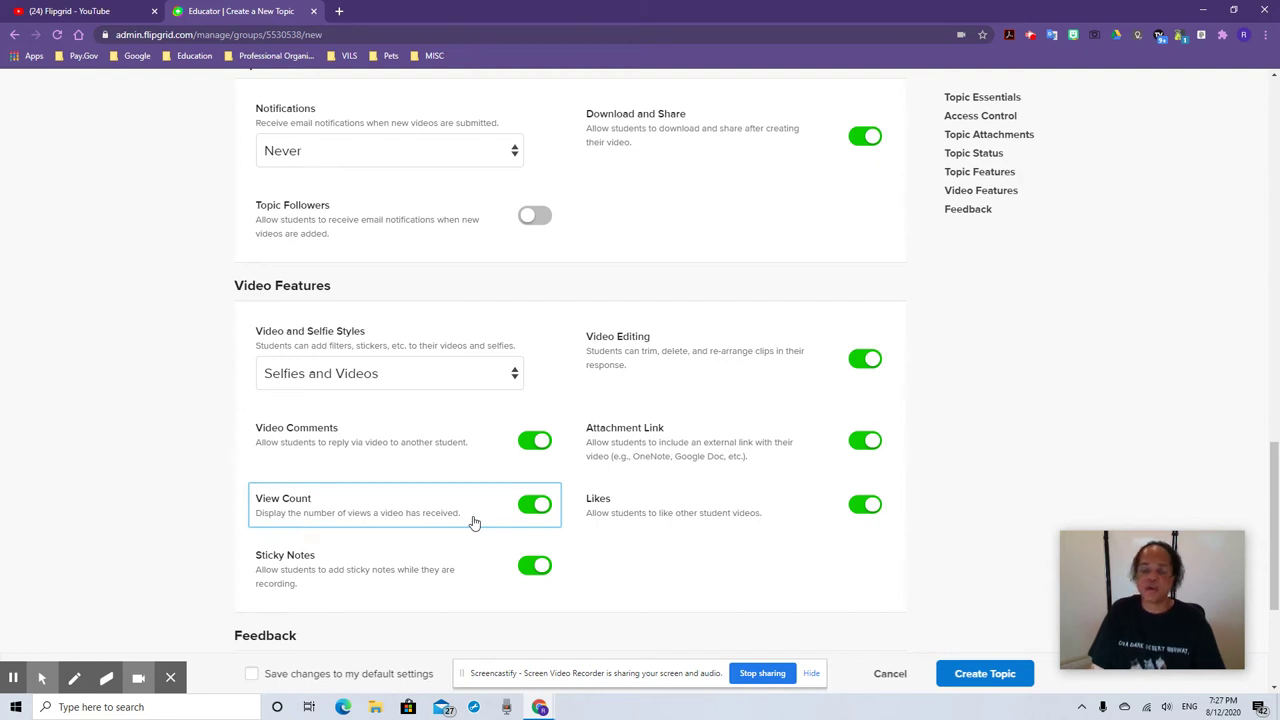
click(533, 504)
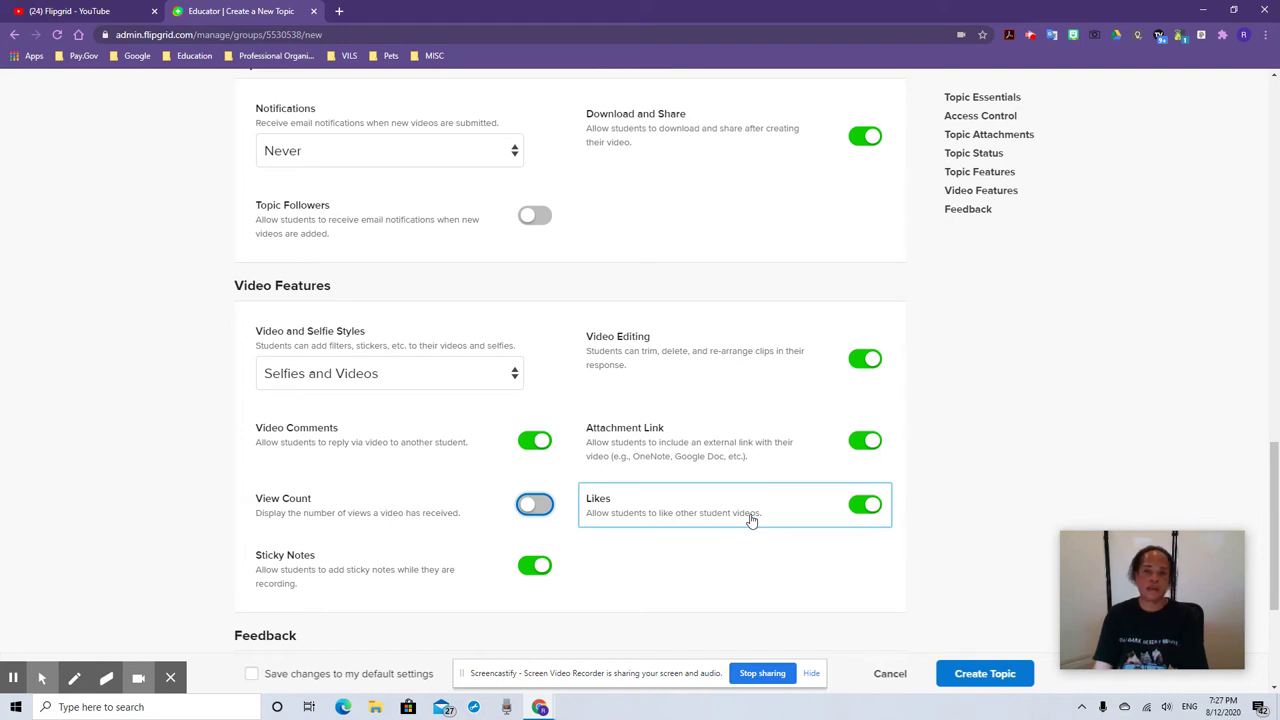
scroll(728, 543, down, 1)
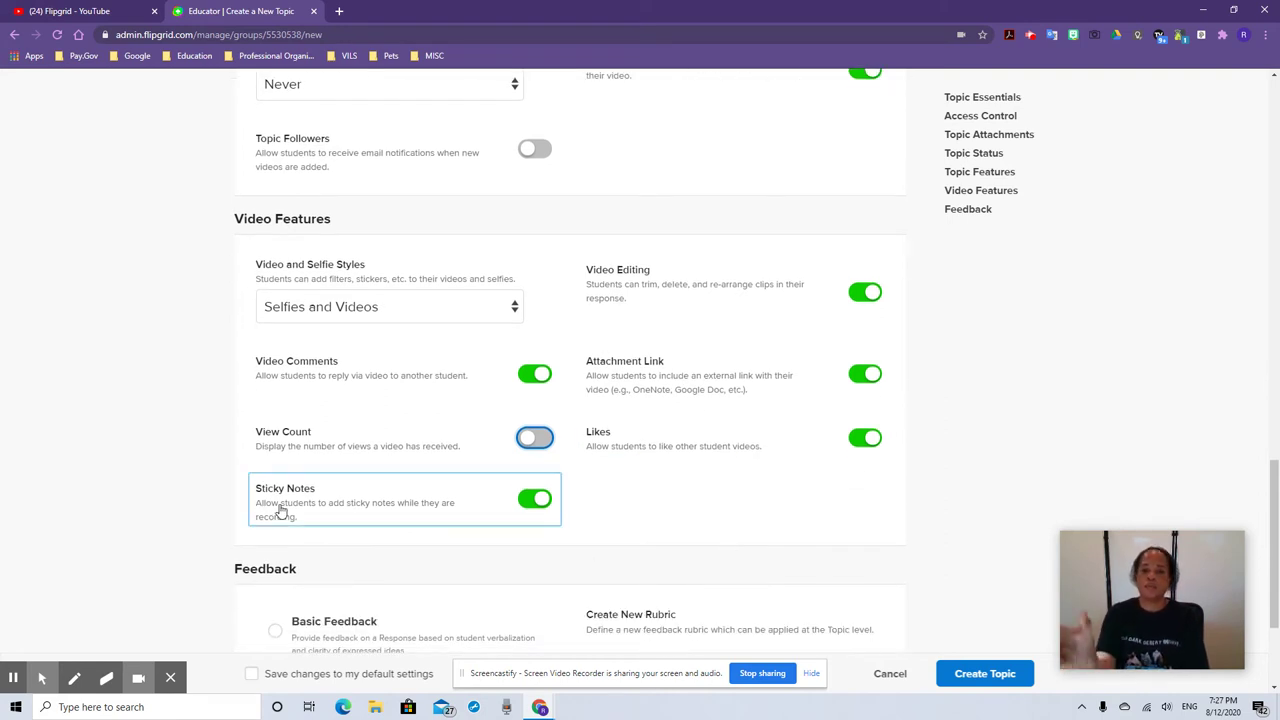
scroll(281, 512, down, 3)
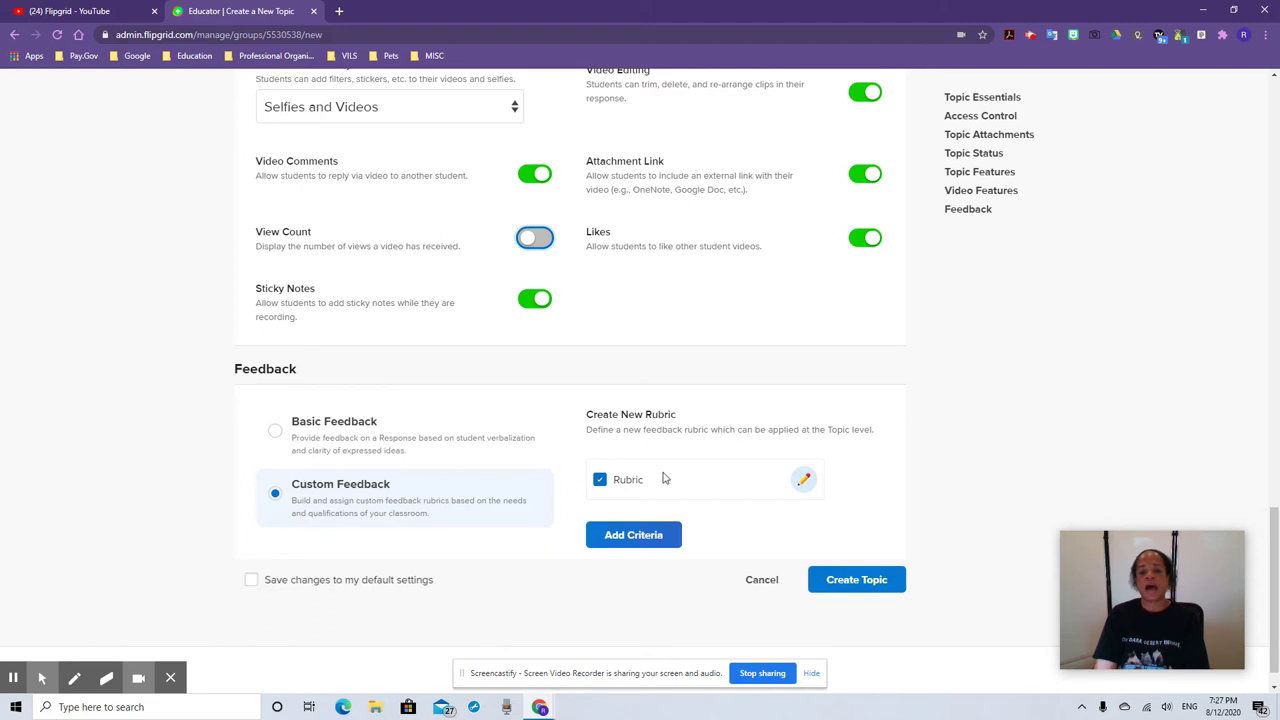
click(803, 480)
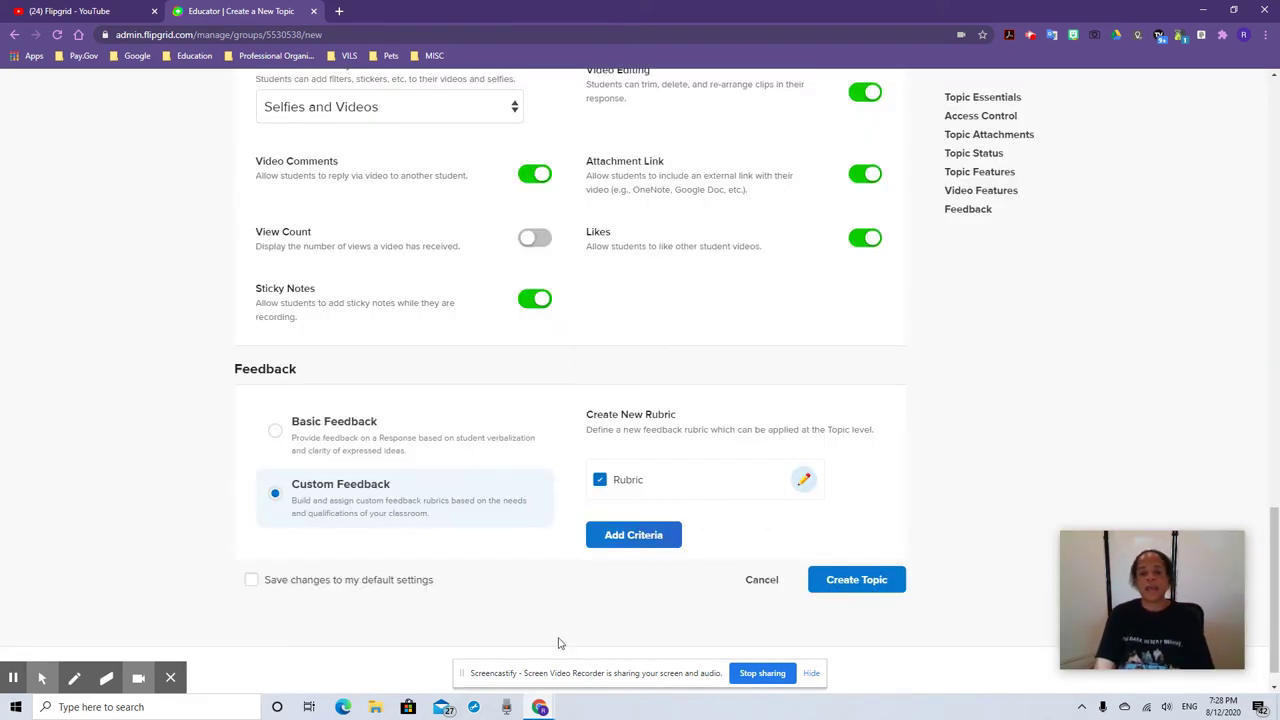
scroll(539, 621, down, 1)
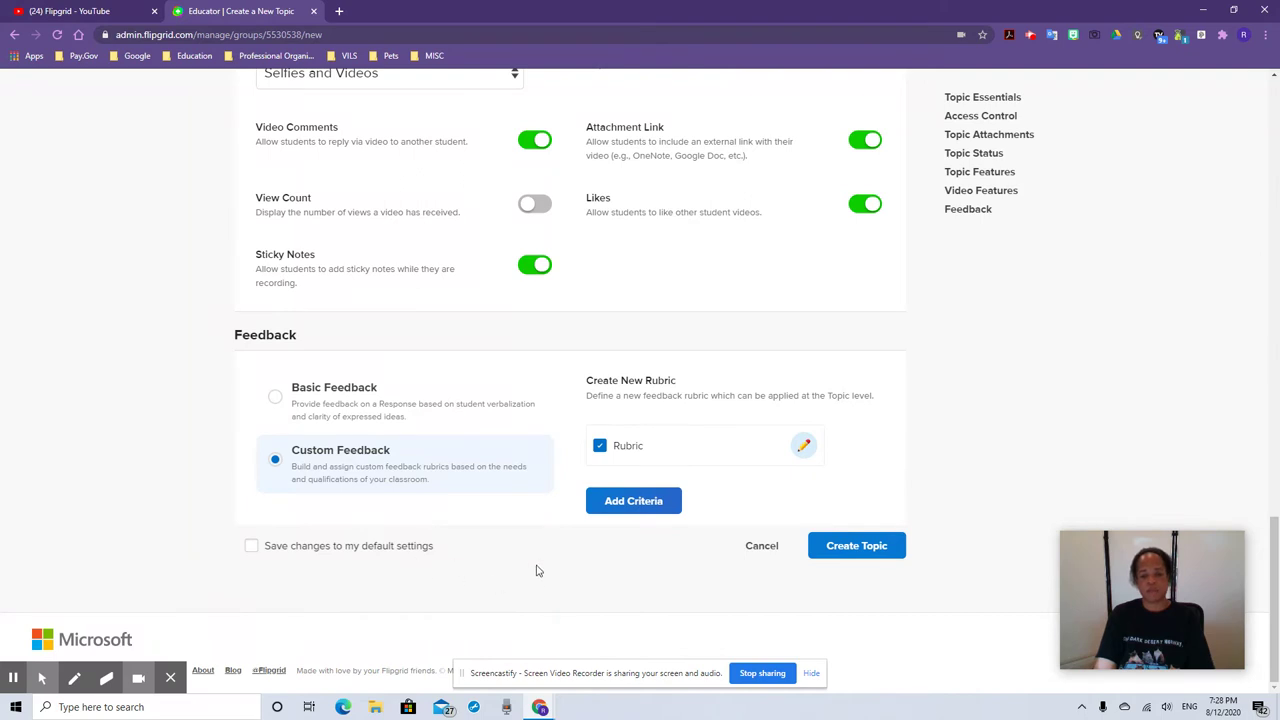
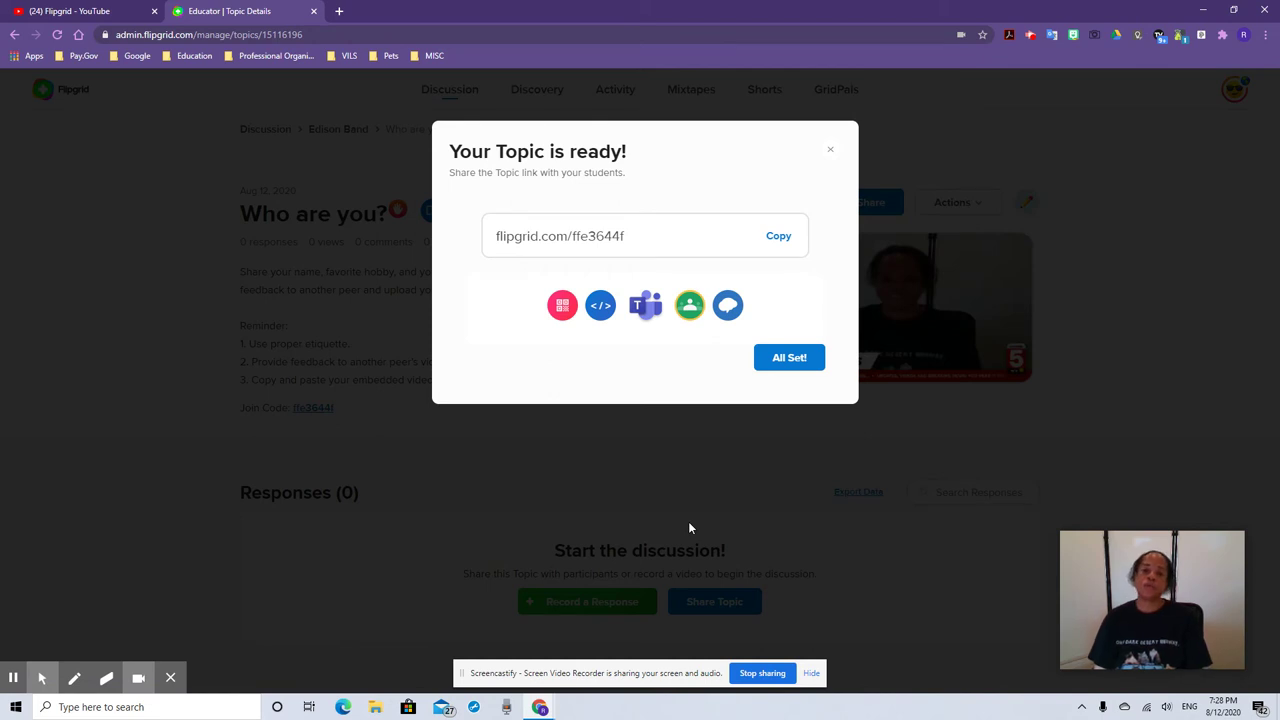
Share the published 'Who are you?' topic to Google Classroom
click(688, 309)
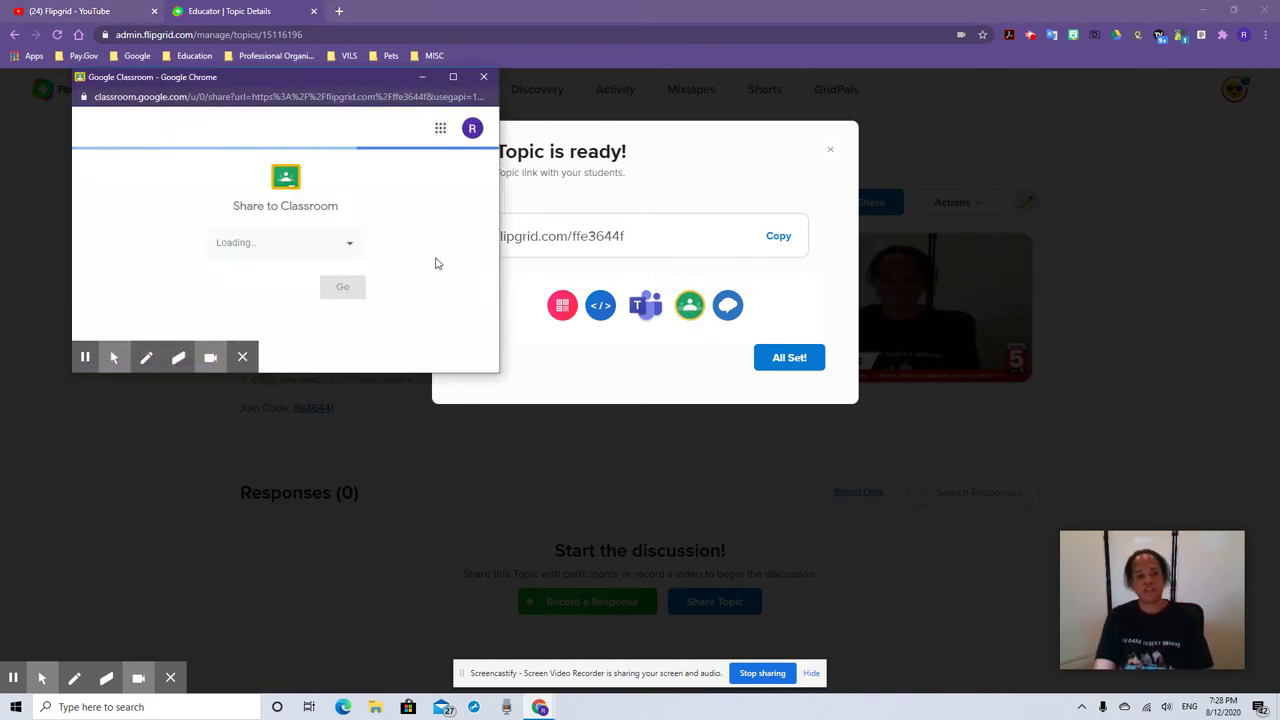
Choose the Edison Beginning Band class and create an assignment from the shared topic
click(347, 242)
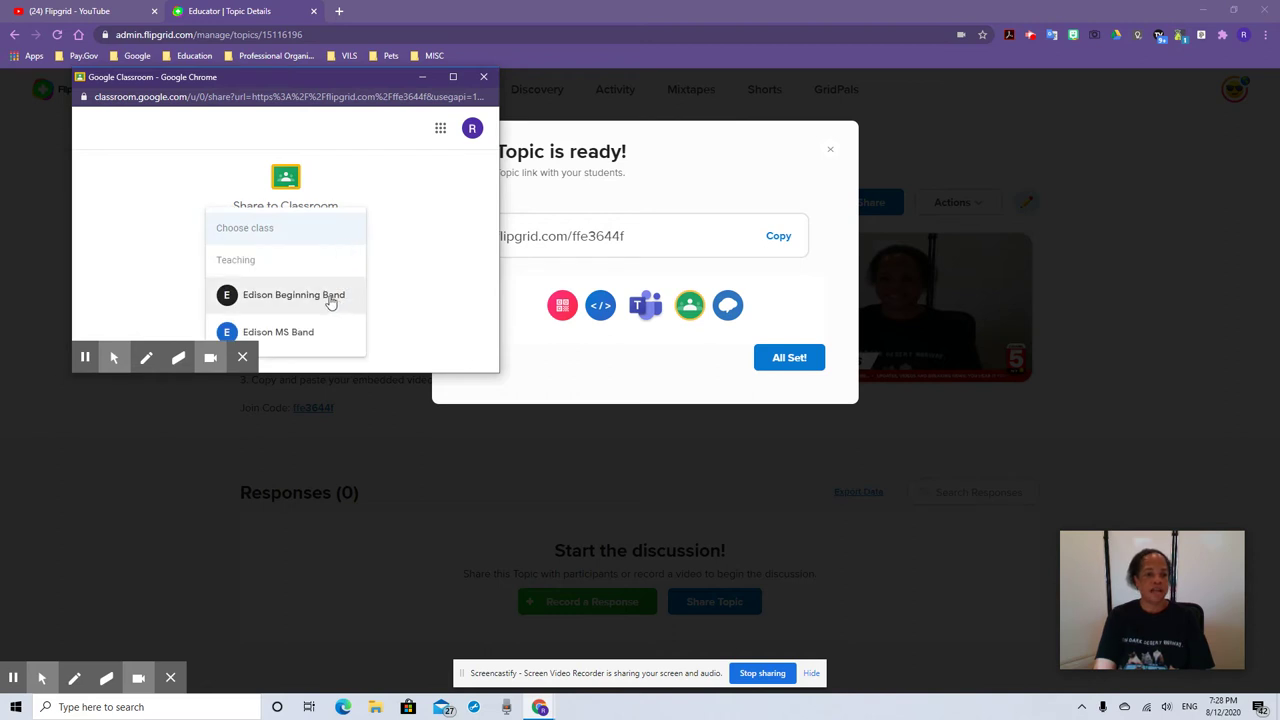
click(331, 298)
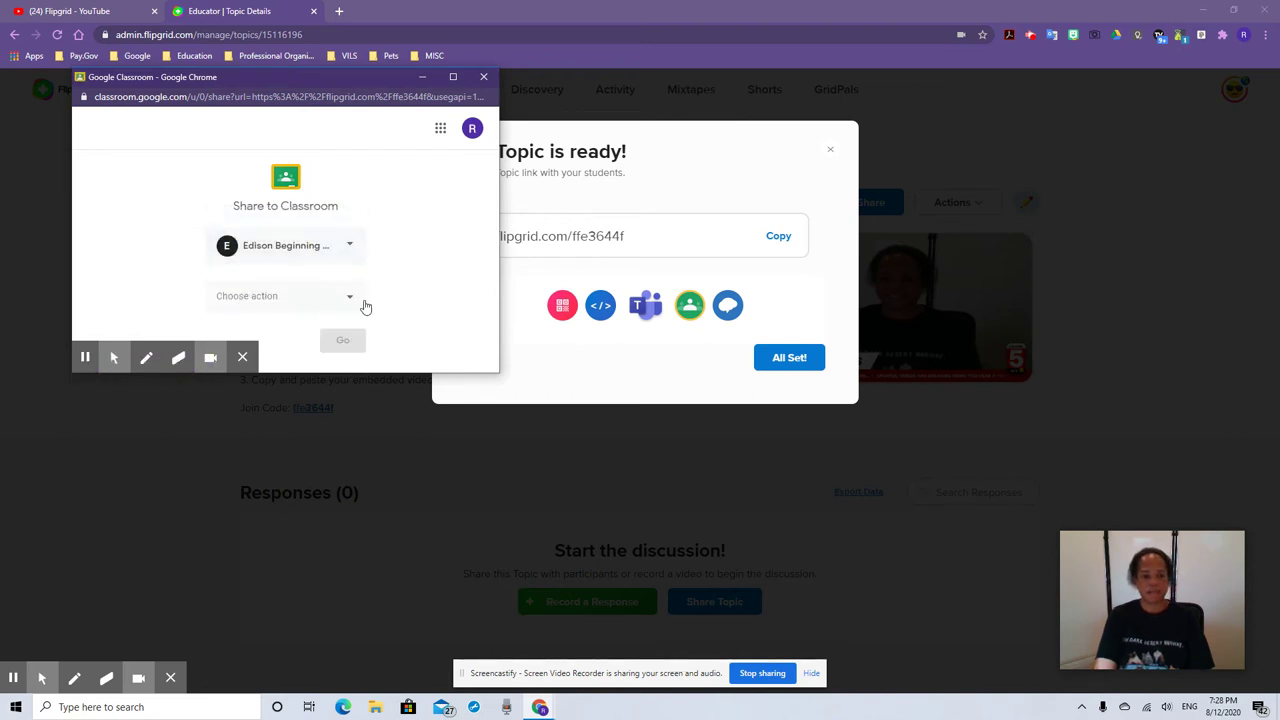
click(351, 296)
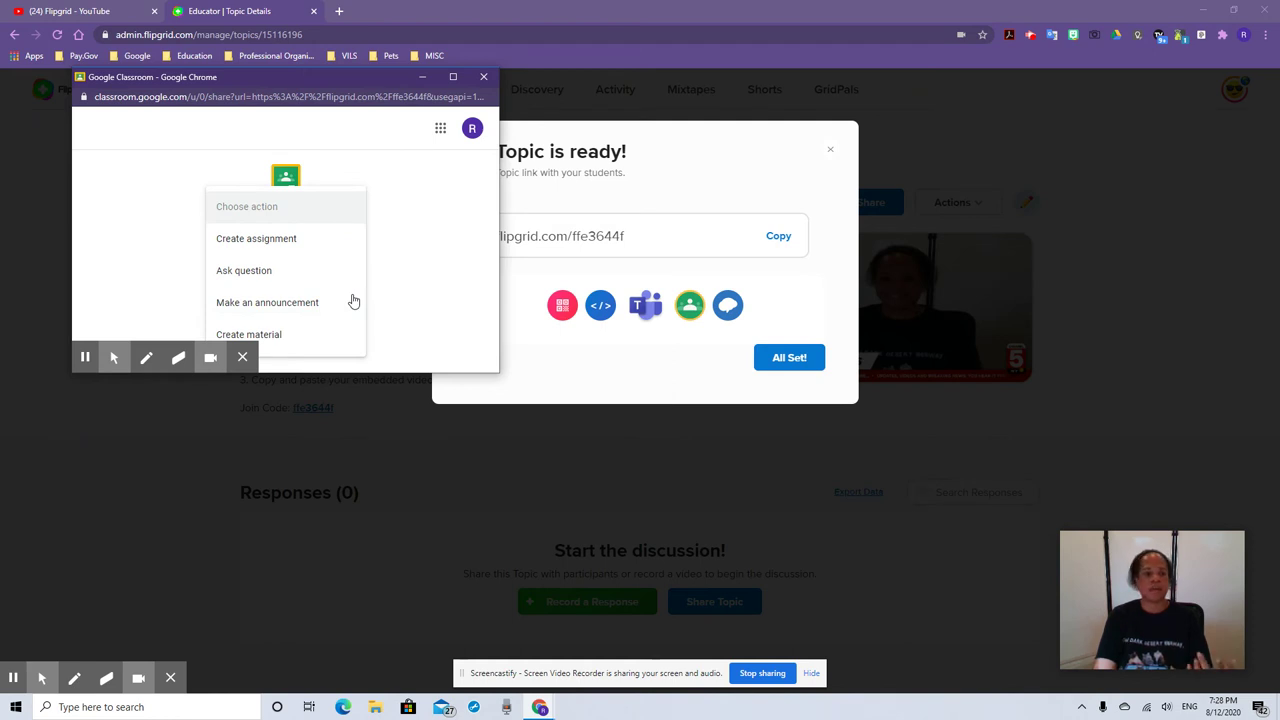
click(304, 248)
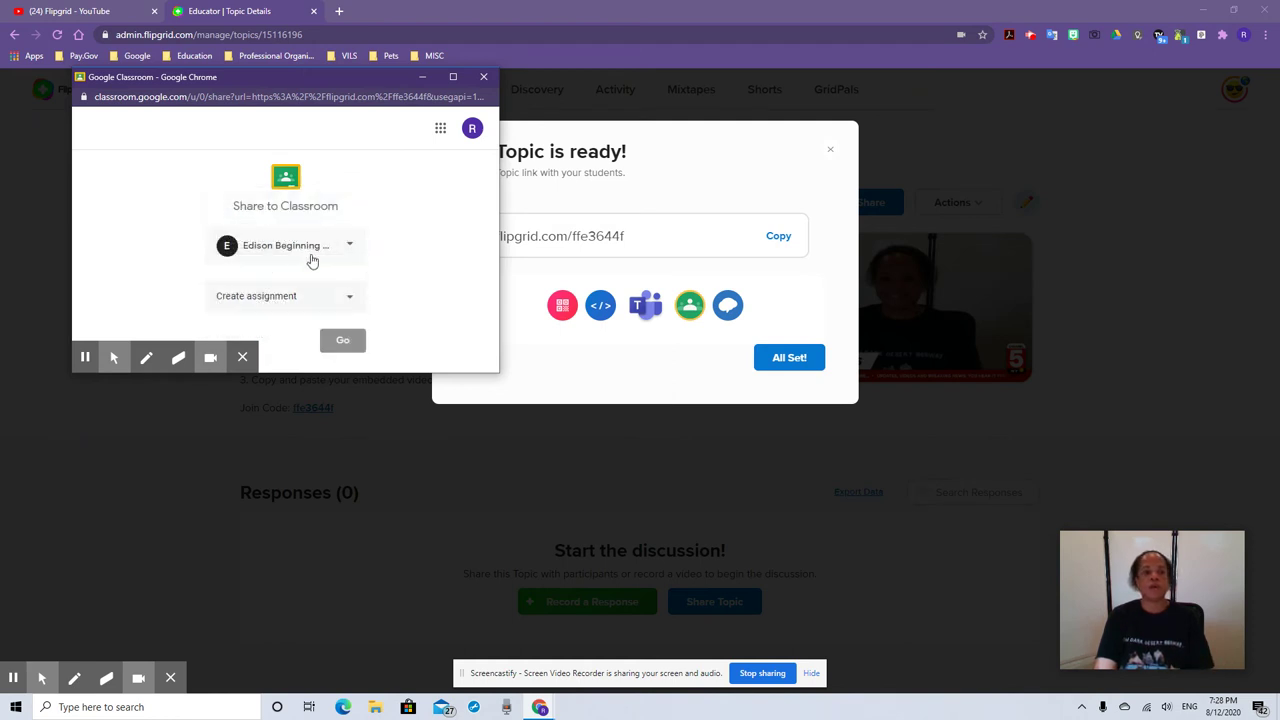
click(344, 340)
Also assign it to the Edison MS Band class
click(459, 202)
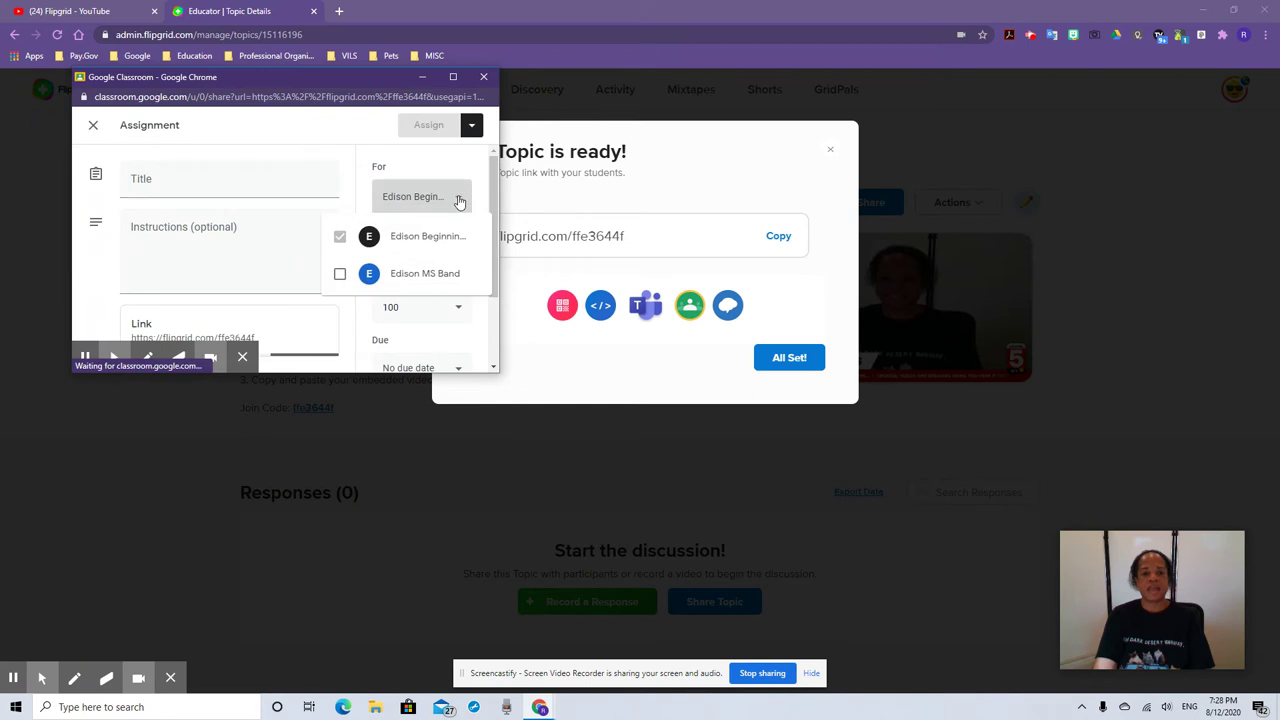
click(337, 278)
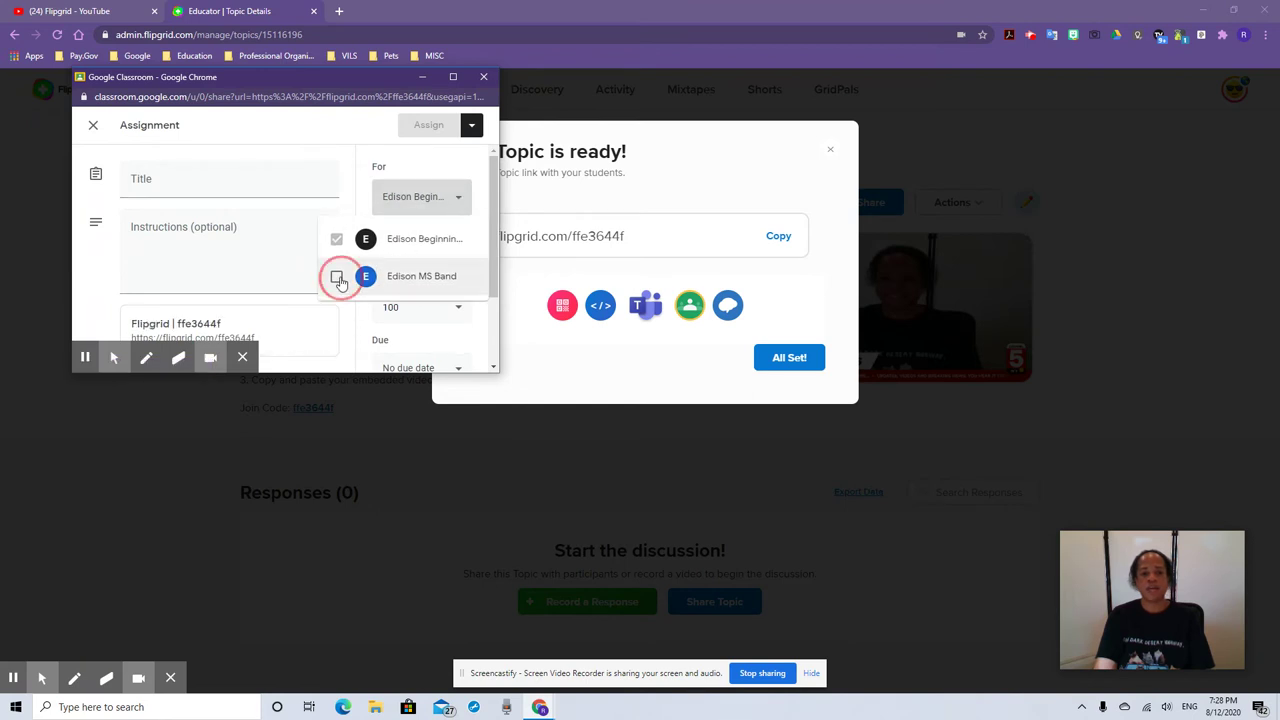
click(260, 190)
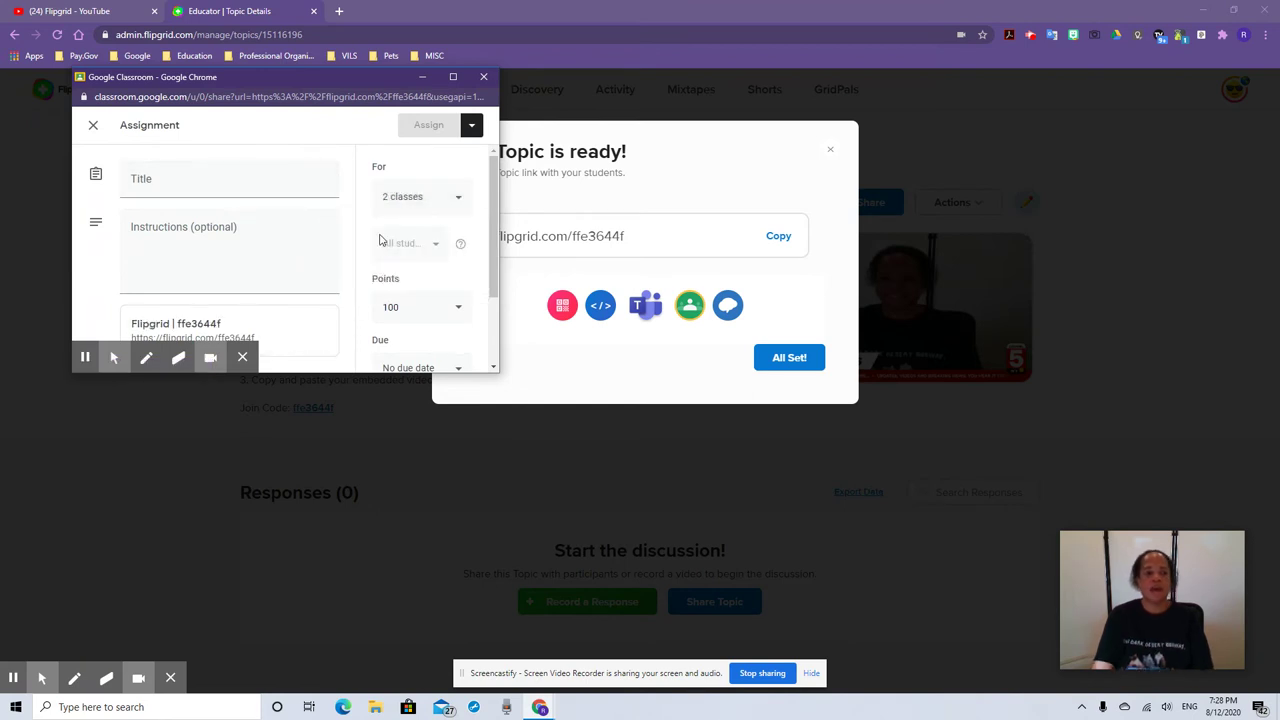
Title it 'Introduce Yourself' with instructions to use the Flipgrid code and follow the rubric
click(304, 190)
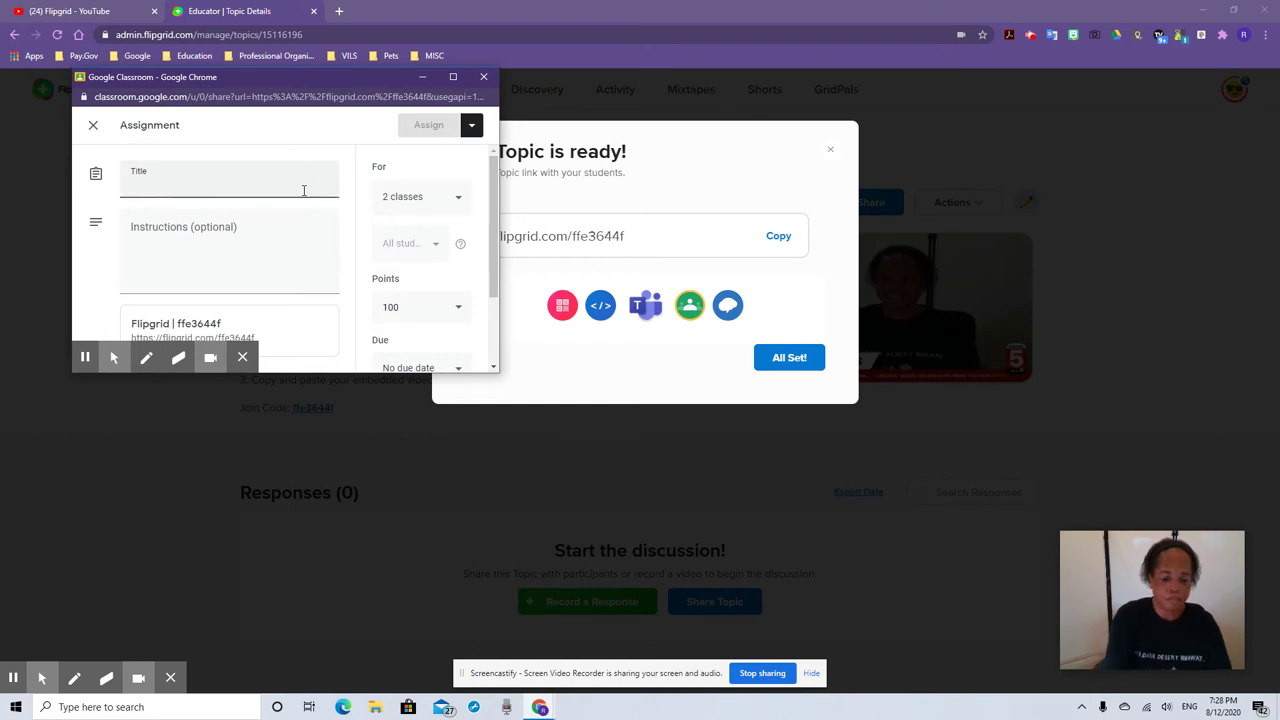
text(Introduce Yourself)
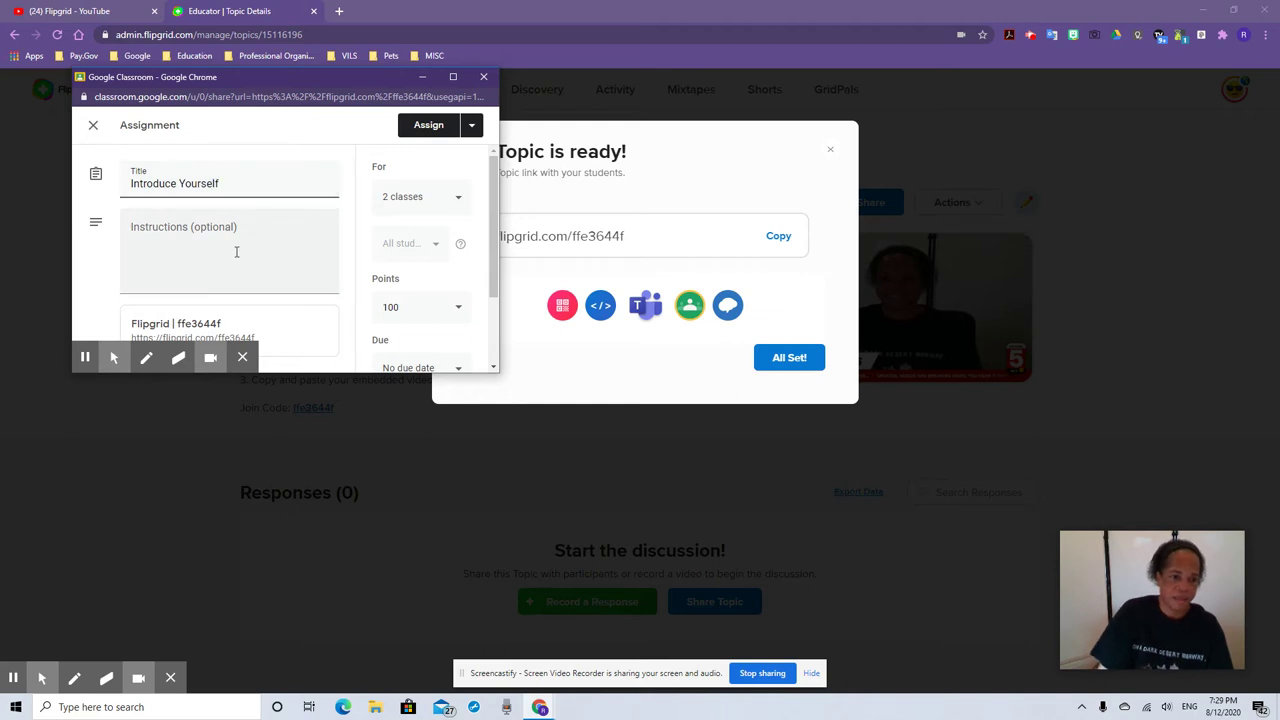
click(229, 258)
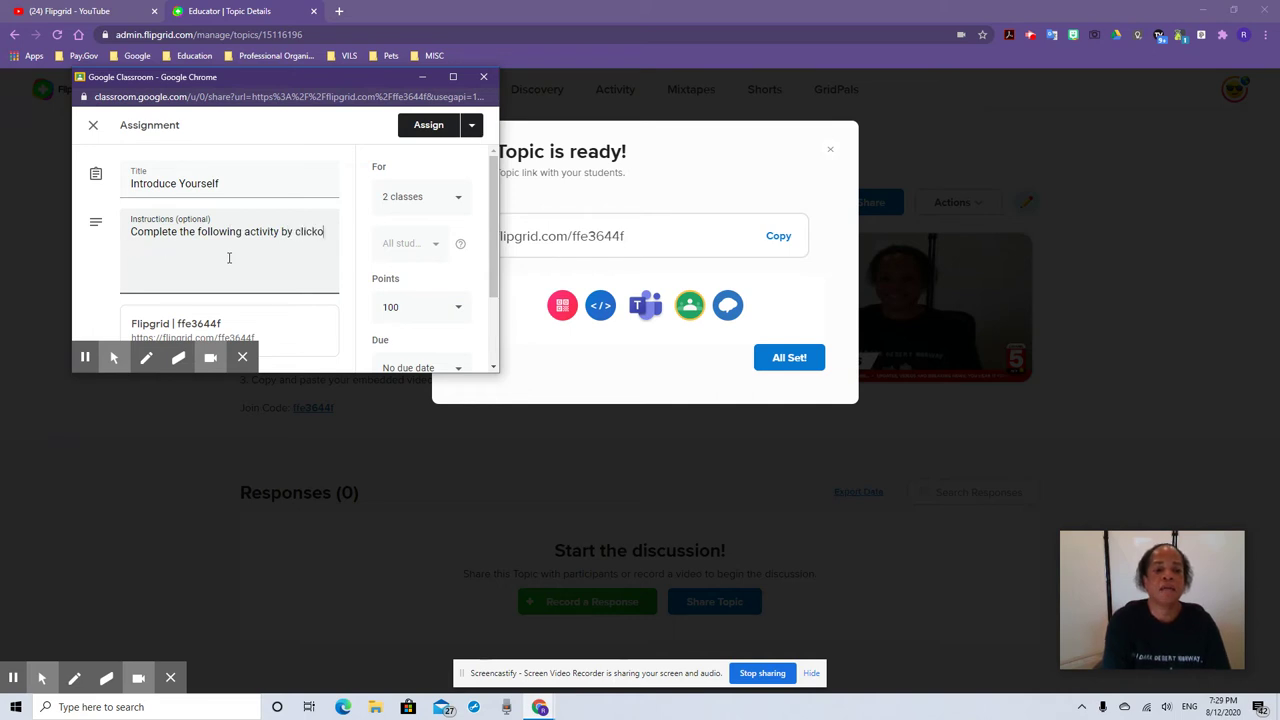
text(g on the Flipgrid code below.)
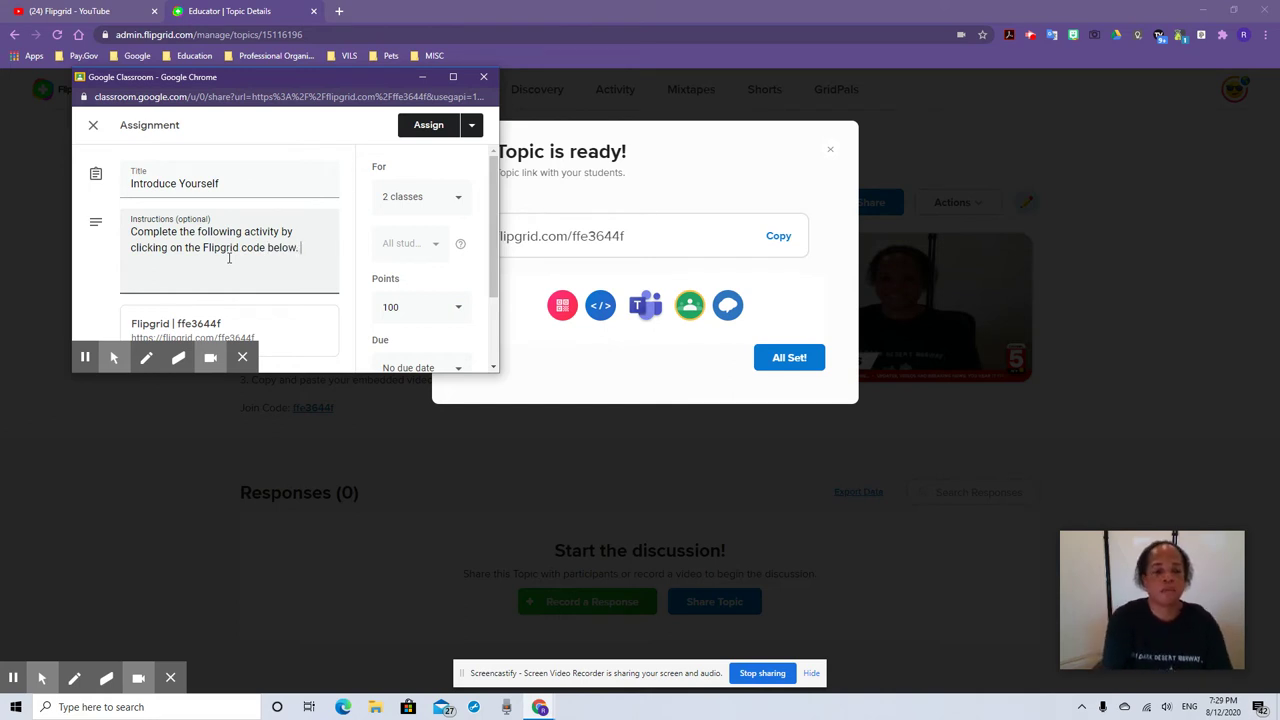
text(se follow the rubric.)
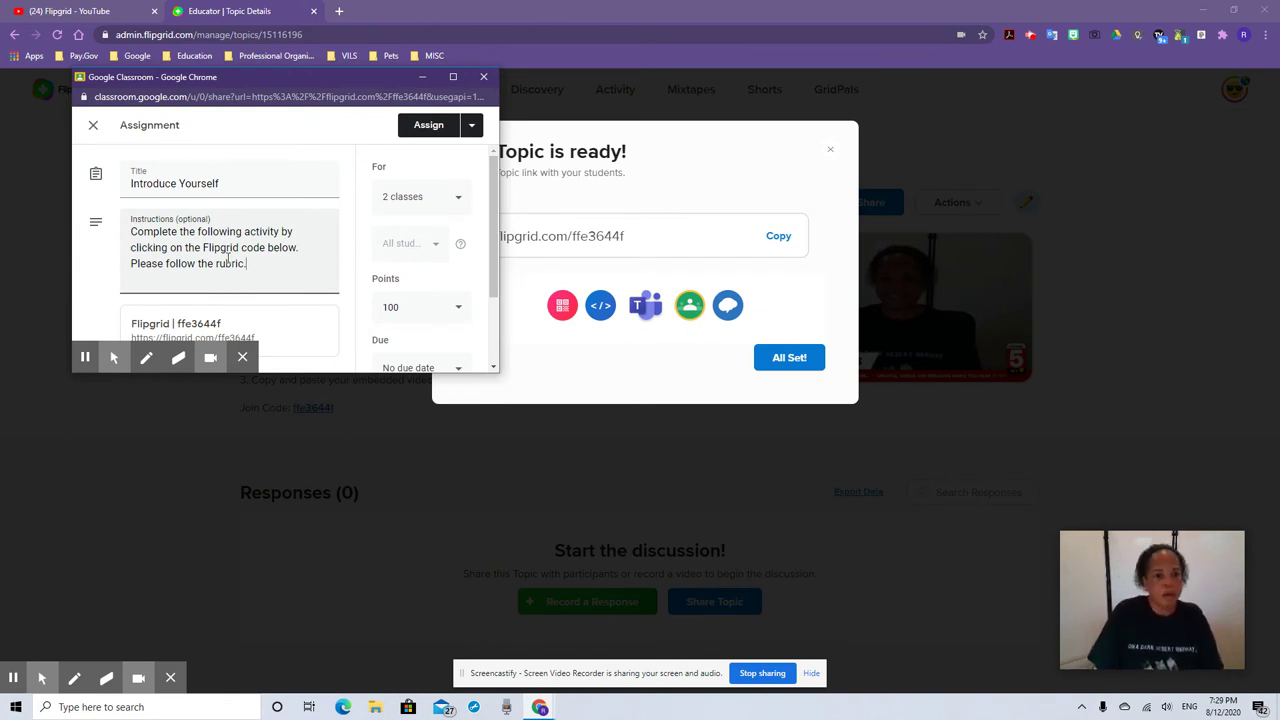
Set the assignment due date to Aug 17 at 11:59 PM
scroll(406, 224, down, 1)
scroll(418, 247, up, 1)
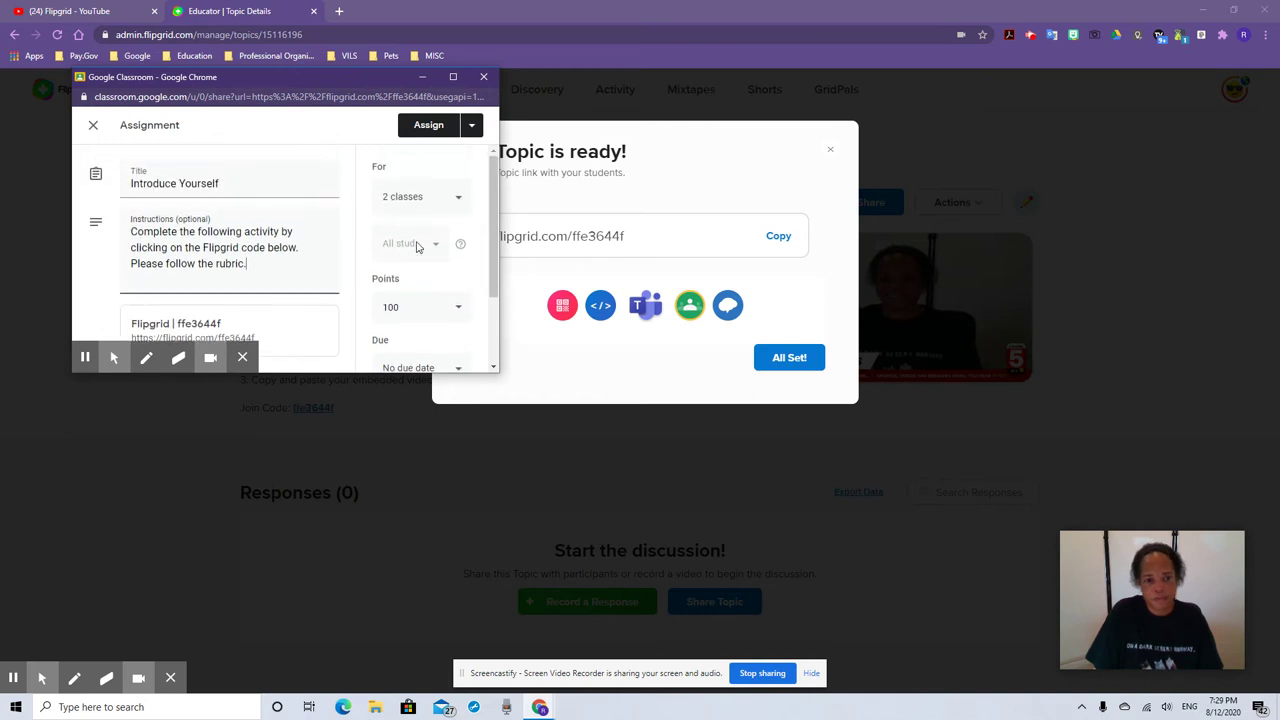
scroll(430, 267, down, 1)
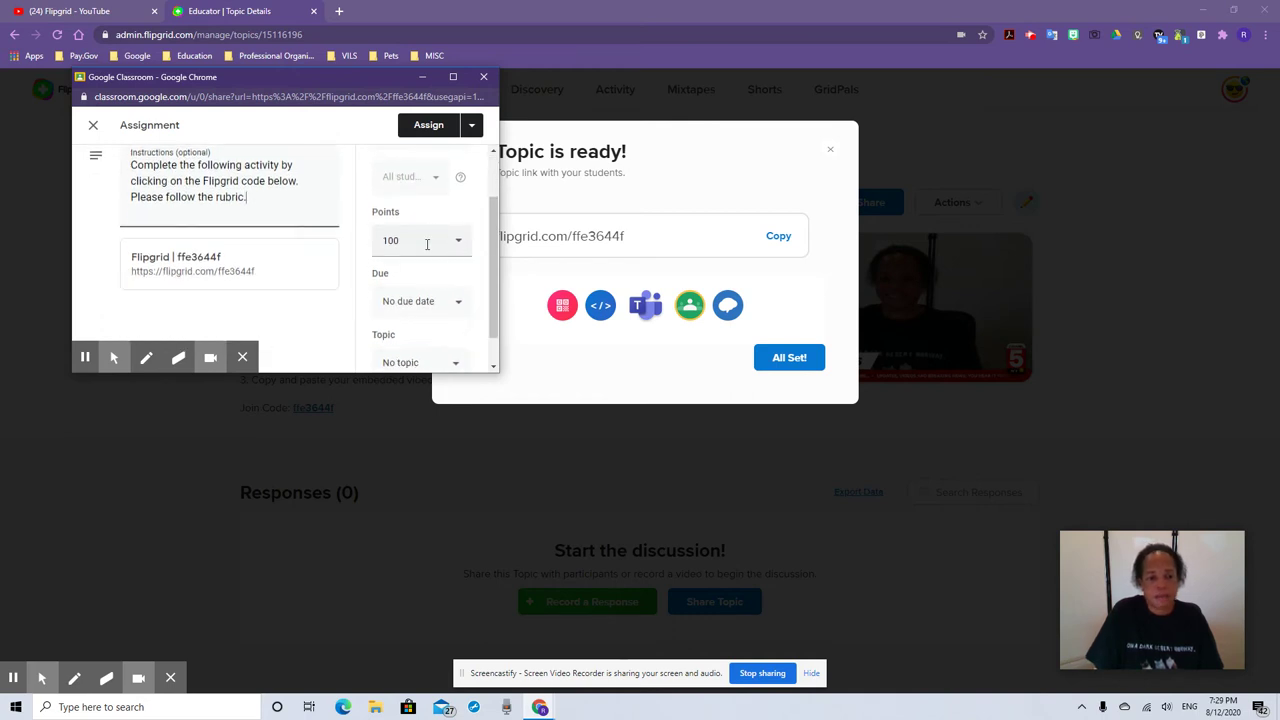
scroll(435, 255, down, 1)
click(457, 267)
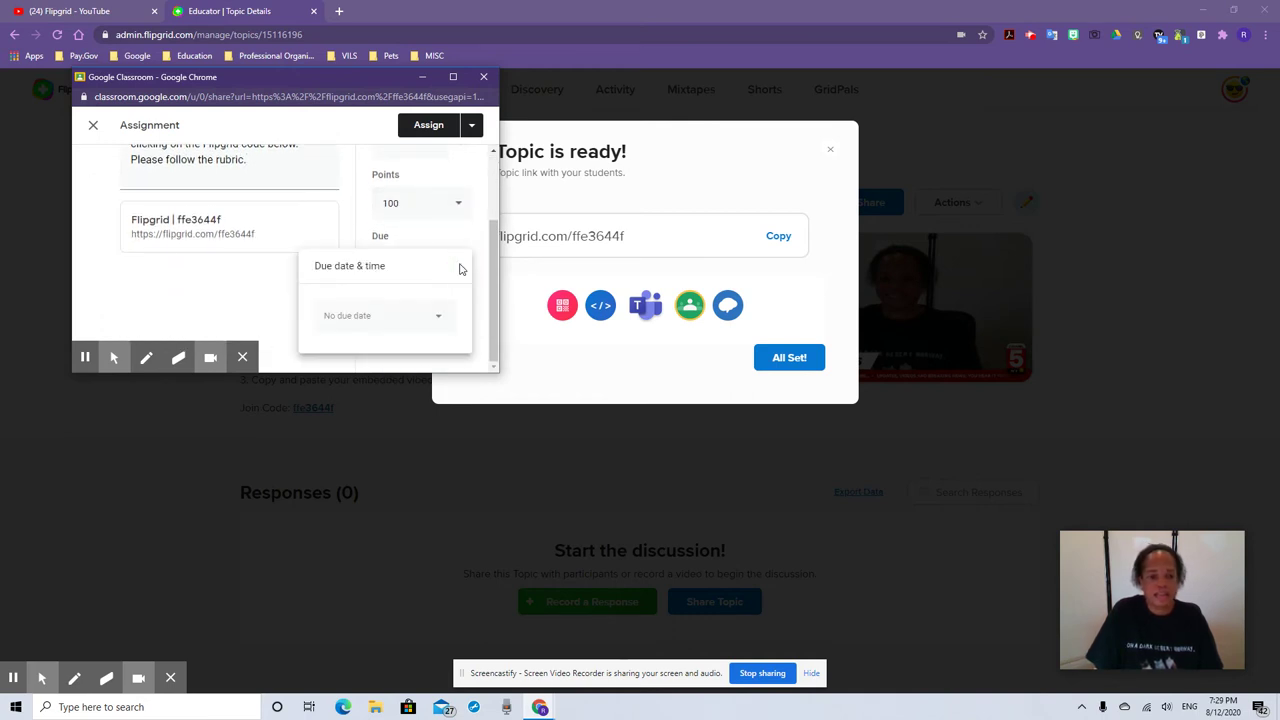
click(447, 320)
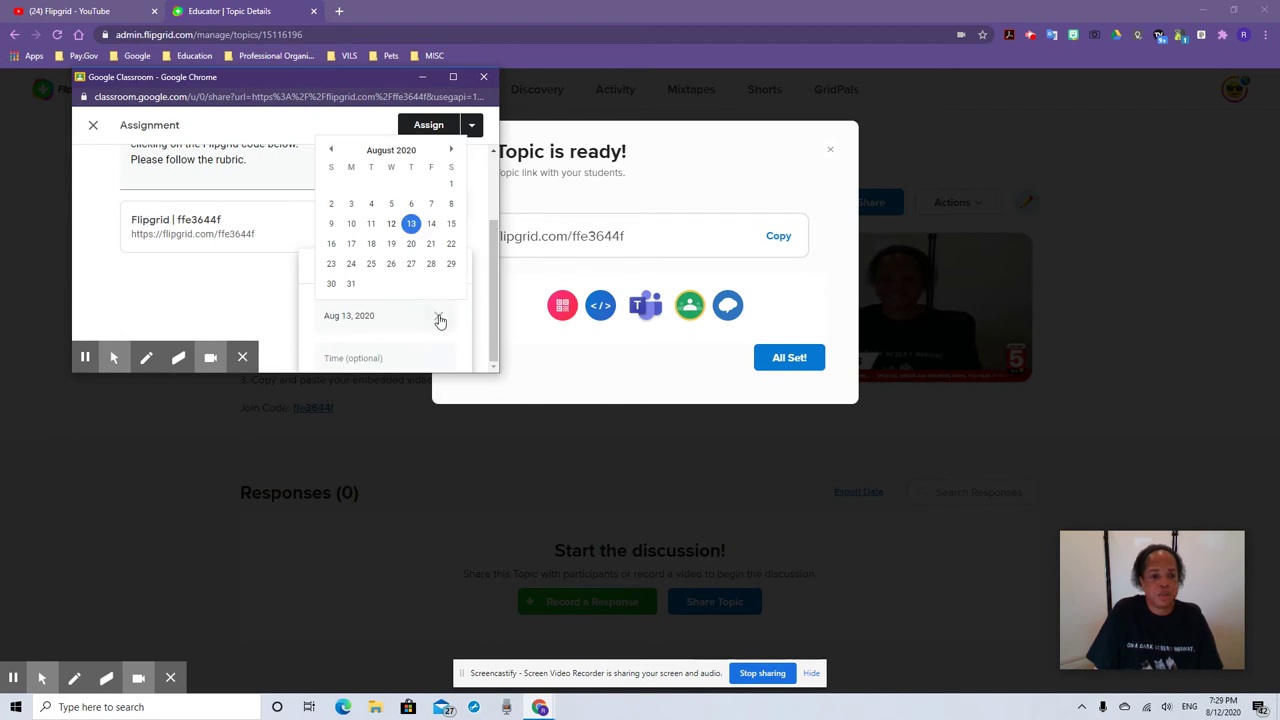
click(350, 244)
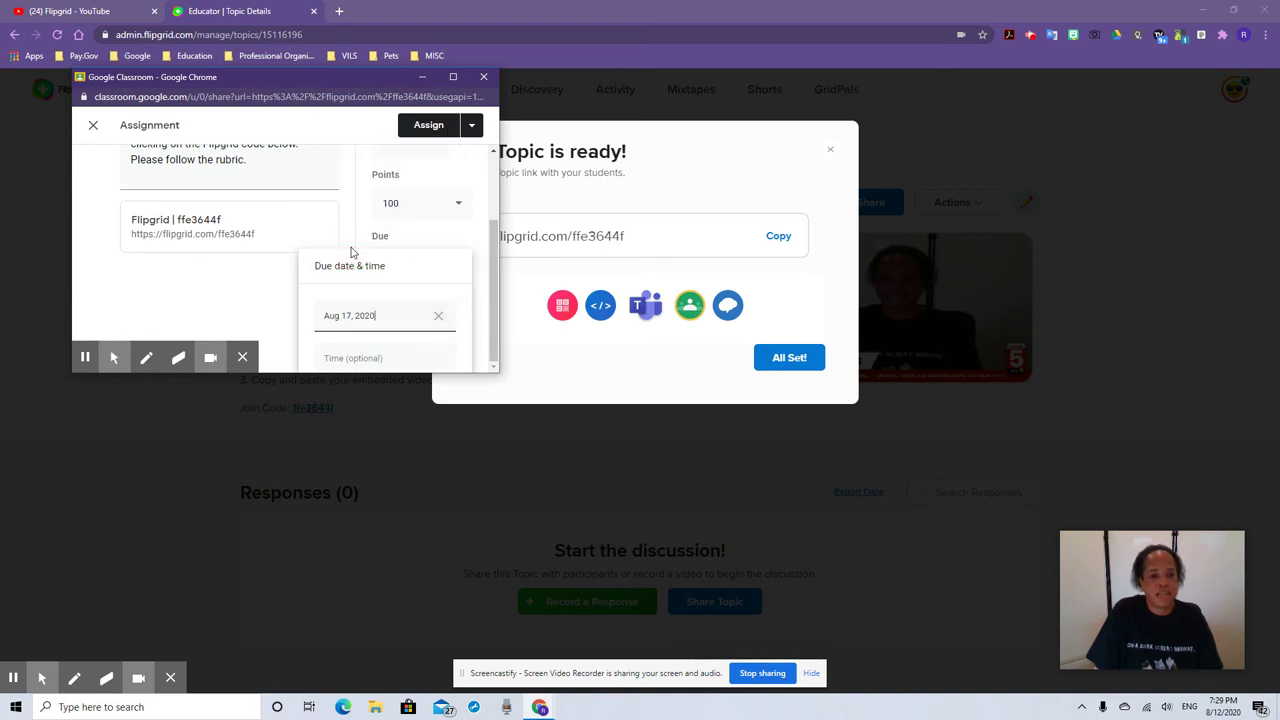
click(381, 356)
click(337, 304)
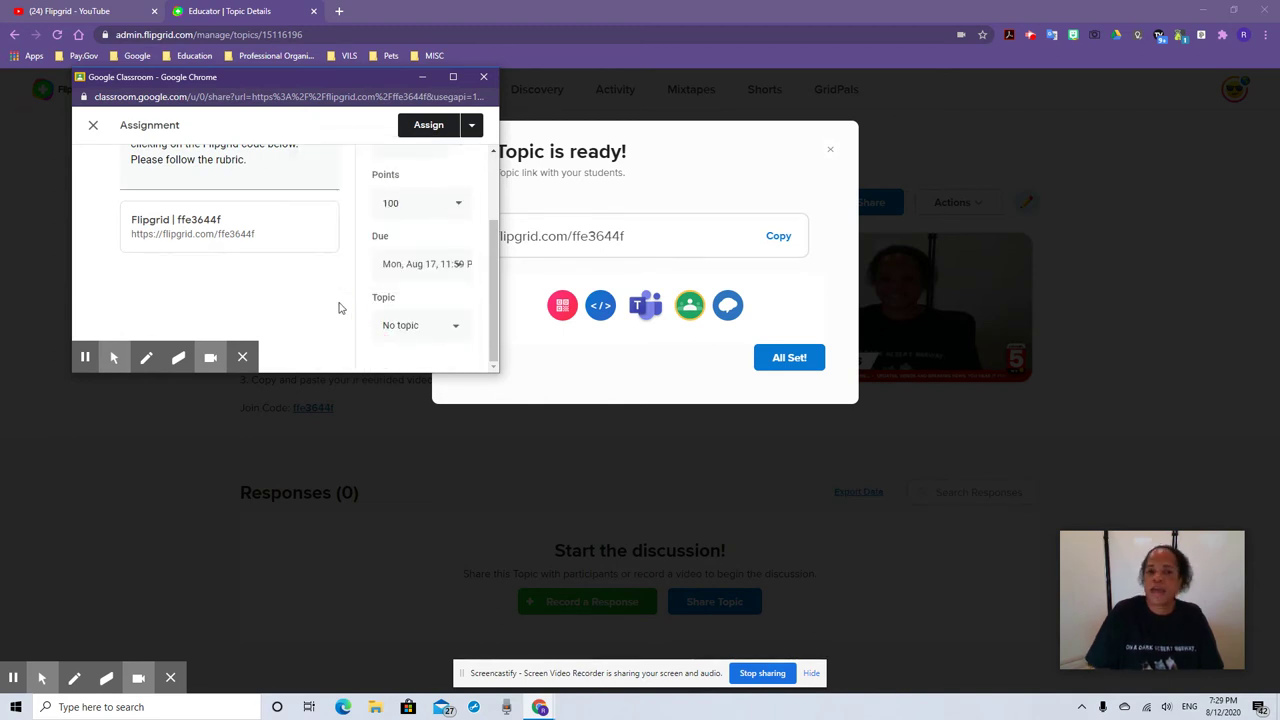
File the assignment under the Introduction topic and assign it
click(446, 340)
click(427, 338)
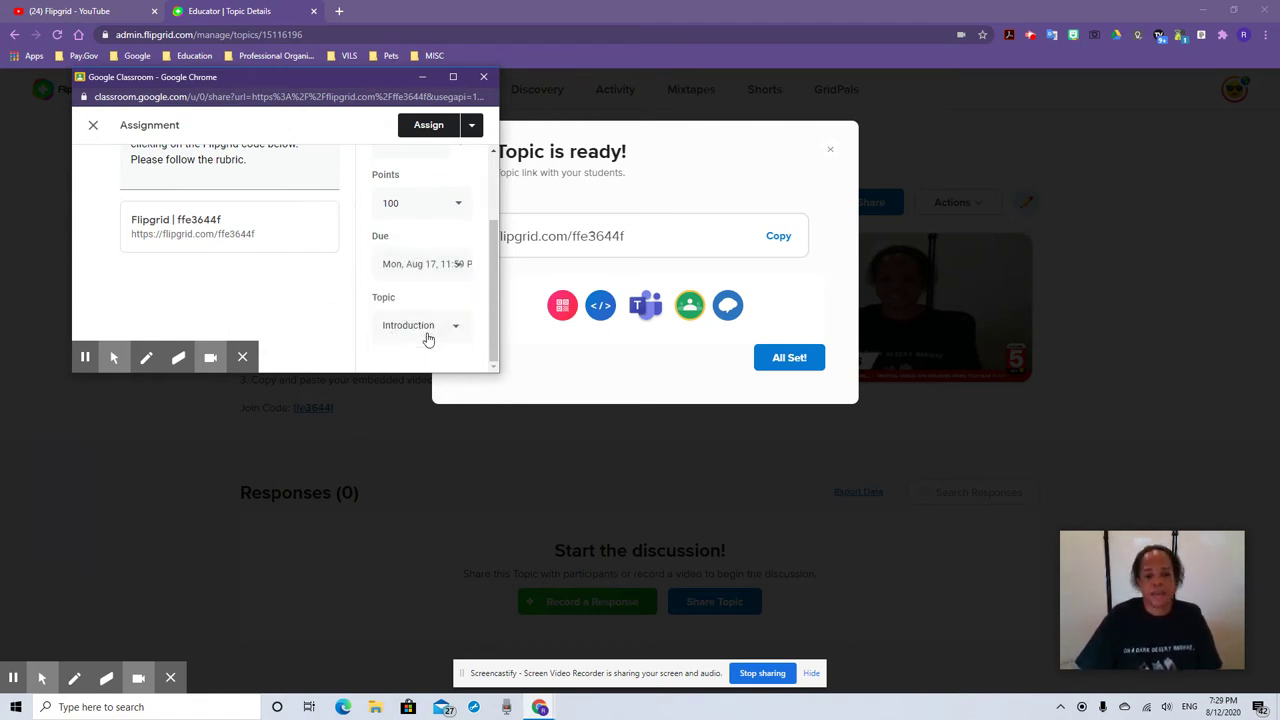
click(435, 128)
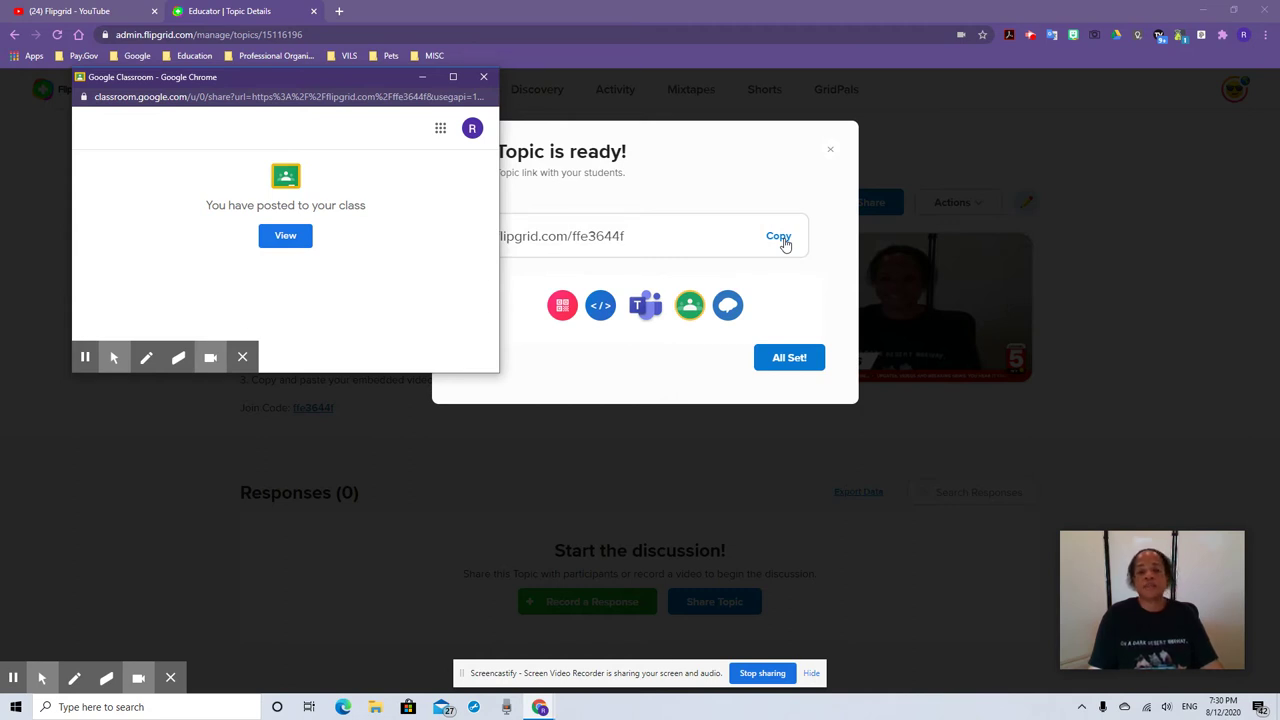
Open the Introduce Yourself post's Instructions and follow its Flipgrid link card
click(286, 236)
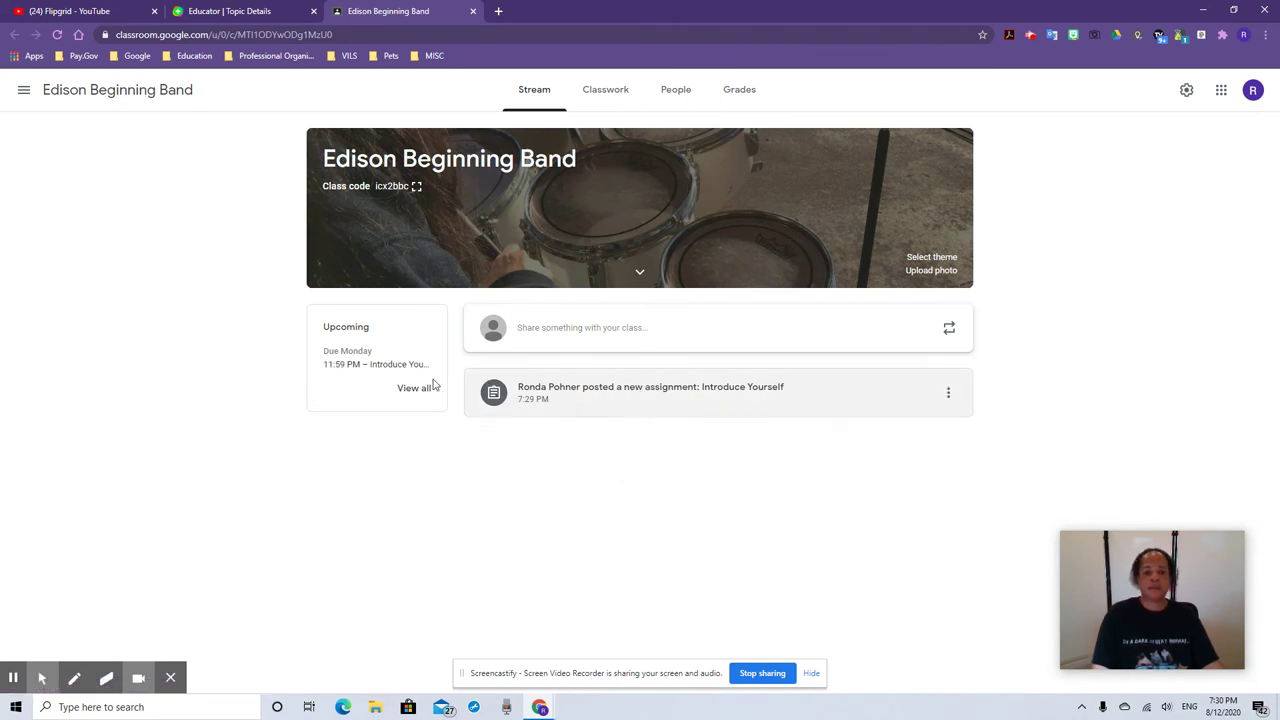
click(596, 392)
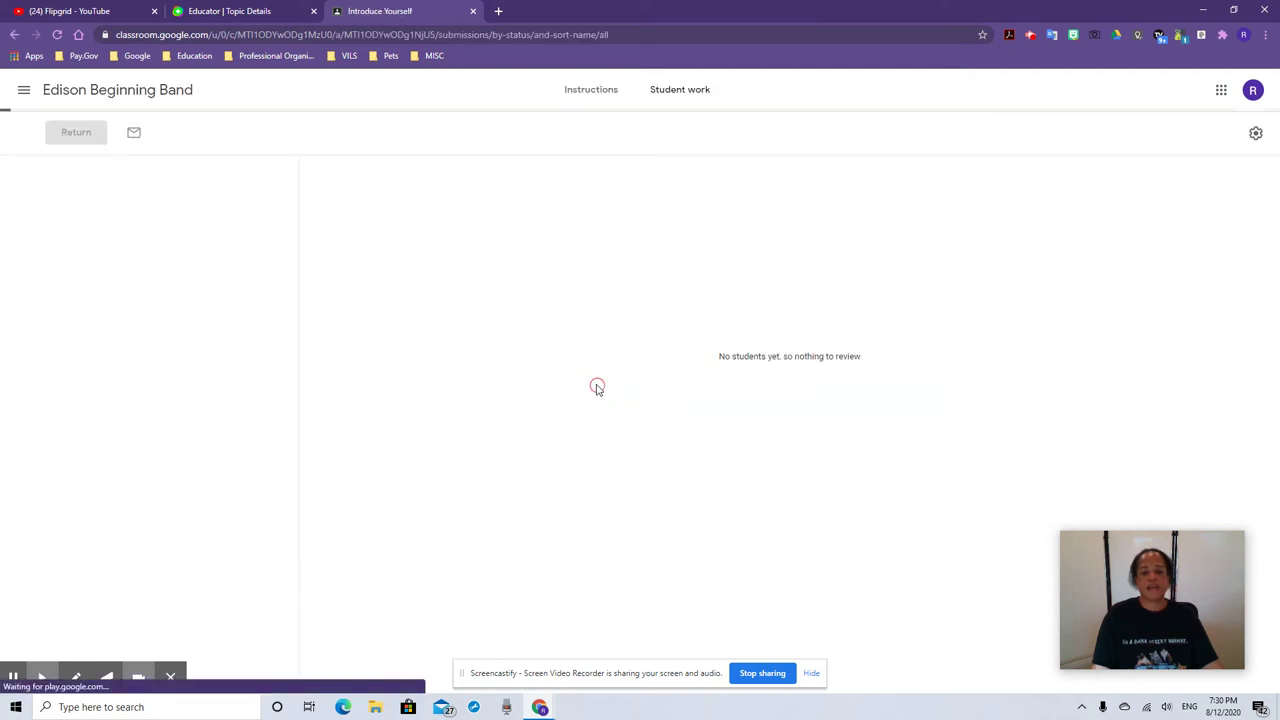
click(581, 96)
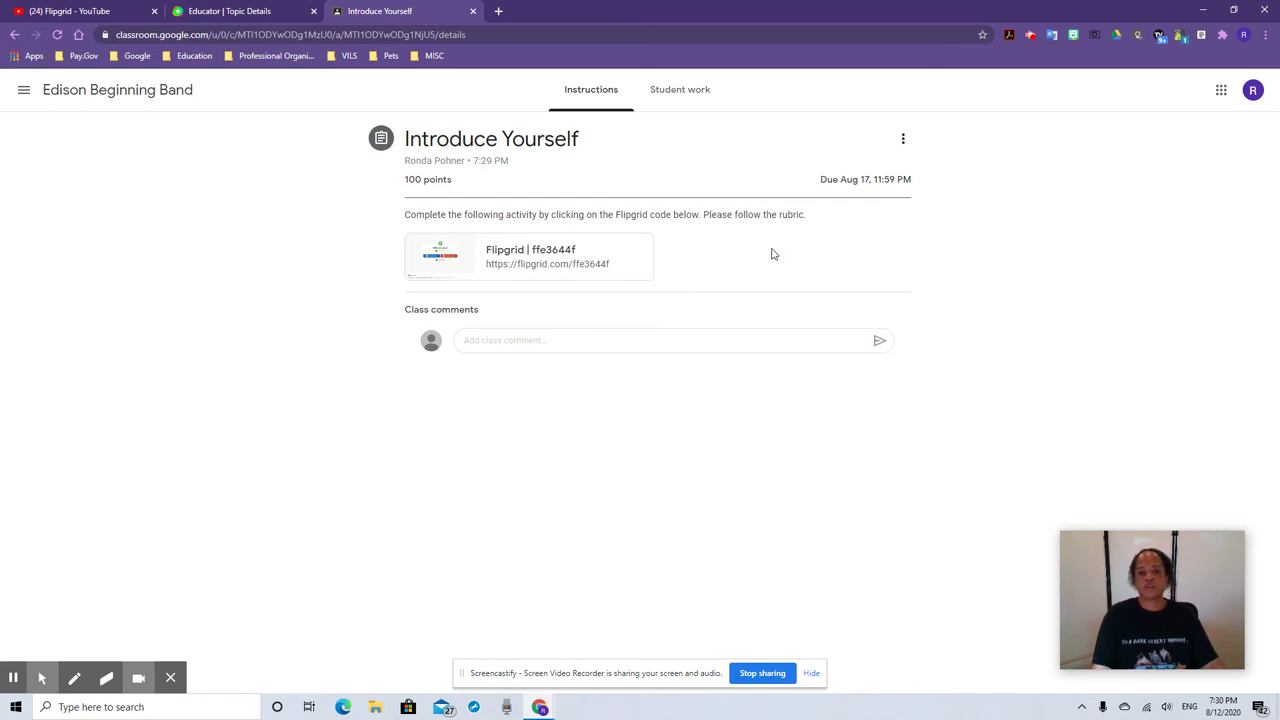
click(524, 254)
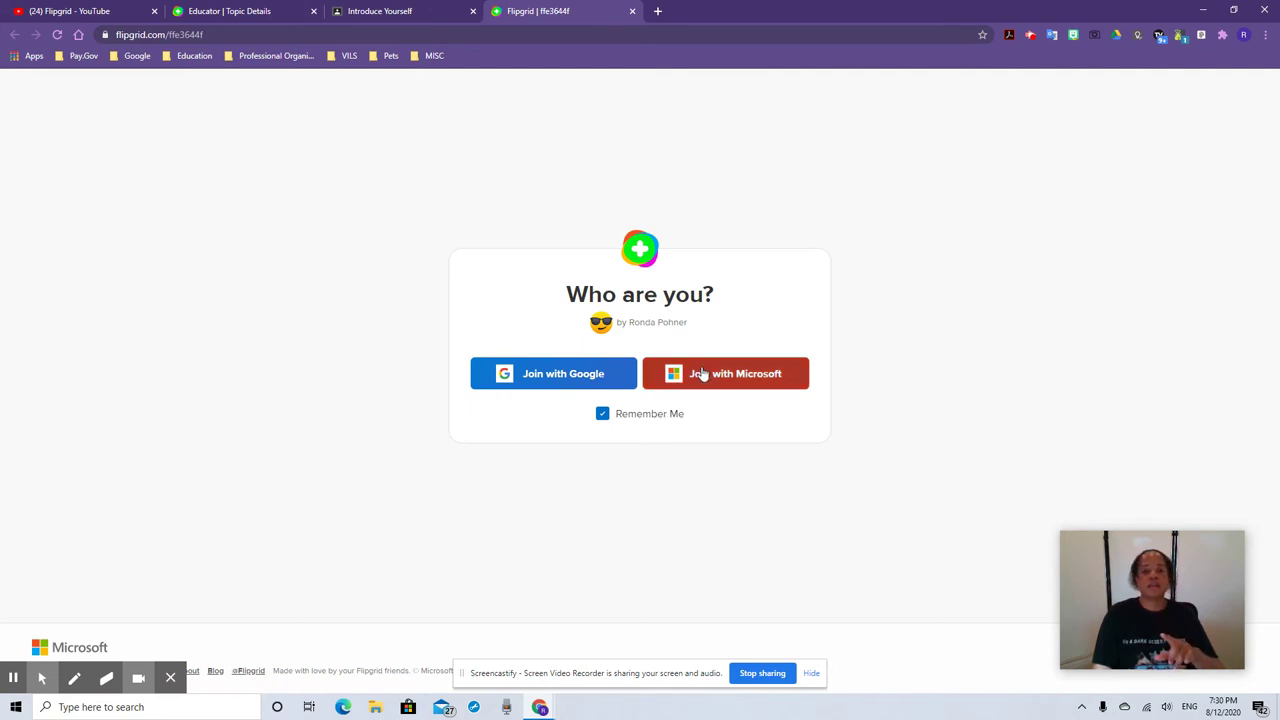
Join with a Microsoft account, watch the topic's intro video, and start a response
click(703, 373)
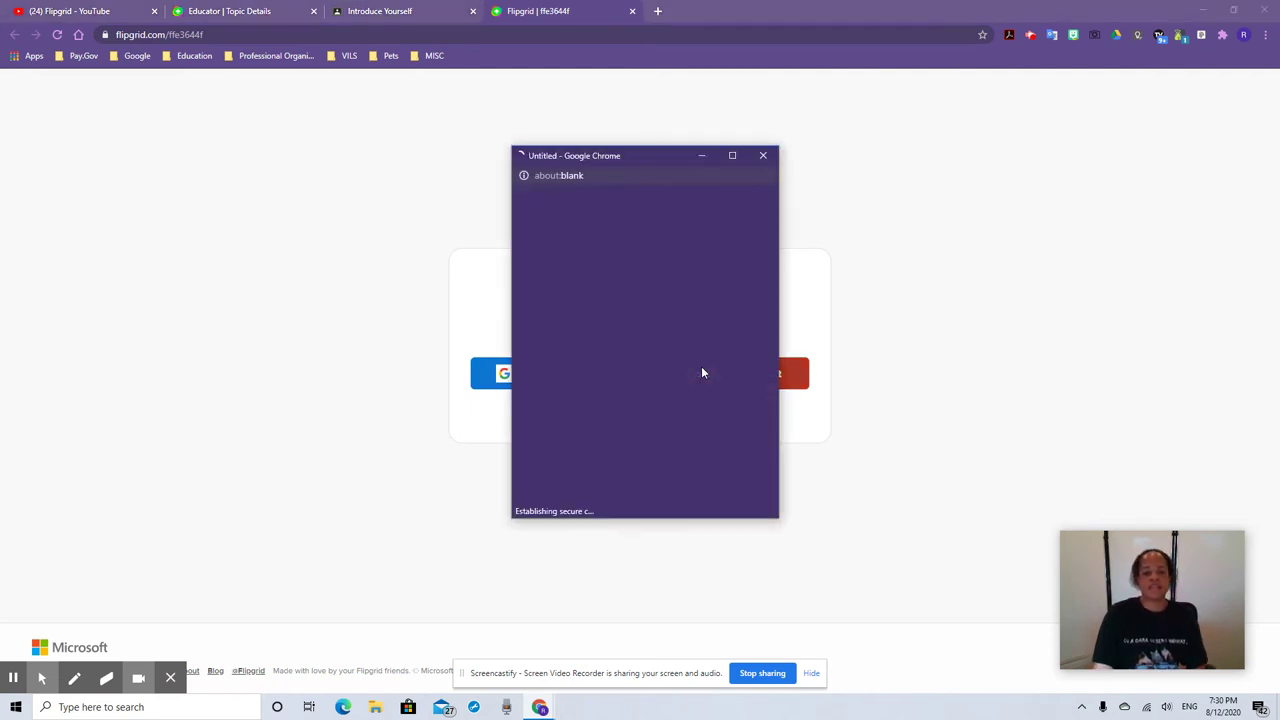
click(661, 281)
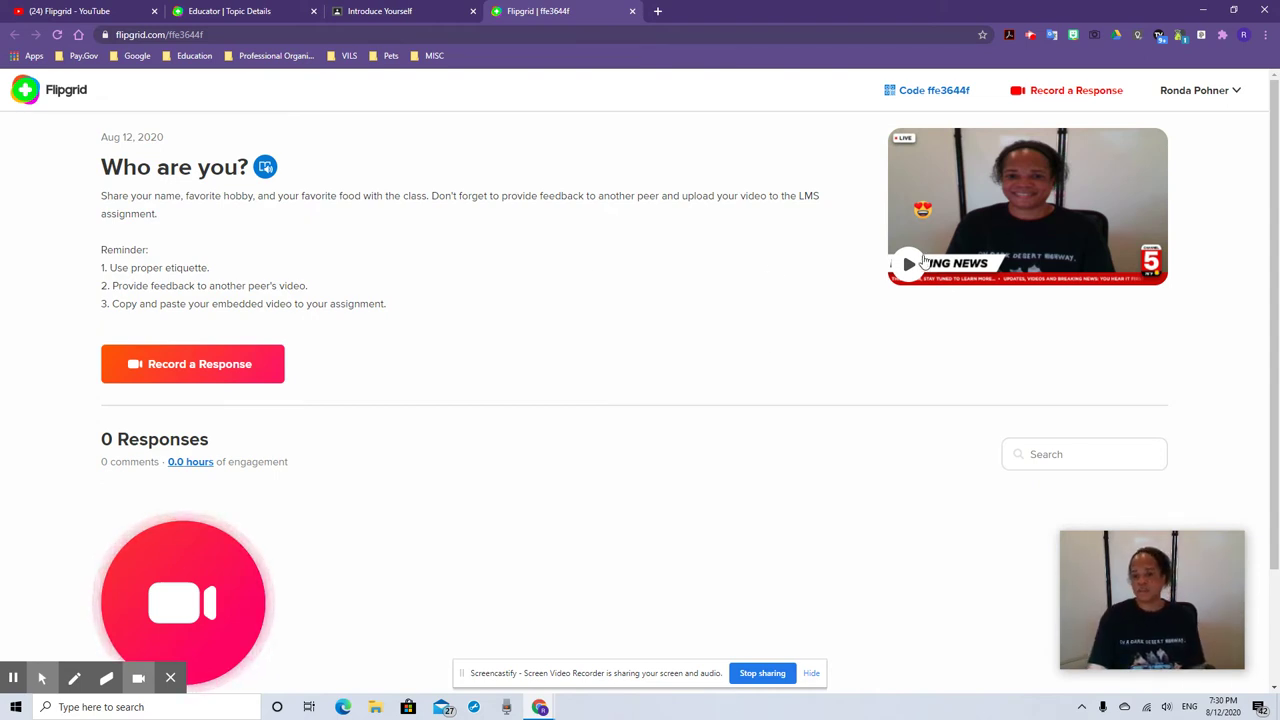
scroll(912, 245, down, 1)
click(909, 208)
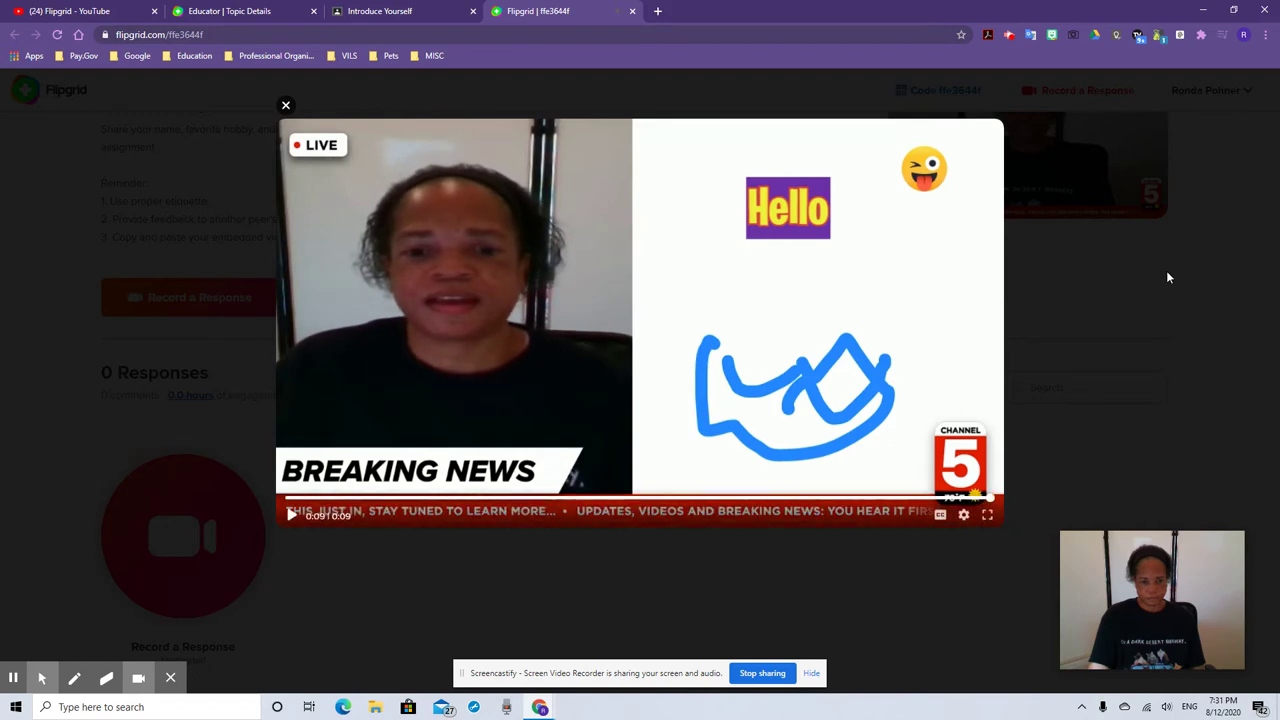
click(286, 106)
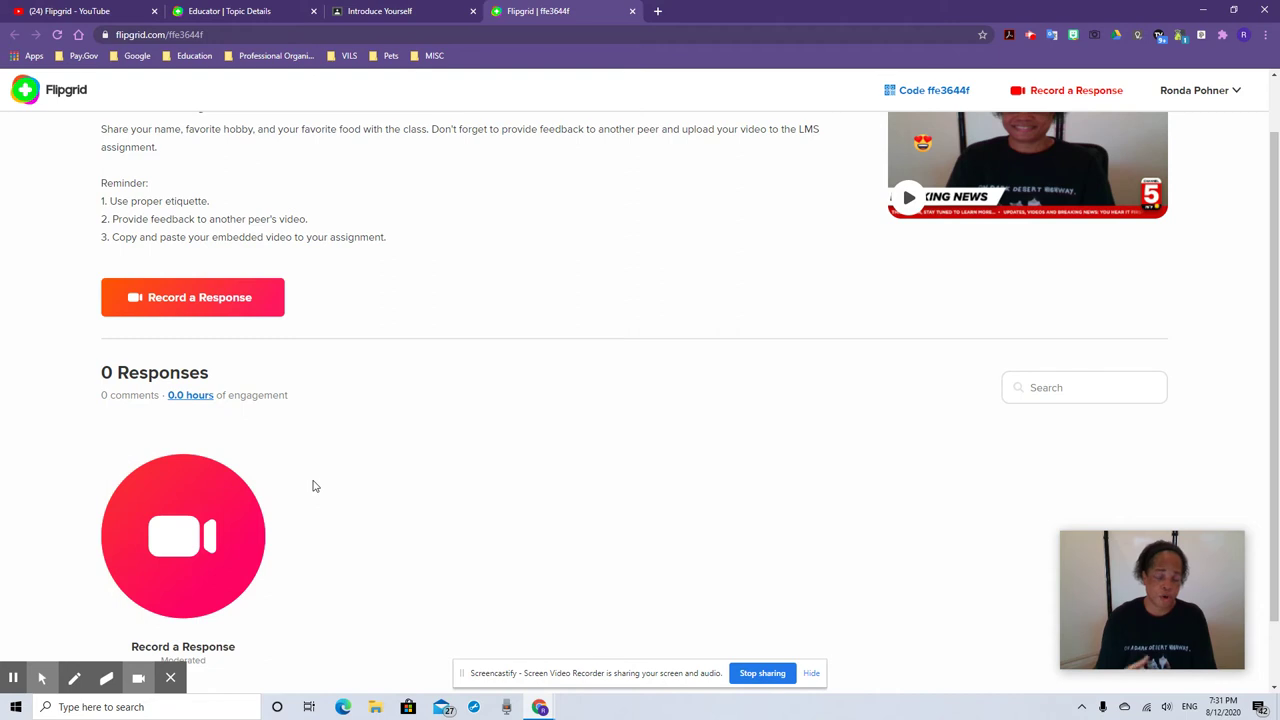
click(182, 532)
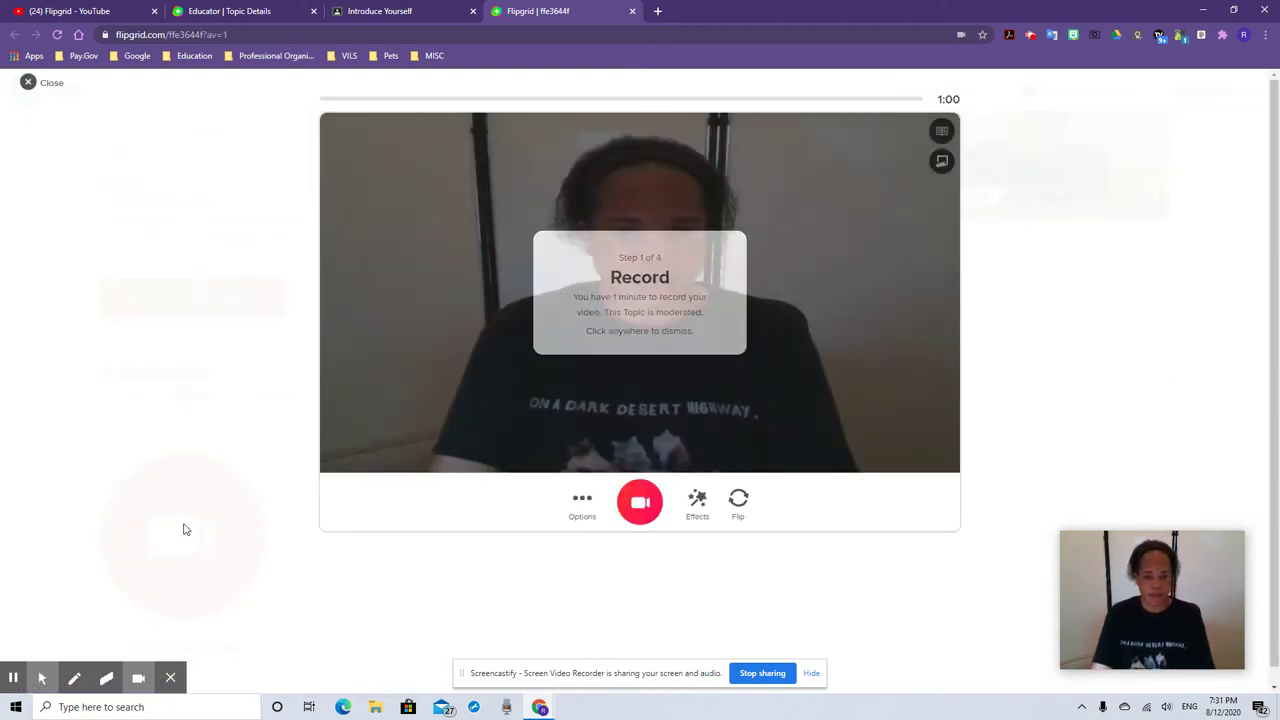
Dismiss the recording tip and read the 'Who are you?' topic prompt
click(731, 425)
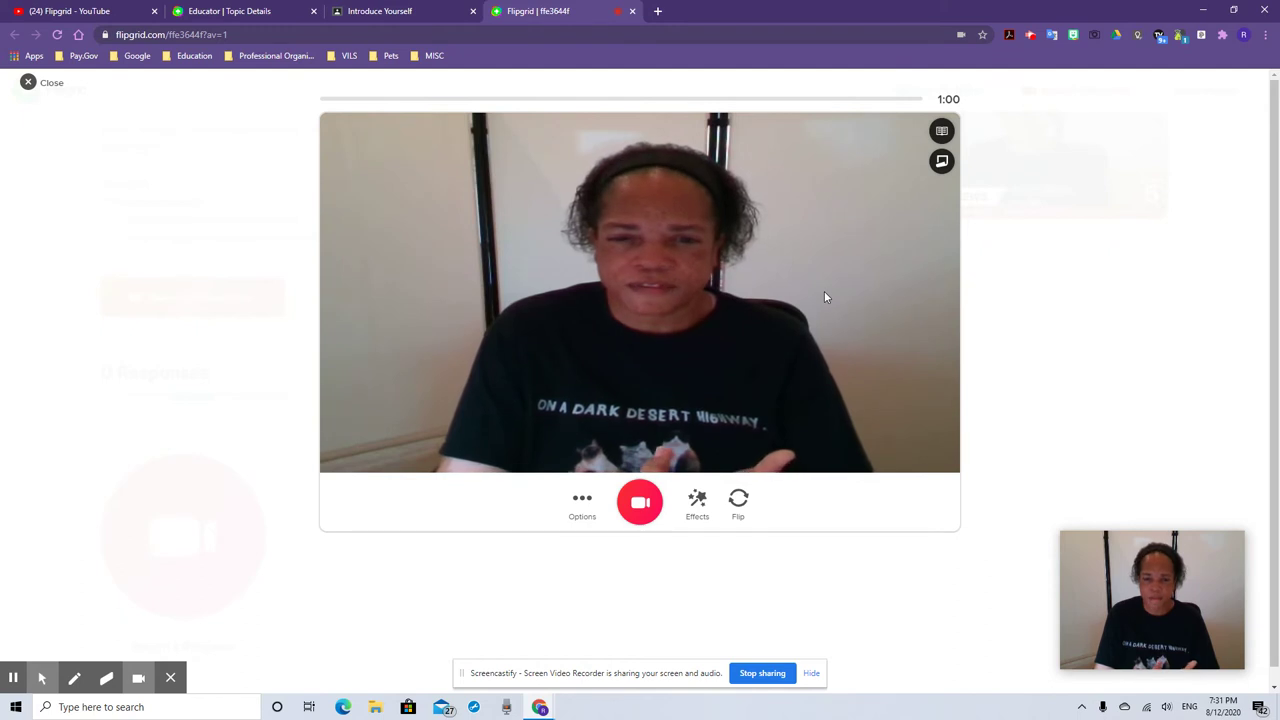
click(941, 130)
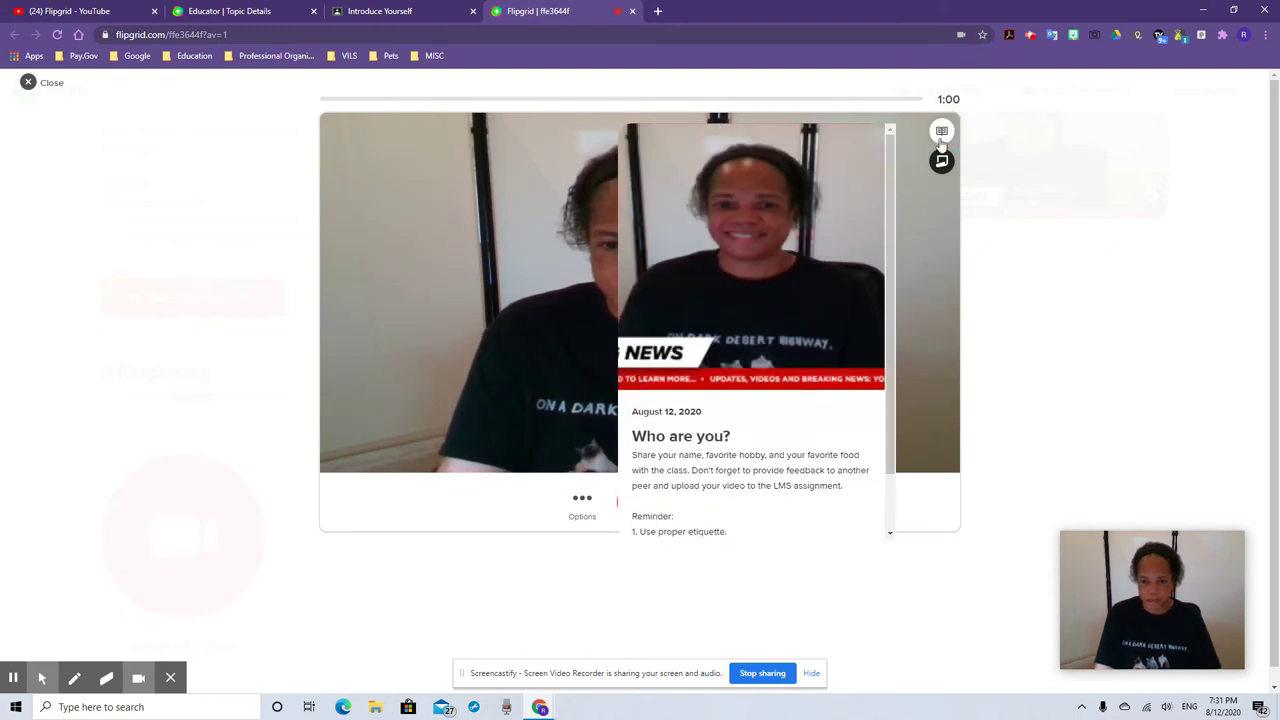
scroll(729, 480, down, 2)
scroll(727, 458, down, 1)
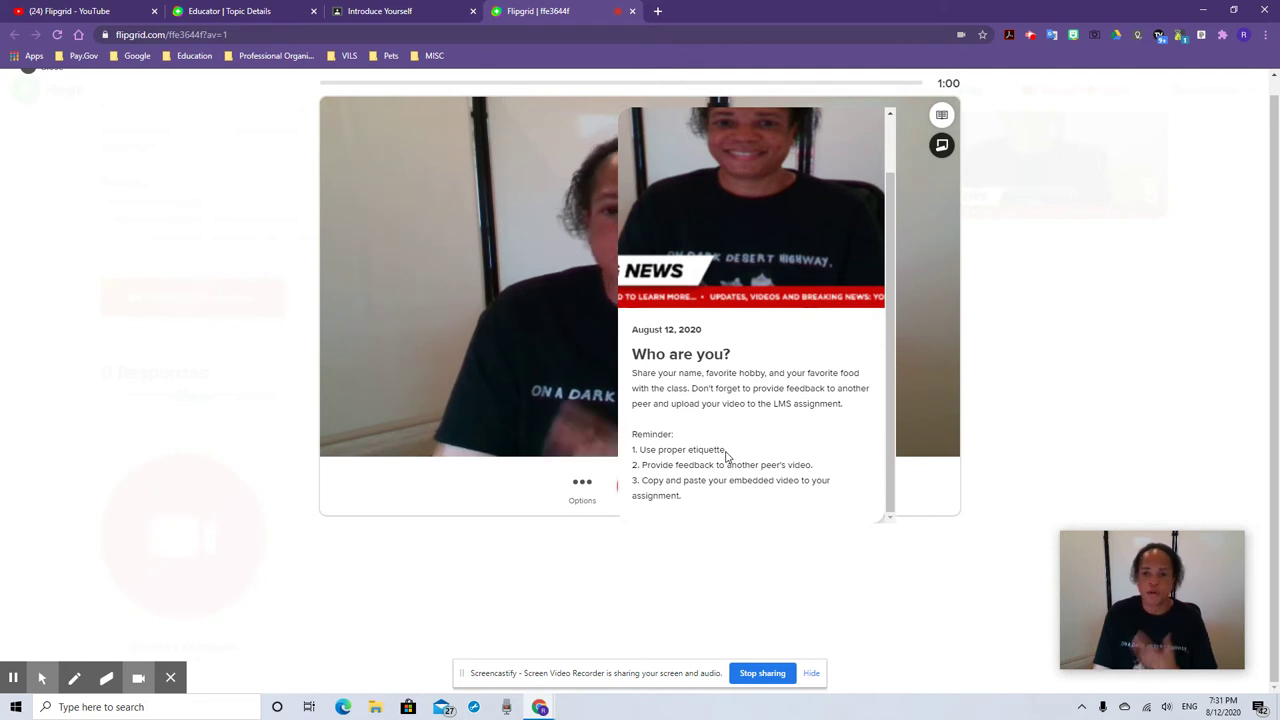
scroll(926, 252, up, 1)
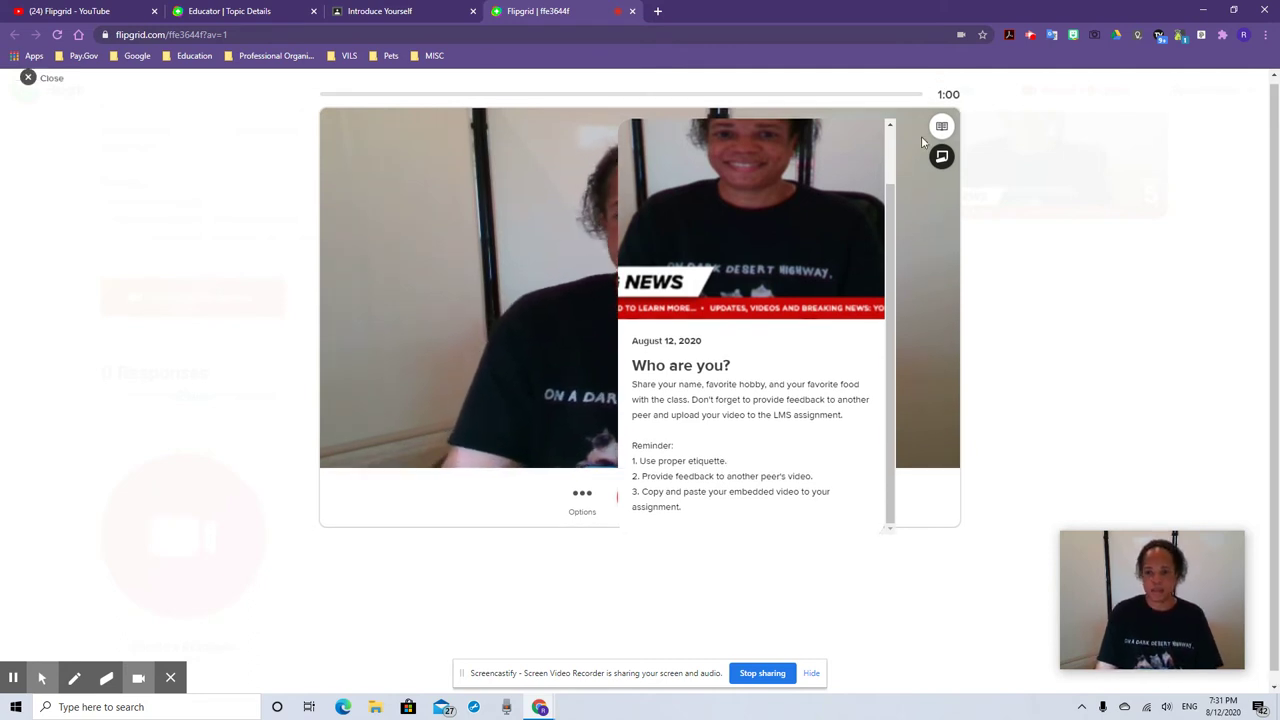
click(940, 126)
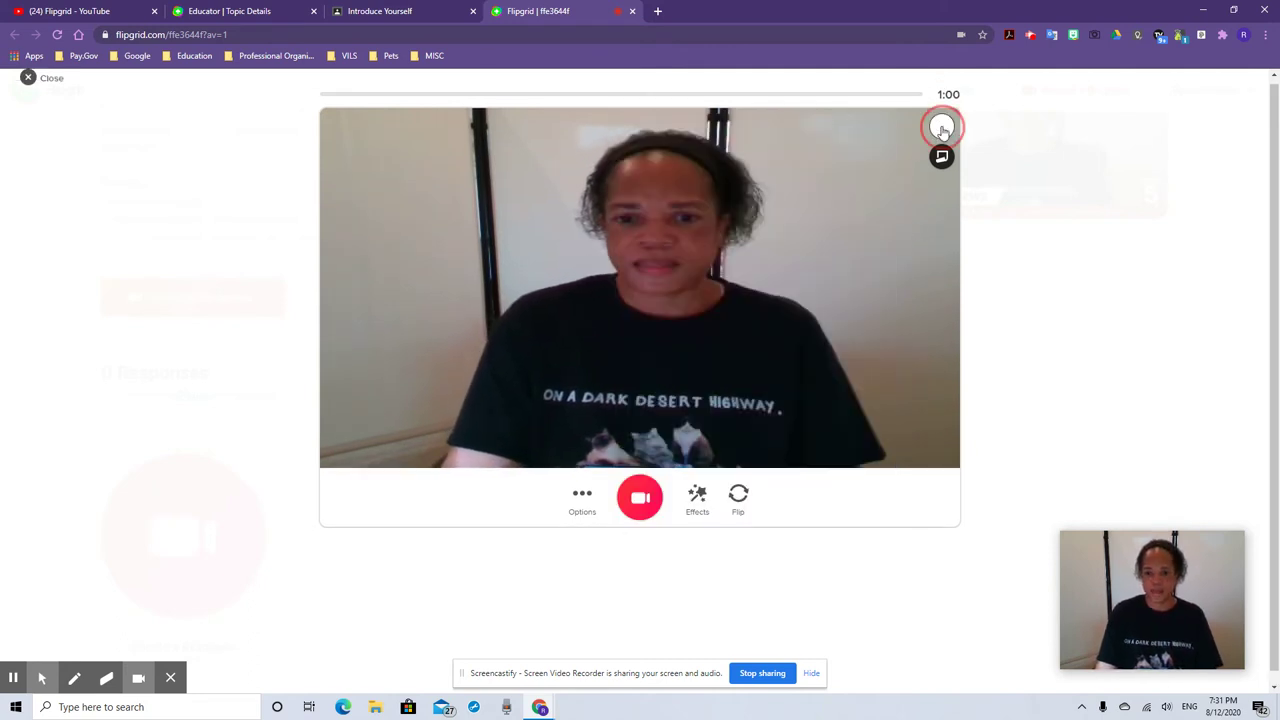
Record and pause a video response, then move through the review step
click(583, 503)
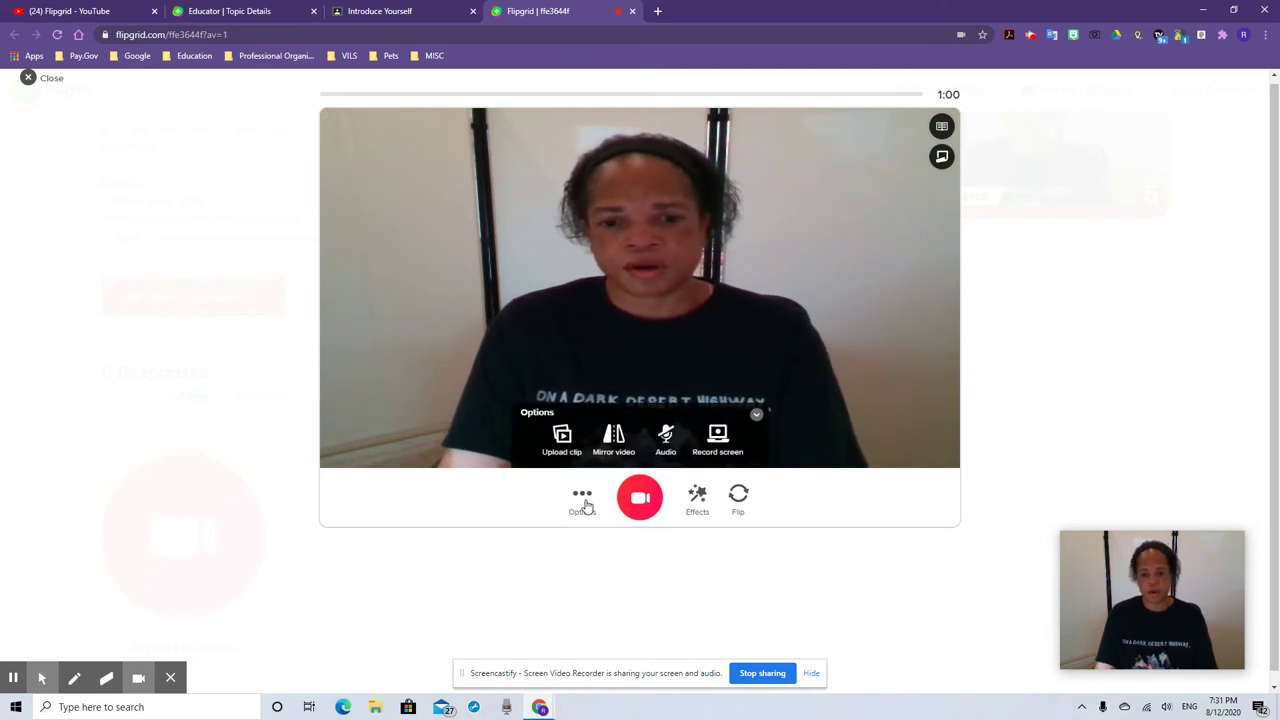
click(642, 499)
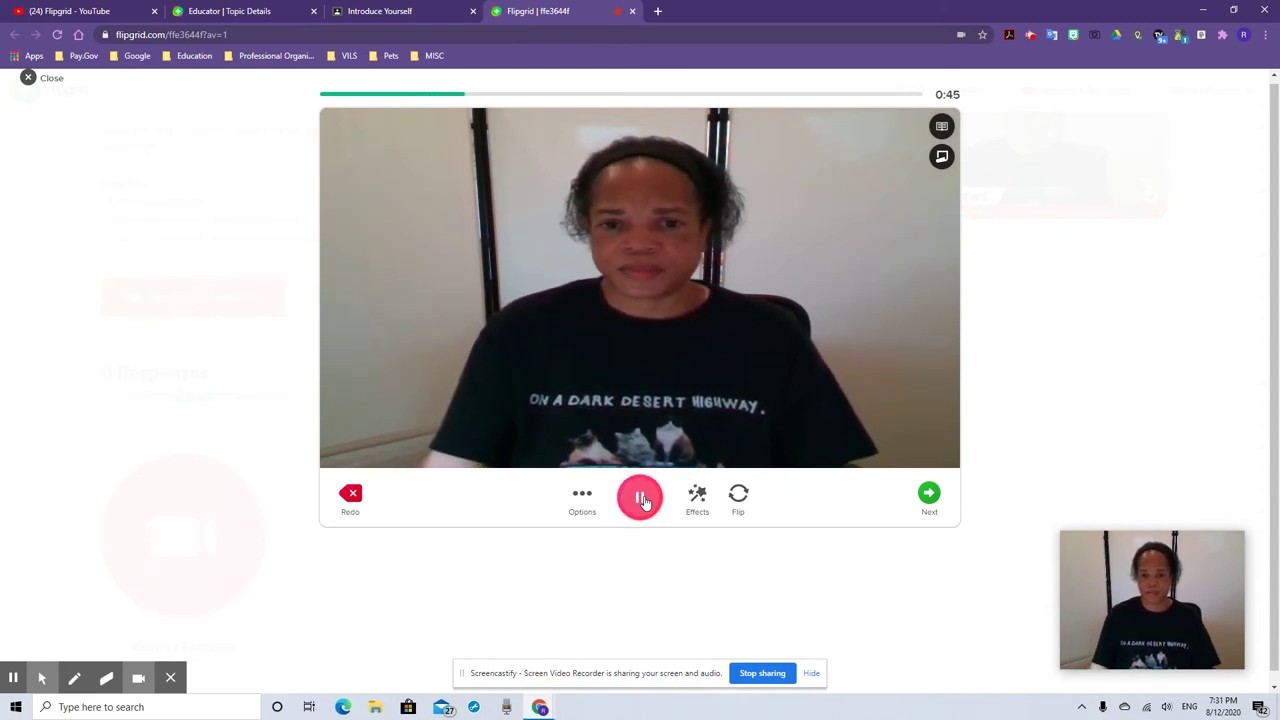
click(643, 500)
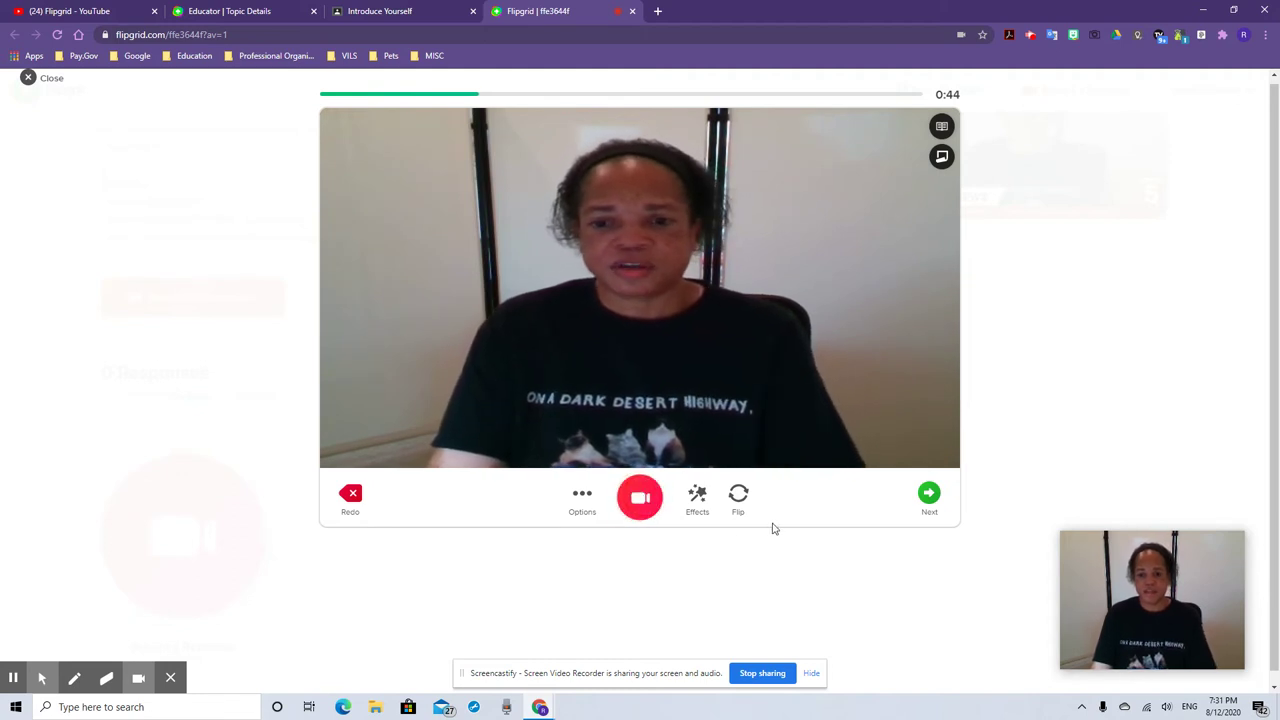
click(704, 502)
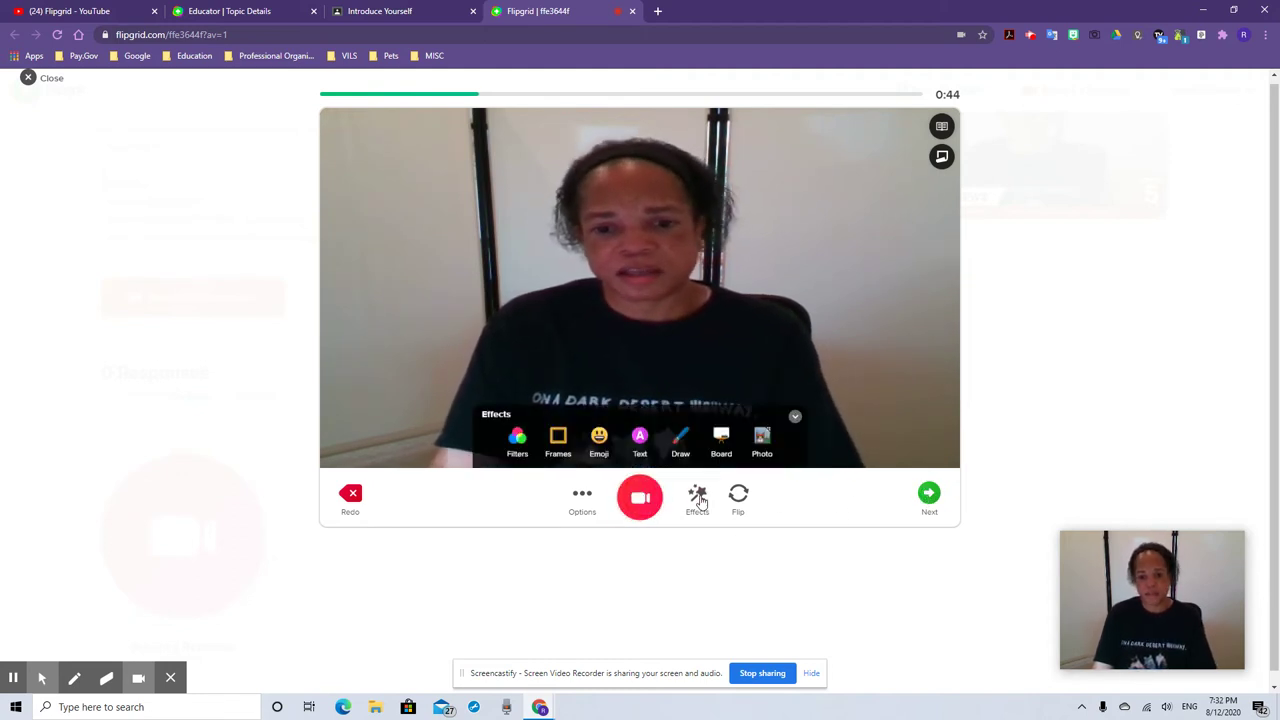
click(929, 494)
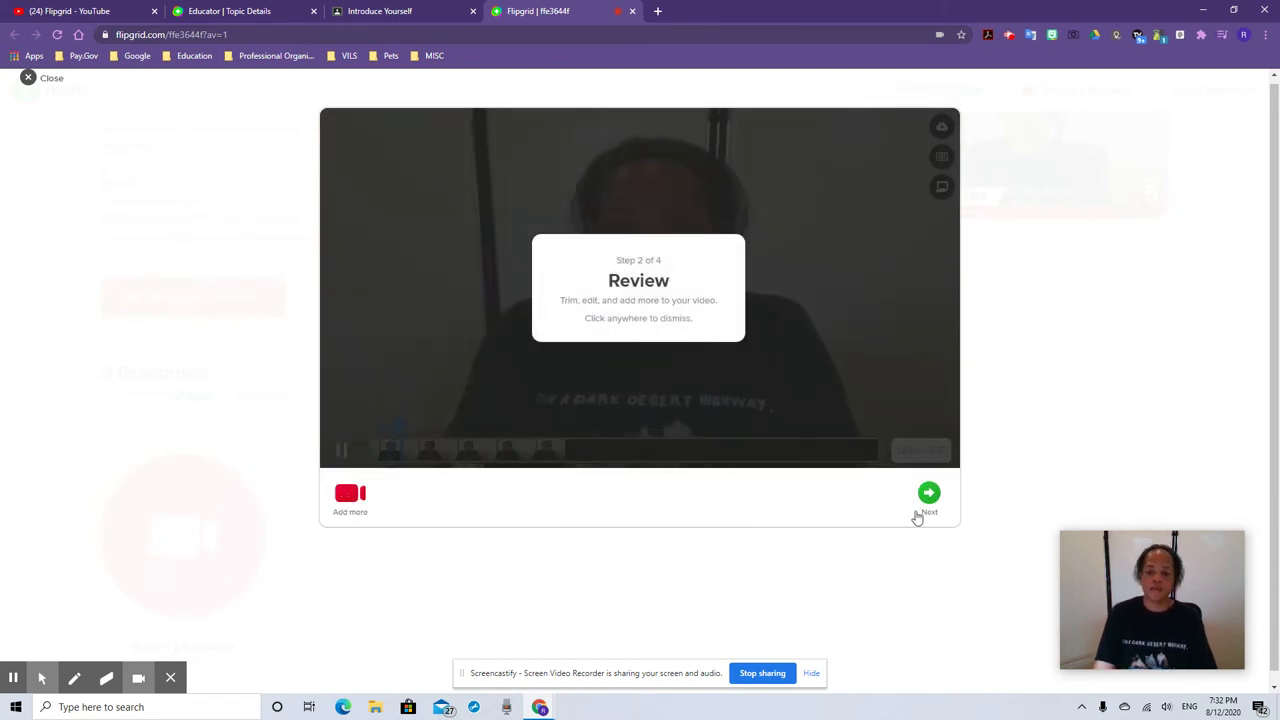
click(928, 494)
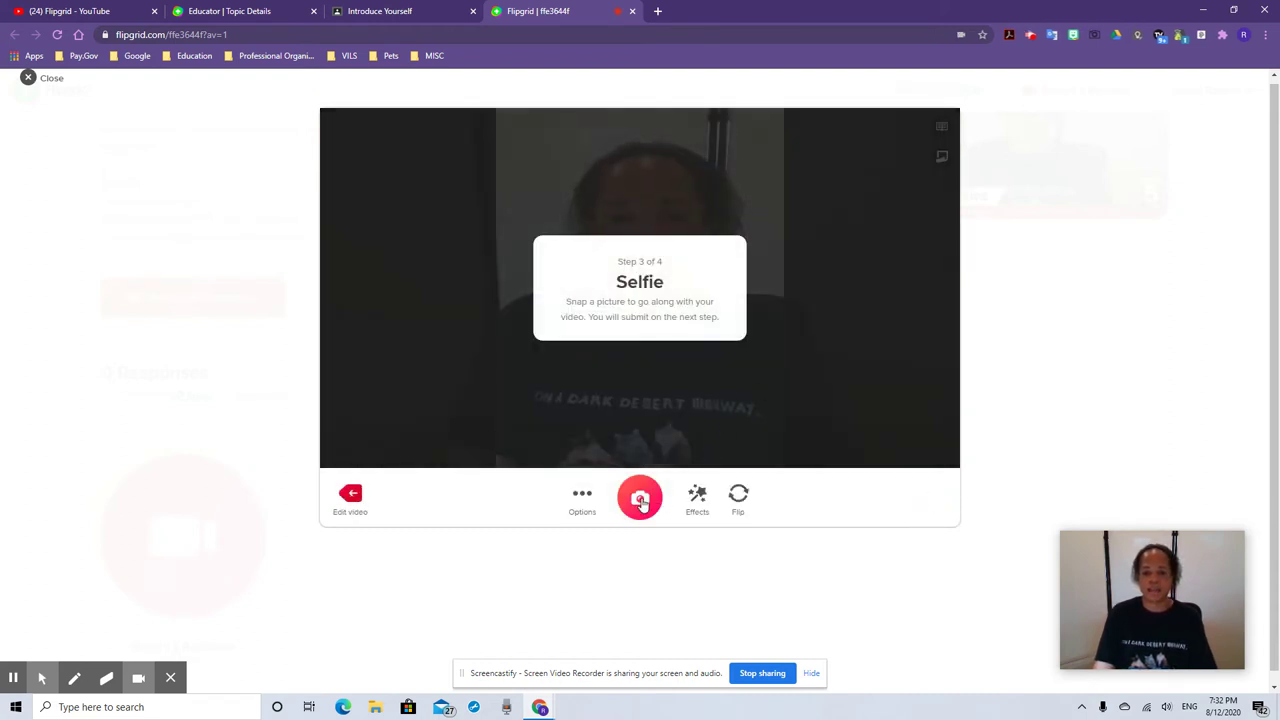
Take a selfie, retaking it once, and submit the response
click(640, 498)
click(350, 494)
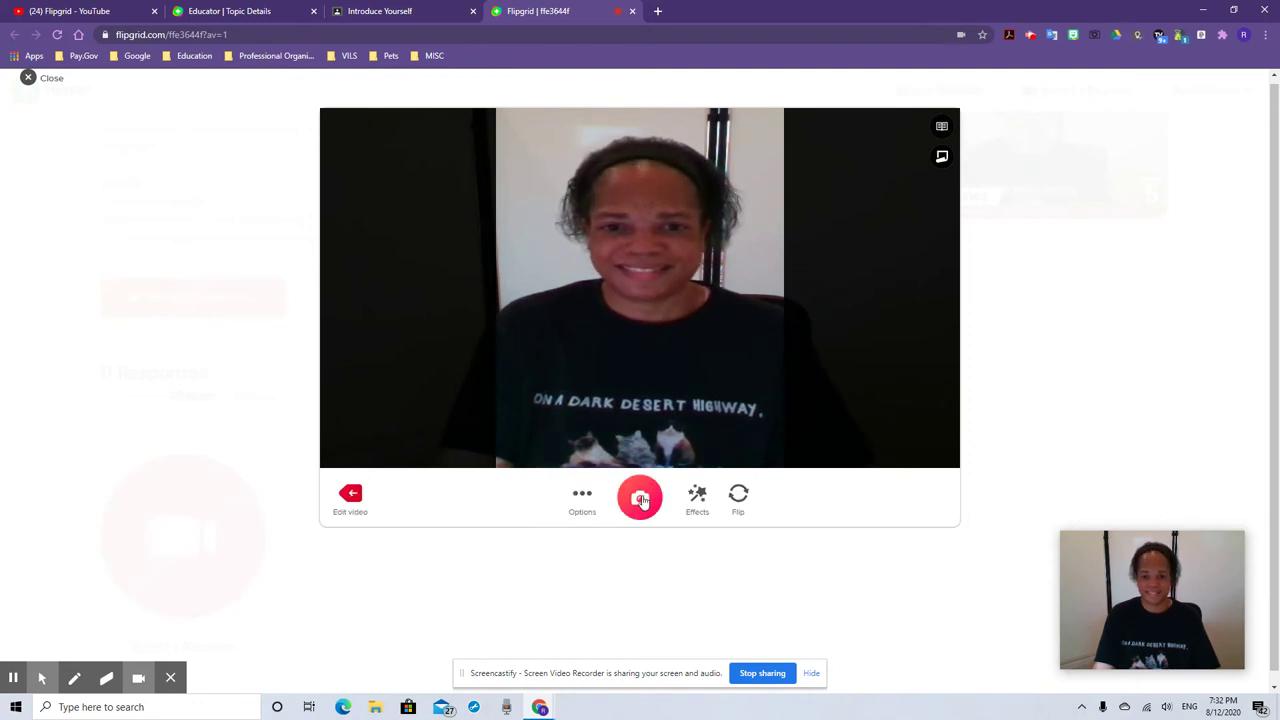
click(640, 498)
click(930, 494)
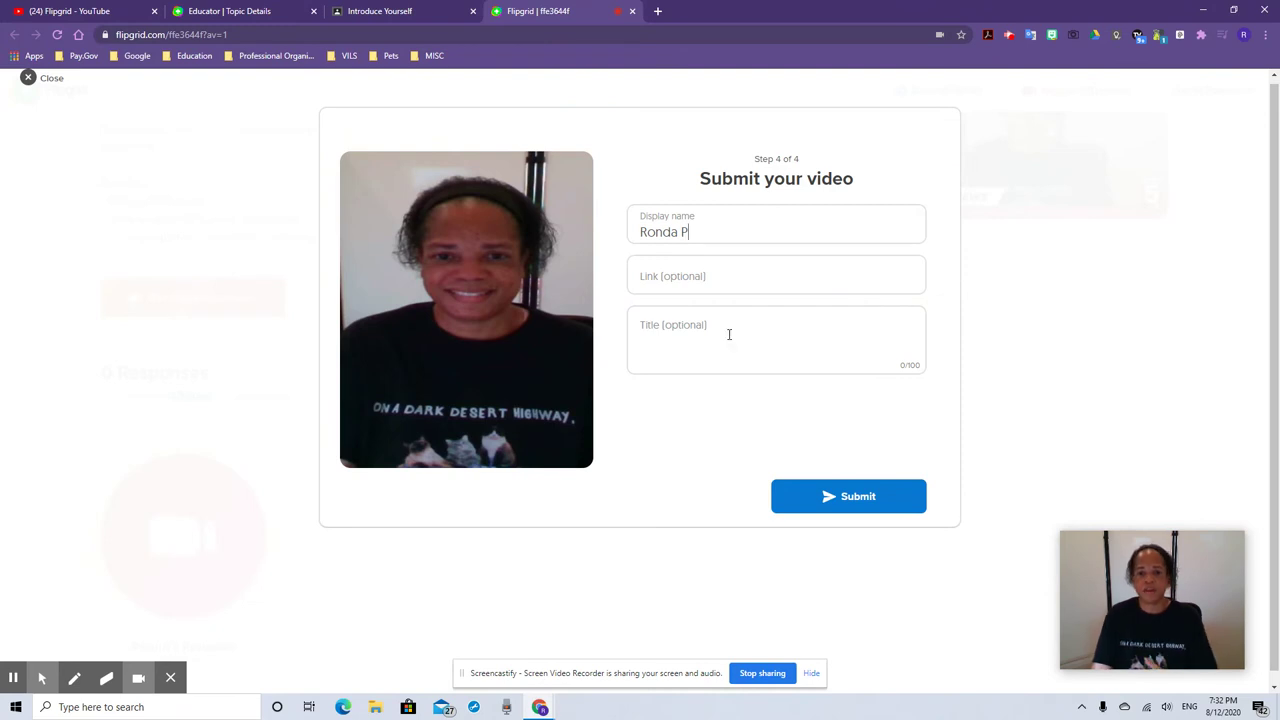
click(840, 496)
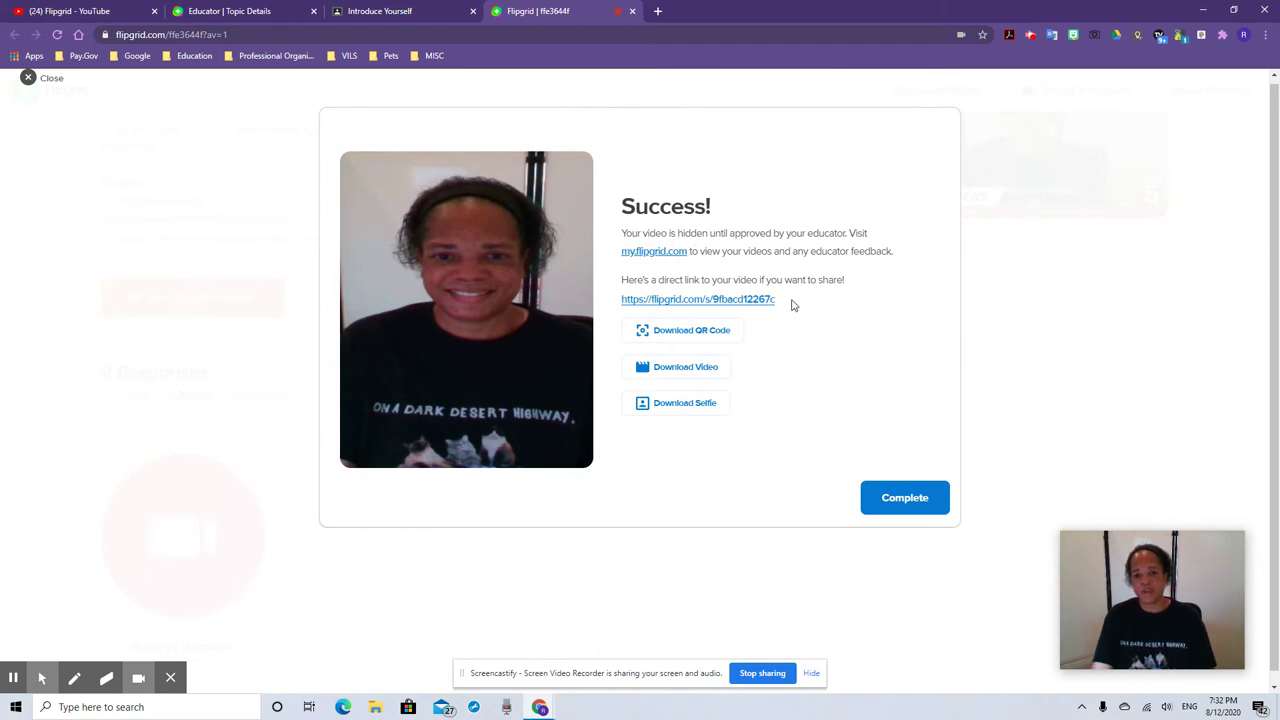
Open the response's direct share link, copy its web address, and close that page
click(727, 300)
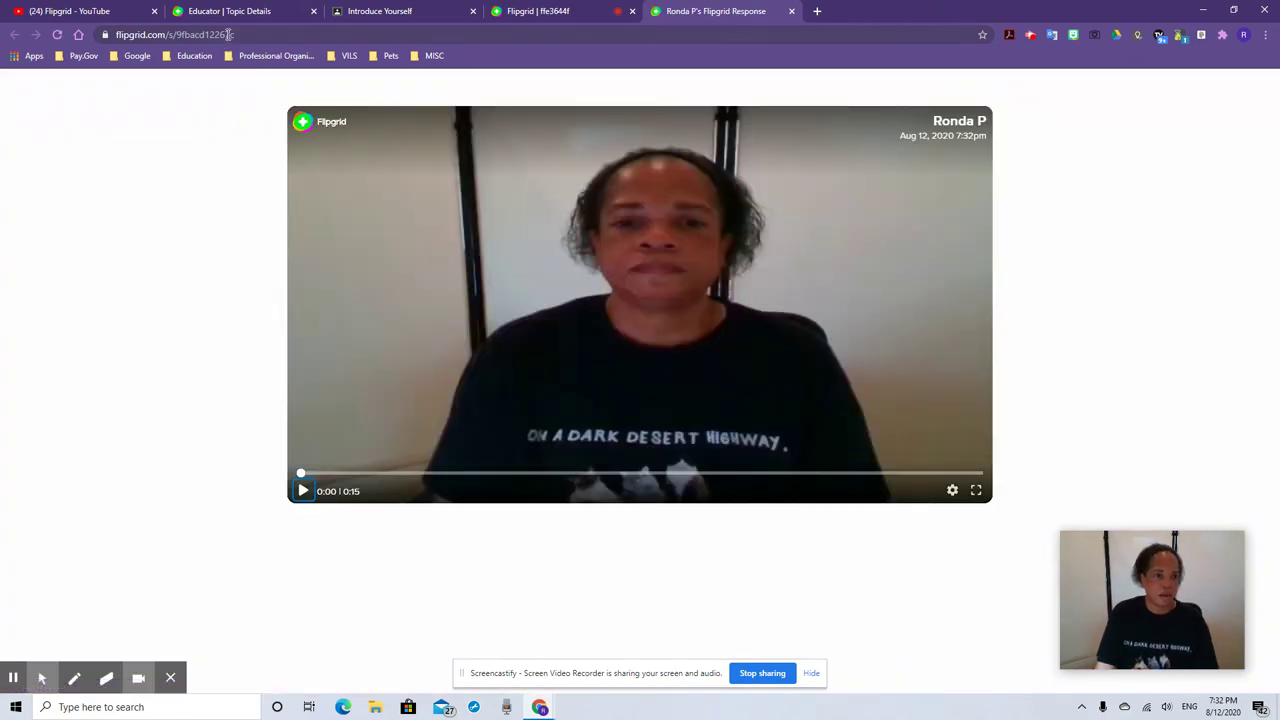
click(225, 34)
right_click(231, 37)
click(256, 128)
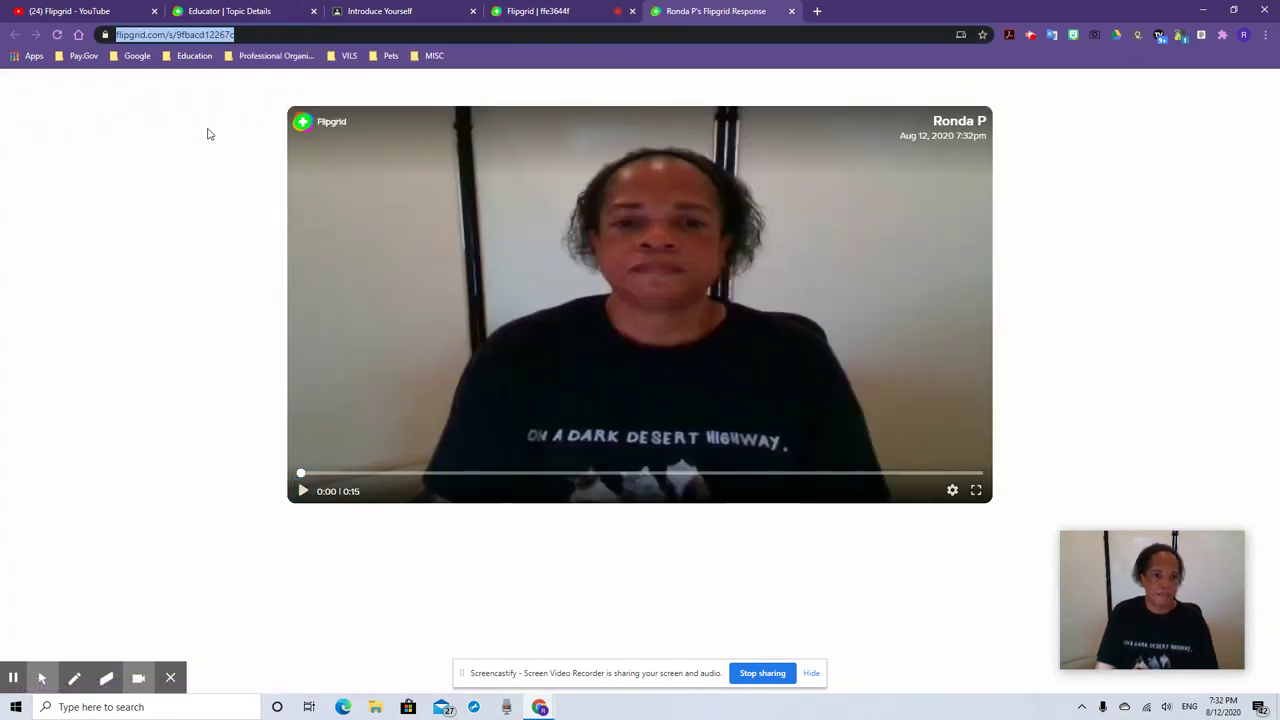
click(790, 11)
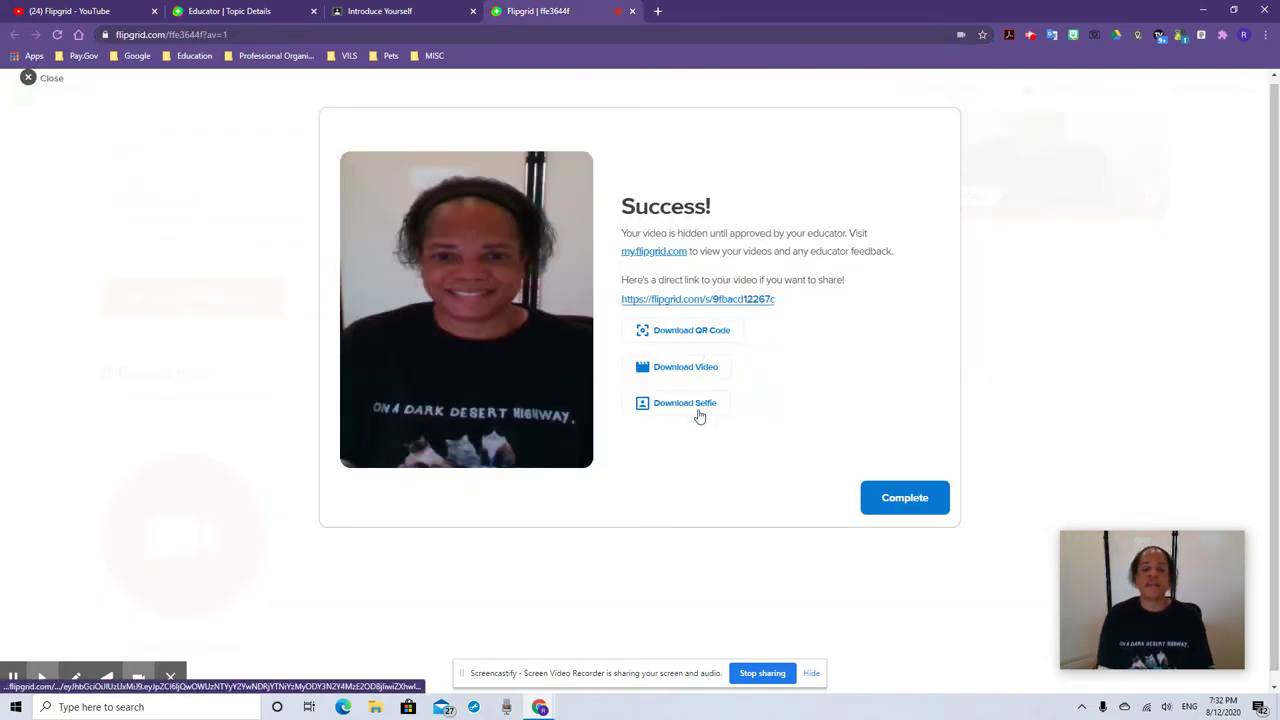
Complete the submission and return to the Educator Topic Details tab
click(928, 500)
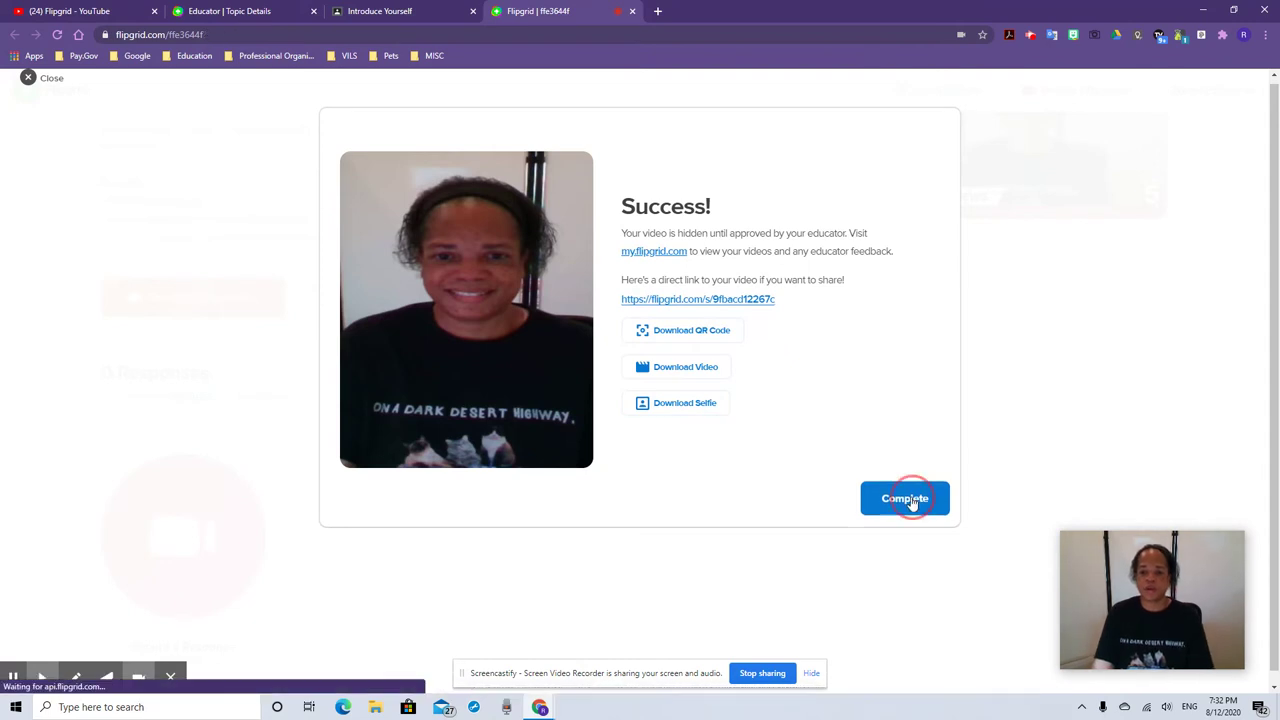
scroll(509, 452, down, 1)
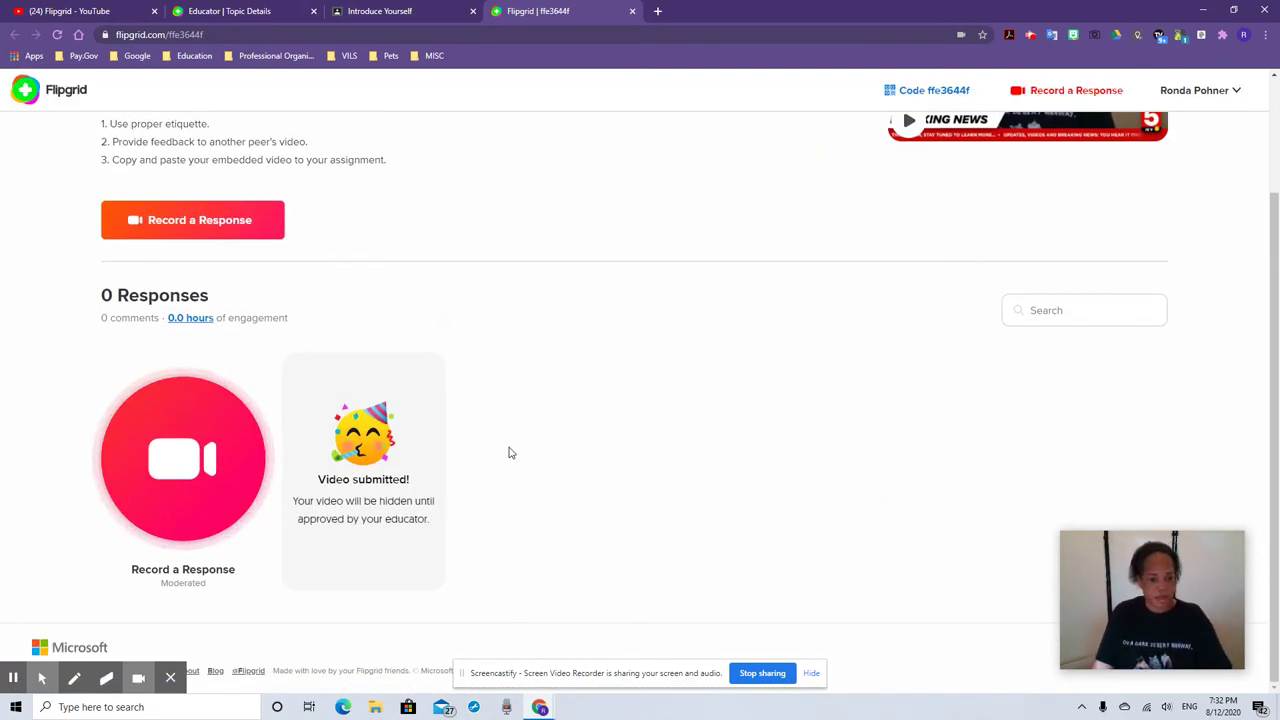
scroll(509, 472, up, 2)
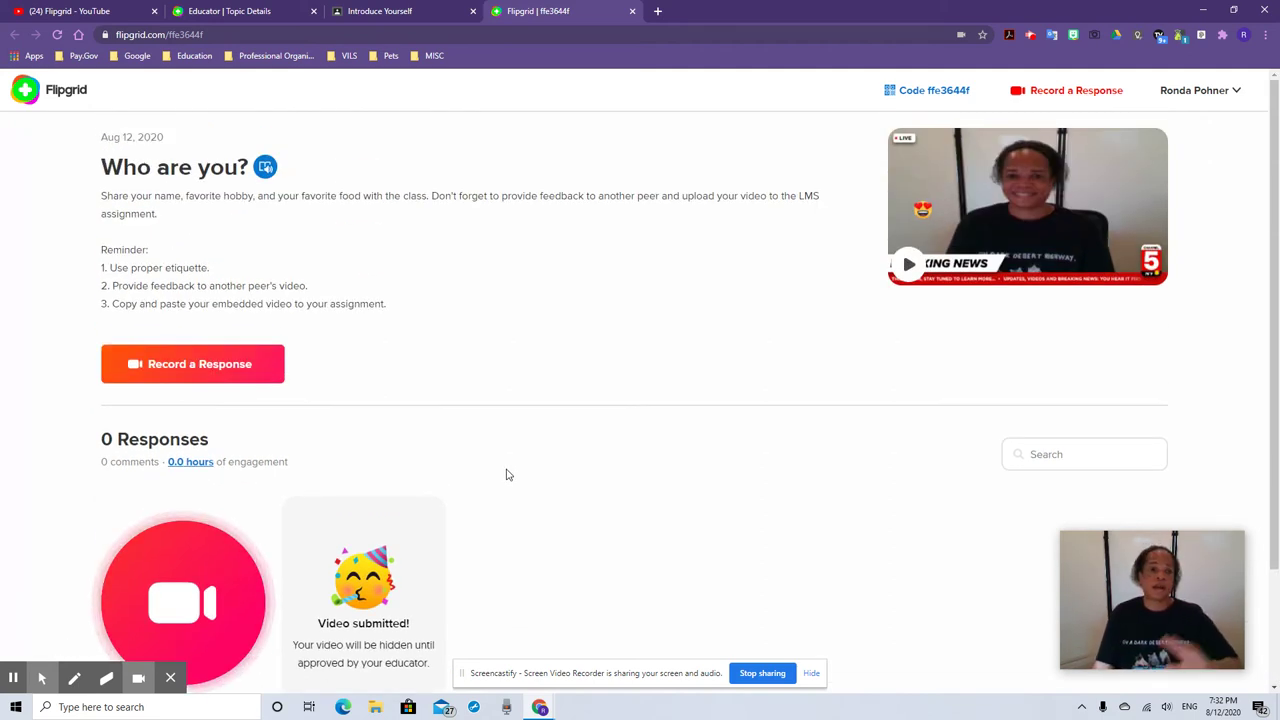
click(258, 15)
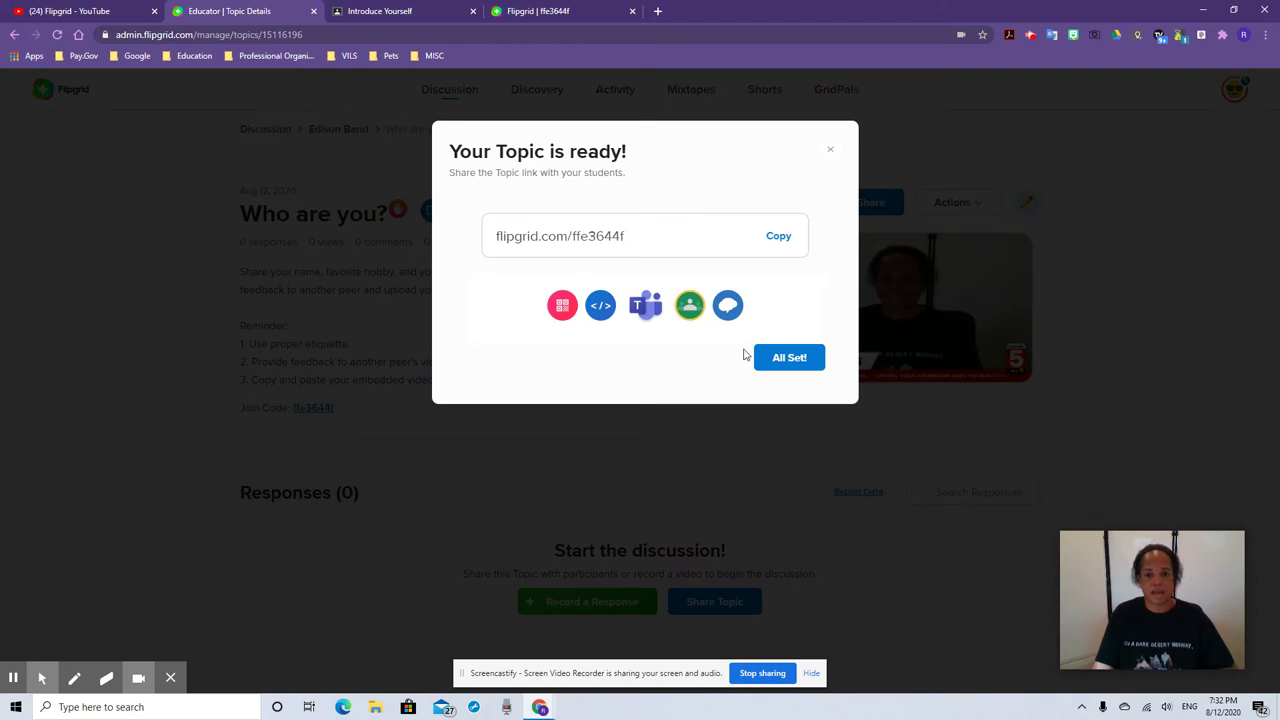
Close the All Set! dialog, reload the topic page, and open the new response's details
click(789, 360)
scroll(690, 420, down, 1)
scroll(610, 430, up, 1)
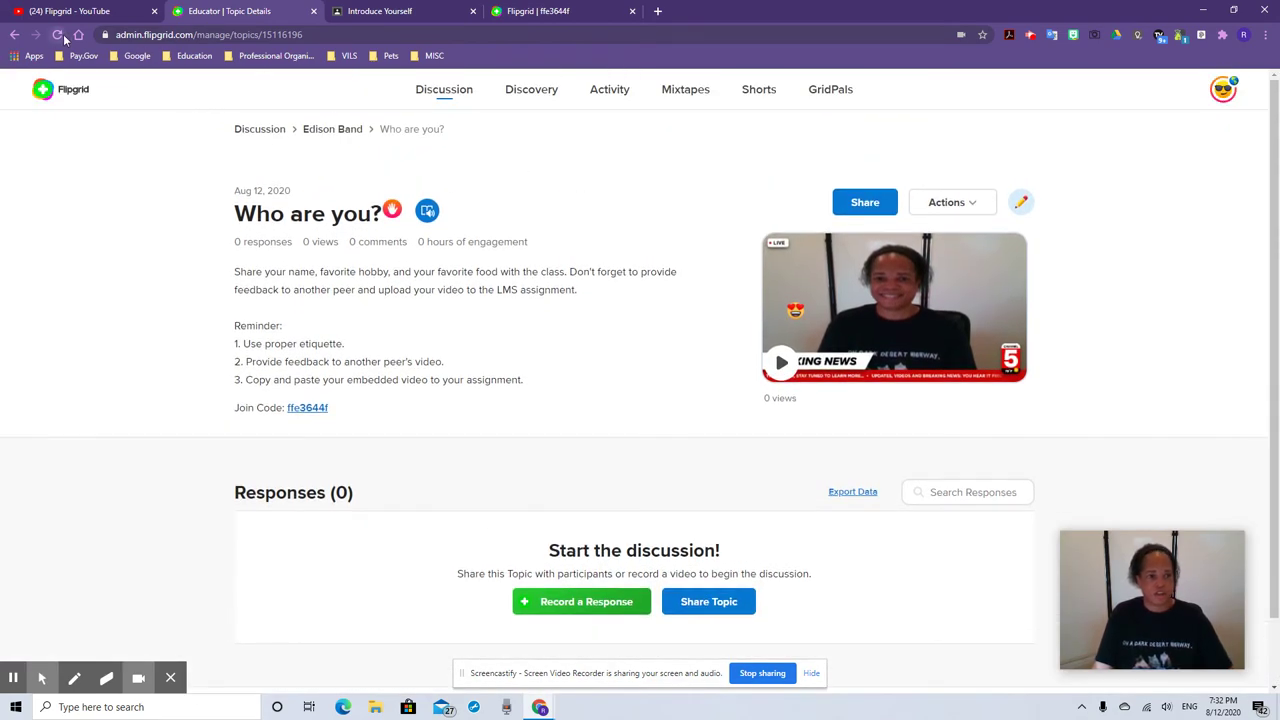
click(58, 35)
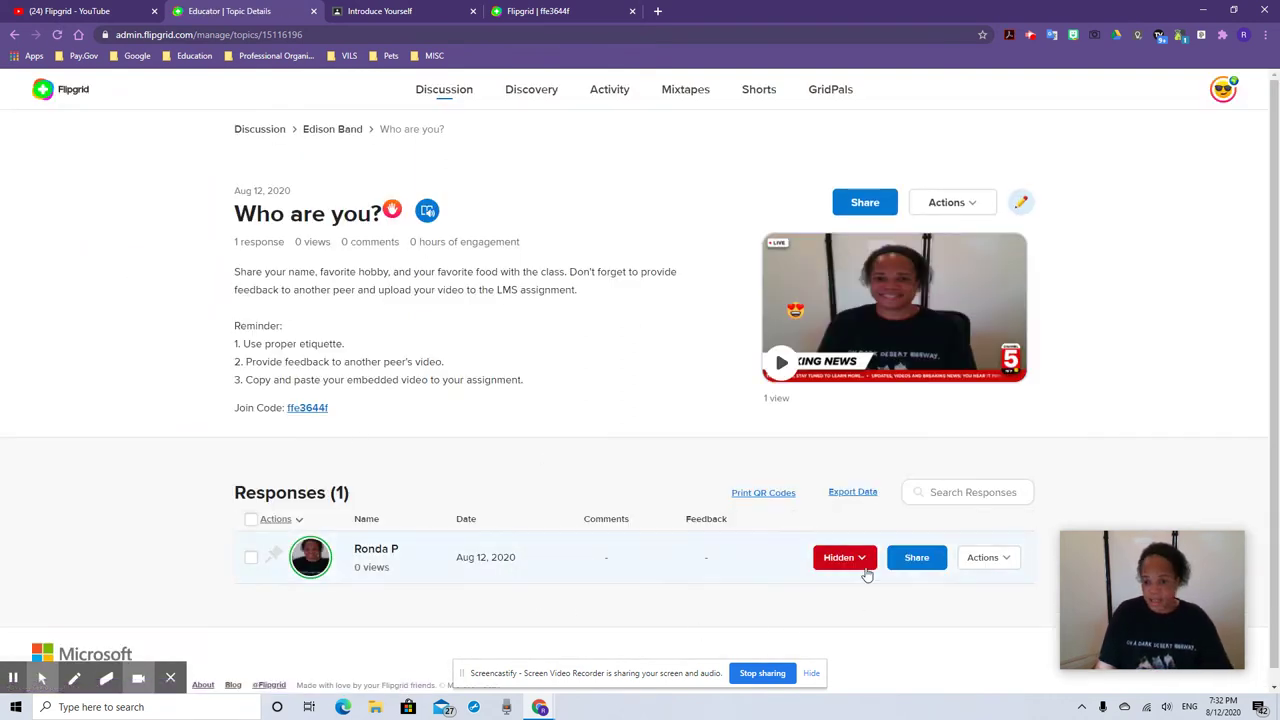
click(543, 566)
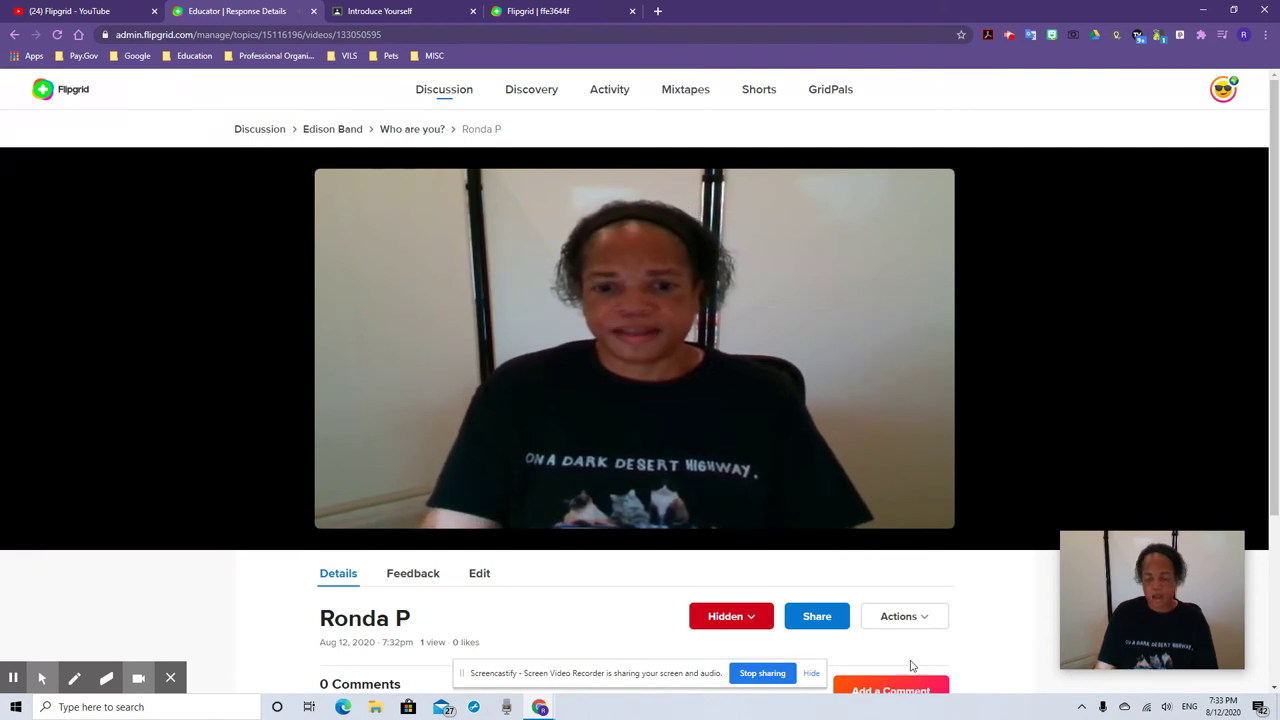
Write a private comment praising the student's video and welcoming them to class
click(405, 574)
scroll(568, 649, down, 2)
scroll(568, 649, down, 3)
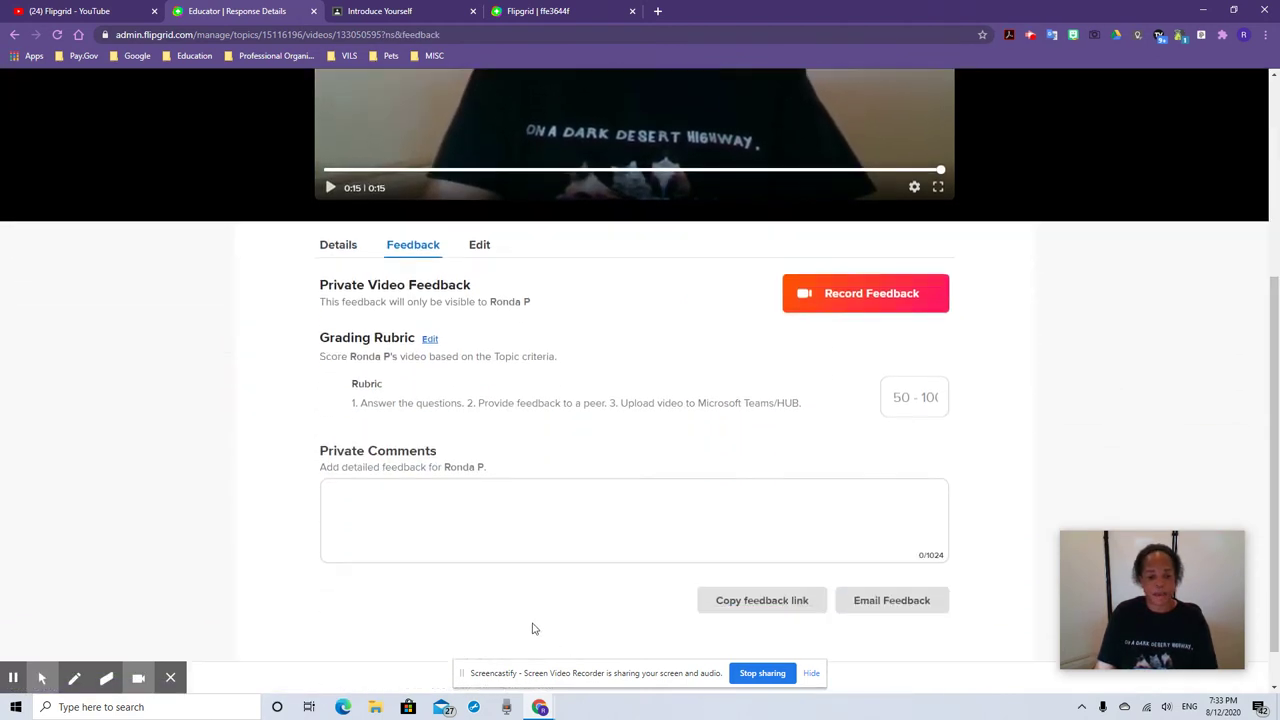
click(478, 502)
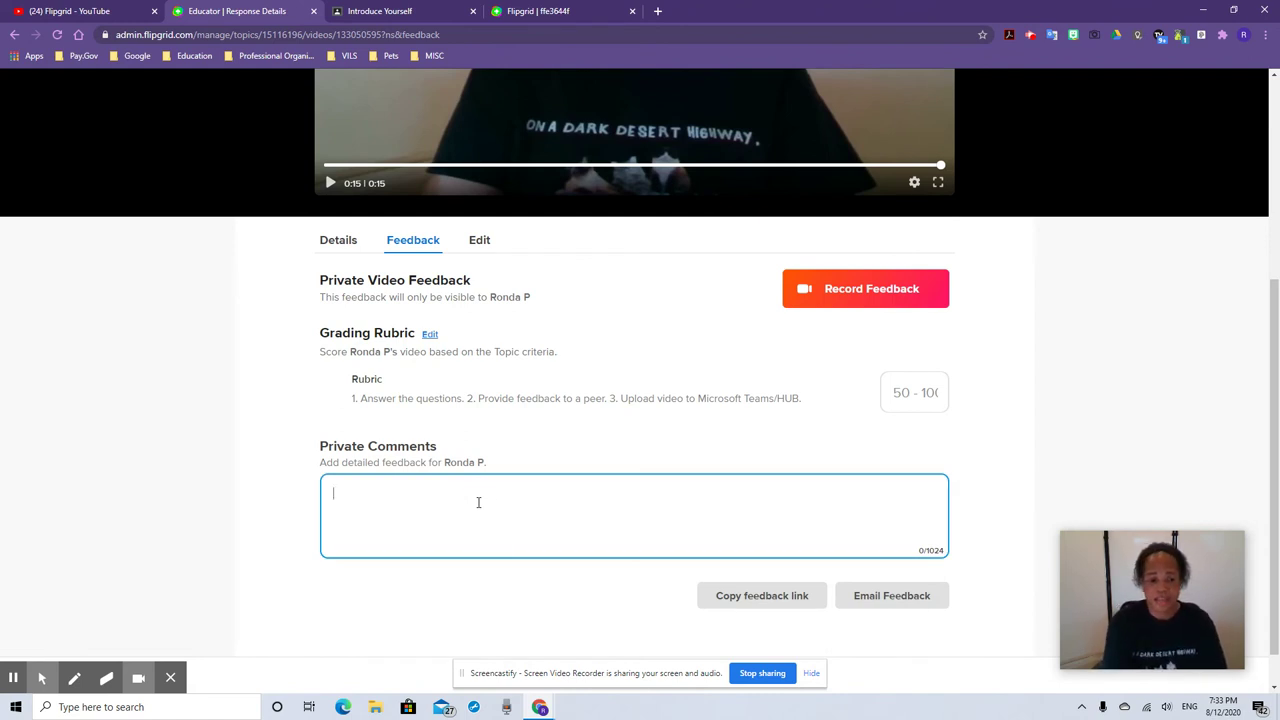
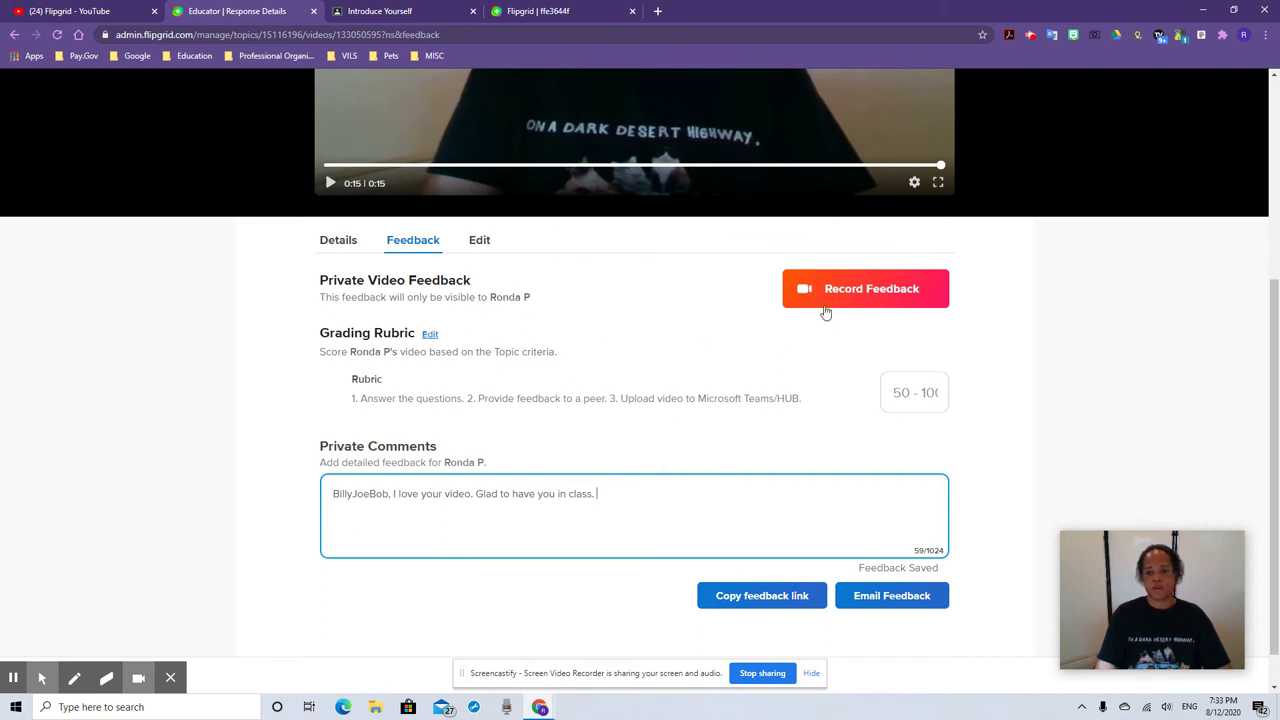
Change the response's status from Hidden to Active
click(488, 243)
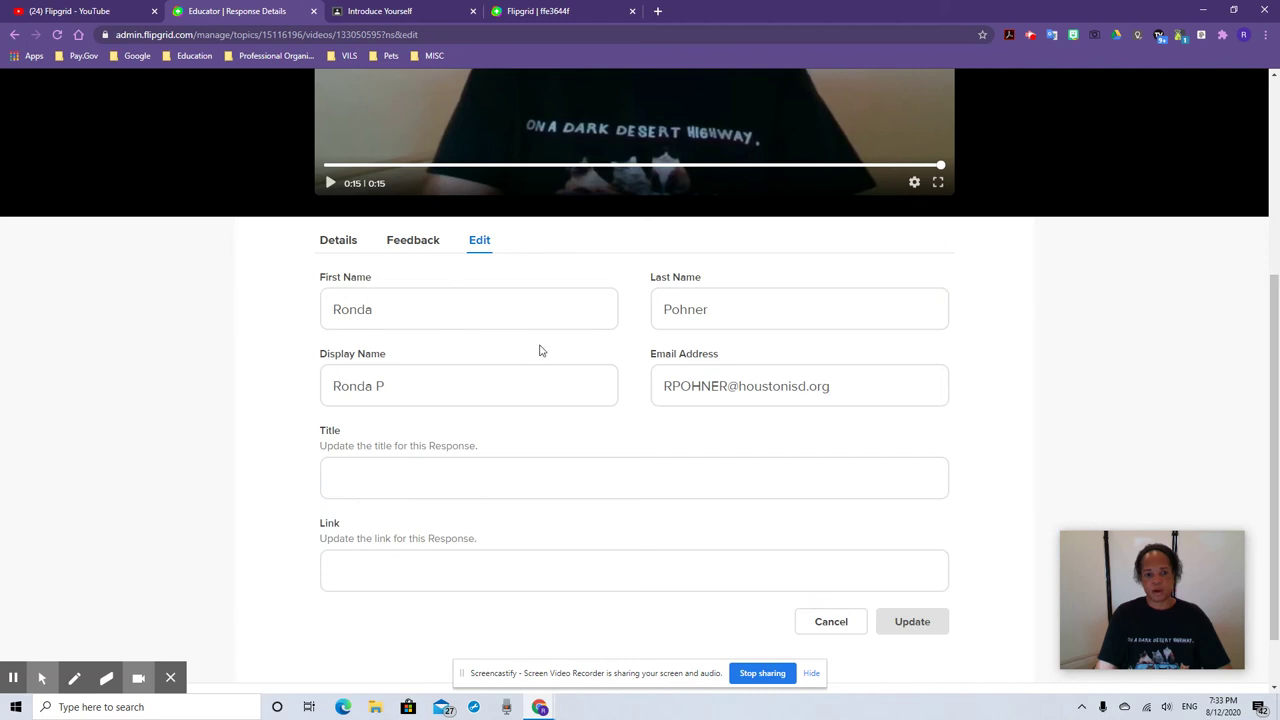
click(346, 242)
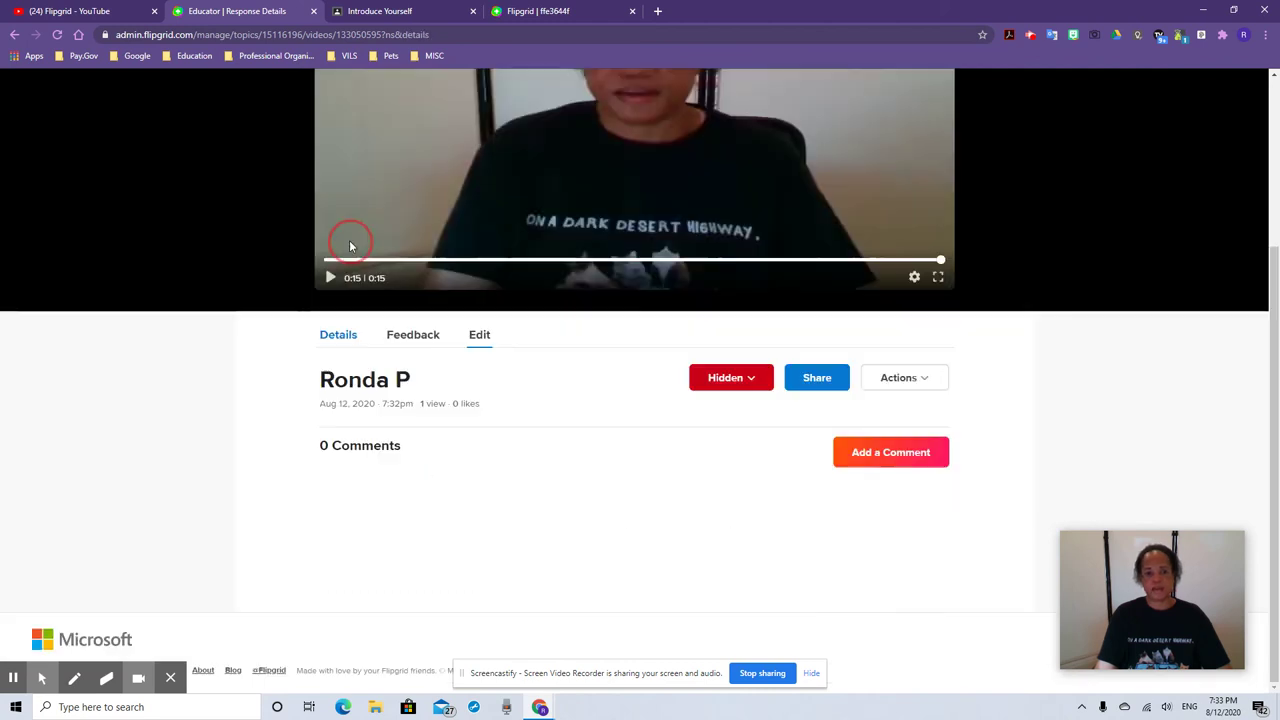
click(758, 386)
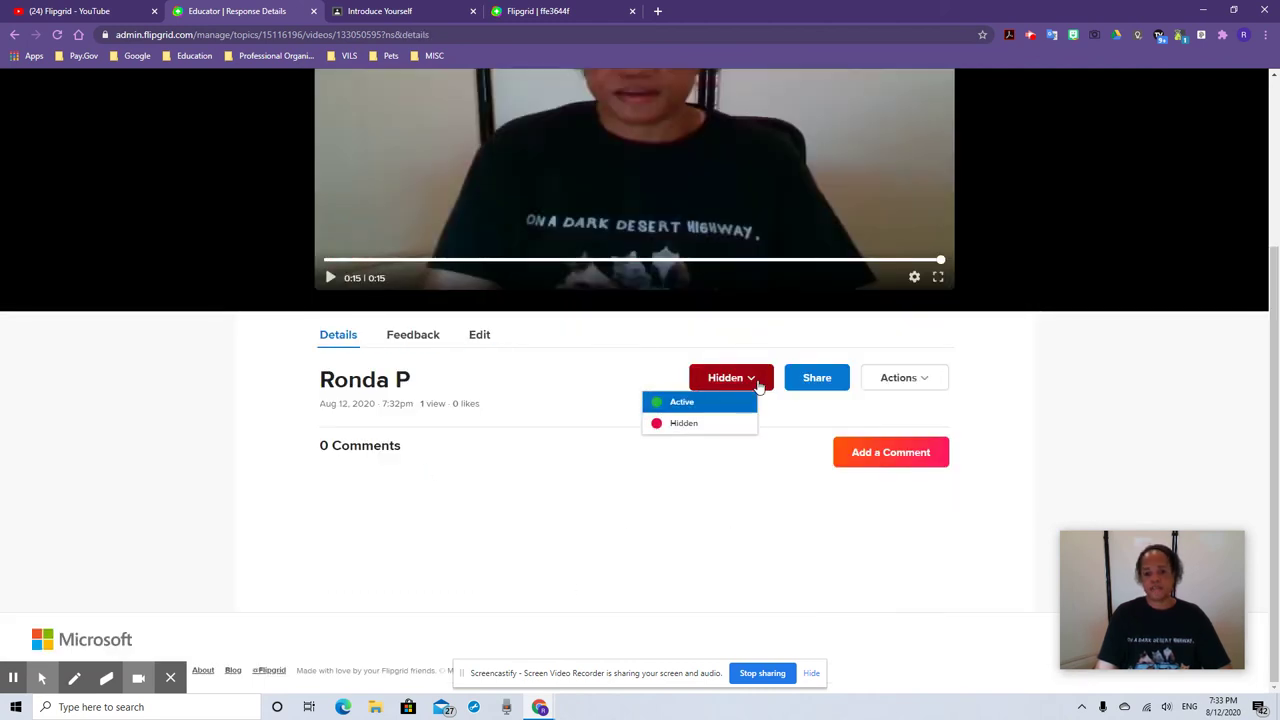
click(710, 403)
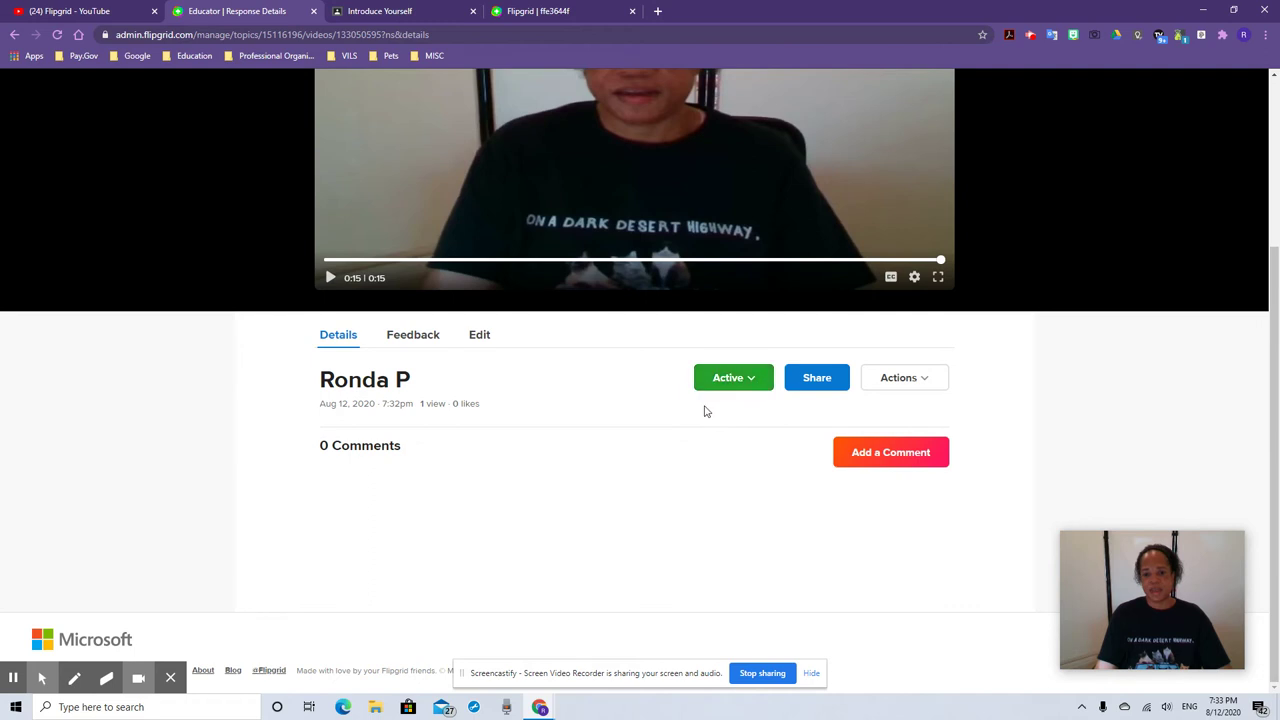
scroll(605, 531, up, 1)
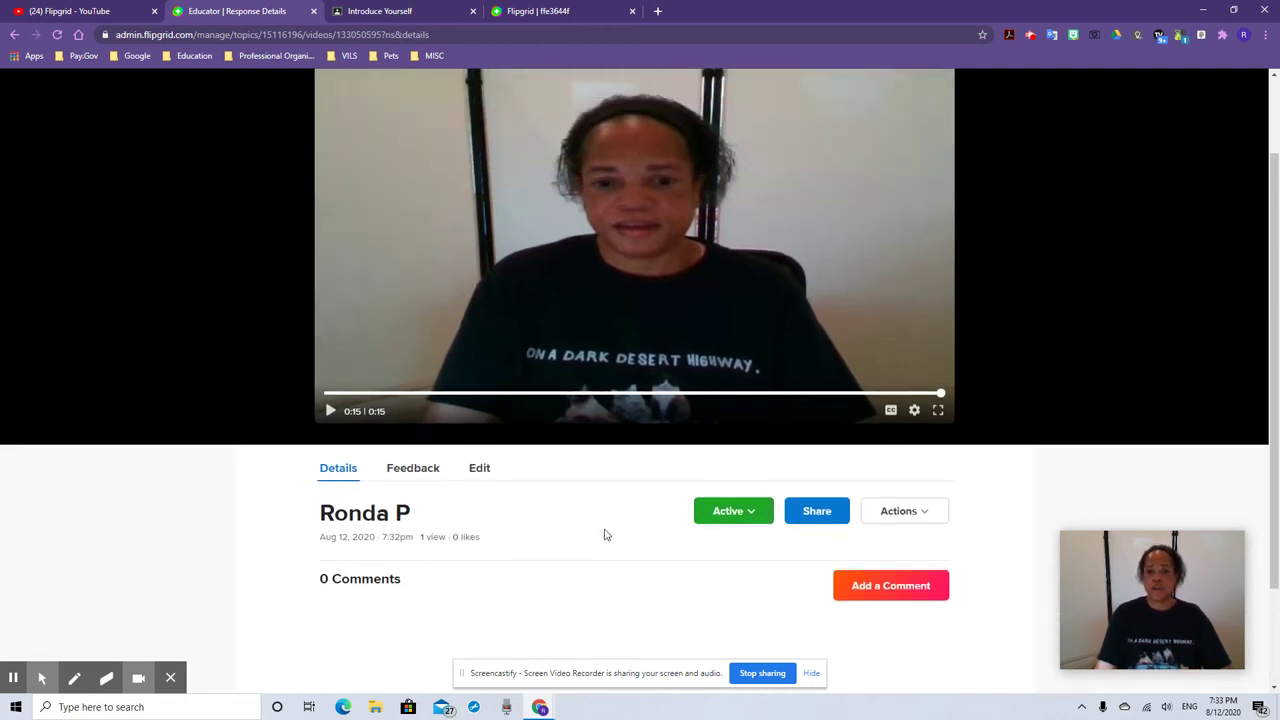
scroll(590, 560, down, 1)
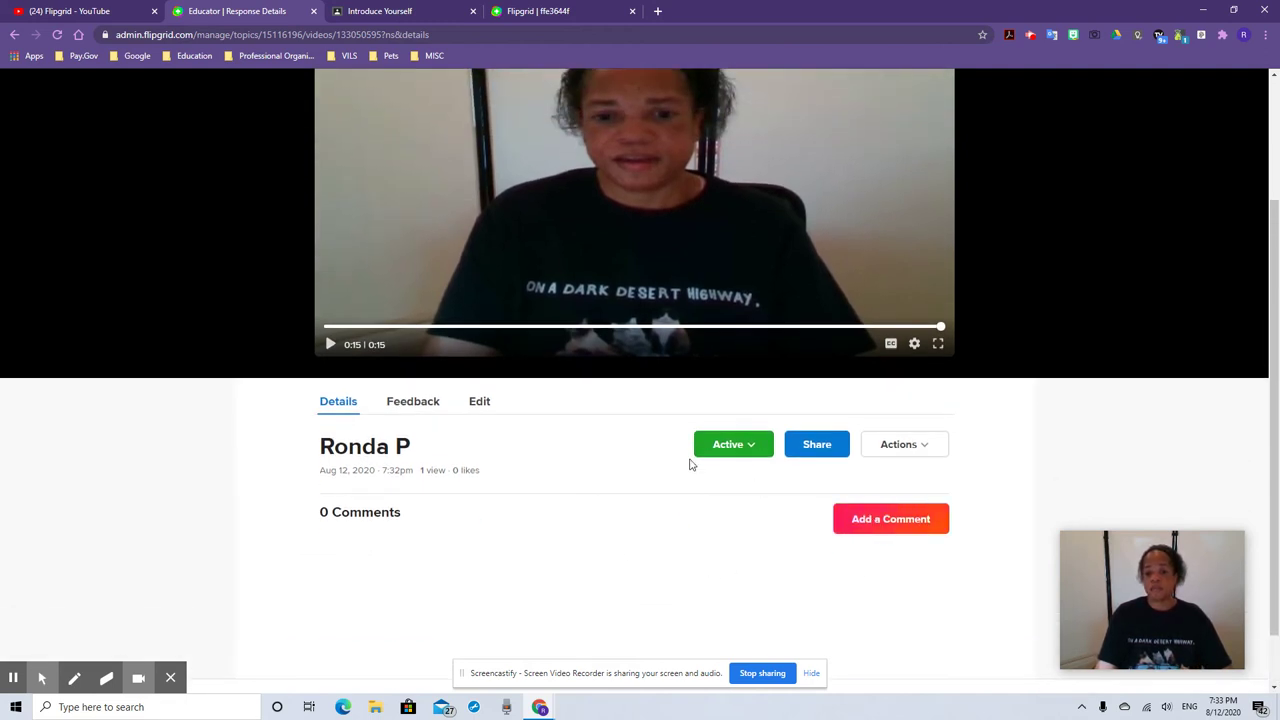
Email the private comment feedback to the student and open the video feedback recorder
click(413, 402)
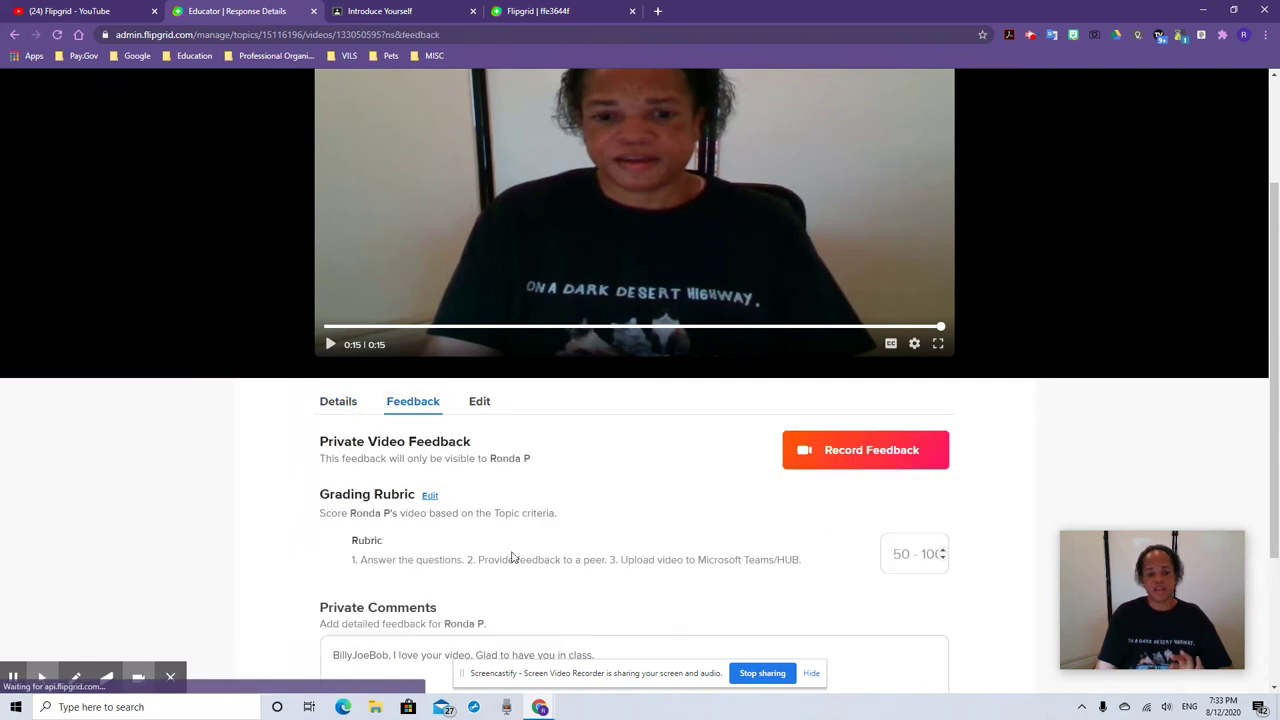
scroll(500, 540, down, 1)
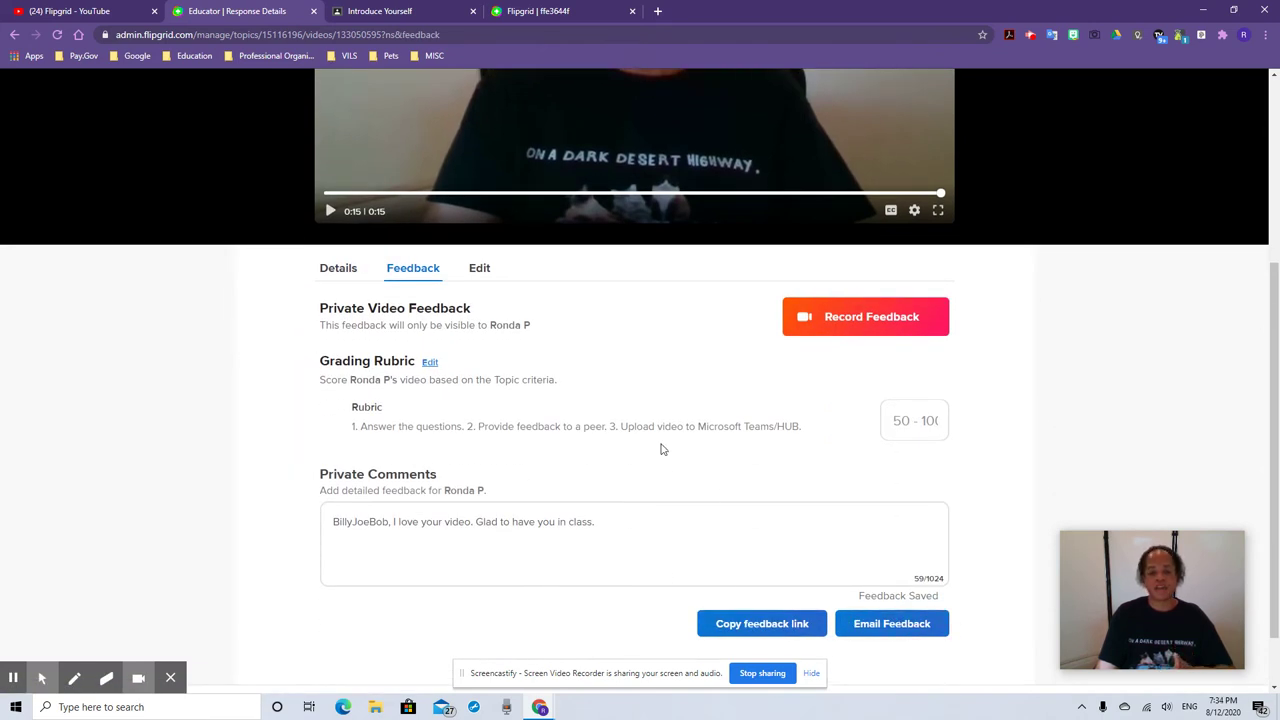
scroll(660, 449, up, 1)
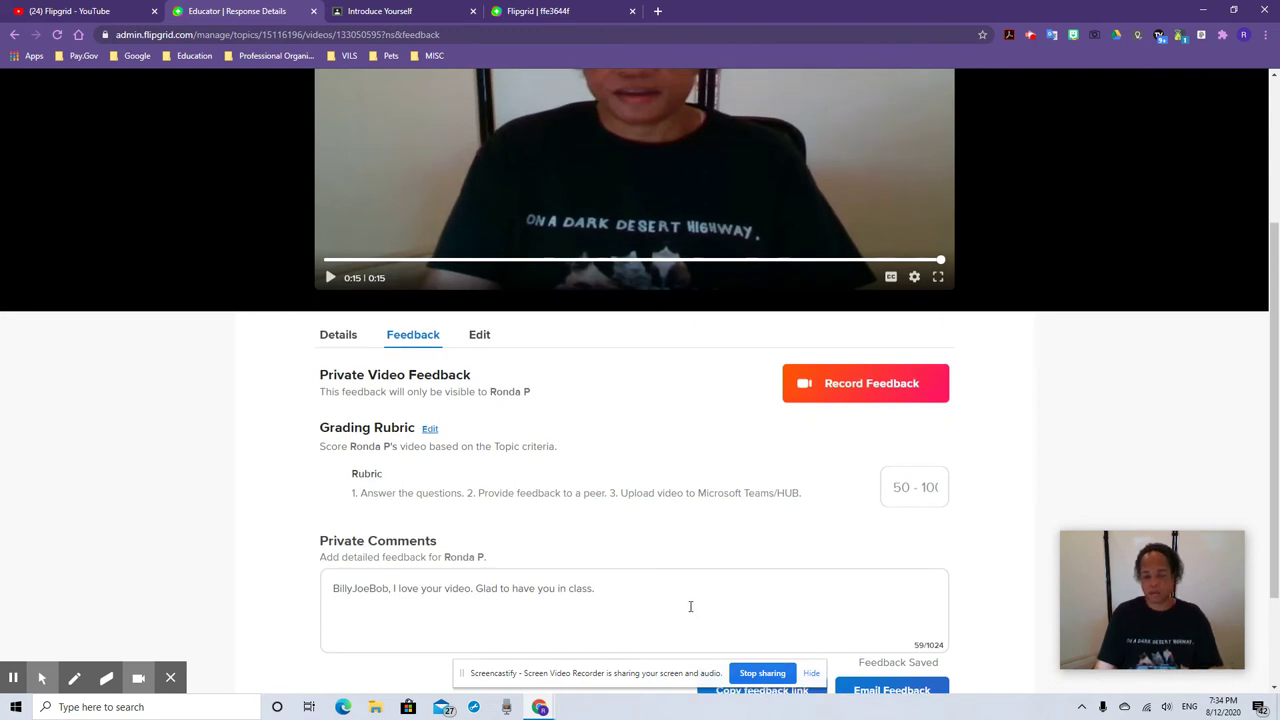
scroll(806, 583, down, 1)
click(873, 624)
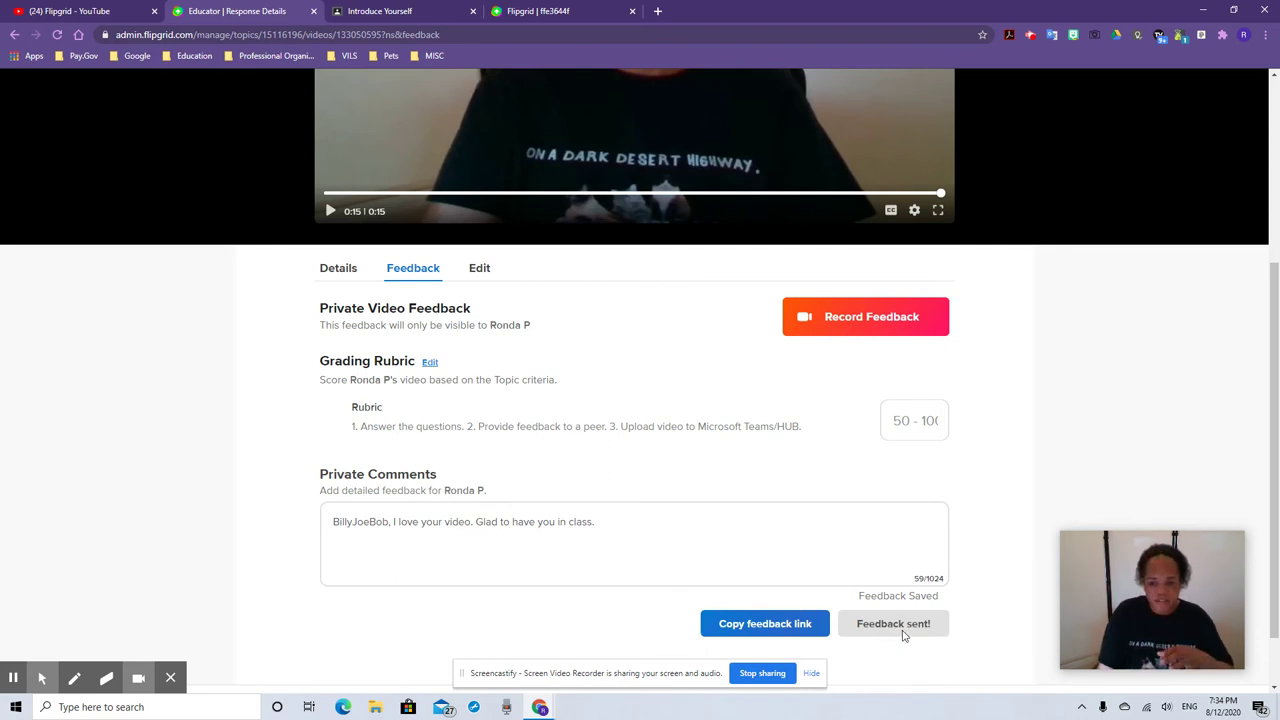
click(842, 326)
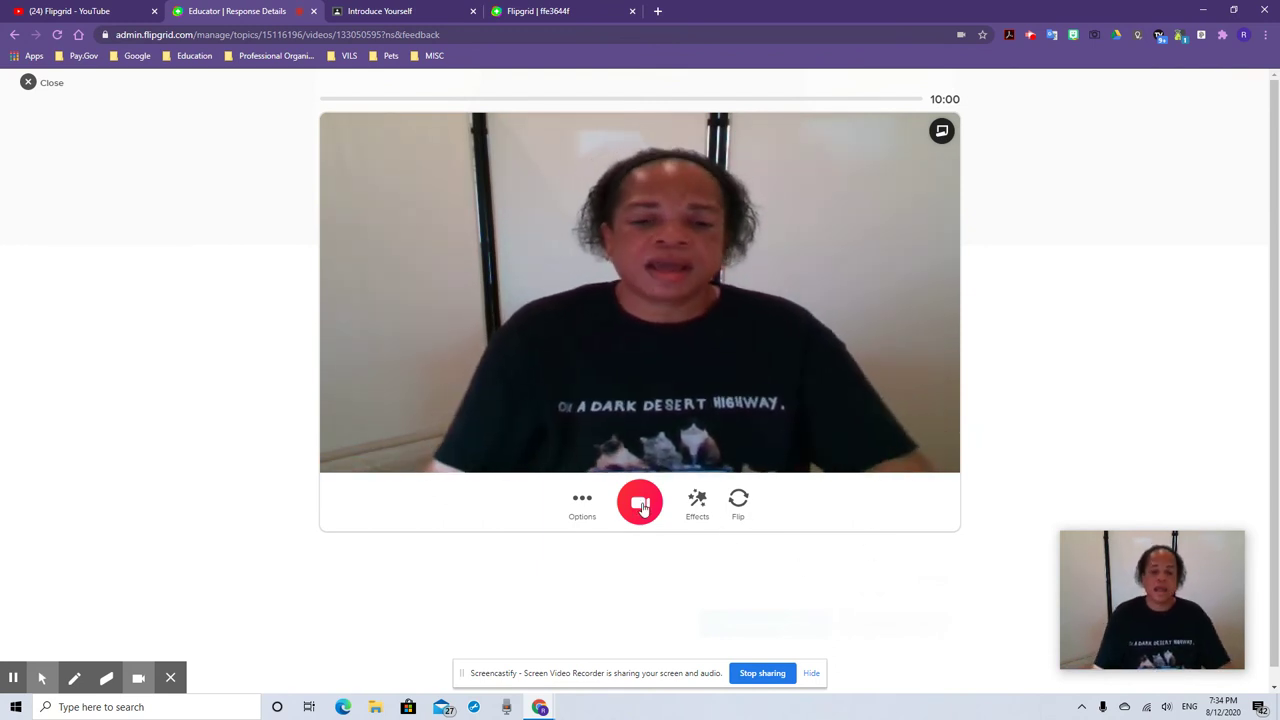
Close the video feedback recorder and open Discovery, which lists 24767 community topics
click(50, 84)
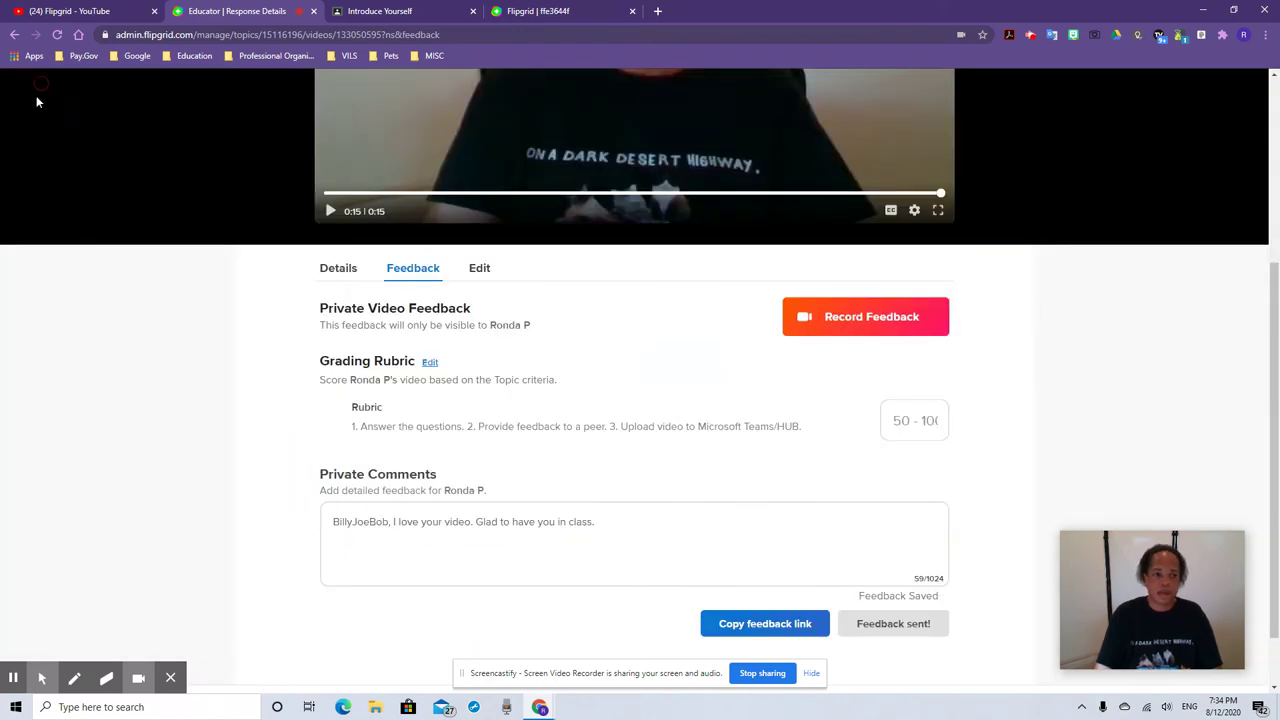
scroll(468, 487, up, 3)
scroll(468, 487, up, 1)
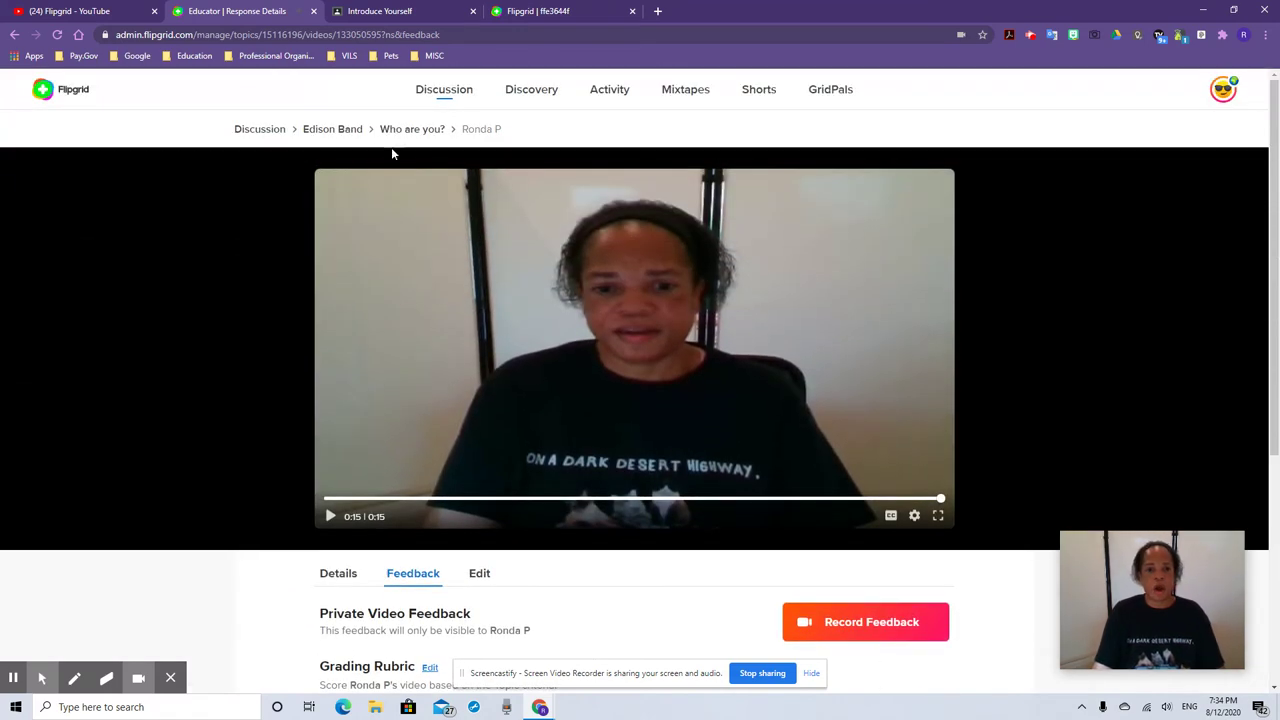
click(529, 95)
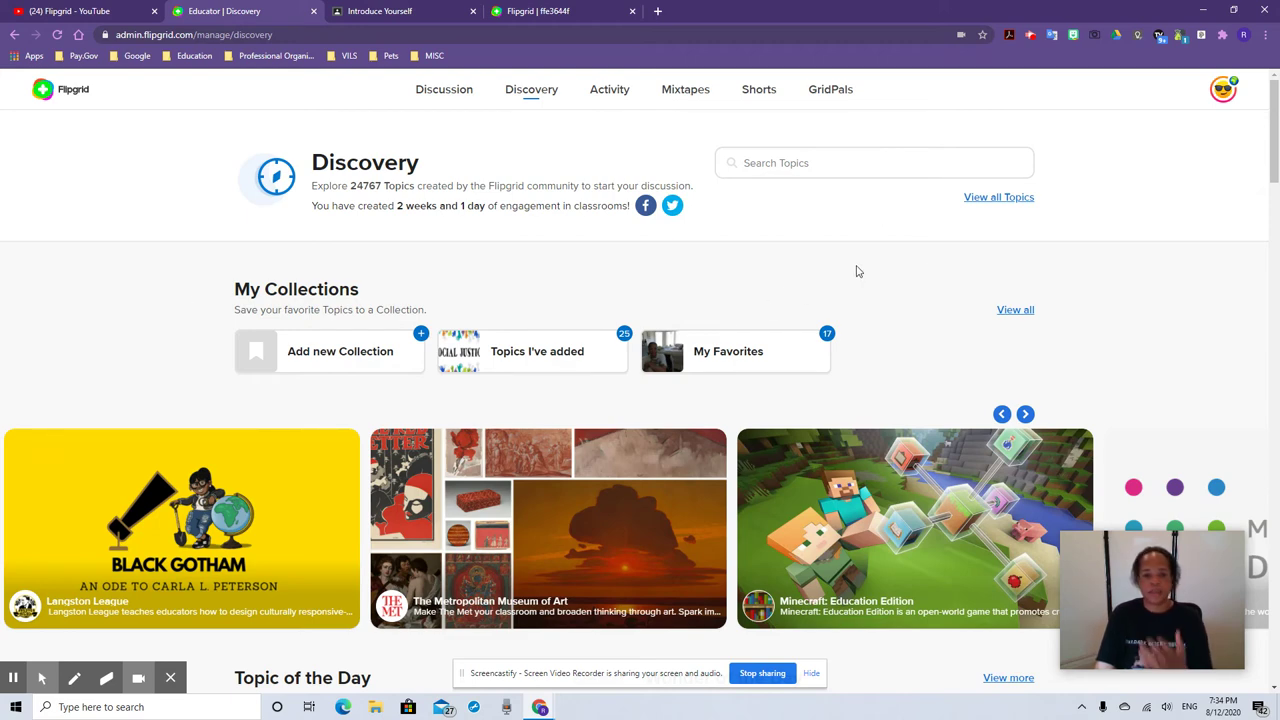
Open the Edison Band group and start adding the 'Who are you?' topic to Discovery
click(449, 89)
click(480, 428)
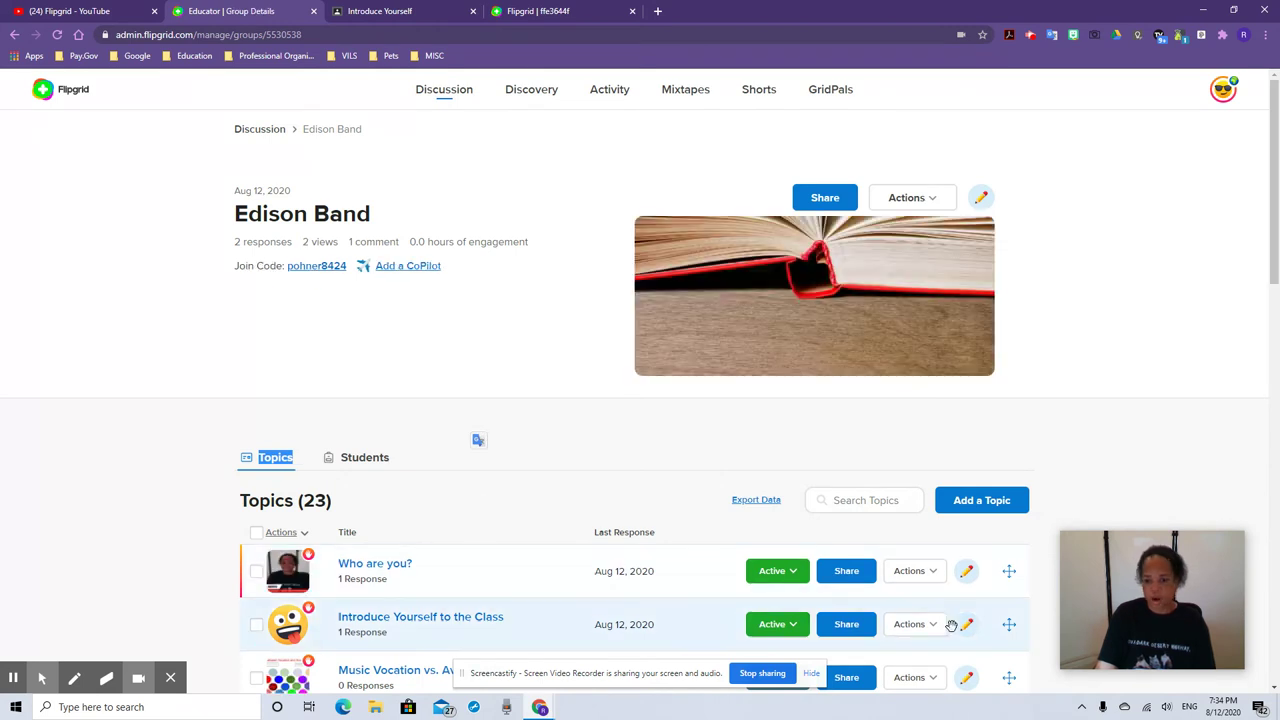
click(938, 574)
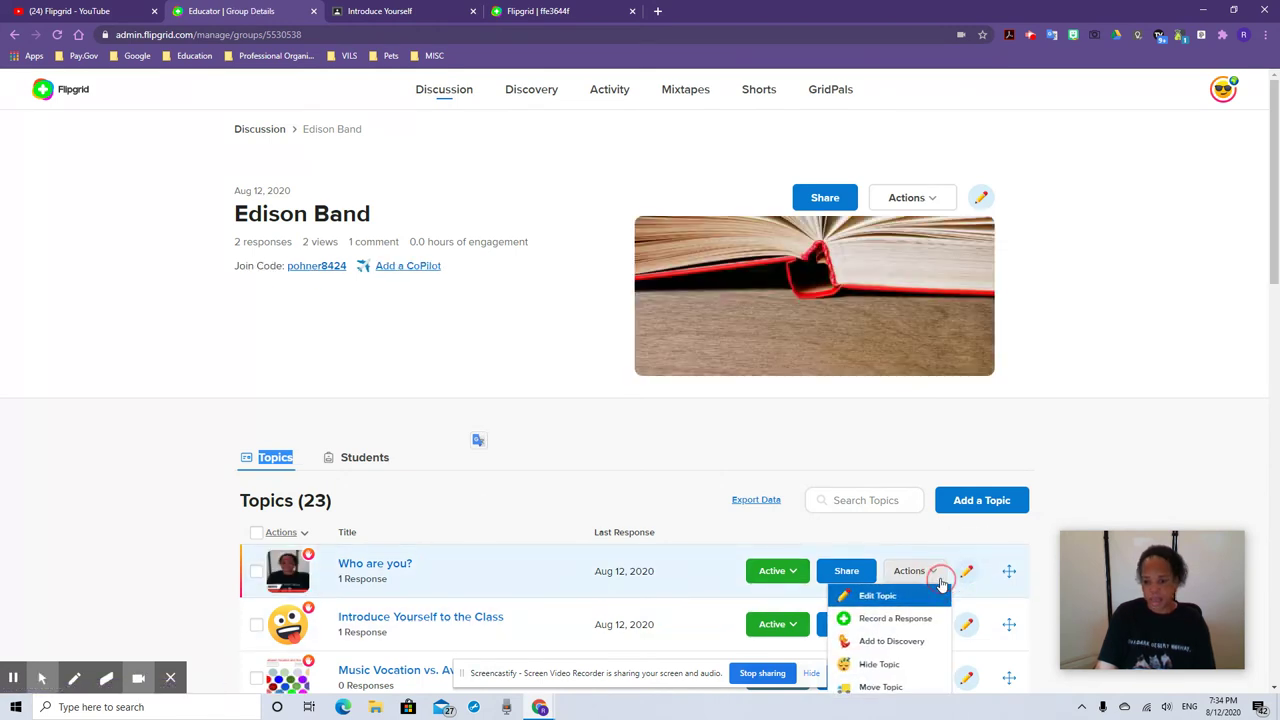
click(890, 641)
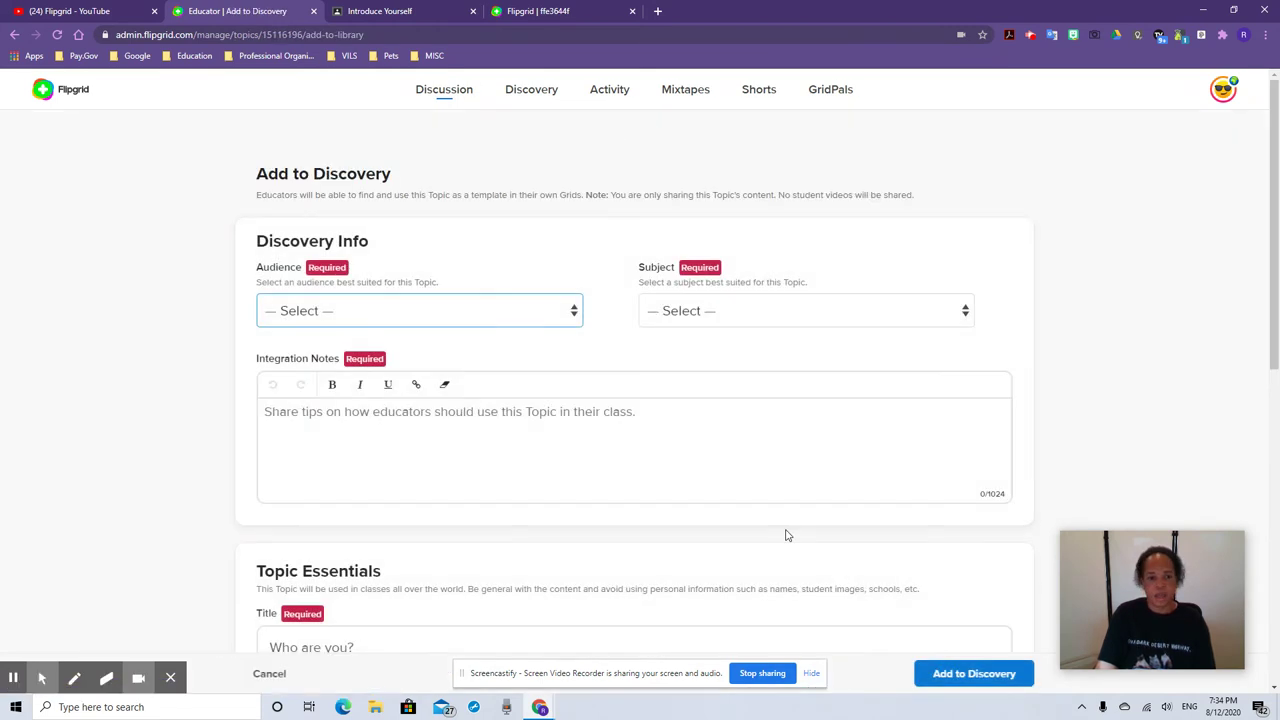
Set audience to Middle School (ages 11-13) and subject to Music, then start the integration notes with 'This'
click(574, 310)
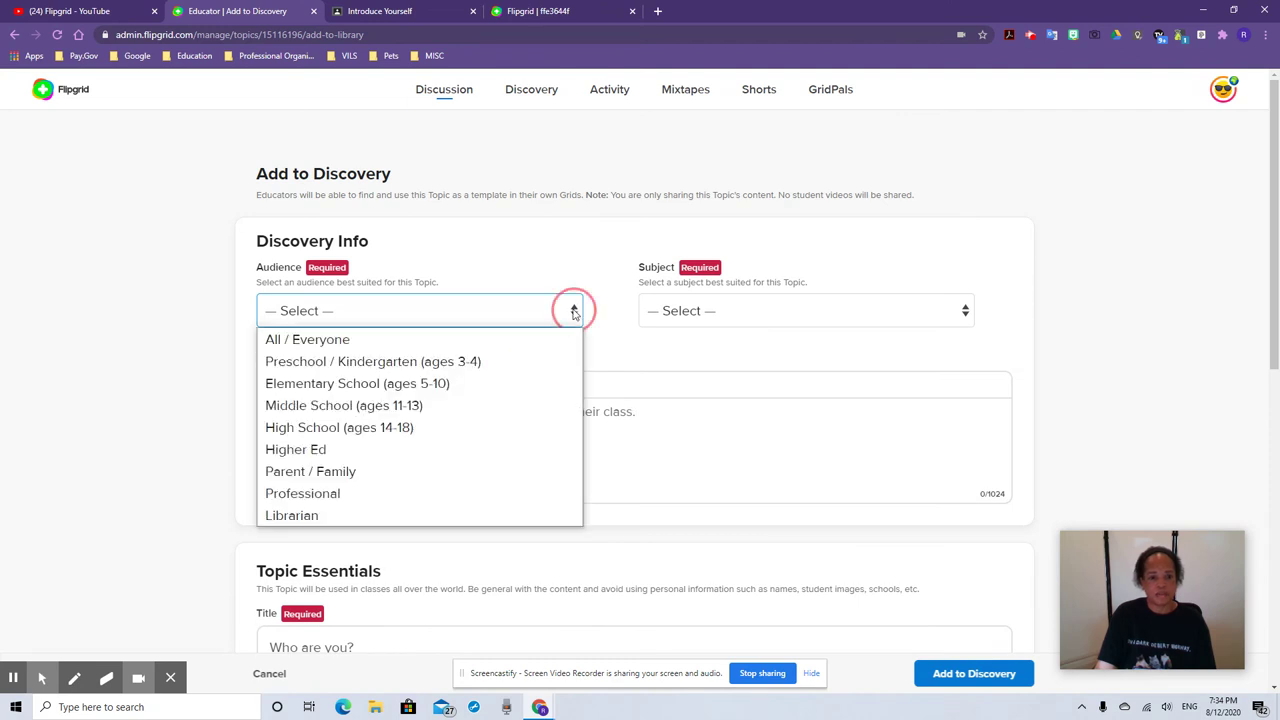
click(448, 413)
click(795, 320)
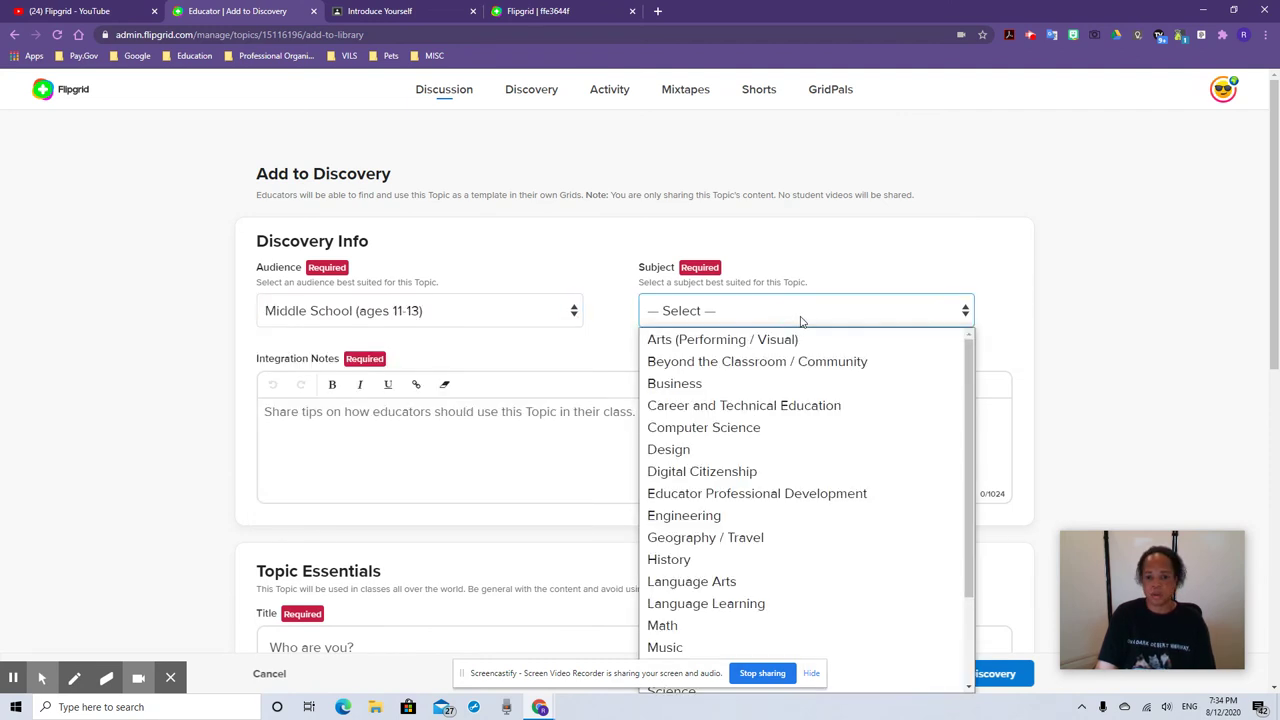
click(710, 645)
click(457, 450)
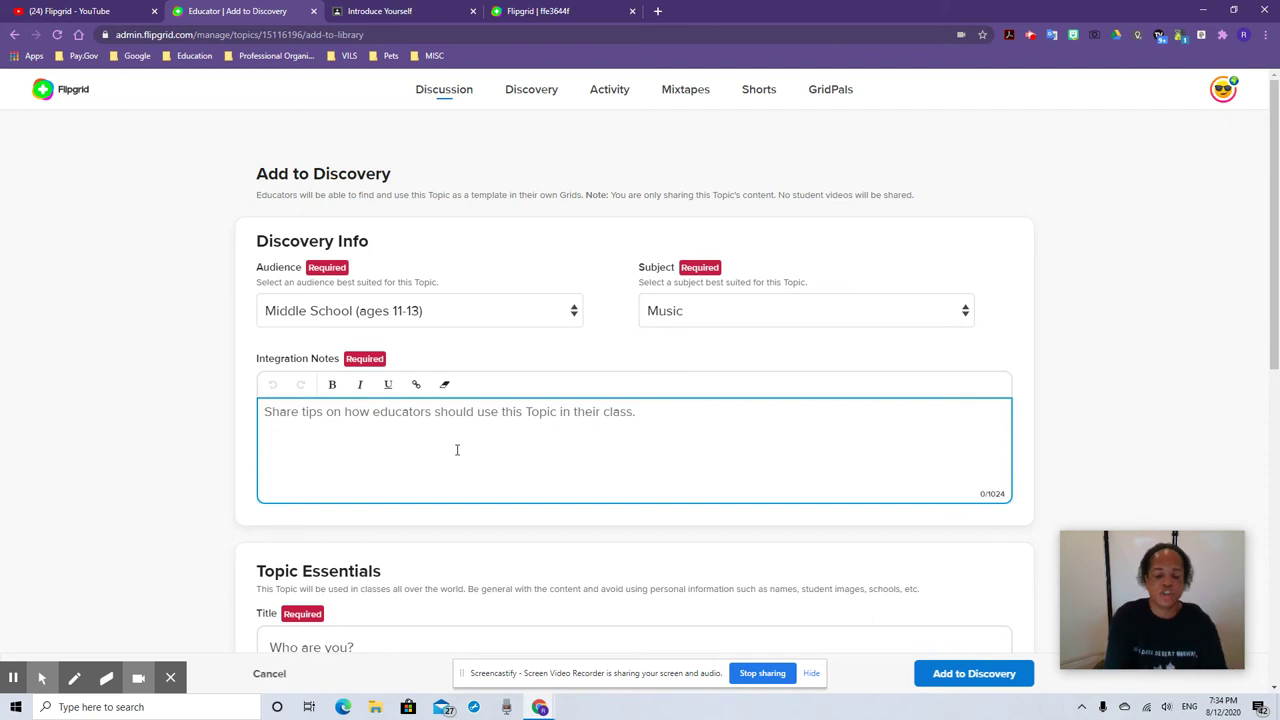
text(This topic....)
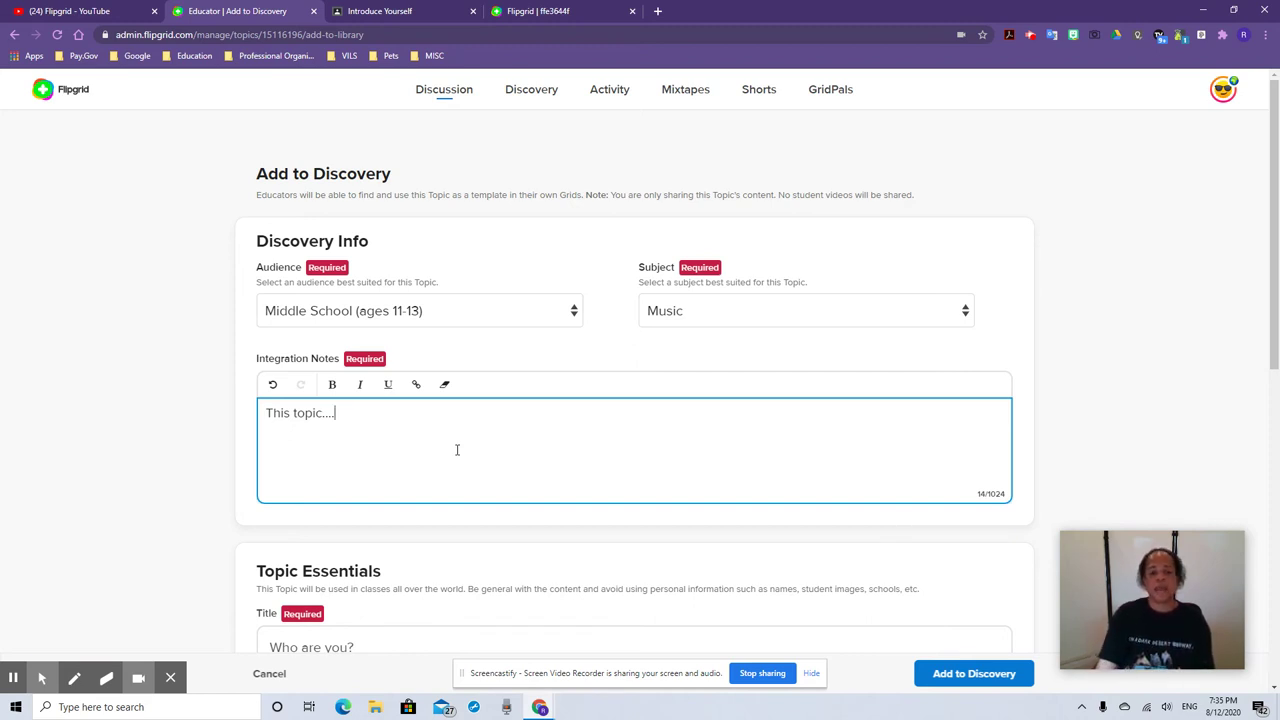
Look over the form, then leave it unsubmitted and return to the Edison Band group
scroll(457, 450, down, 5)
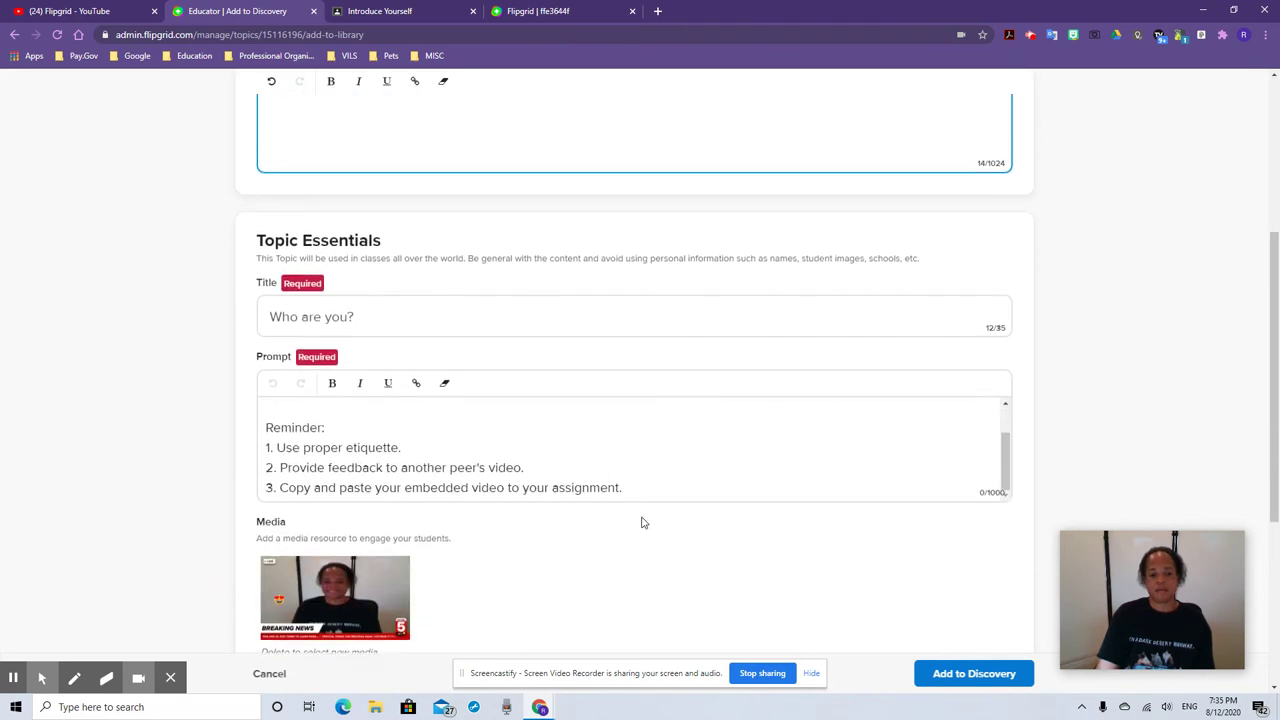
scroll(645, 525, down, 3)
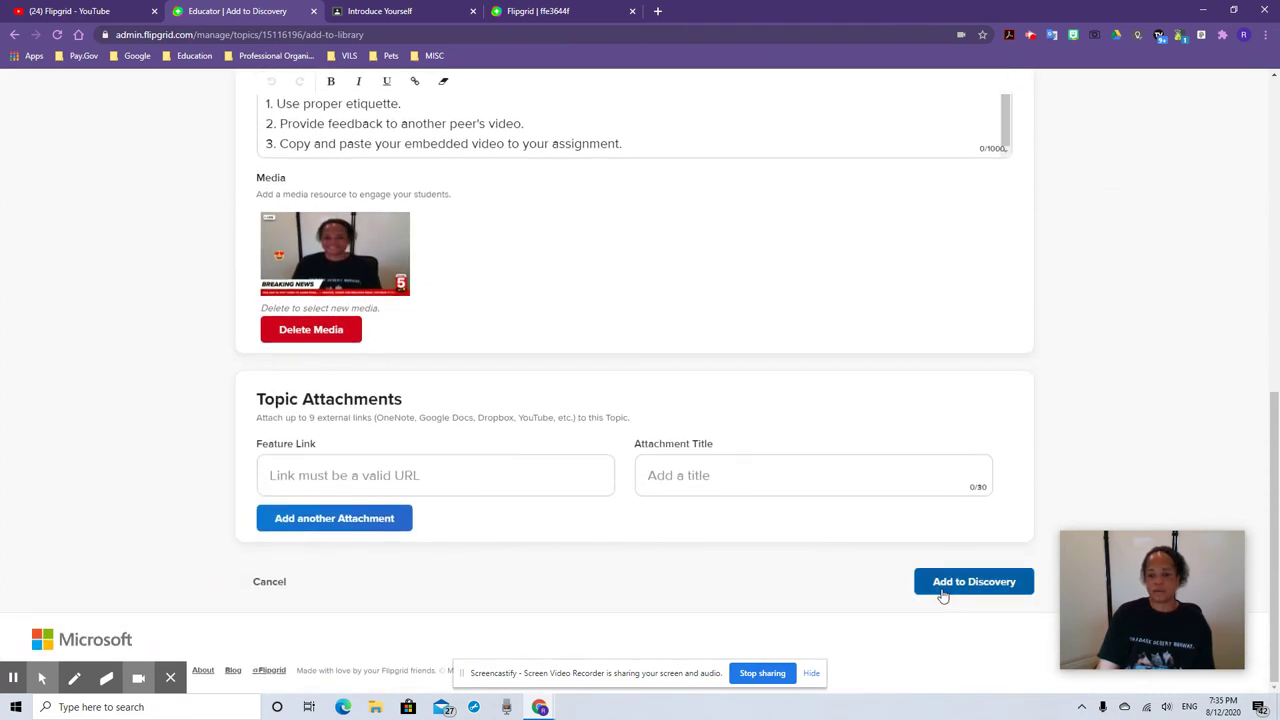
scroll(743, 499, up, 4)
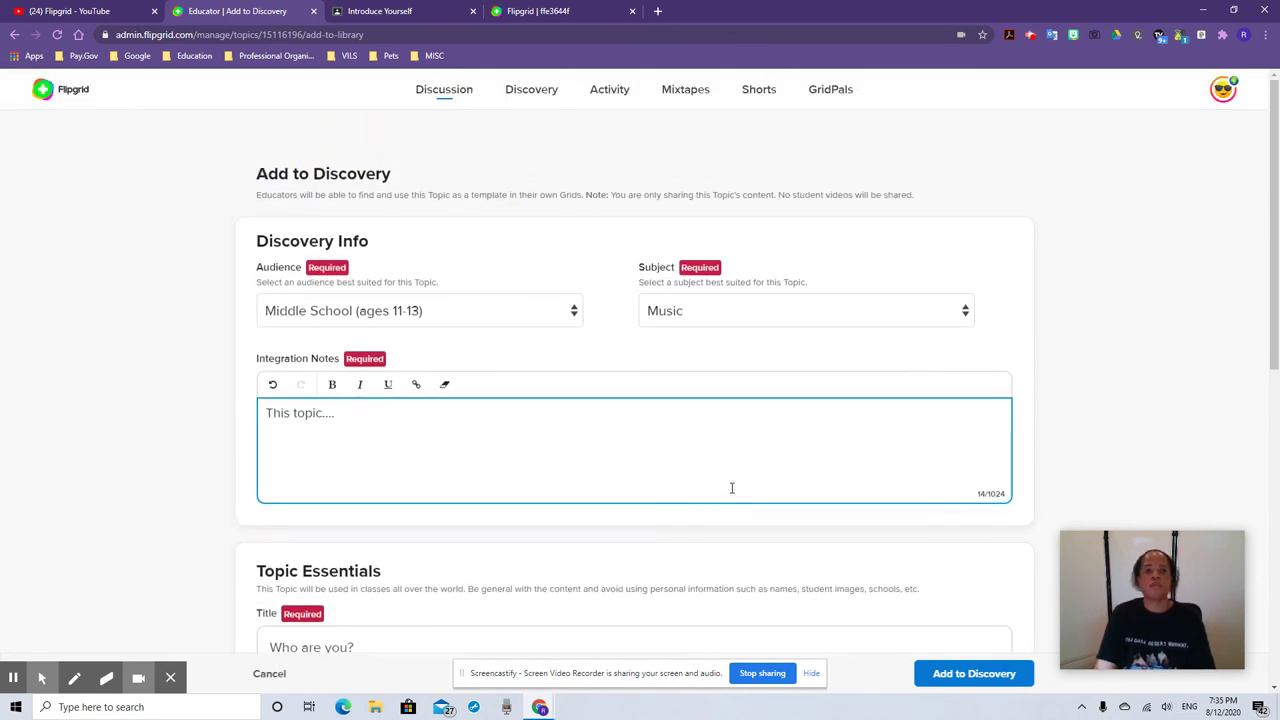
click(14, 34)
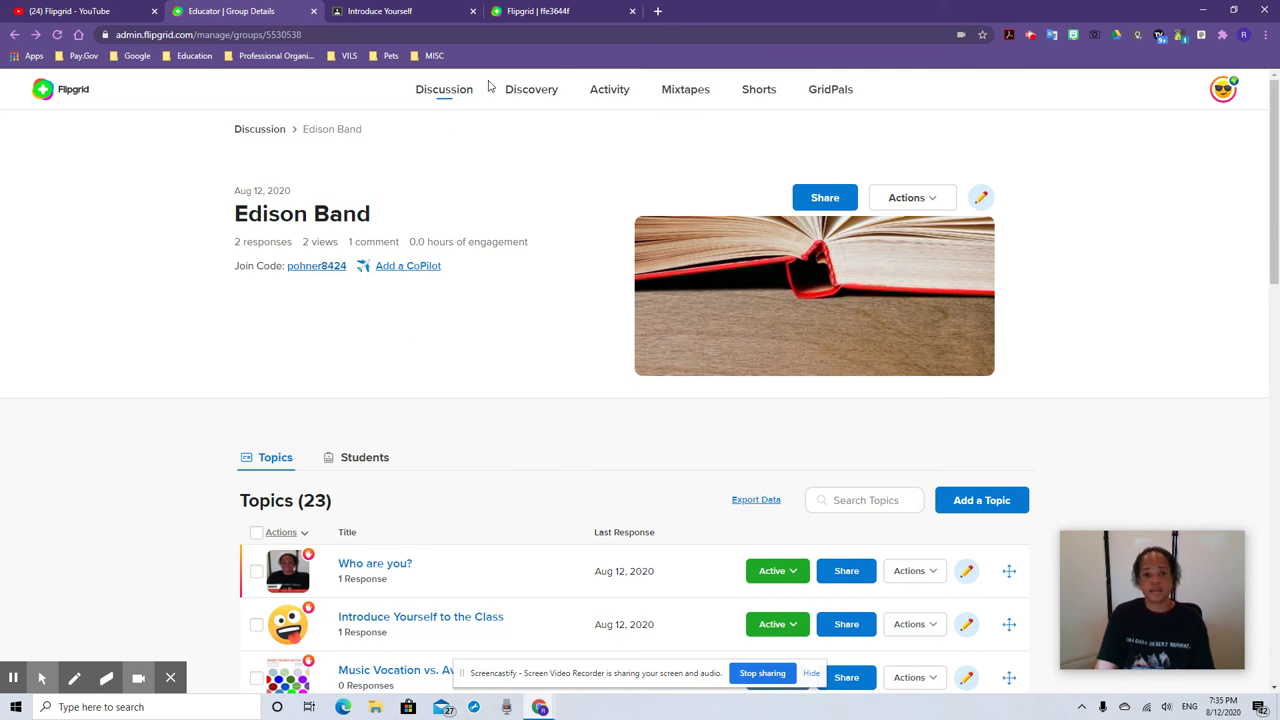
click(531, 92)
Open the Topics I've added collection and browse its Middle School Music topics
click(530, 352)
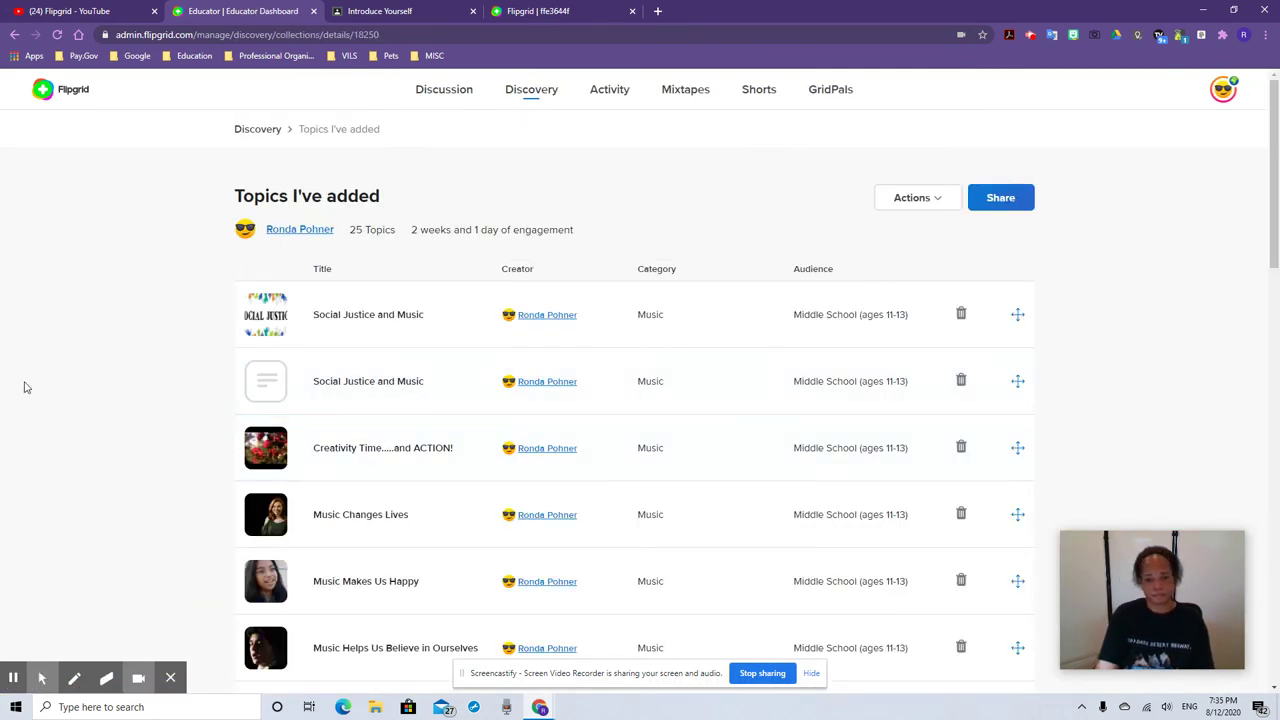
scroll(30, 390, down, 3)
scroll(317, 440, down, 10)
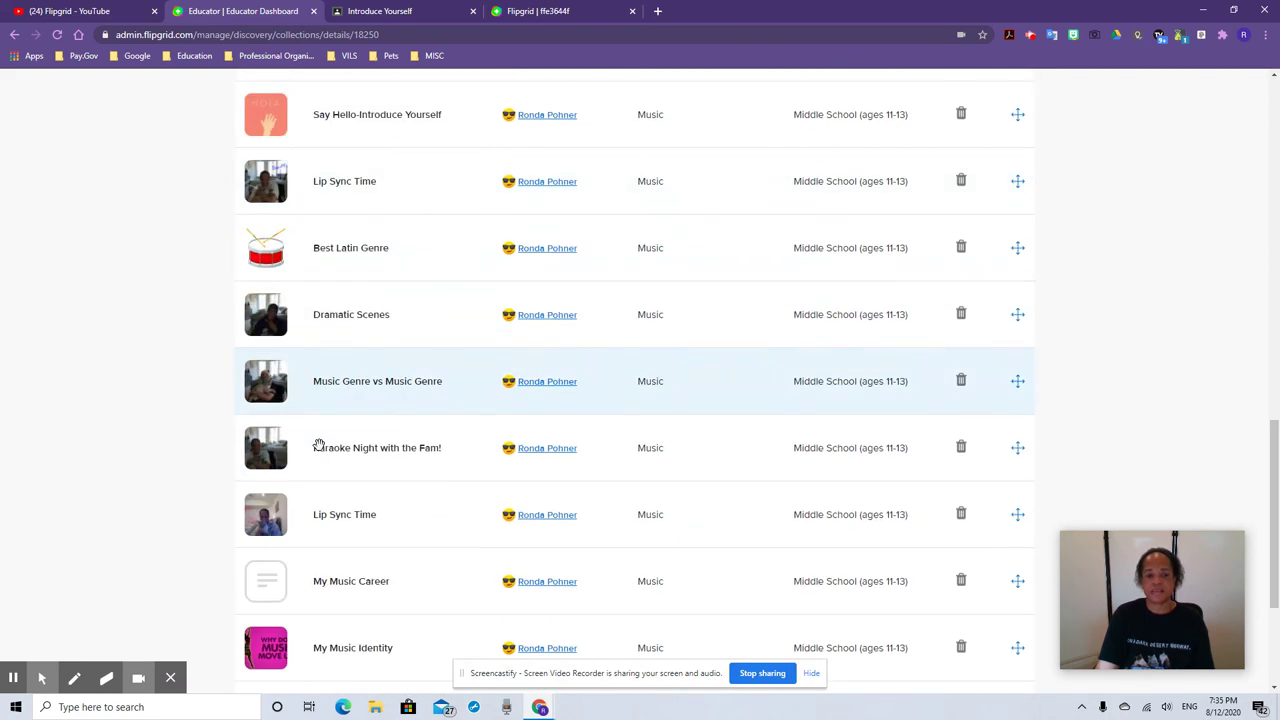
scroll(318, 444, up, 2)
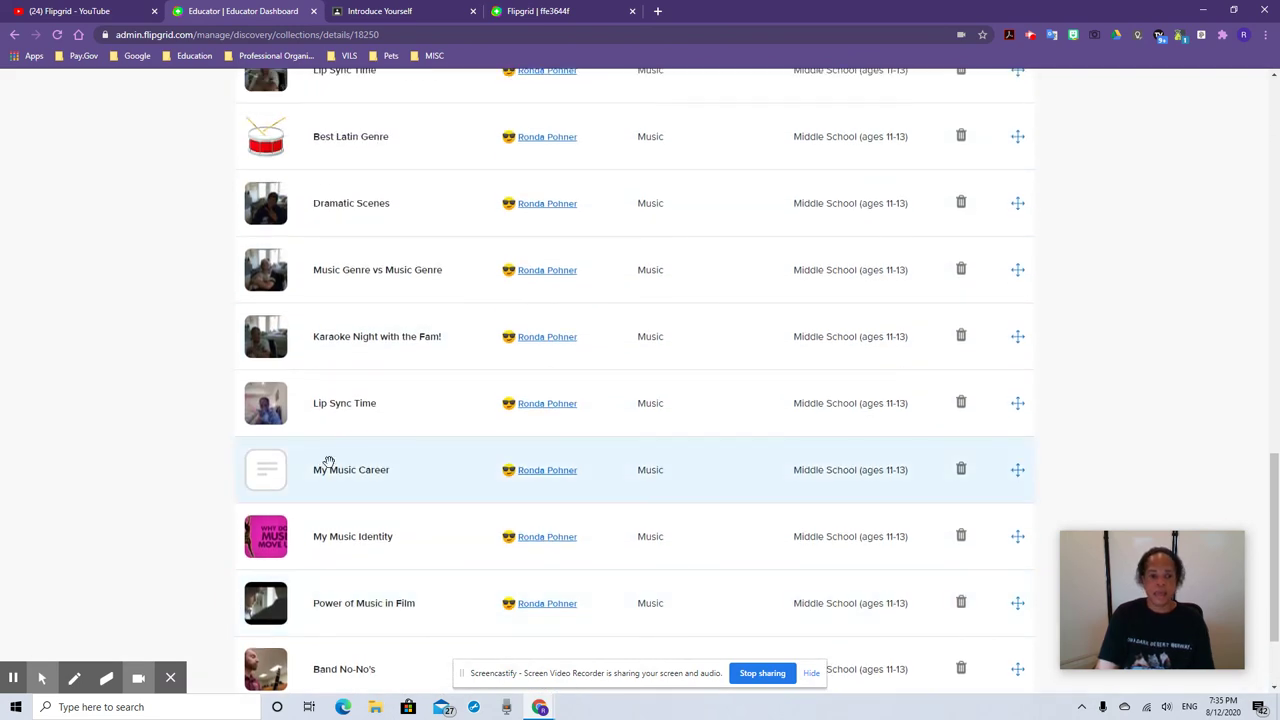
scroll(334, 480, up, 1)
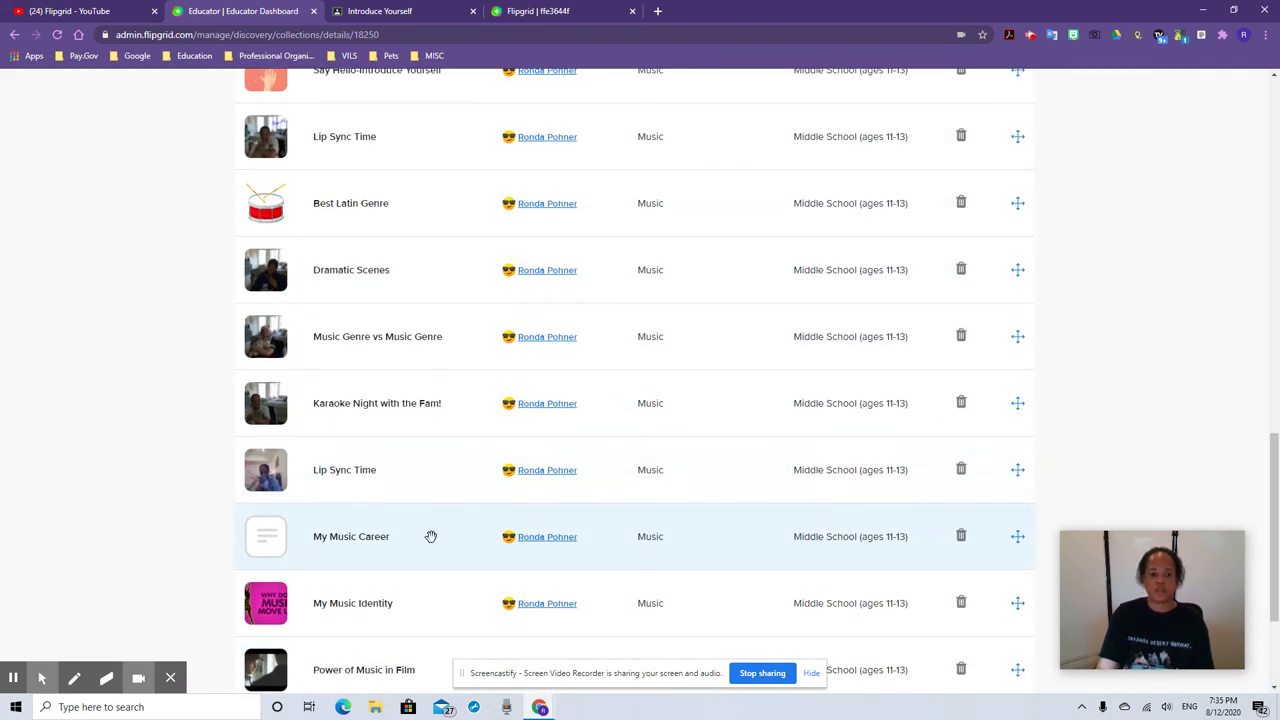
Read the My Music Identity topic's description and integration notes, then close its details
click(410, 604)
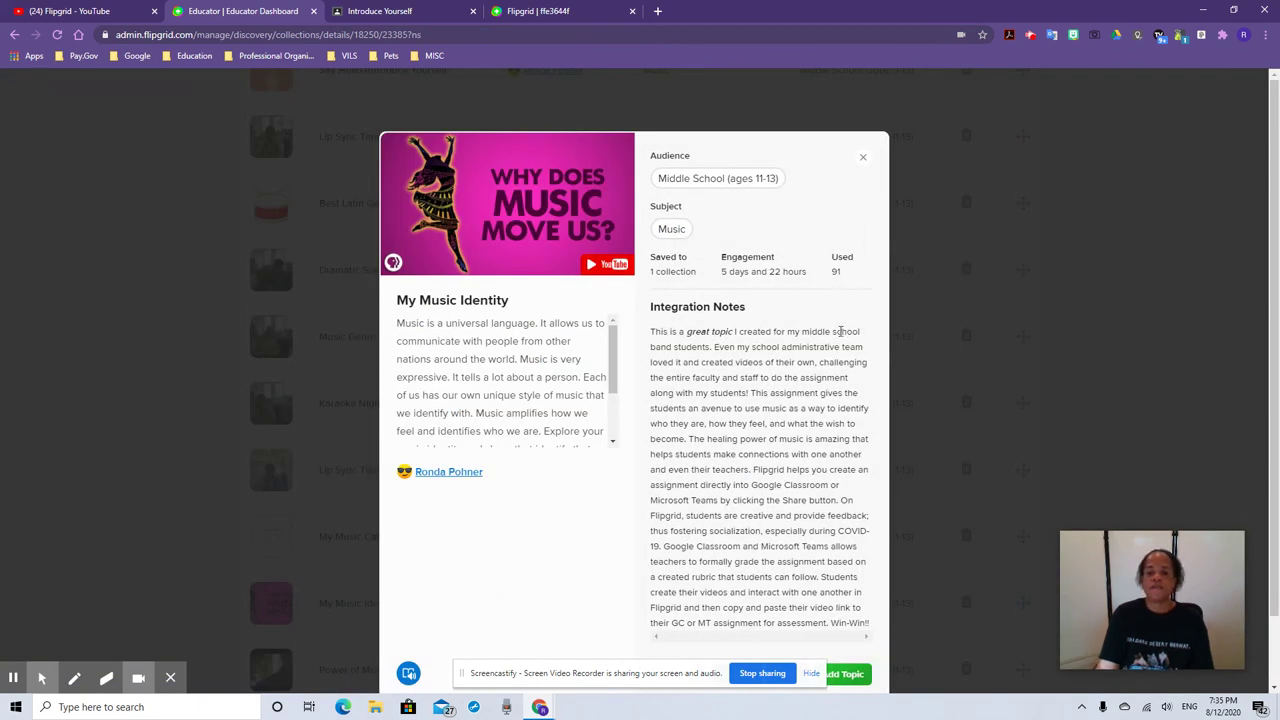
scroll(841, 331, down, 1)
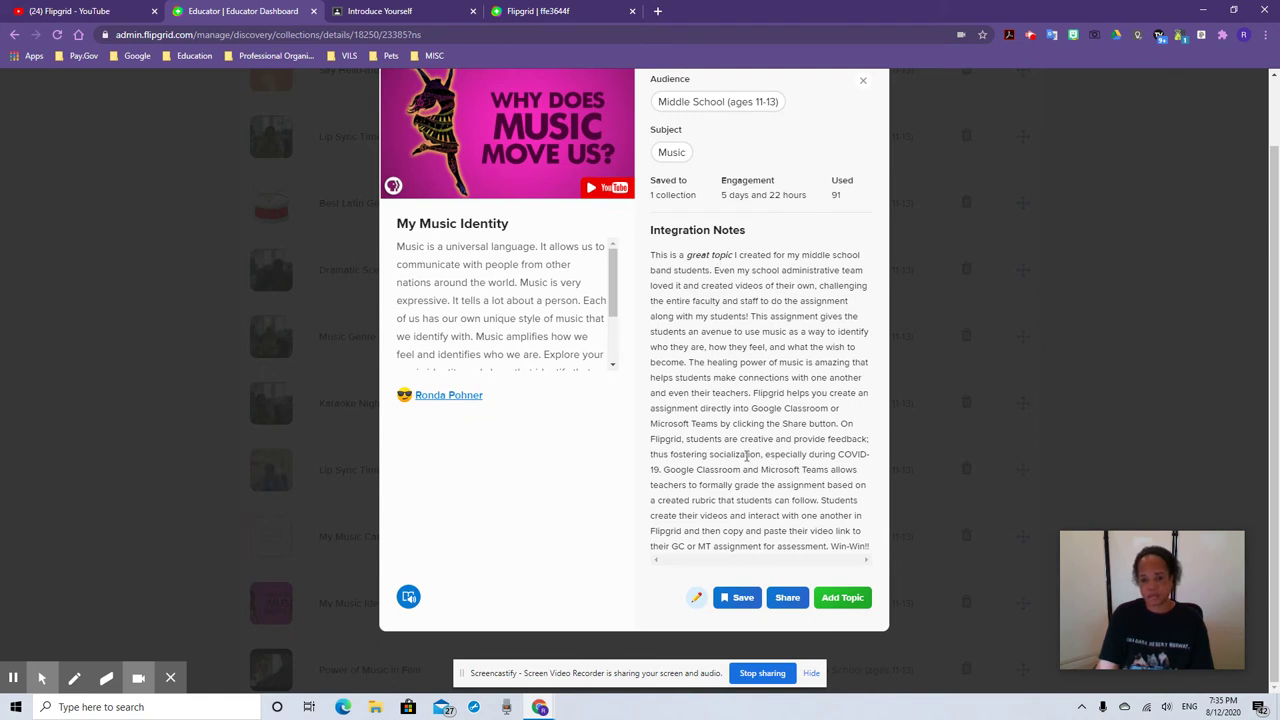
scroll(745, 455, up, 1)
scroll(497, 398, down, 1)
scroll(941, 549, down, 1)
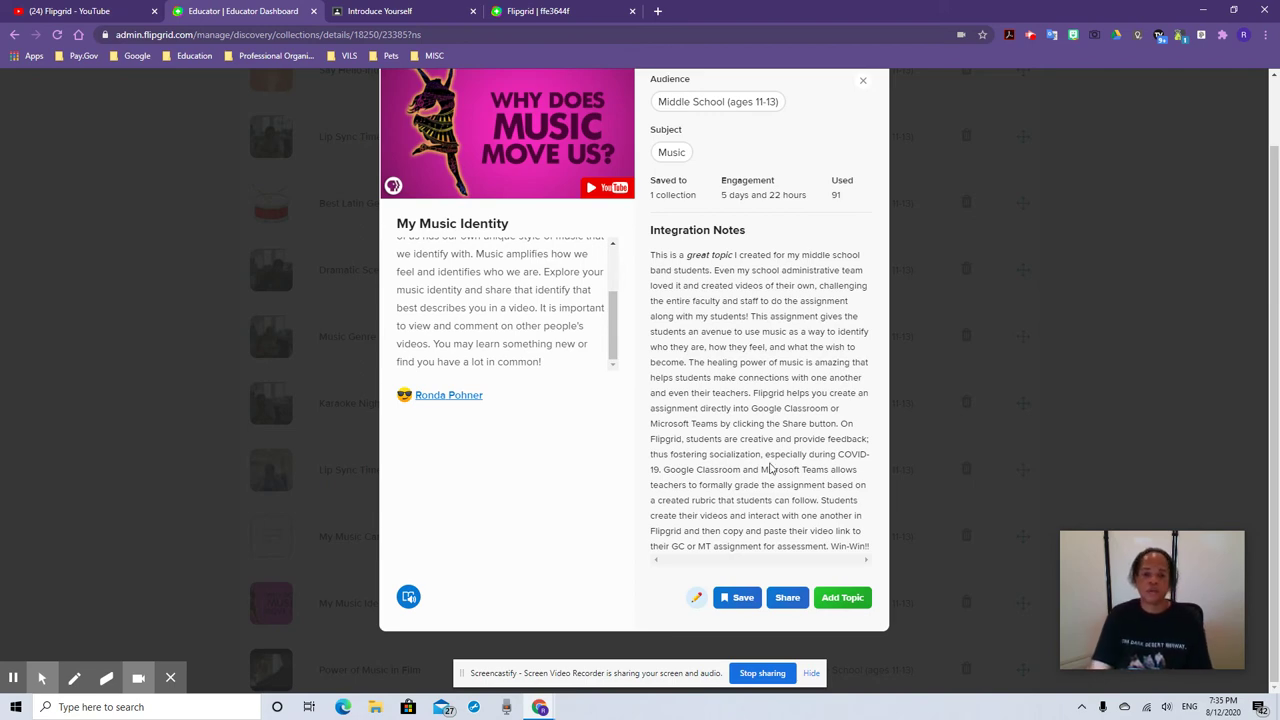
scroll(768, 466, up, 1)
click(860, 158)
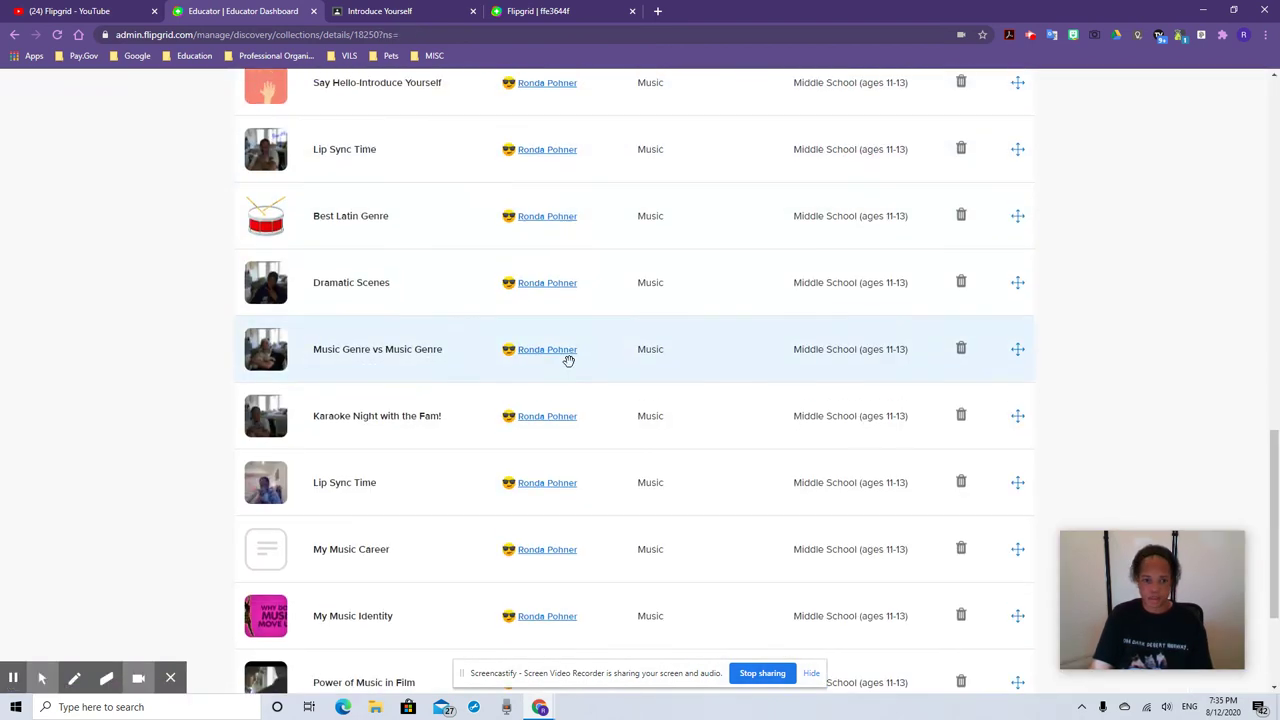
scroll(568, 360, up, 10)
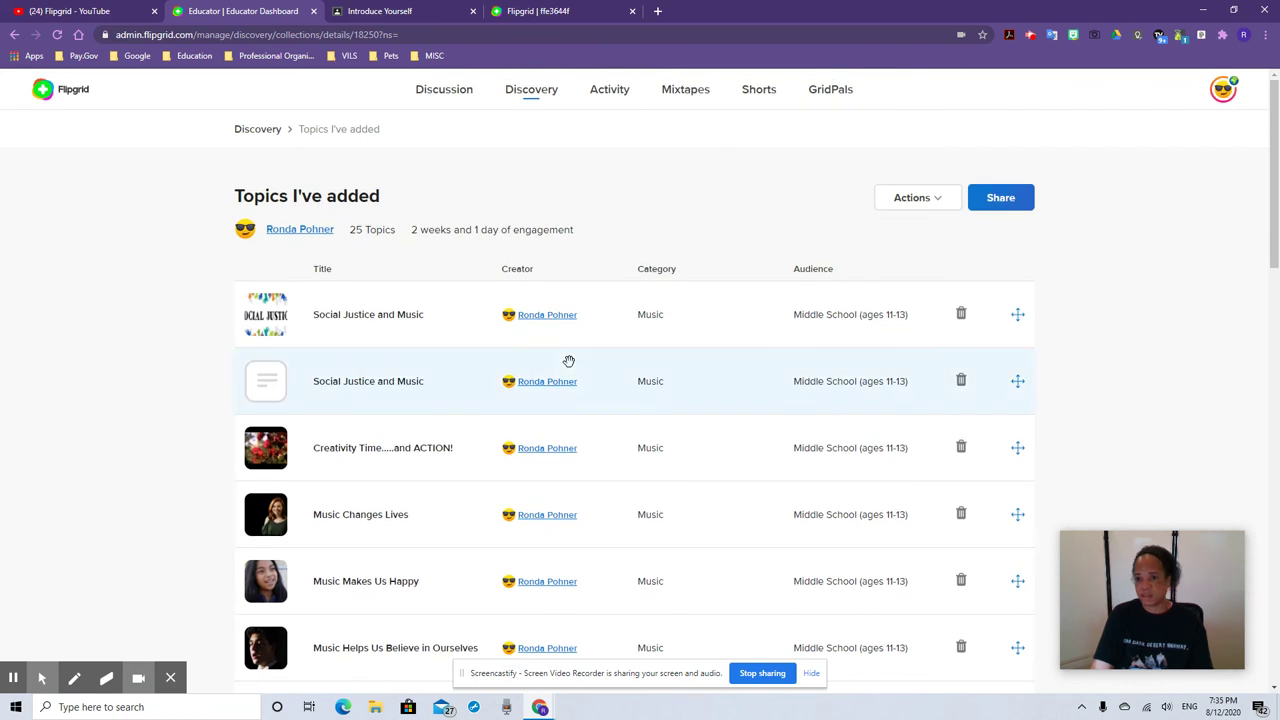
Scroll through the Activity dashboard's overview statistics, then move on to the Mixtapes page
click(609, 89)
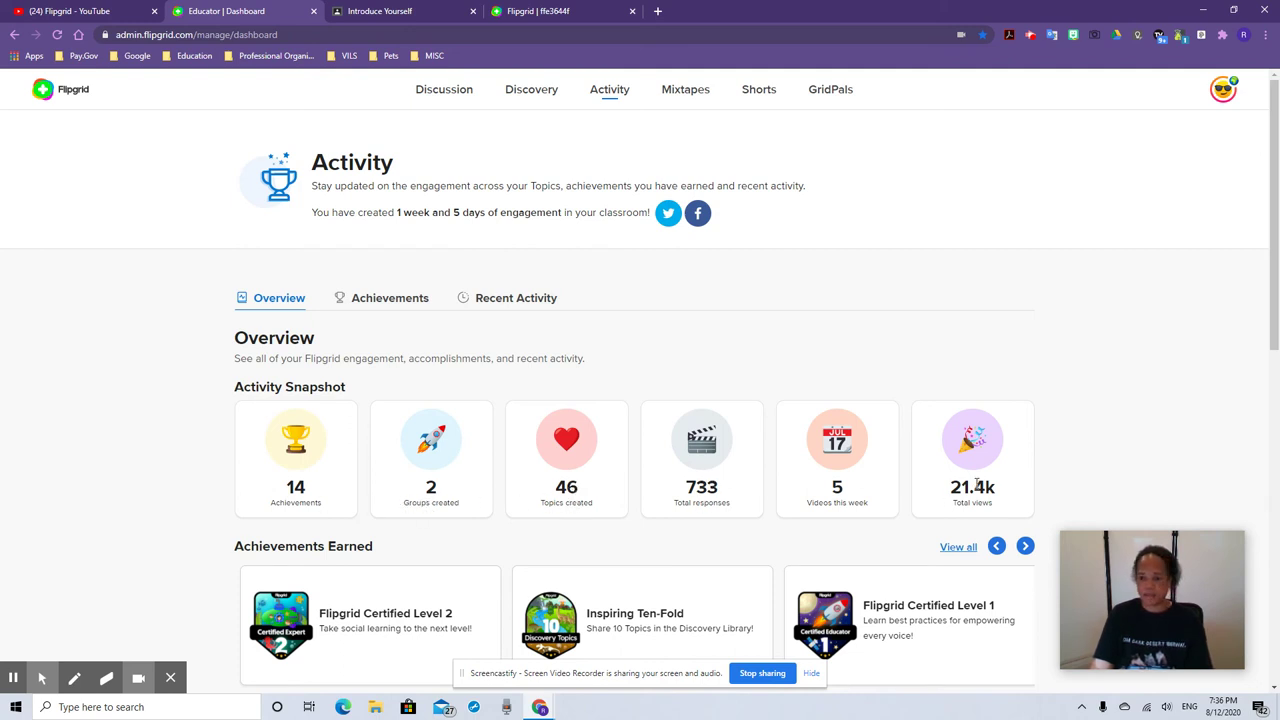
scroll(340, 510, down, 2)
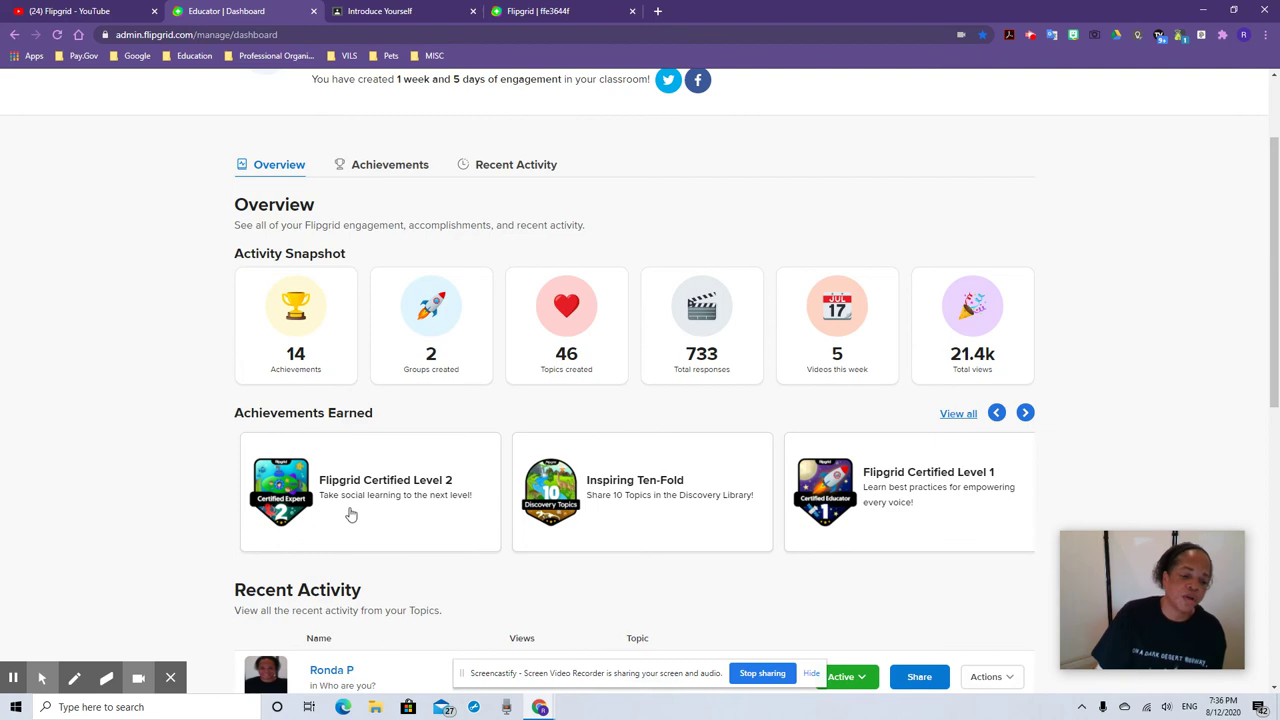
scroll(346, 514, down, 2)
scroll(345, 530, up, 4)
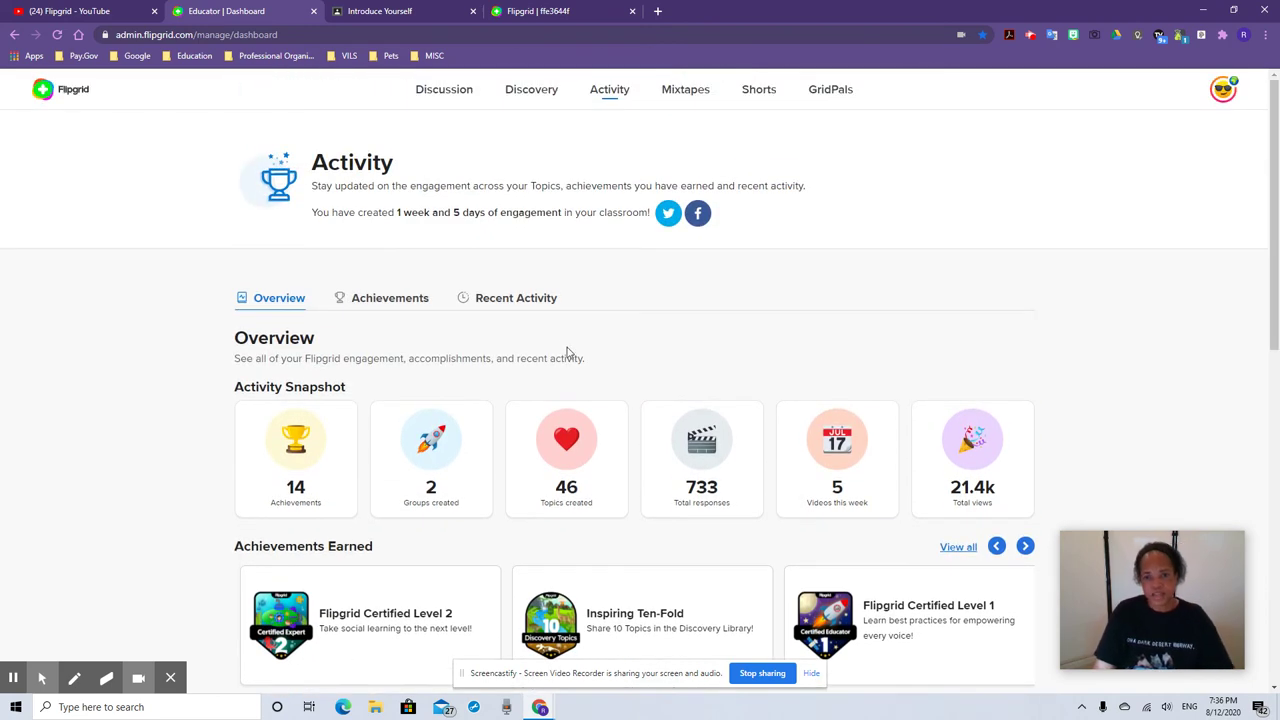
click(683, 90)
Open The Power of Music mixtape and scroll through its 34 videos and back to the top
click(737, 372)
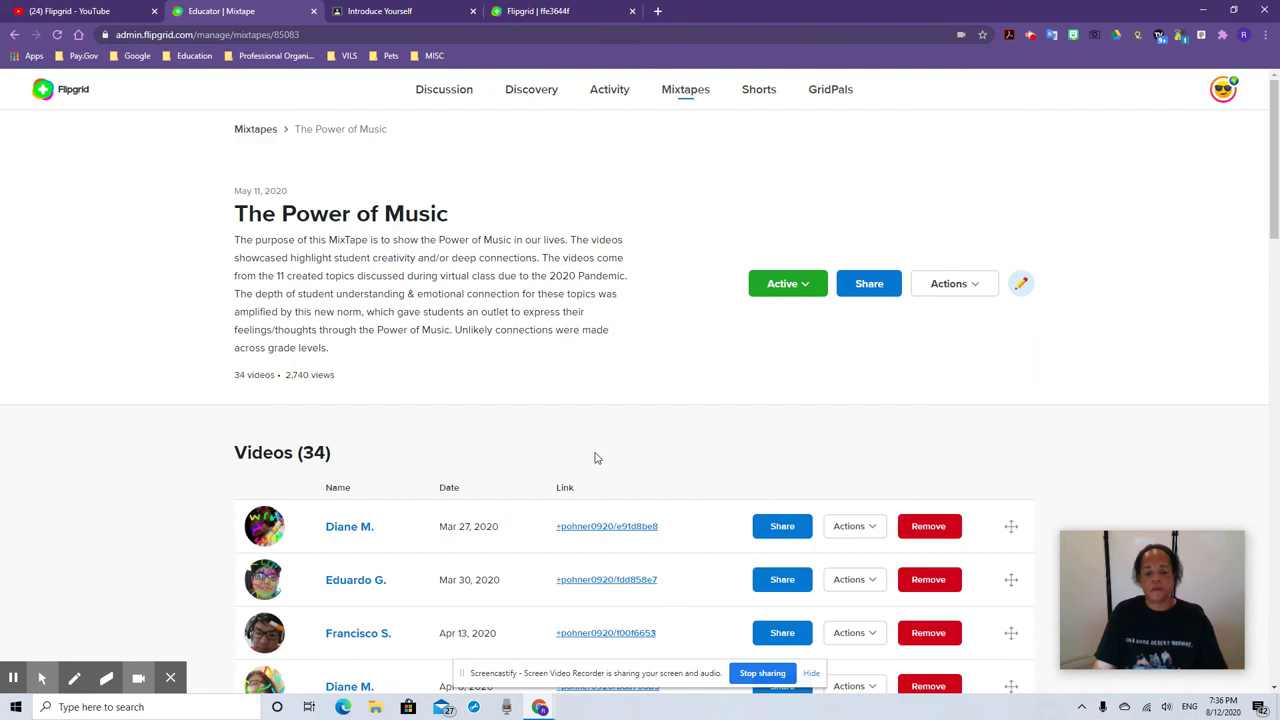
scroll(508, 455, down, 8)
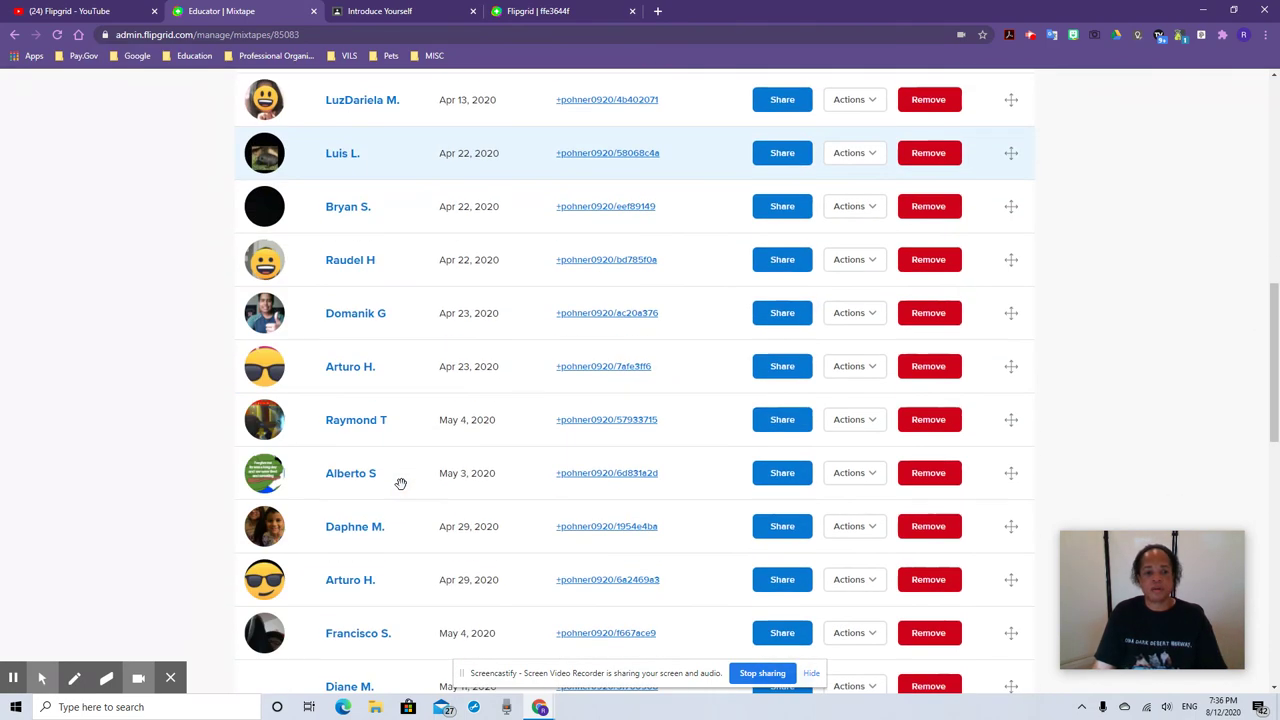
scroll(400, 483, down, 6)
scroll(399, 484, up, 6)
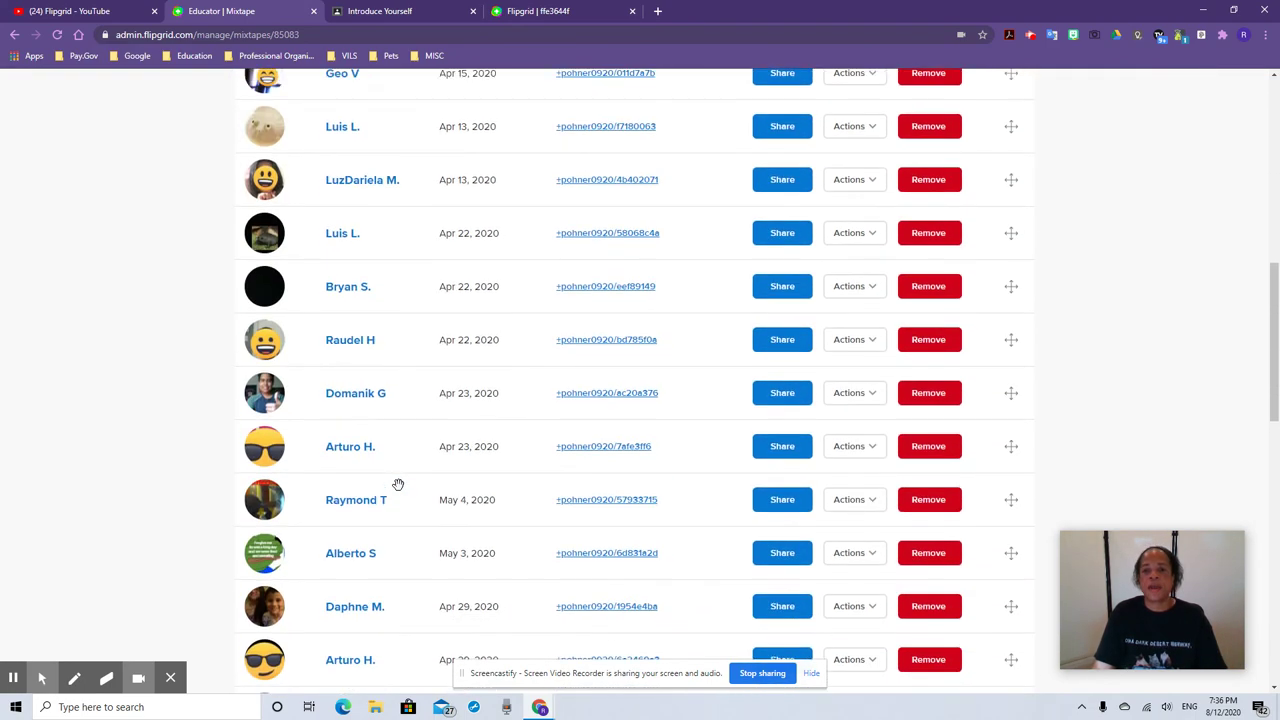
scroll(398, 484, up, 7)
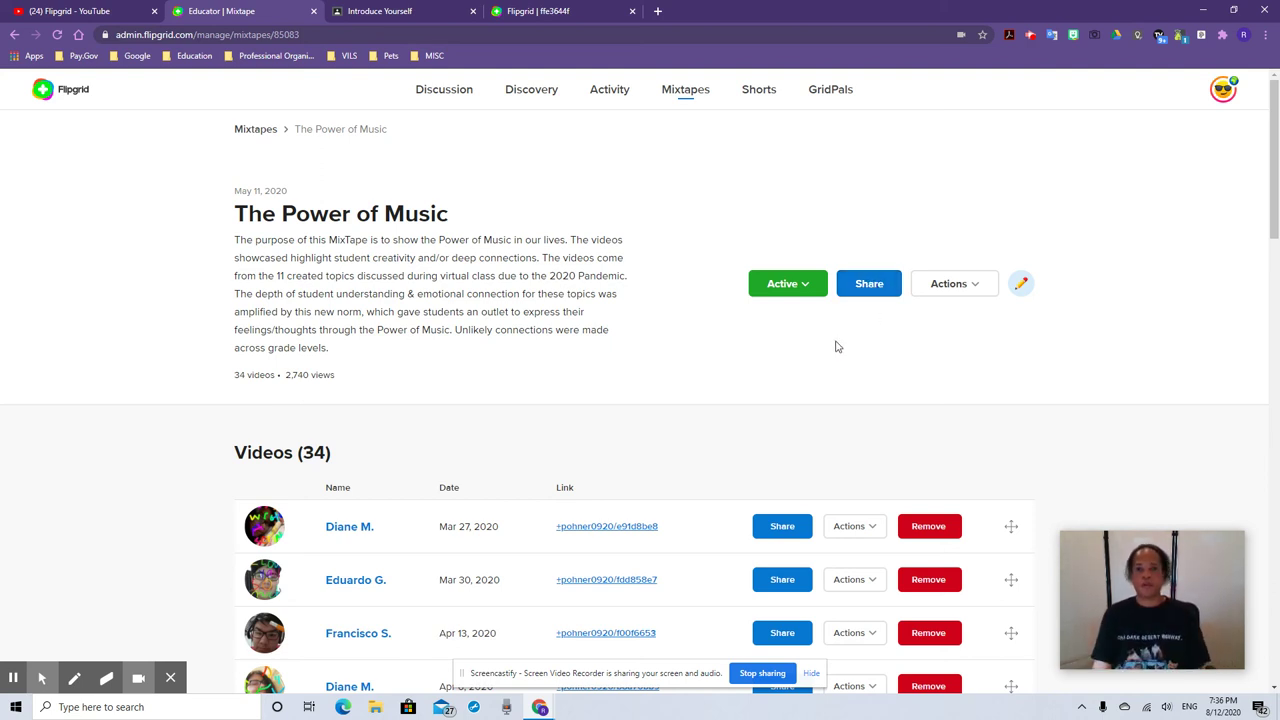
On the Shorts page, open the May 11 short, copy its share link, and close the player
click(760, 92)
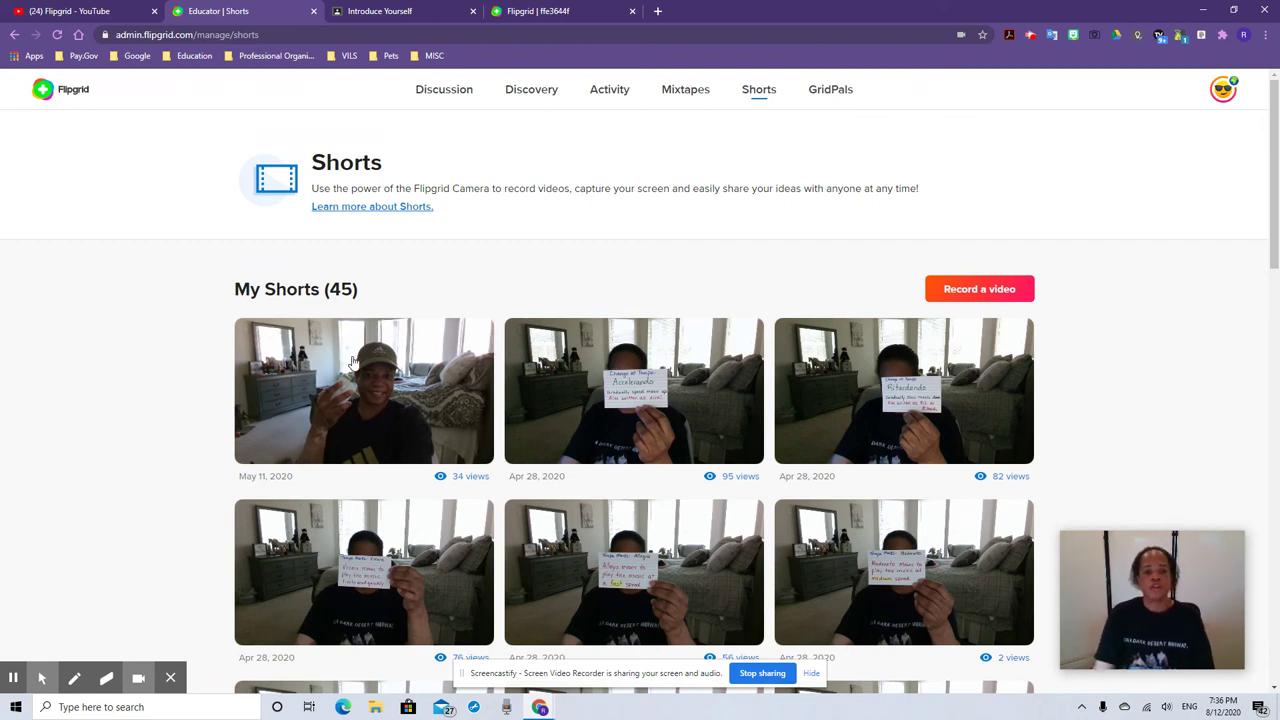
click(413, 385)
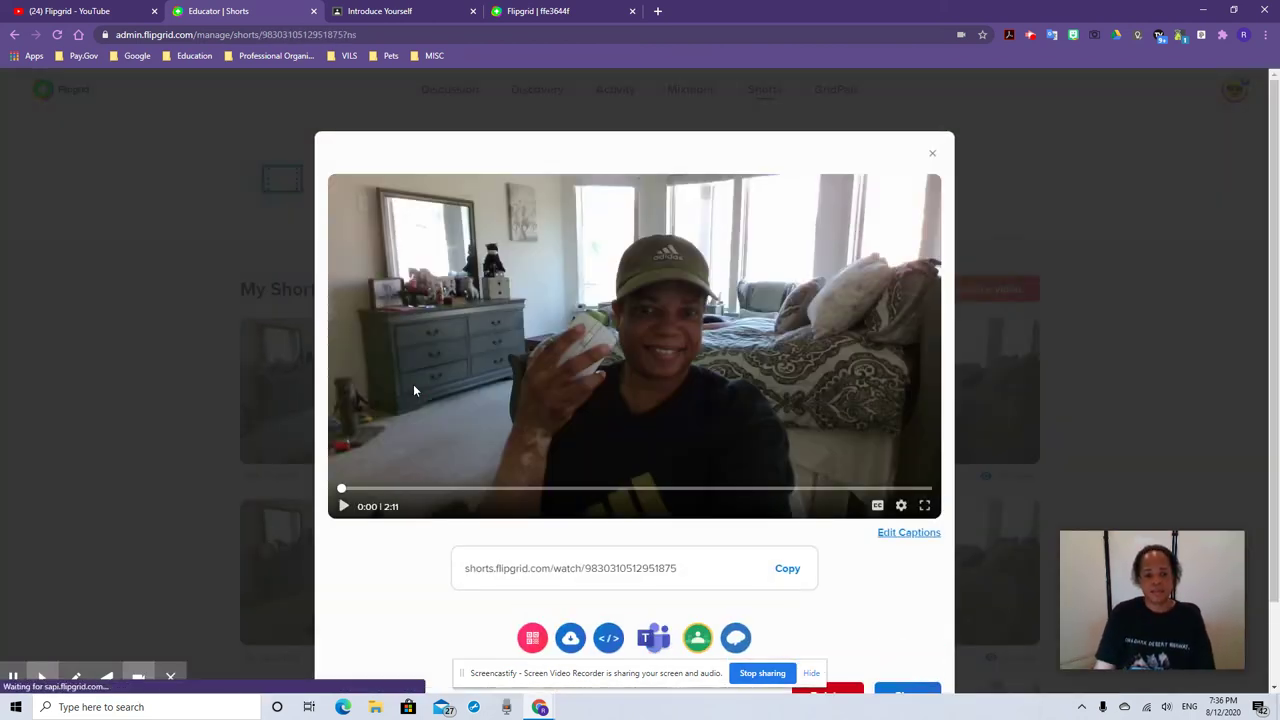
click(789, 574)
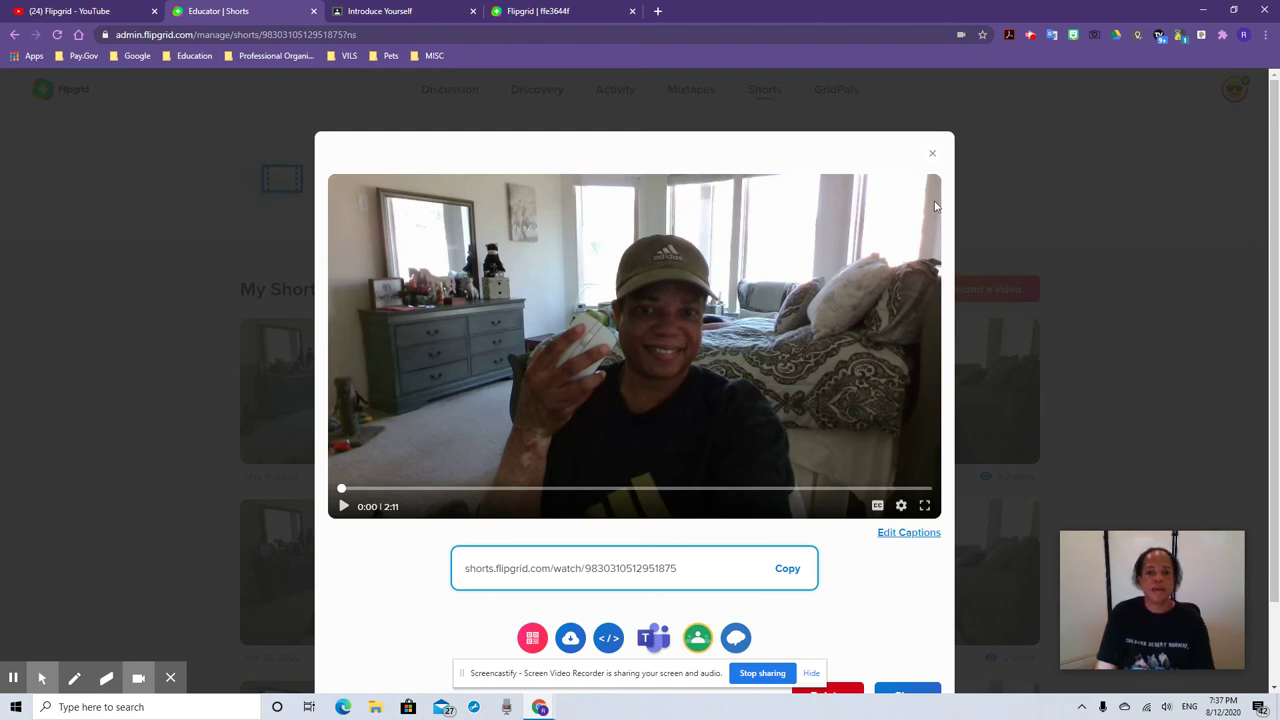
click(933, 153)
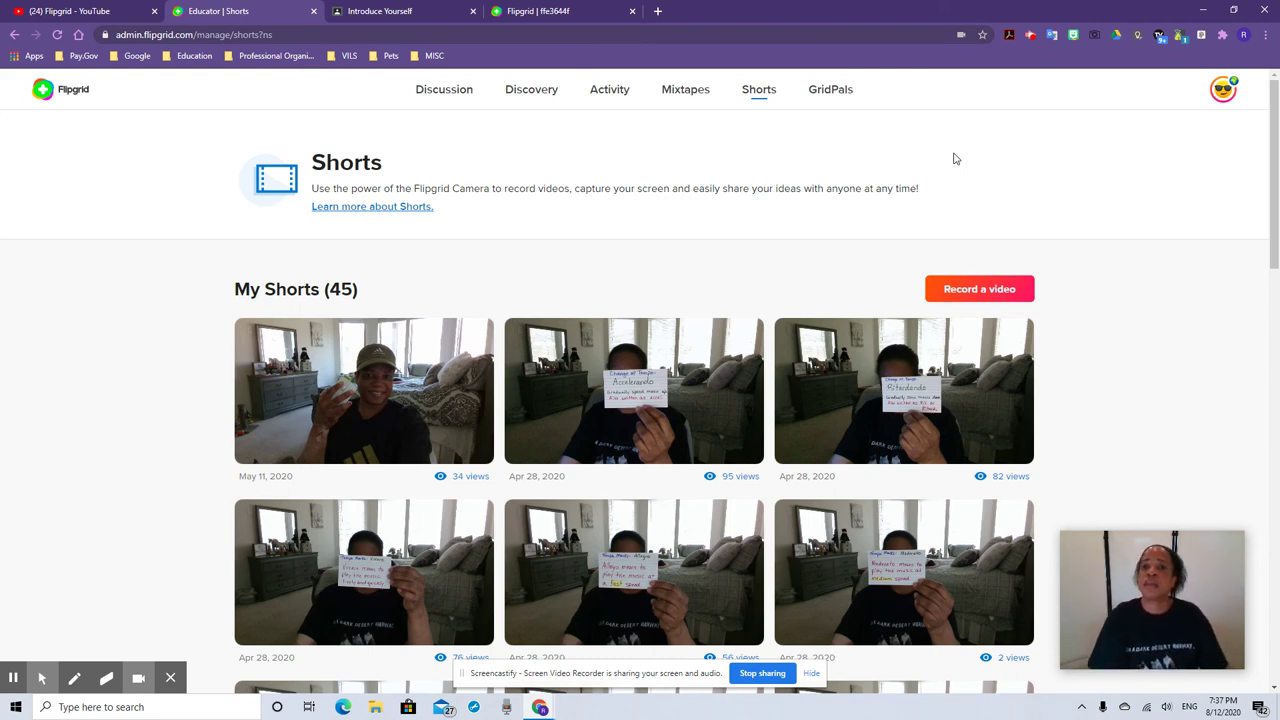
Filter the GridPals map to Middle school educators (8,897), leaving subjects unset, then go to Discussion
click(832, 93)
scroll(360, 400, down, 1)
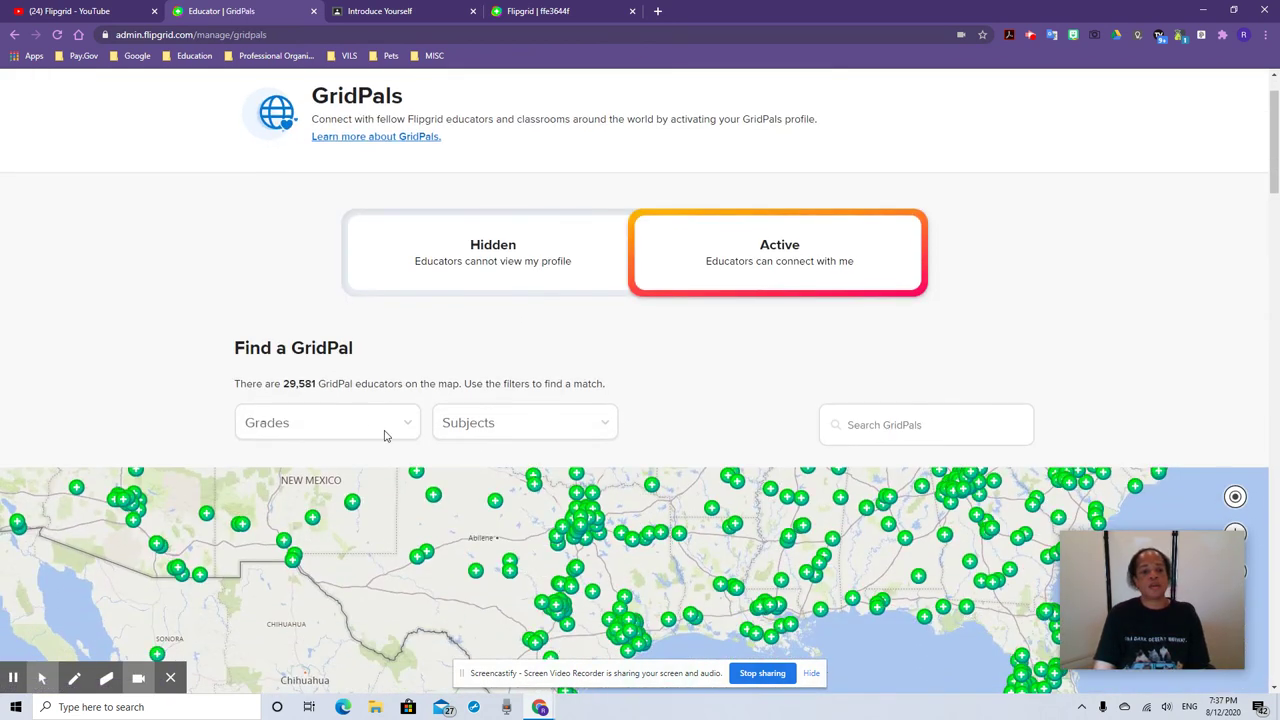
click(406, 429)
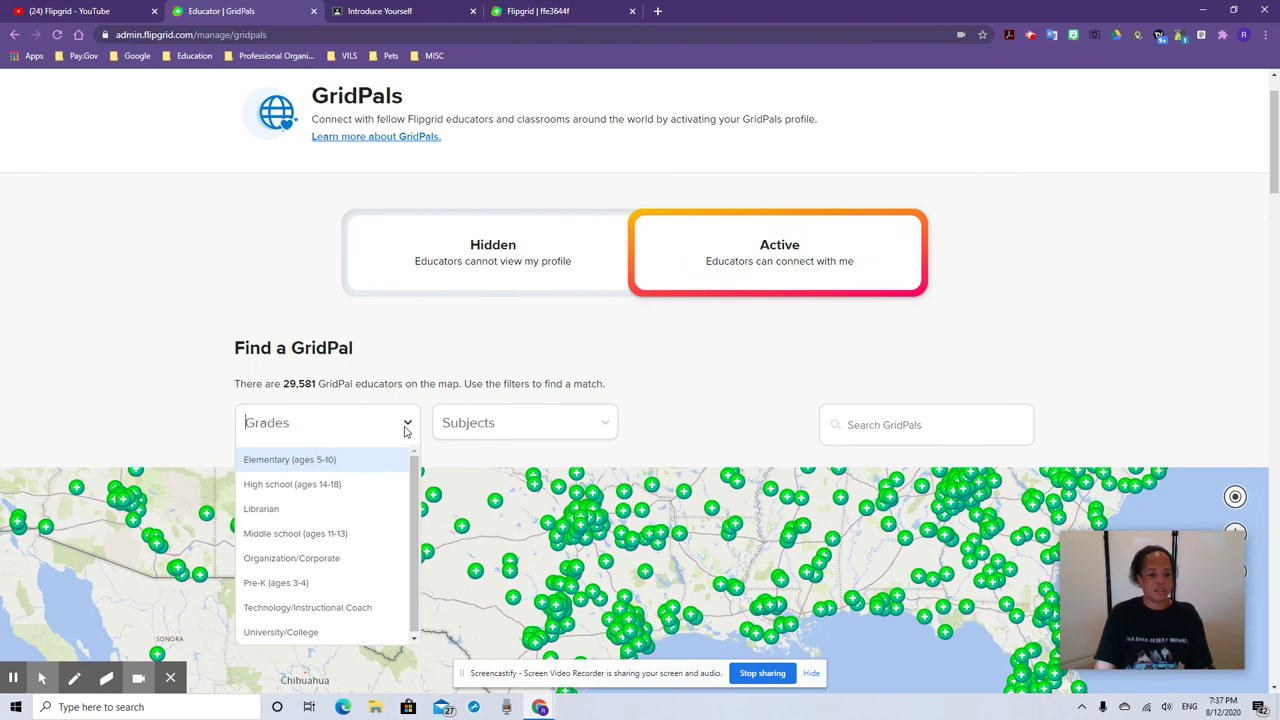
click(335, 535)
click(605, 428)
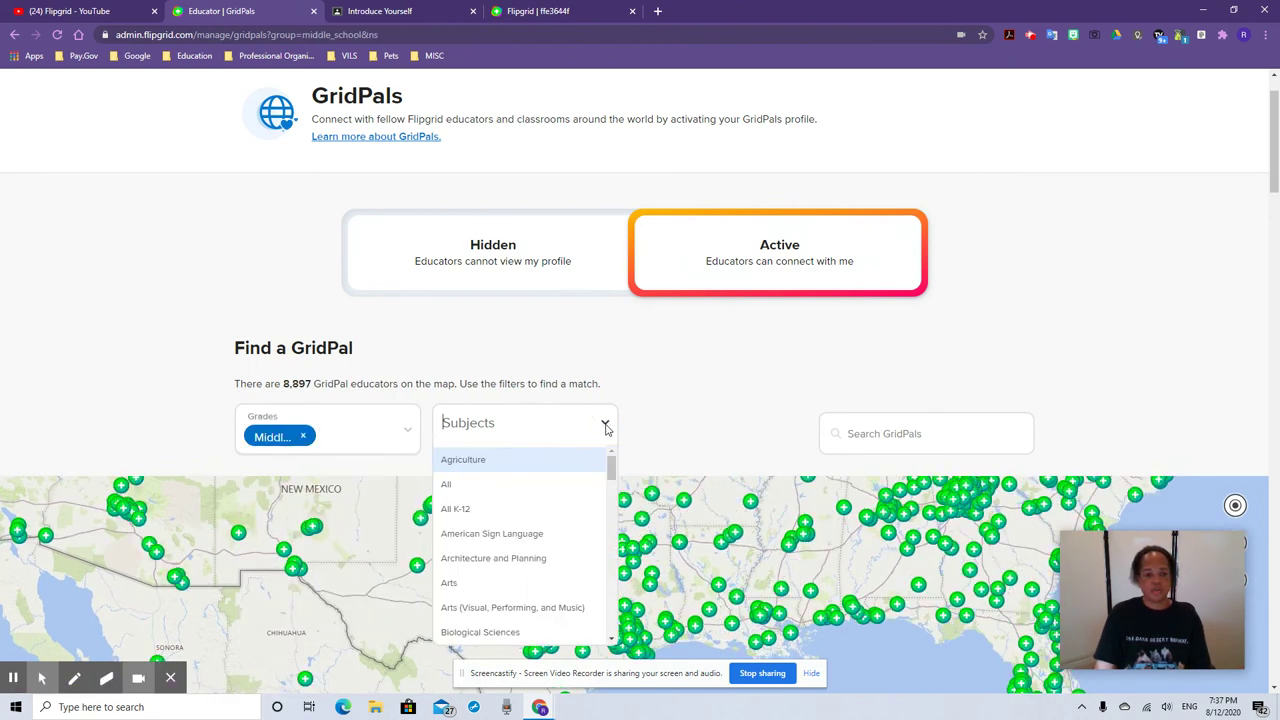
scroll(528, 562, down, 4)
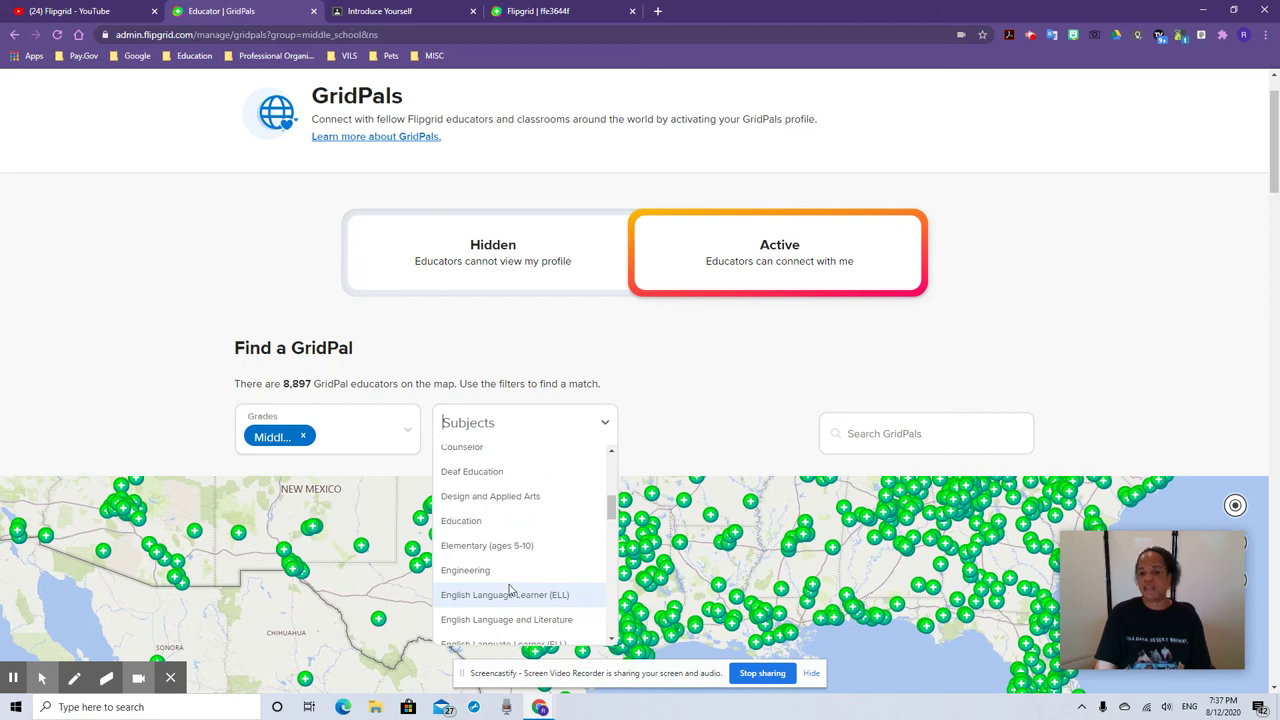
click(710, 402)
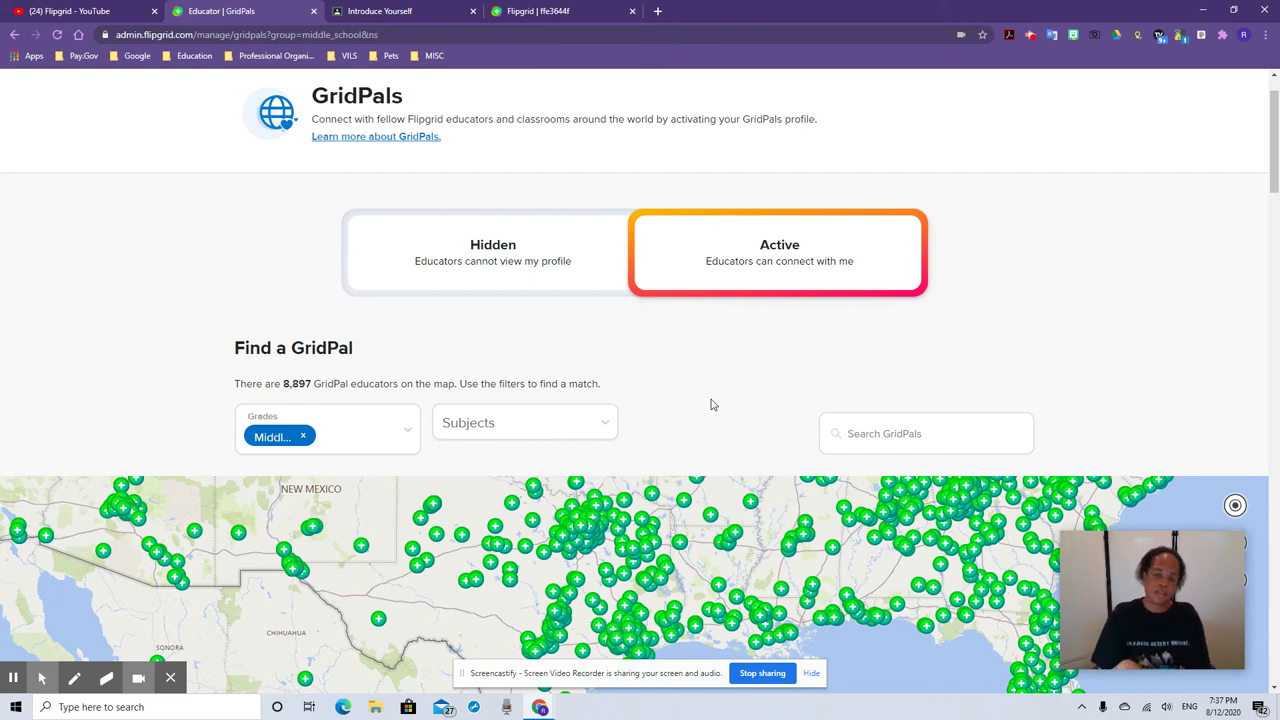
scroll(322, 196, up, 1)
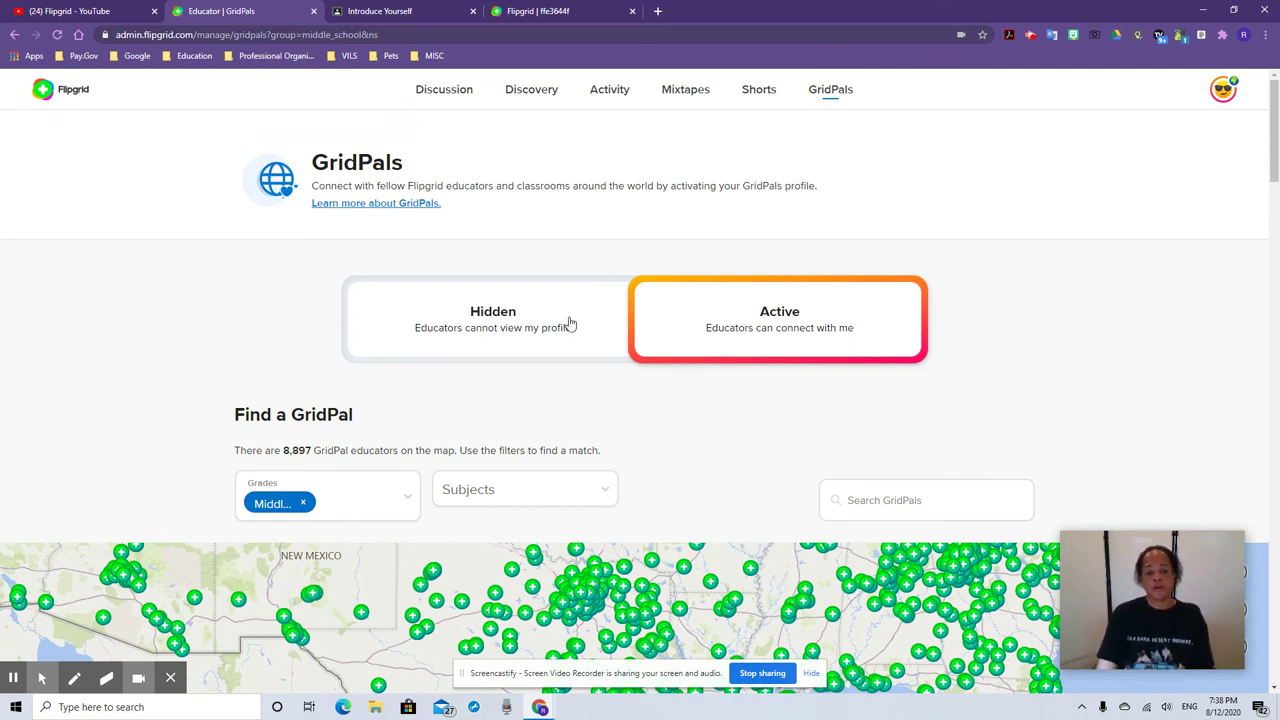
click(463, 92)
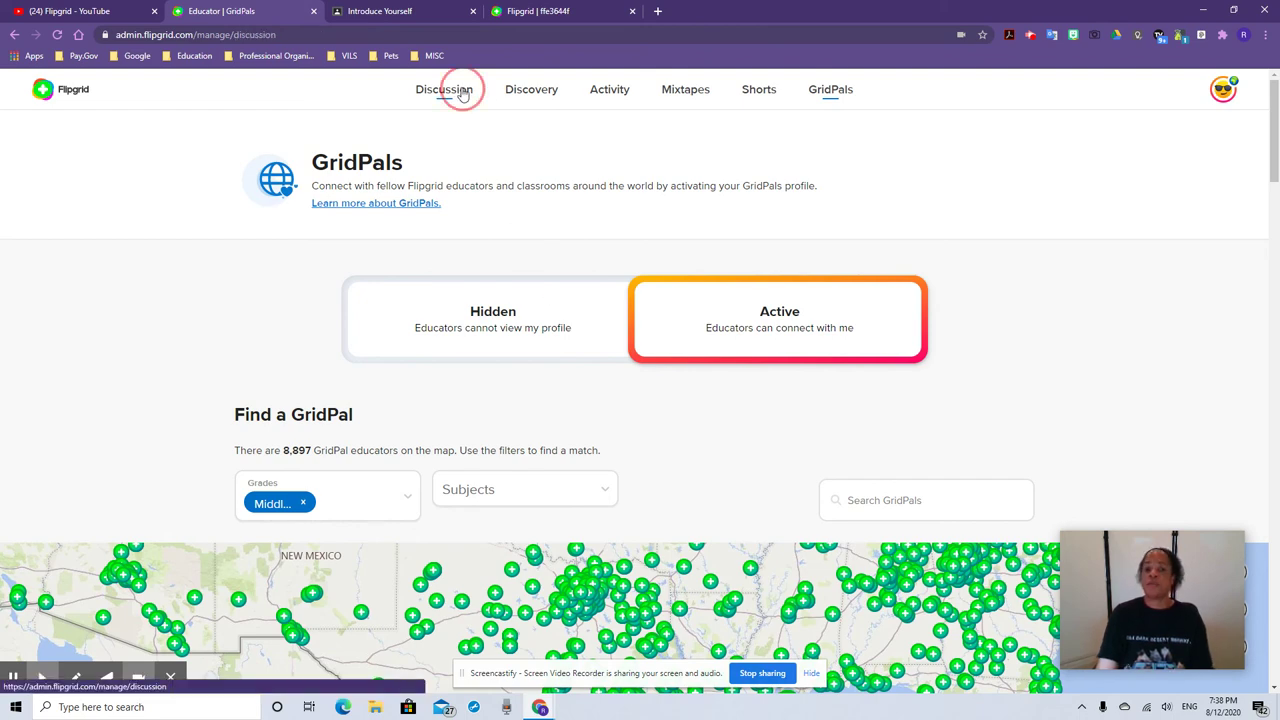
Open Edison Band's 'Who are you?' topic and view its prompt in Immersive Reader
click(486, 420)
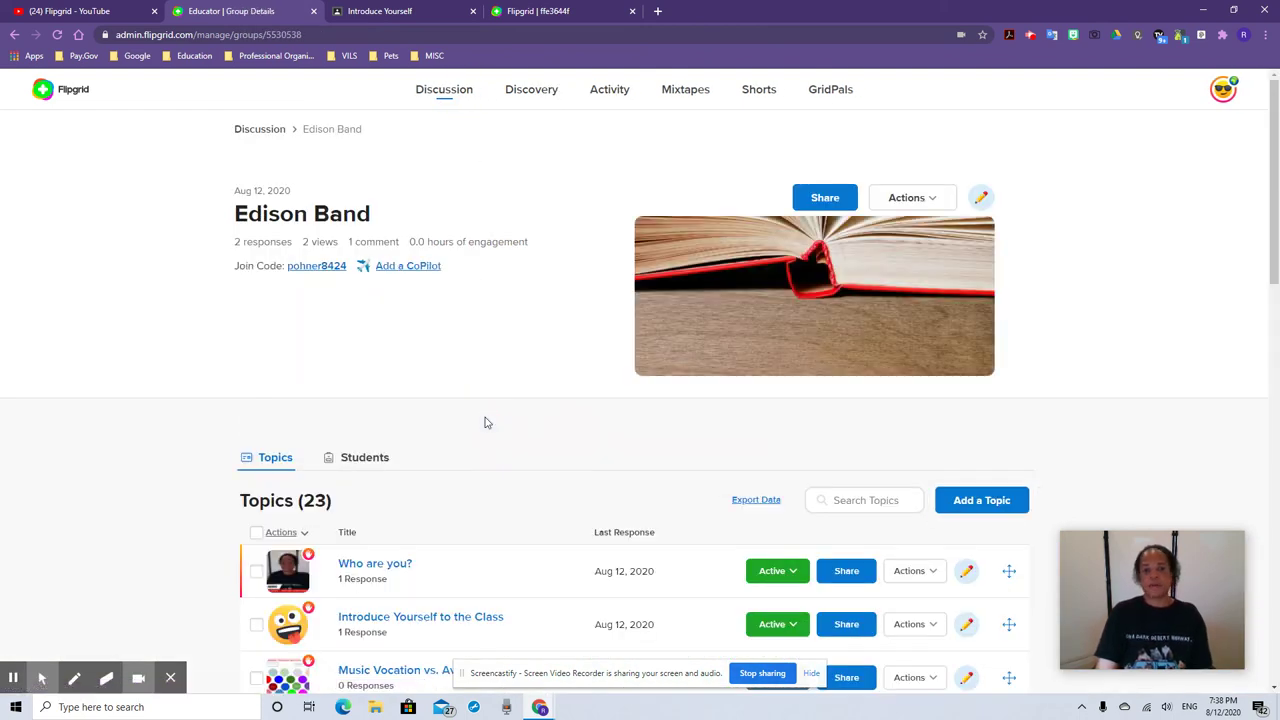
scroll(463, 460, down, 1)
click(460, 512)
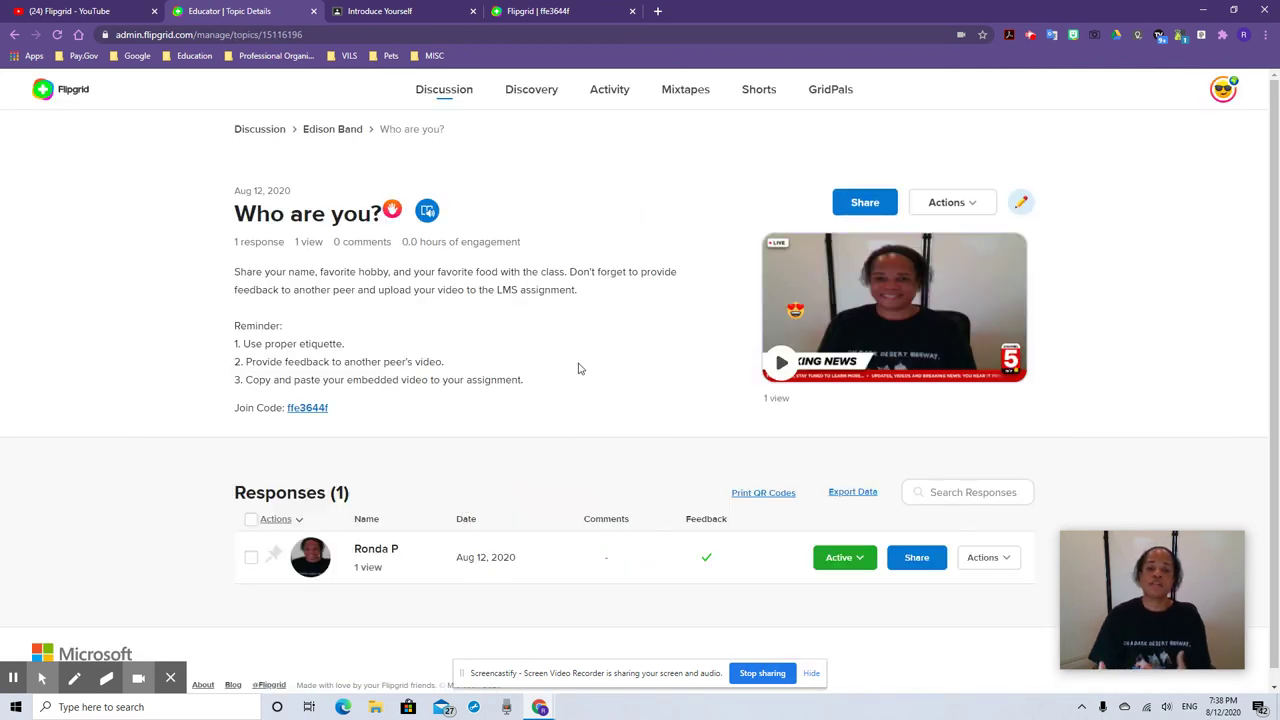
click(430, 214)
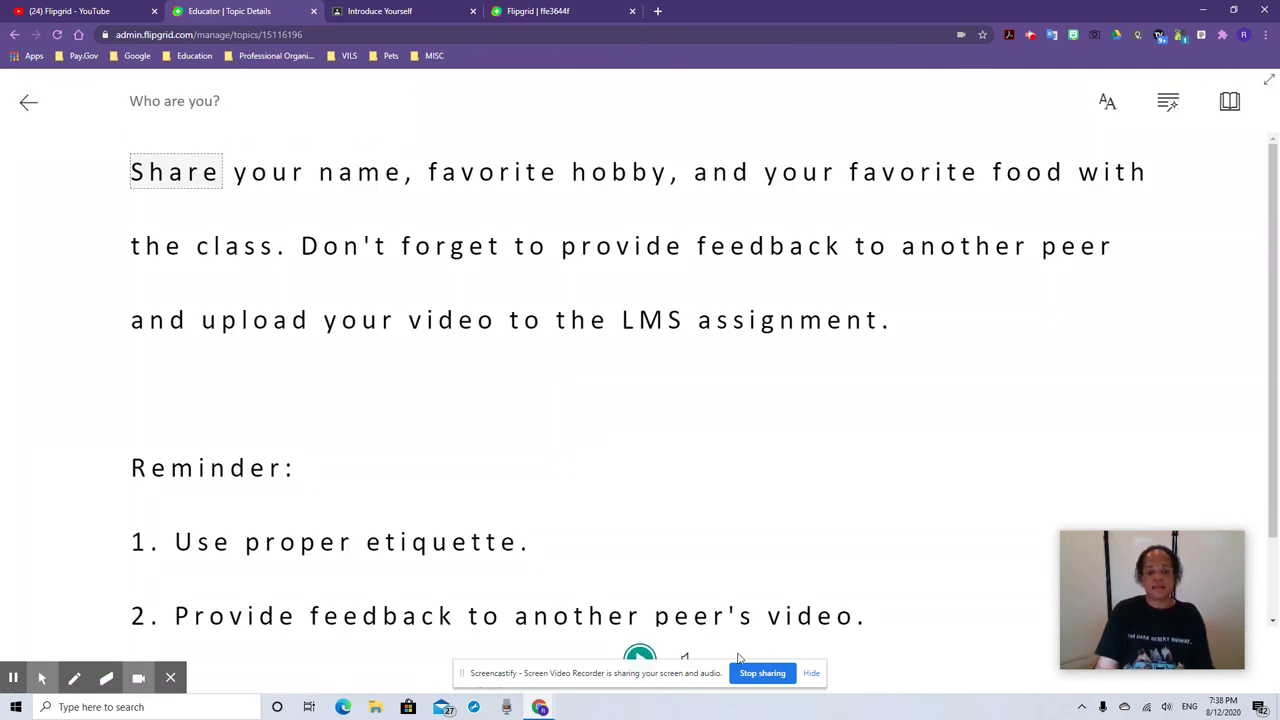
Play the 'Who are you?' prompt aloud briefly, then pause it
click(640, 656)
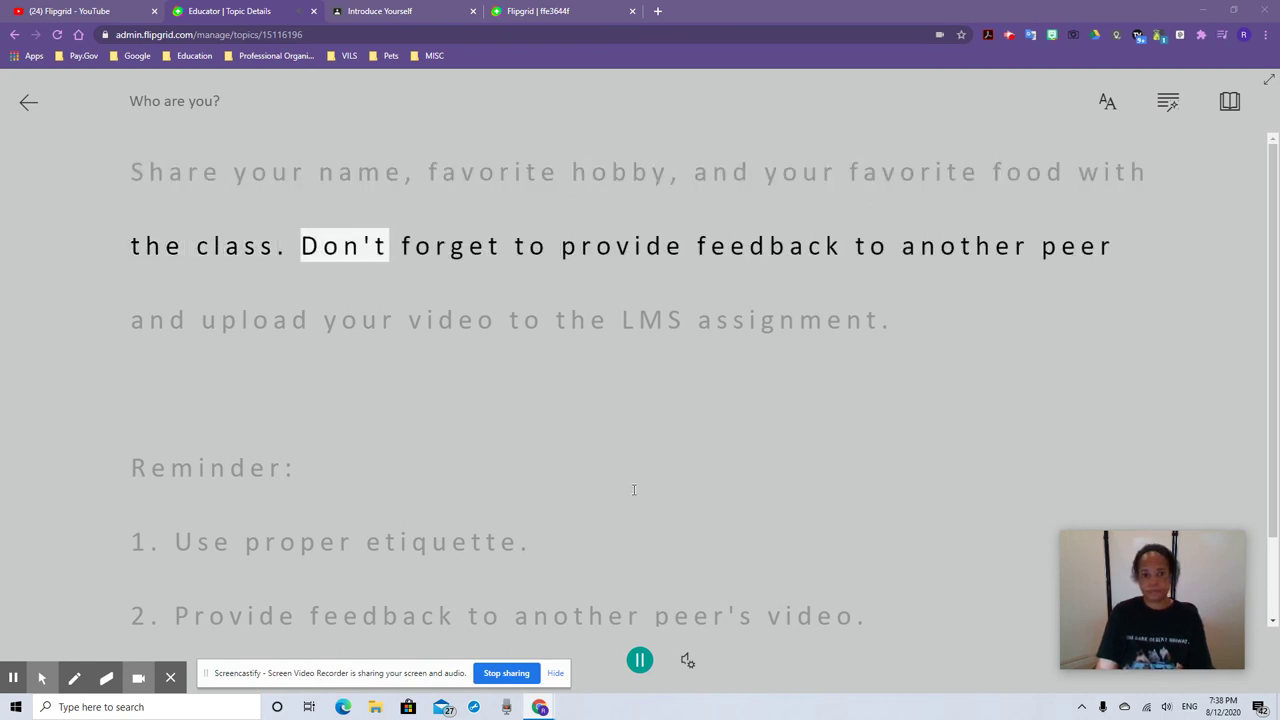
click(642, 662)
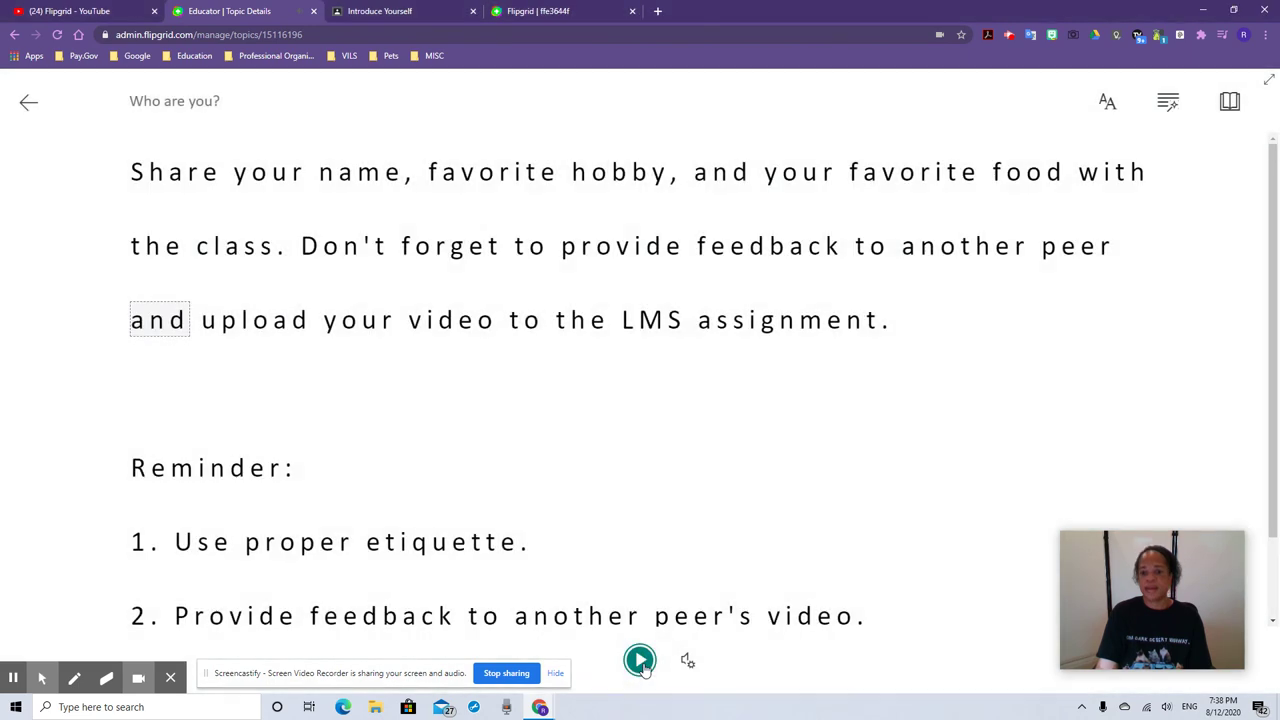
click(1229, 103)
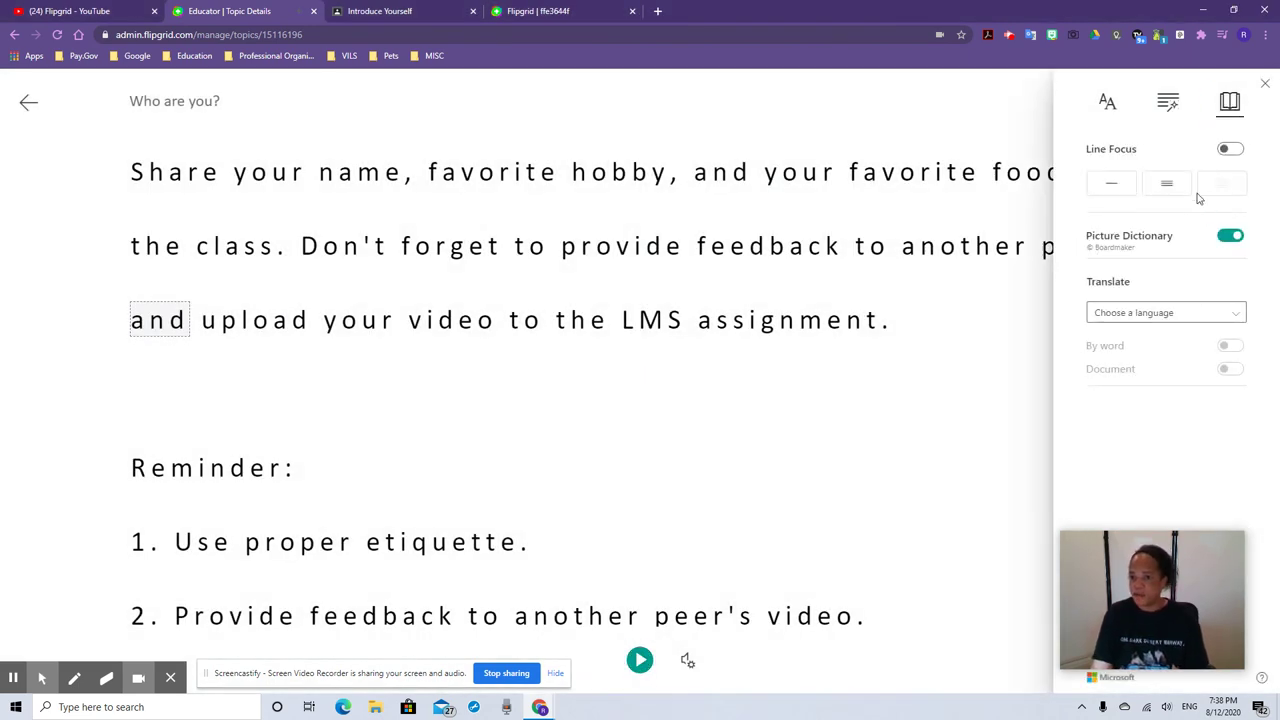
click(1167, 103)
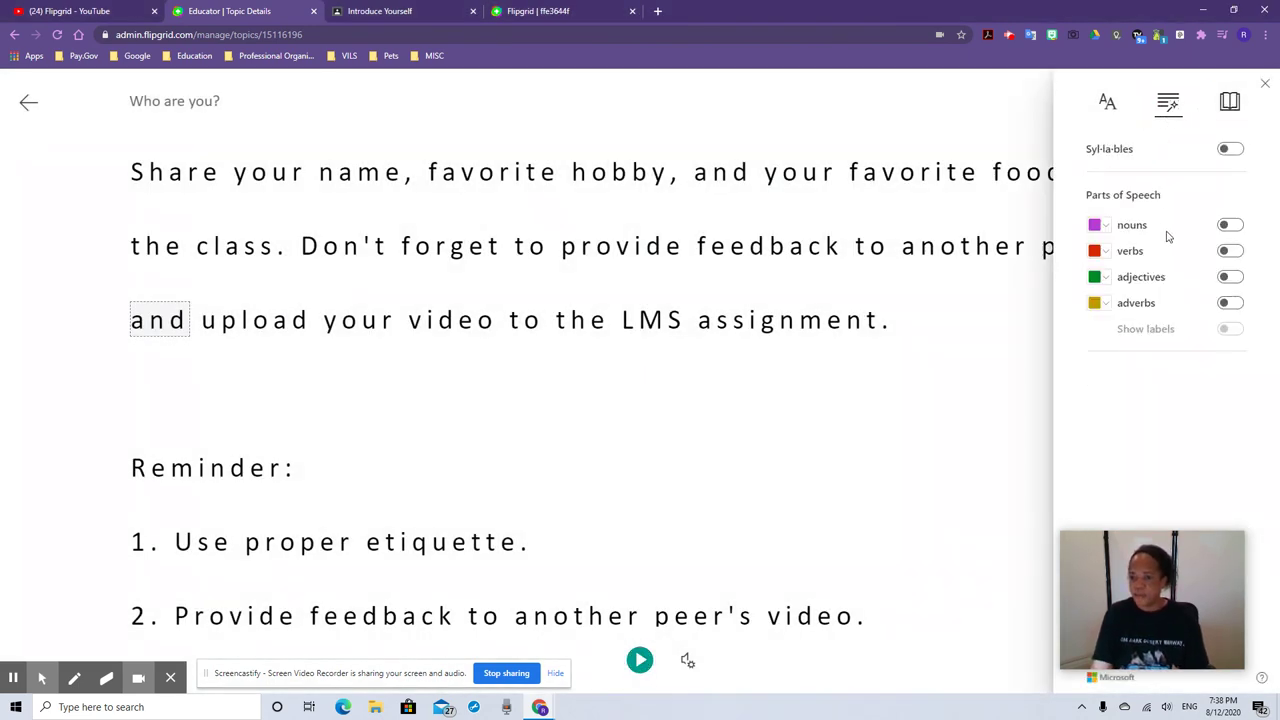
Highlight nouns, verbs, adjectives and adverbs, and enlarge the text size to 50
click(1231, 227)
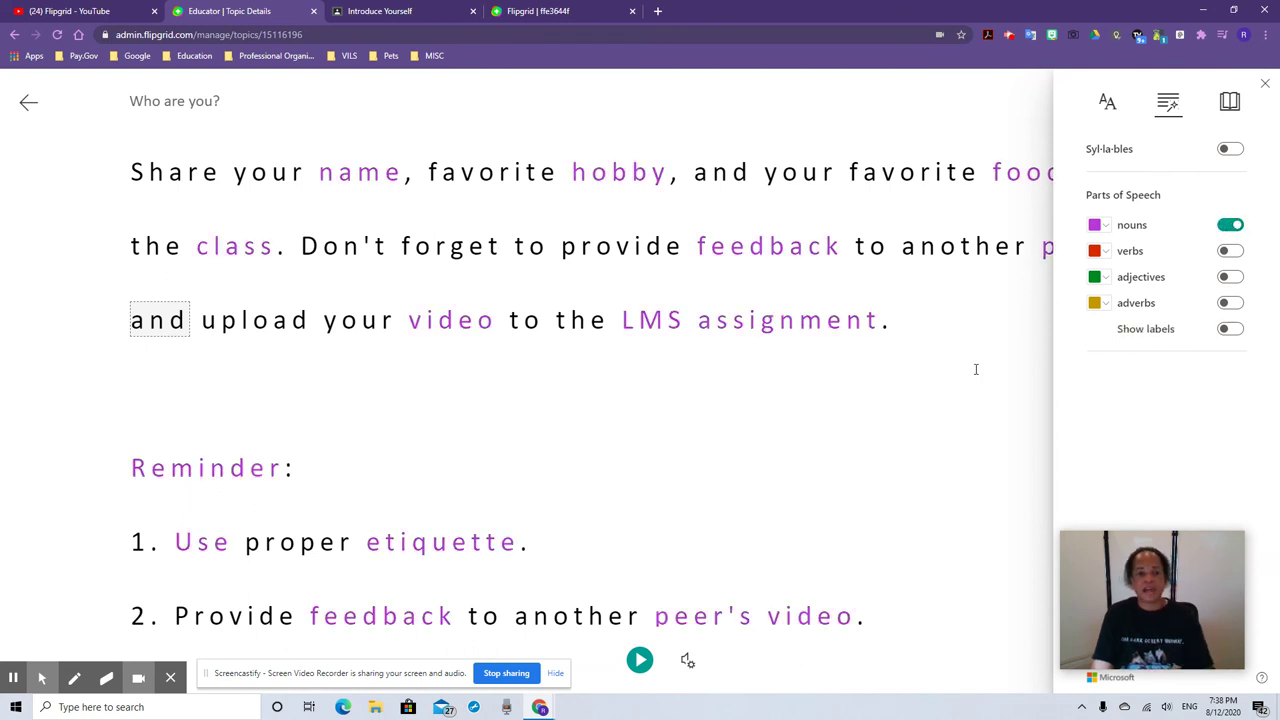
click(1230, 225)
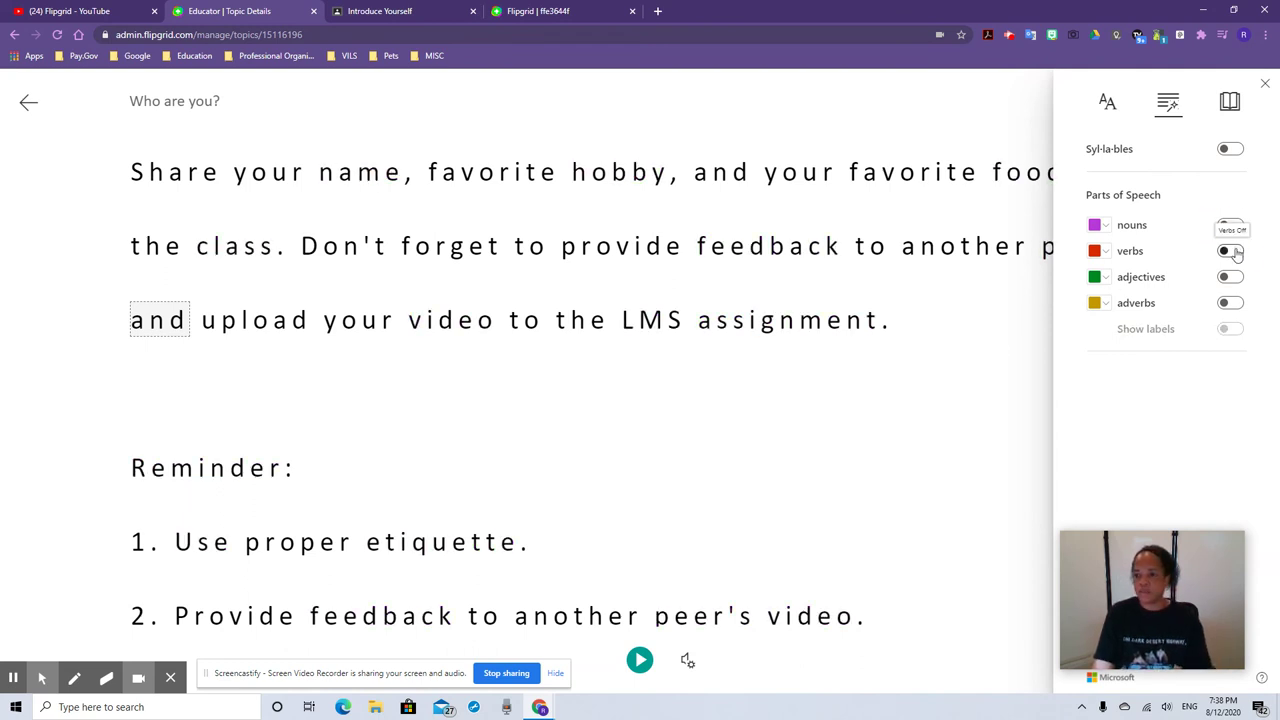
click(1235, 252)
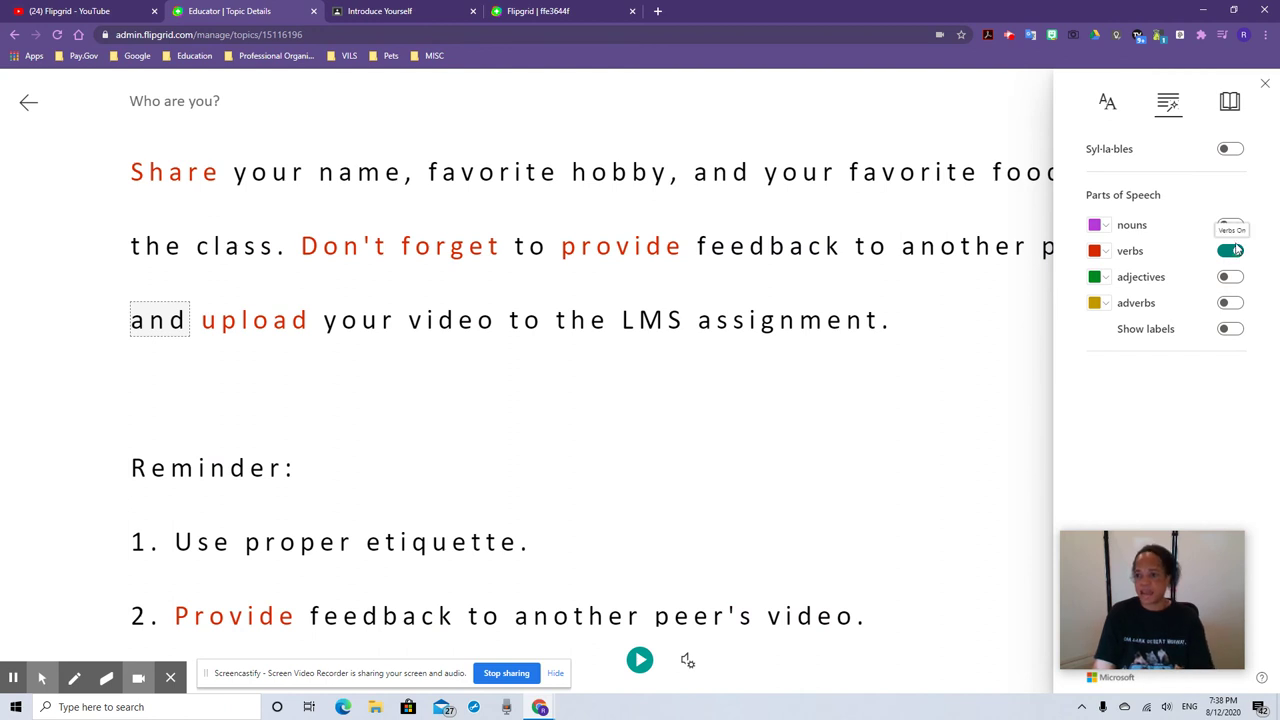
click(1230, 225)
click(1228, 286)
click(1230, 303)
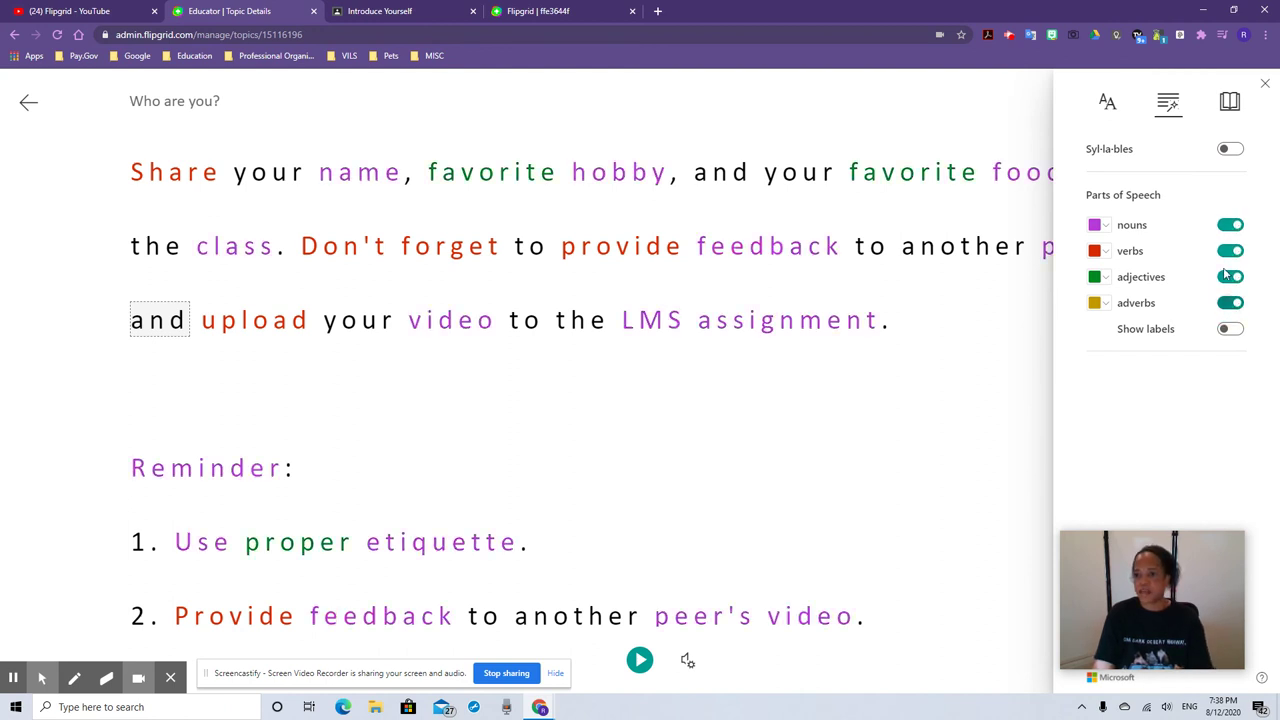
click(1108, 104)
click(1155, 174)
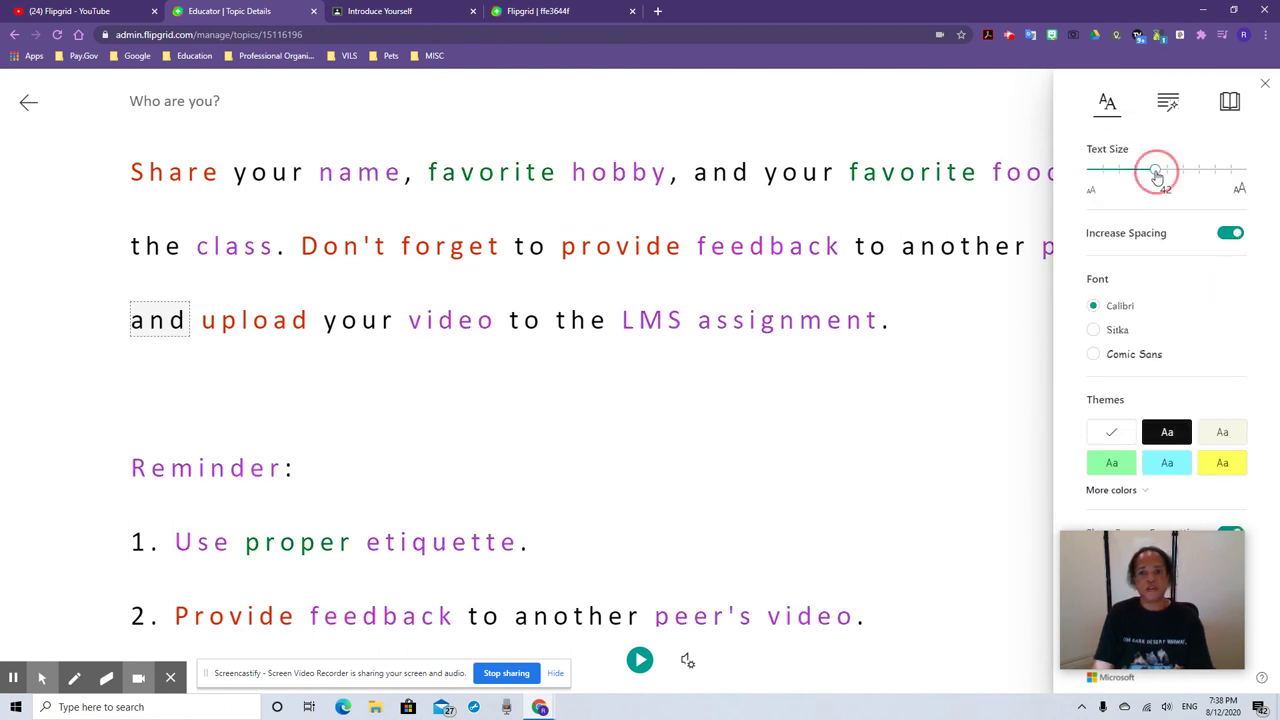